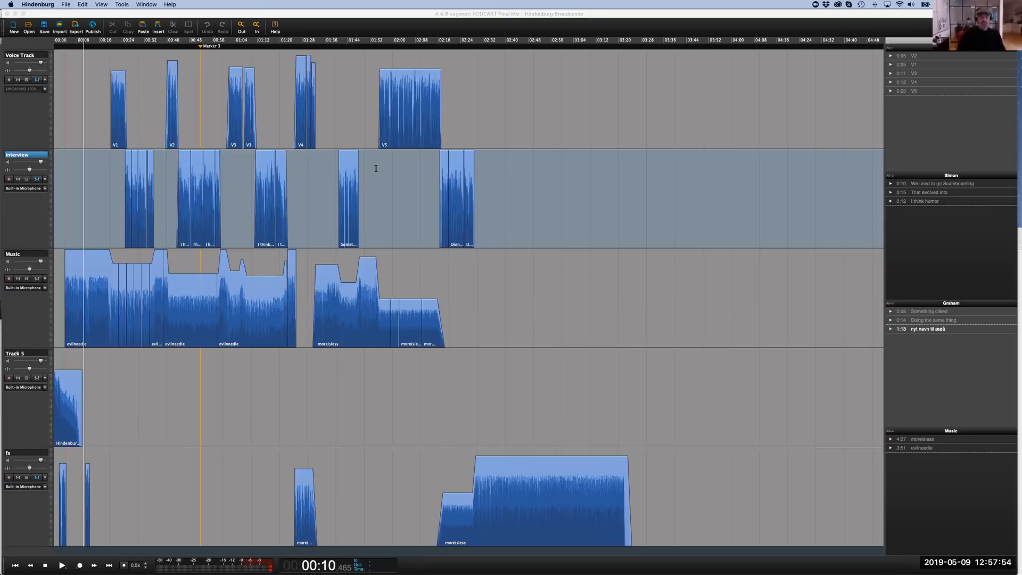
Examine the clip arrangement across all tracks of the podcast mix, in both the full overview and a close-up of the opening
scroll(337, 130, right, 5)
click(337, 128)
scroll(337, 128, left, 5)
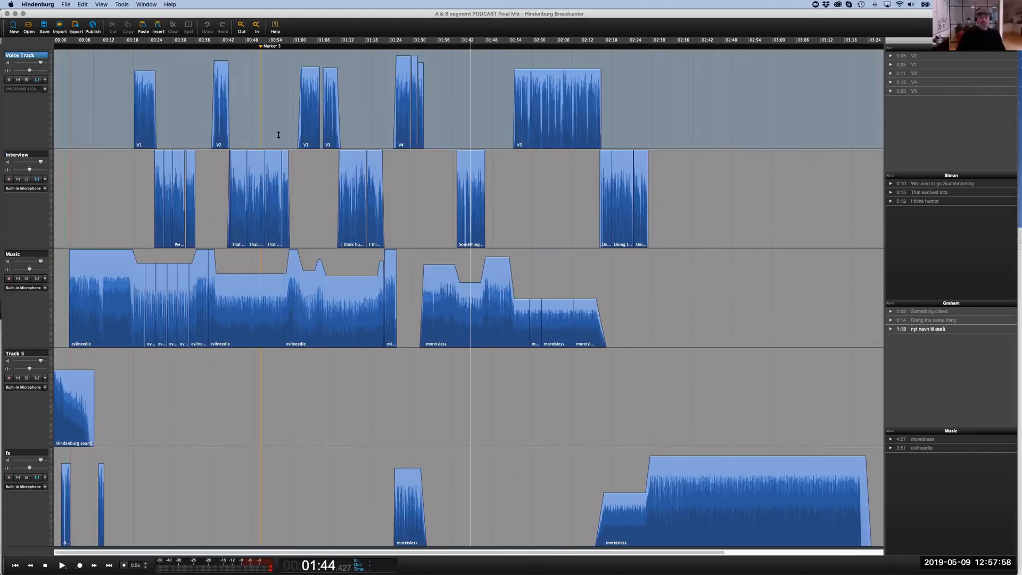
click(102, 131)
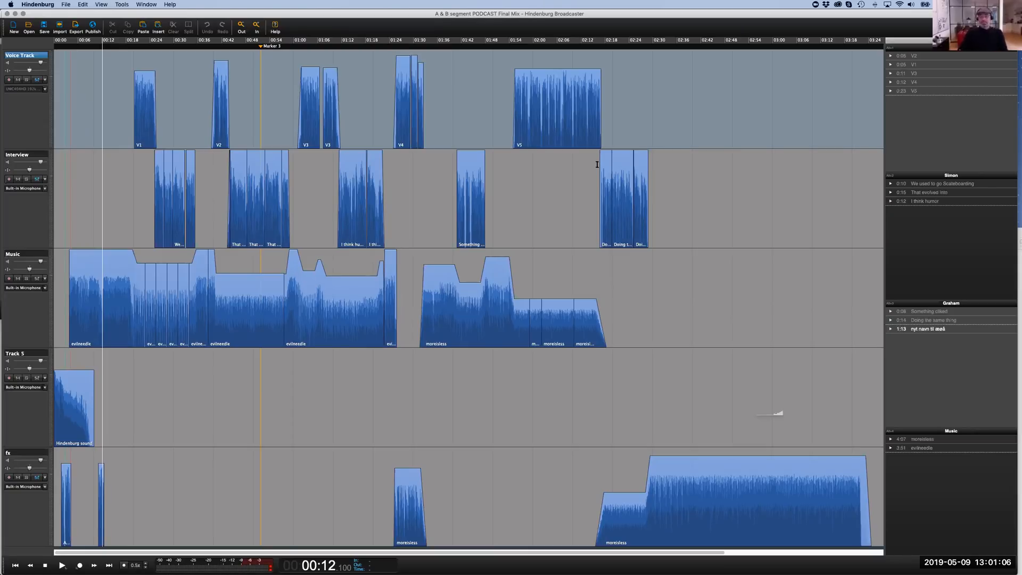
click(413, 186)
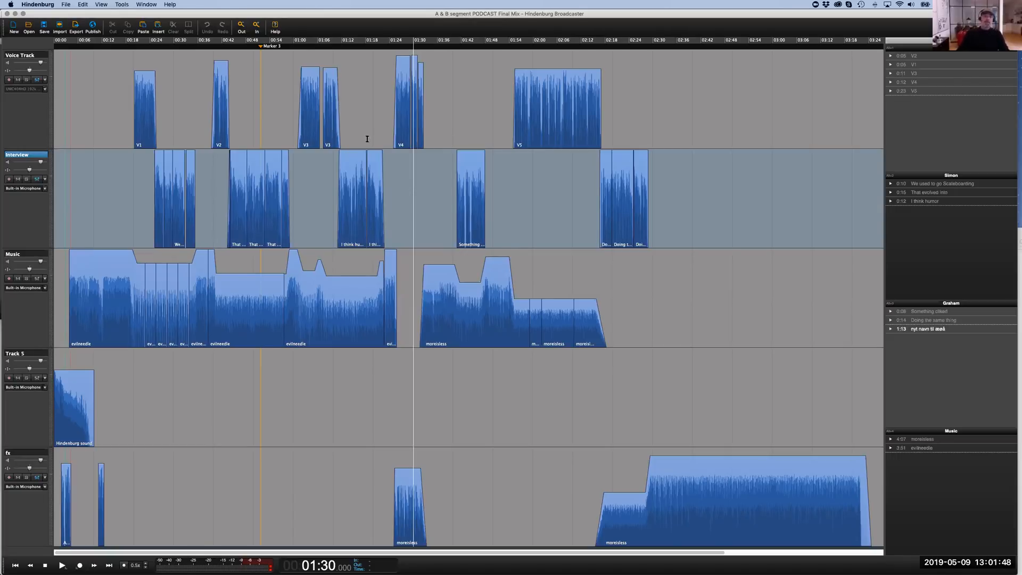
click(186, 124)
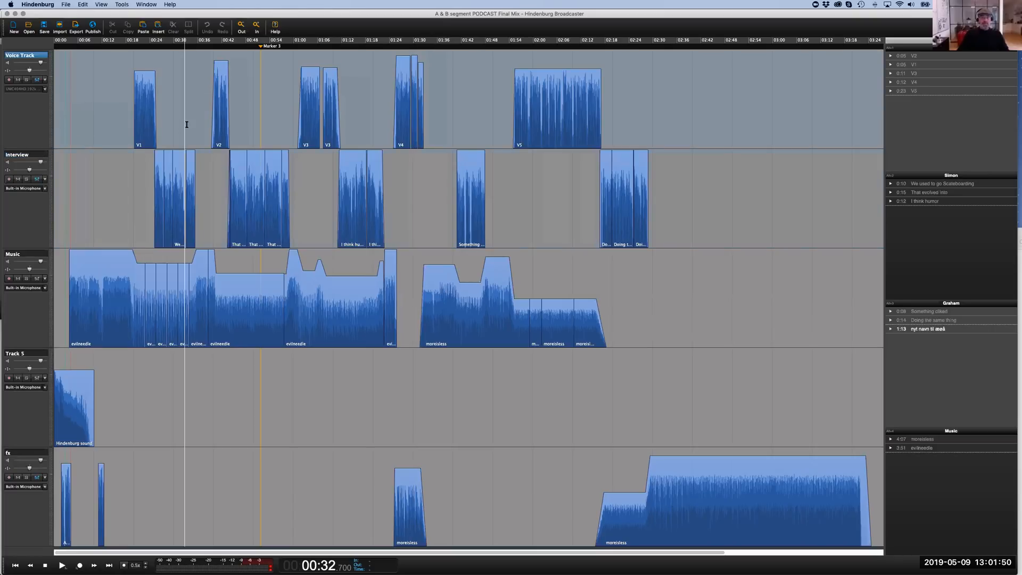
key(super+Up)
key(super+Up)
key(super+Up)
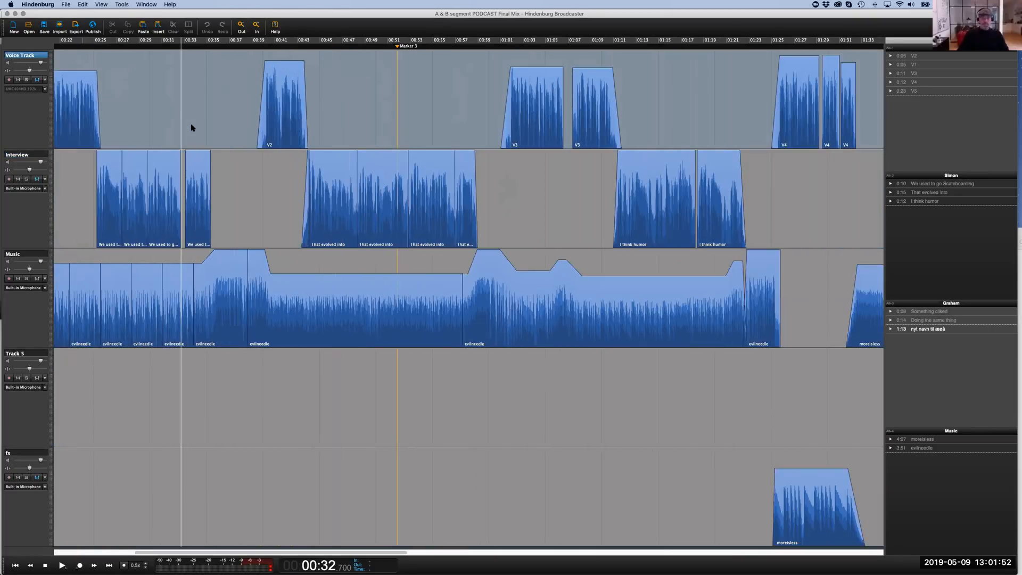
scroll(195, 126, left, 3)
scroll(195, 126, left, 5)
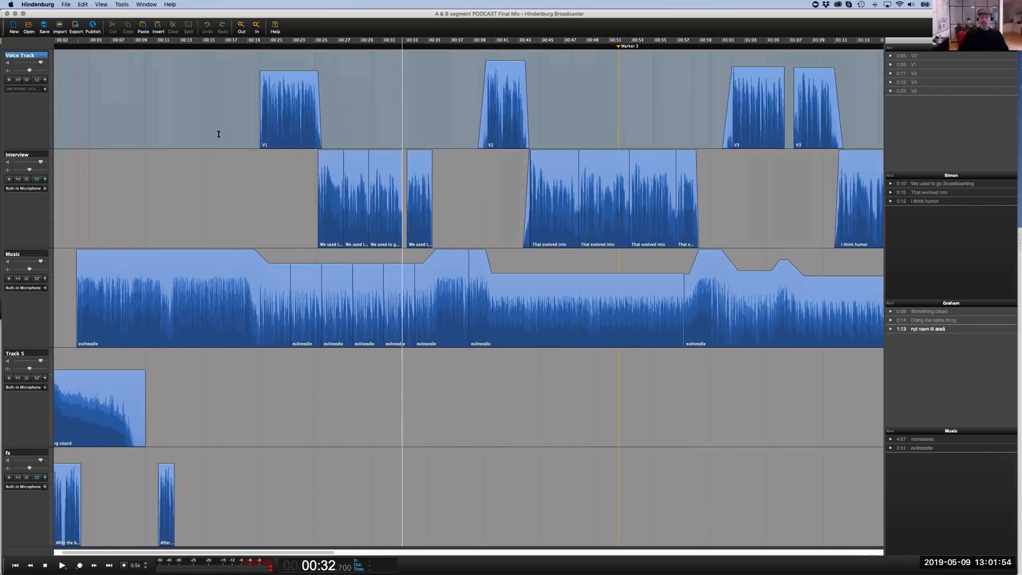
key(super+Down)
key(super+Down)
key(super+Down)
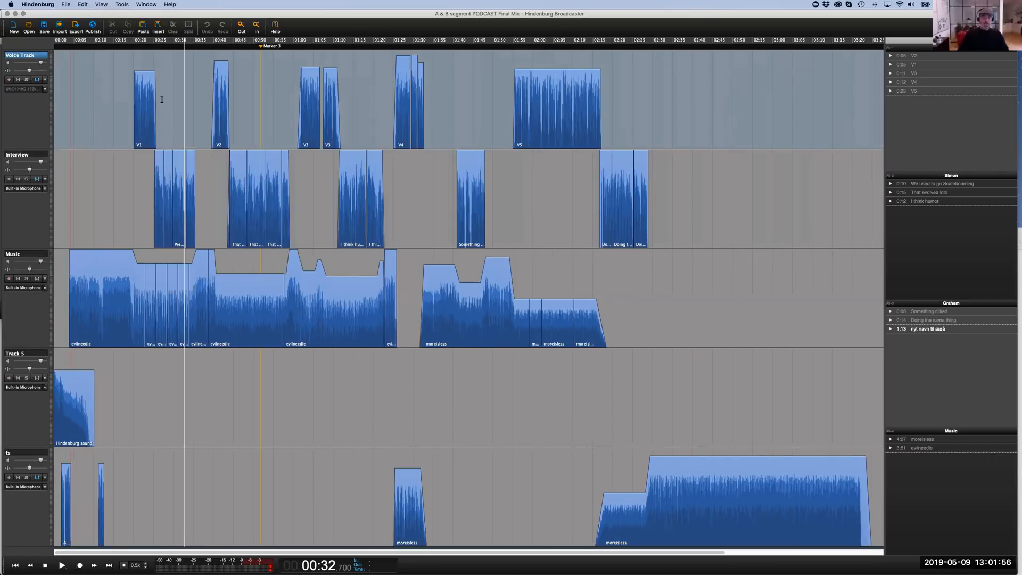
Select sample clips on the Voice Track, Interview, Music and fx tracks in turn to inspect each track's content
click(145, 102)
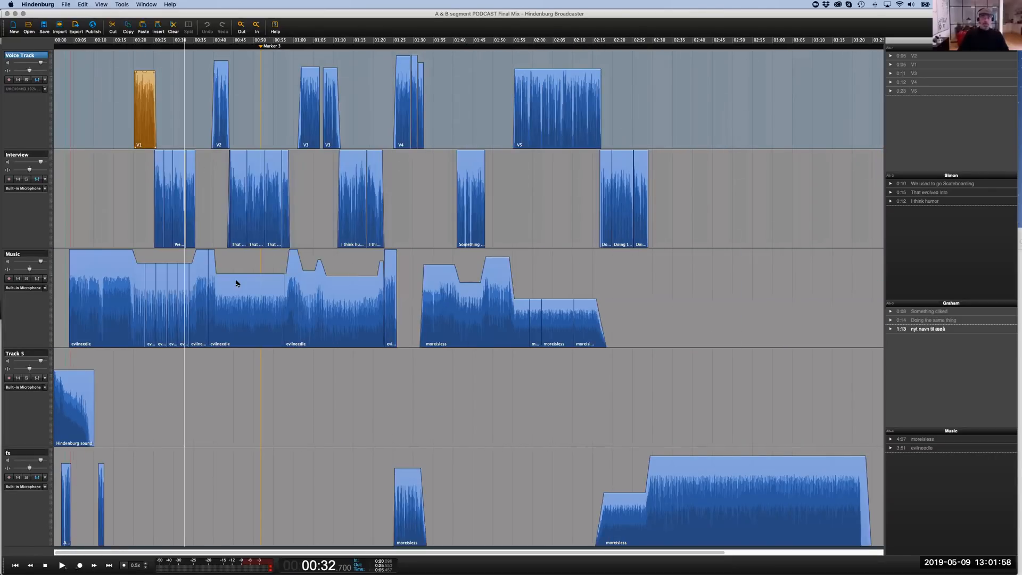
click(131, 80)
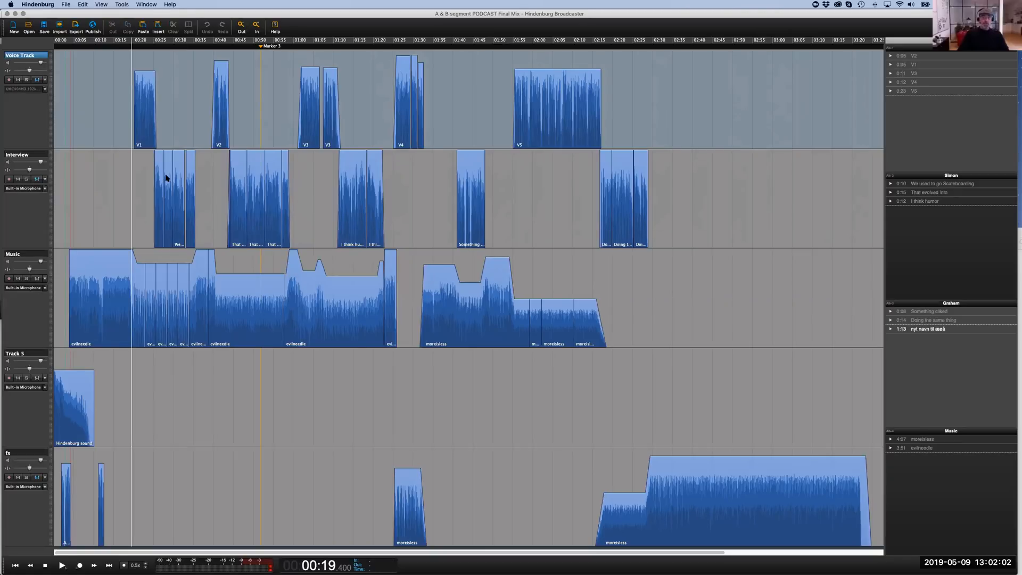
click(160, 173)
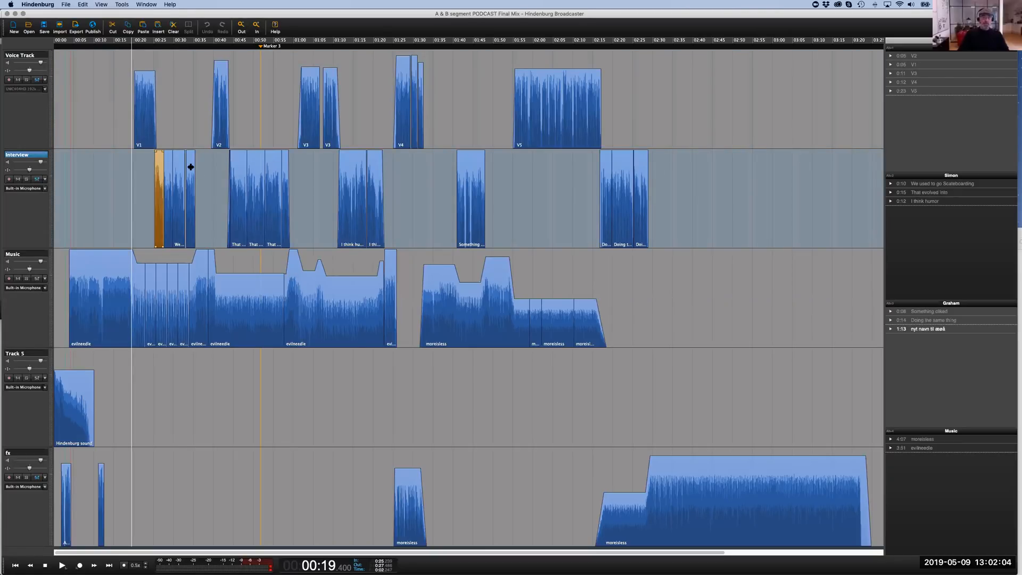
click(137, 287)
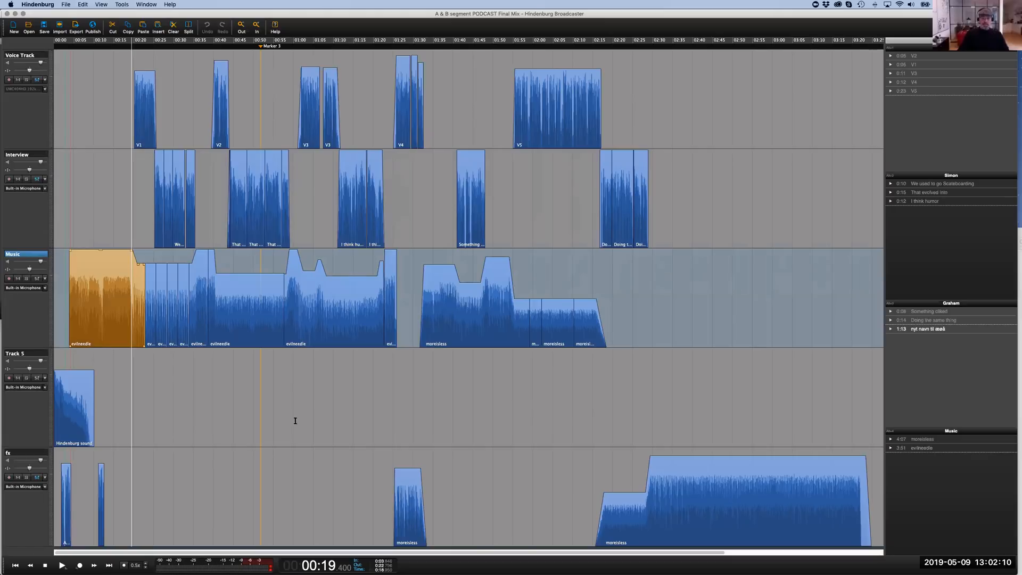
click(406, 485)
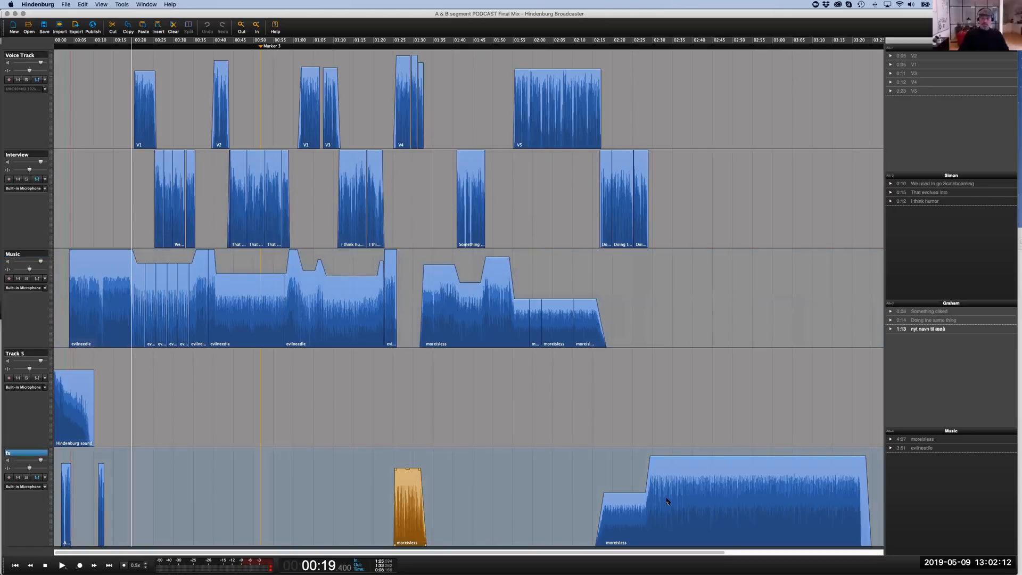
click(685, 503)
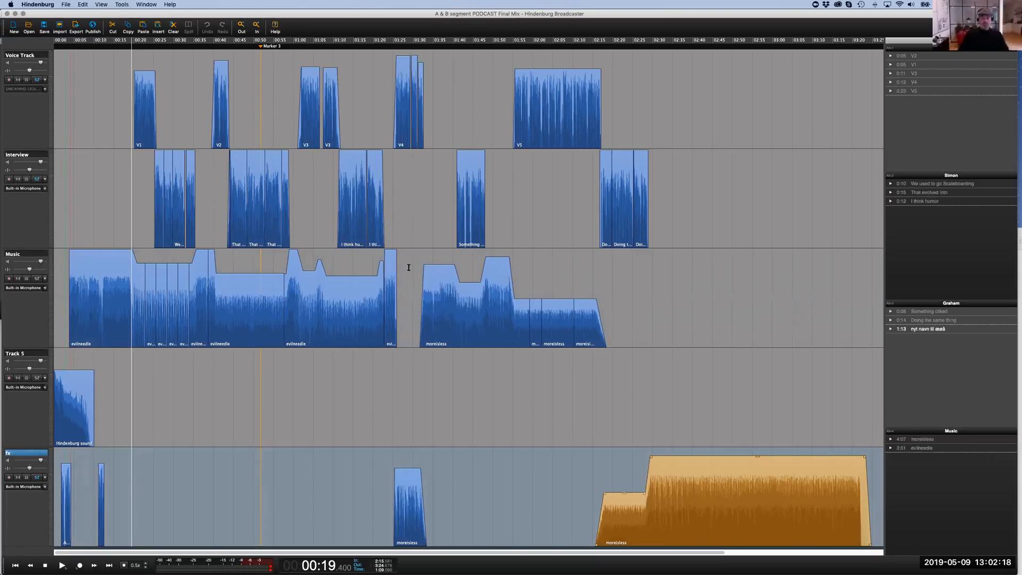
Examine how the voice, interview and music clips alternate through the first part of the mix, checking several timeline positions
key(Down)
key(Down)
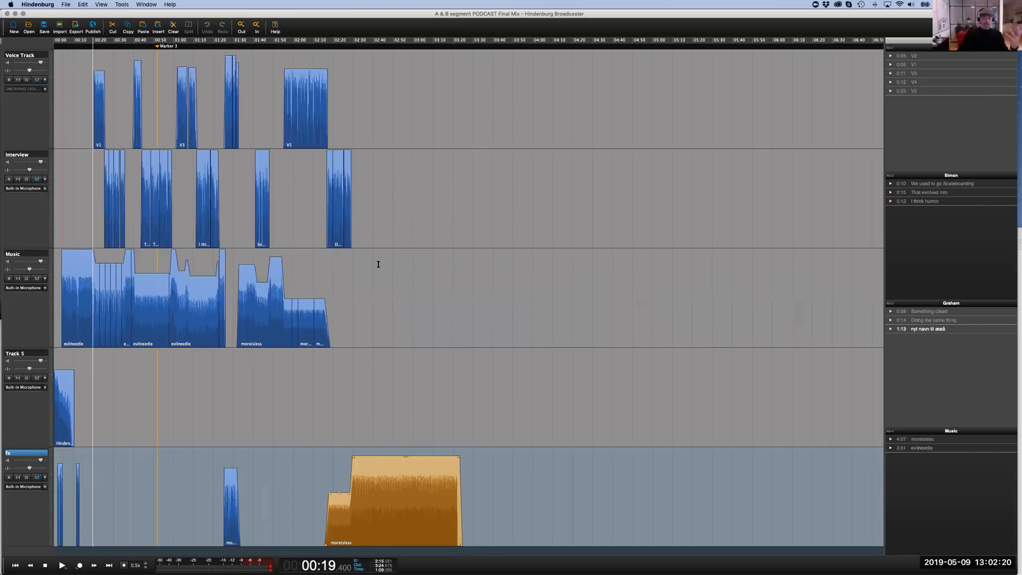
click(239, 172)
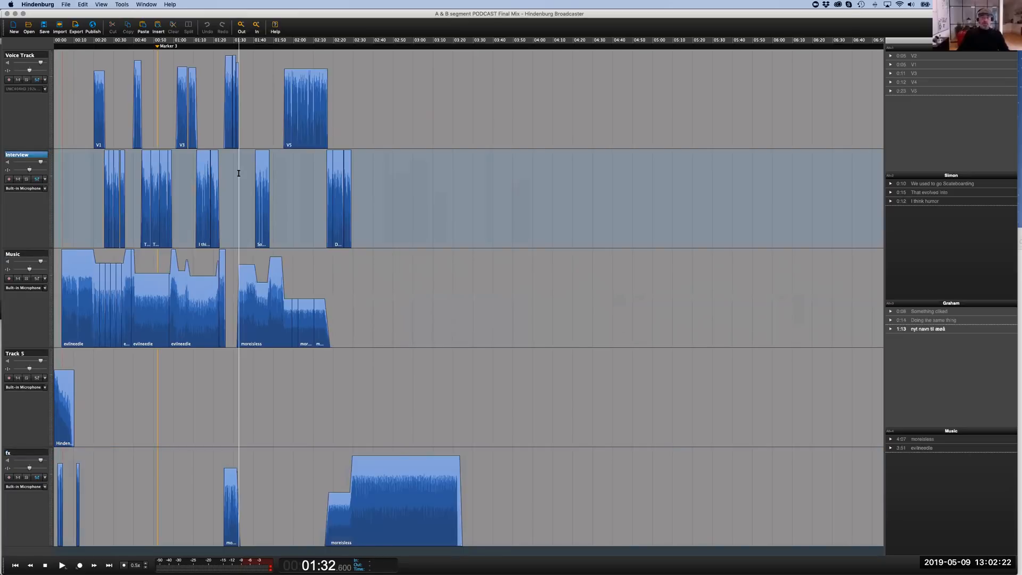
key(Up)
key(Up)
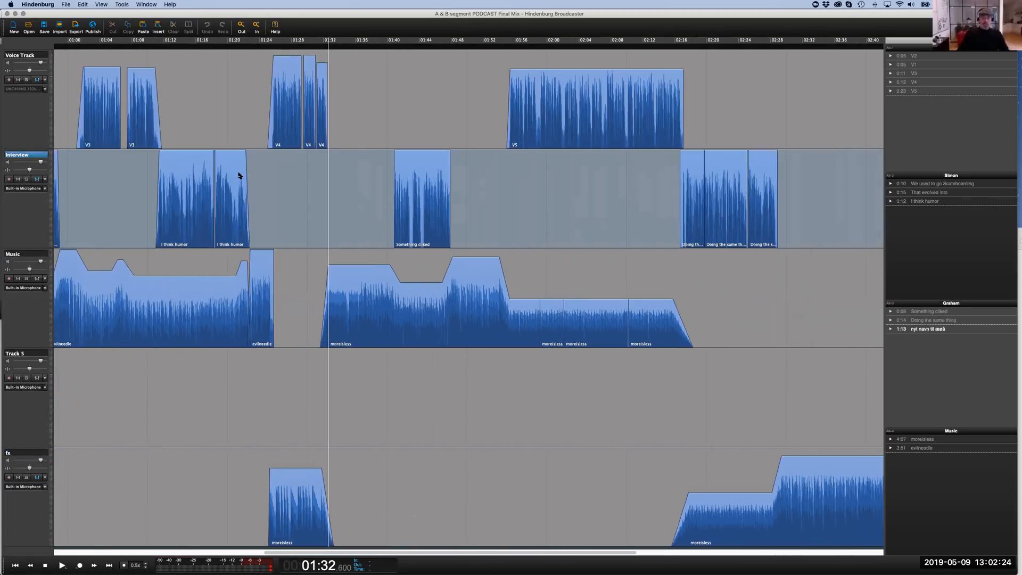
scroll(238, 175, left, 3)
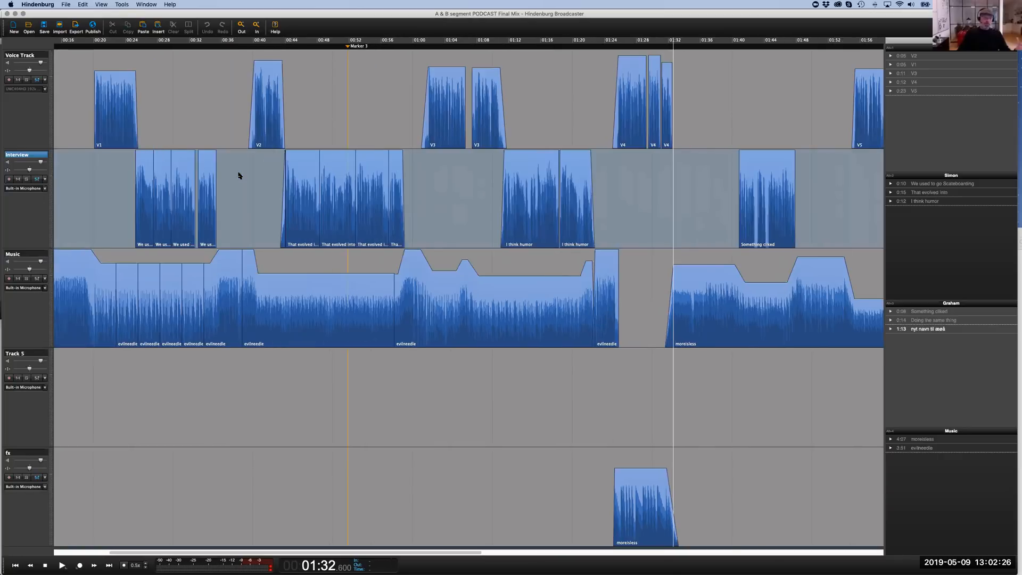
scroll(239, 176, left, 2)
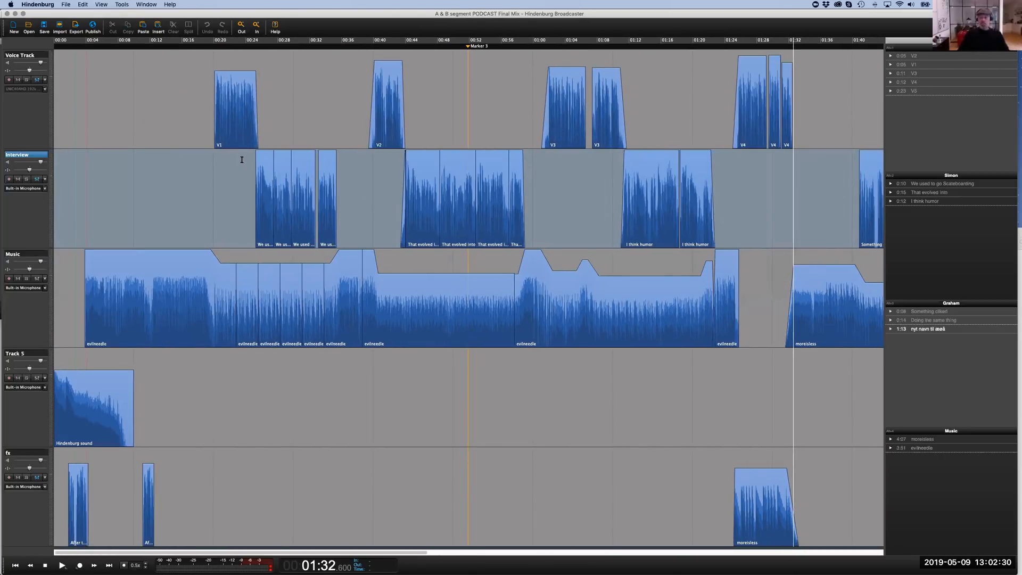
click(242, 160)
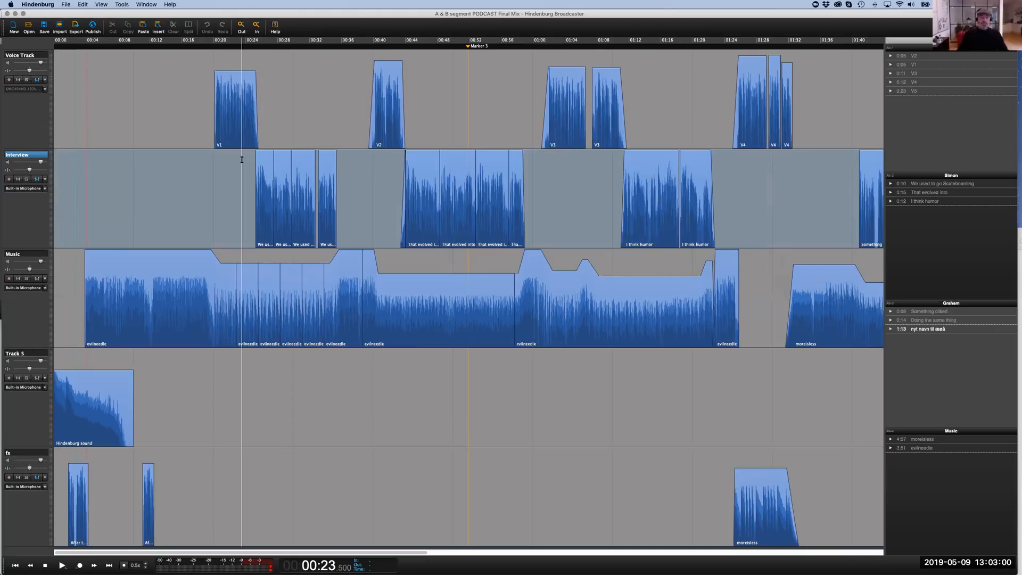
click(361, 197)
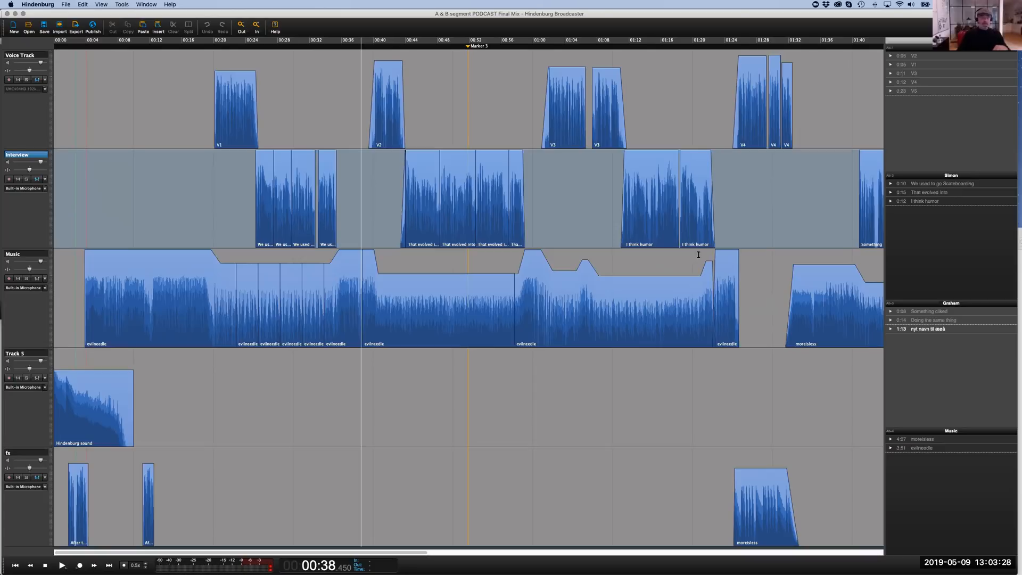
click(182, 205)
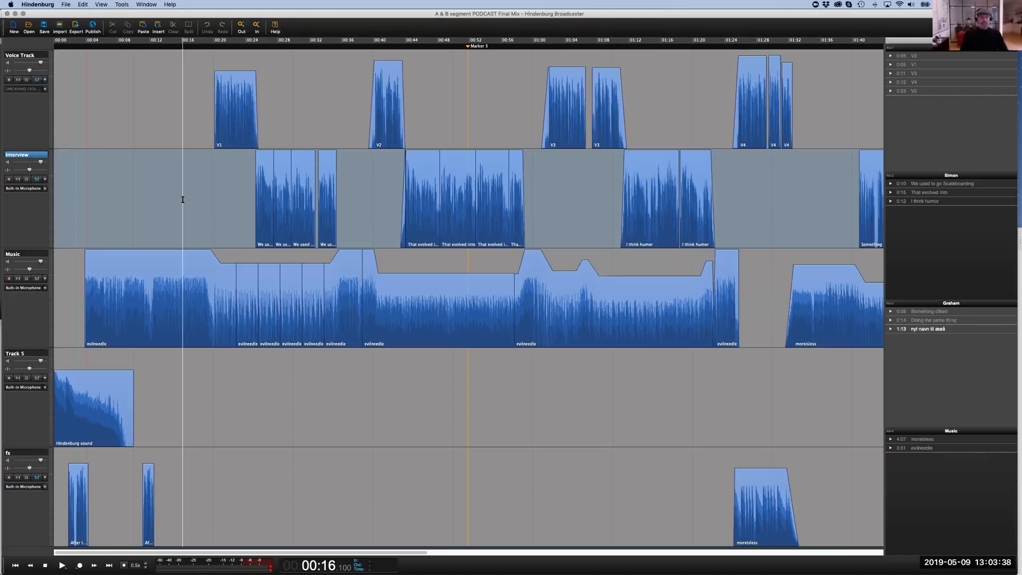
Create a new session and set Track 1's recording input to Display Audio
key(super+n)
scroll(182, 200, up, 4)
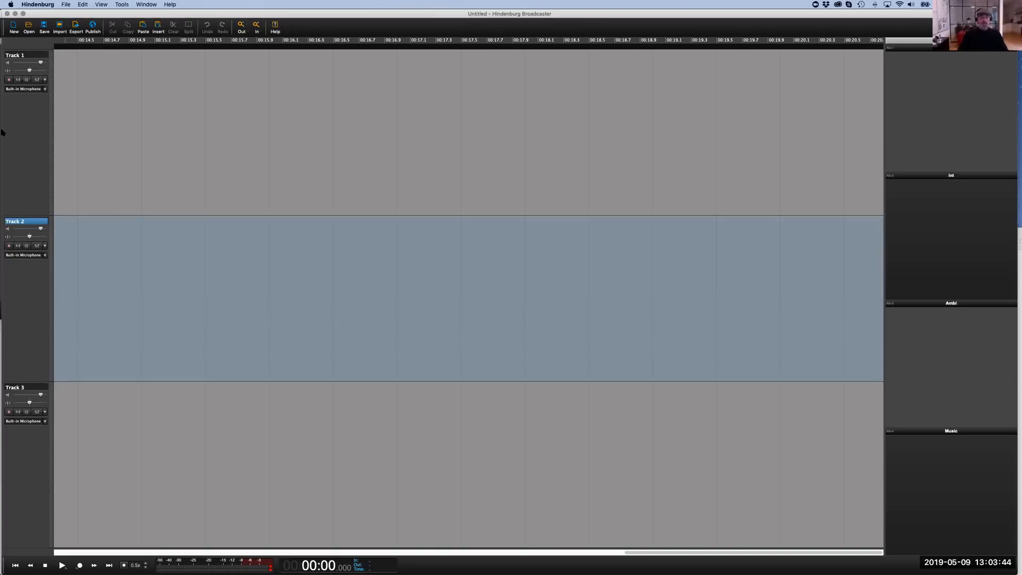
click(42, 133)
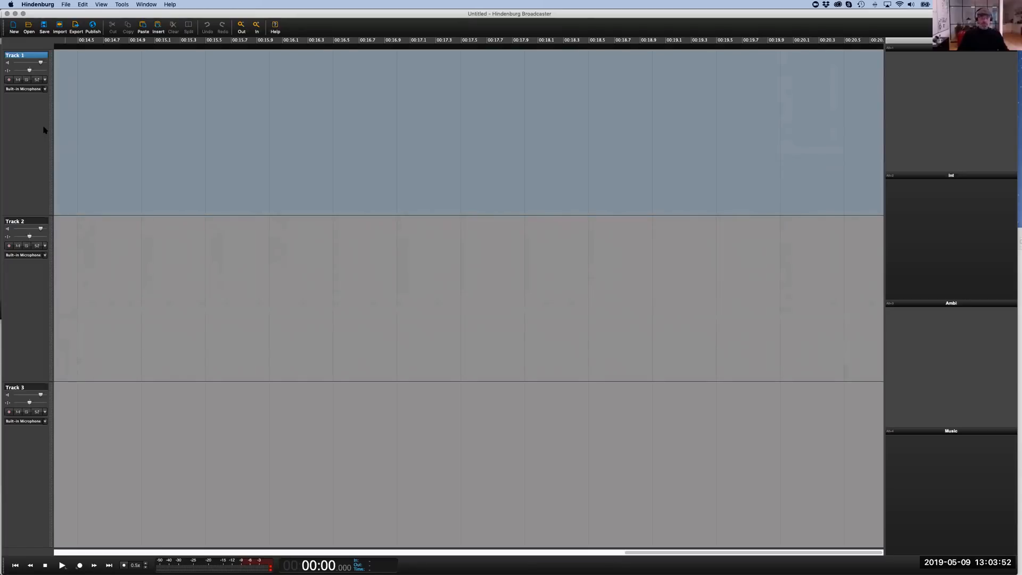
click(23, 89)
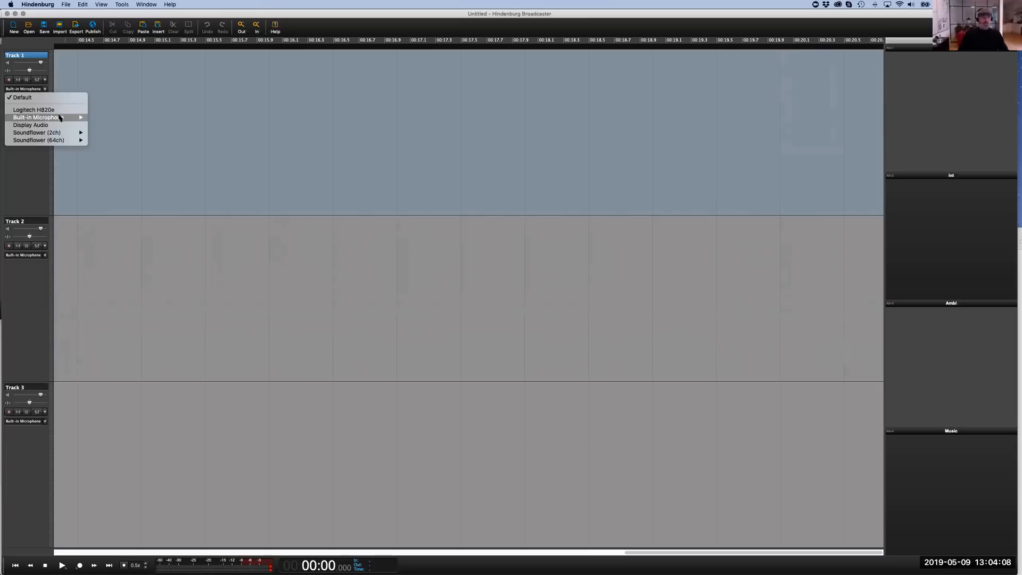
click(53, 125)
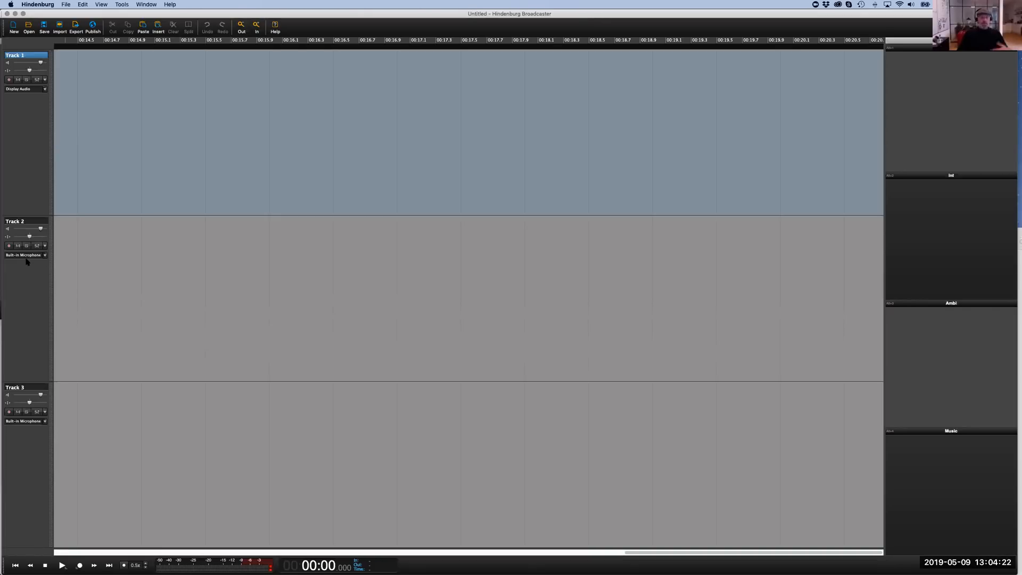
Arm Track 1 for recording with its input level raised, and place the playhead at about 14.3 seconds
click(9, 80)
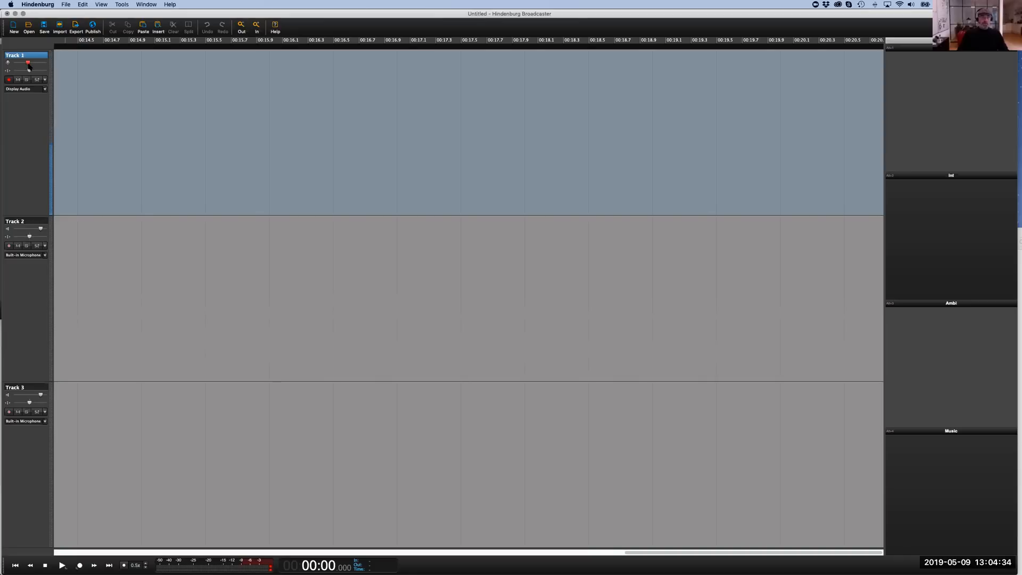
drag(35, 65, 42, 64)
click(58, 144)
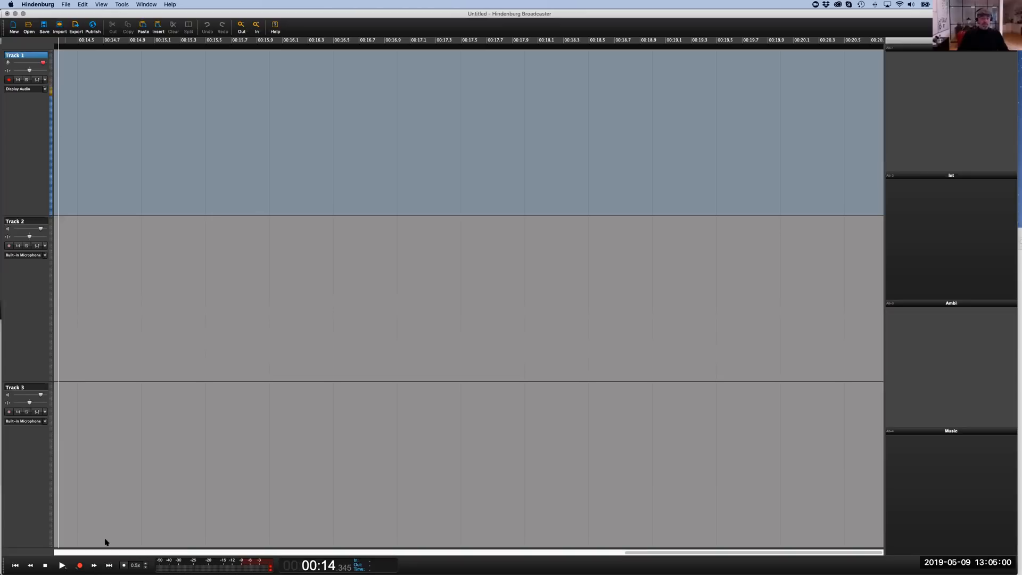
Record a first clip on Track 1 up to about 0:49.9 and stop
click(79, 565)
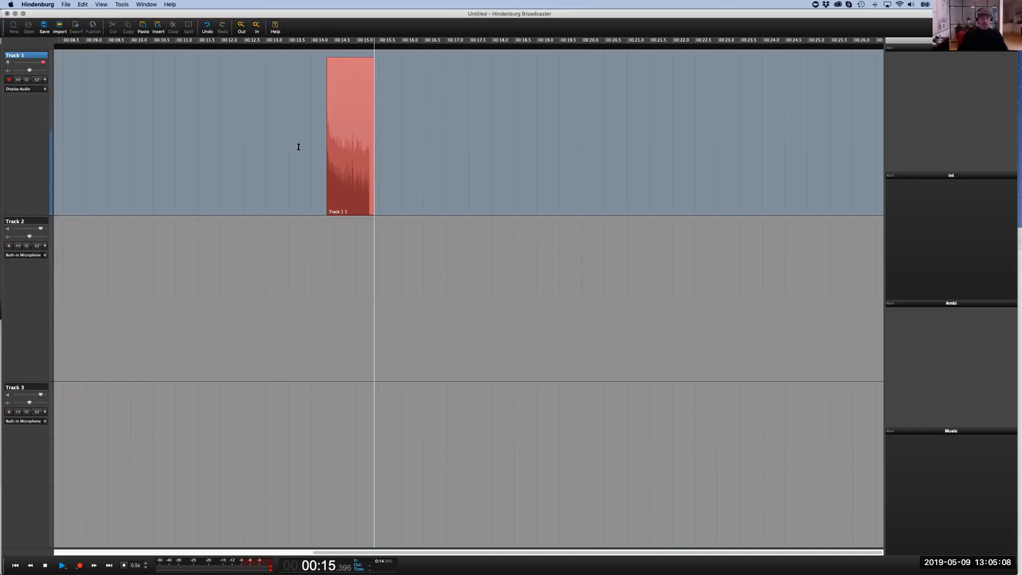
scroll(299, 147, down, 5)
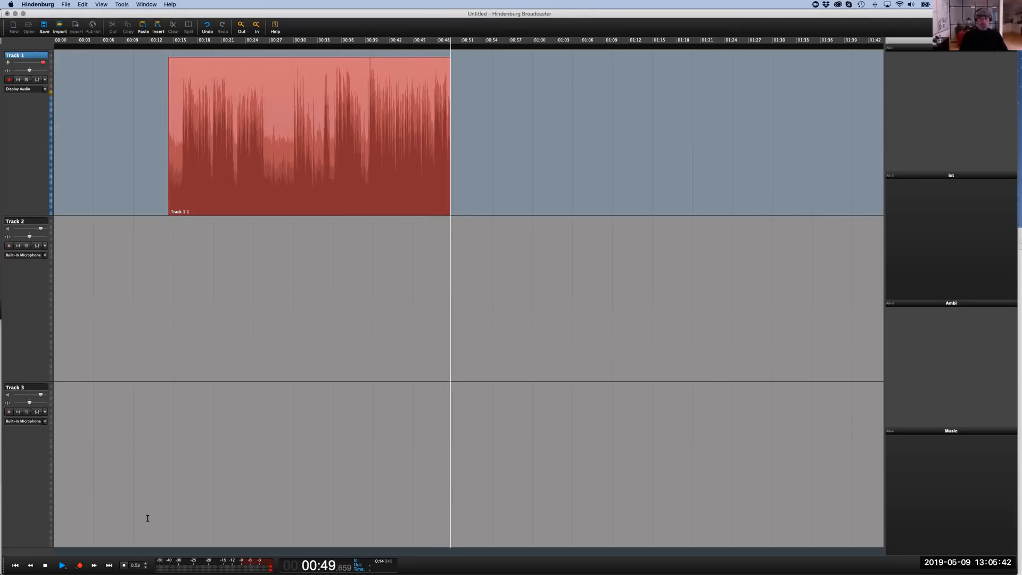
key(space)
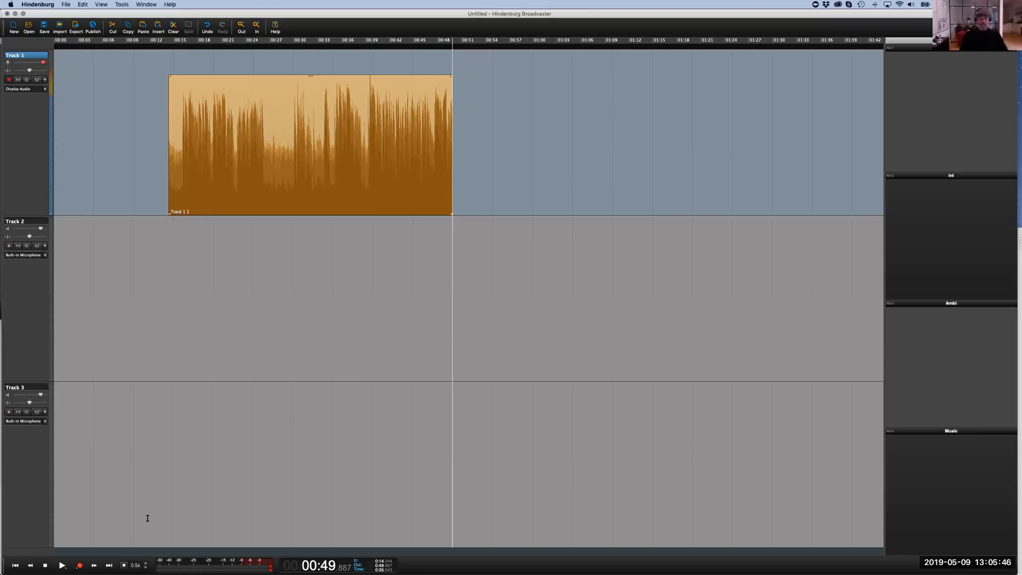
Play back the end of the first clip and punch in a second recording directly after it on Track 1, up to about 0:59
key(space)
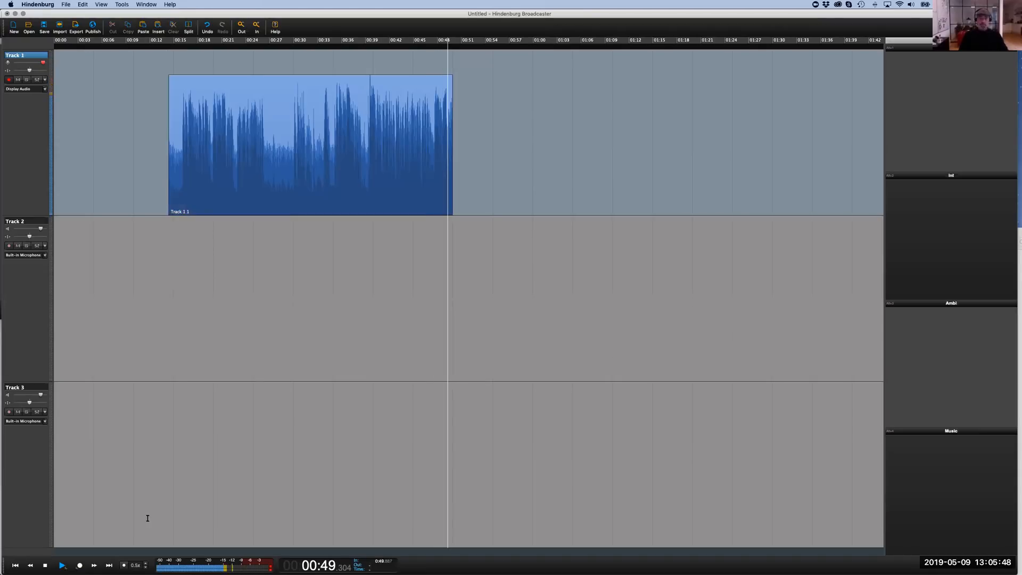
key(r)
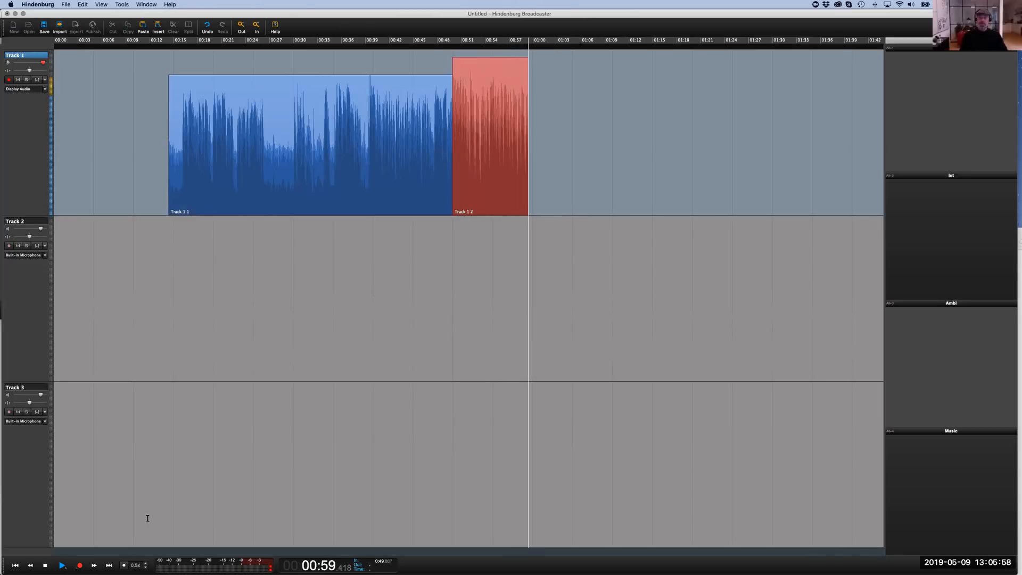
key(space)
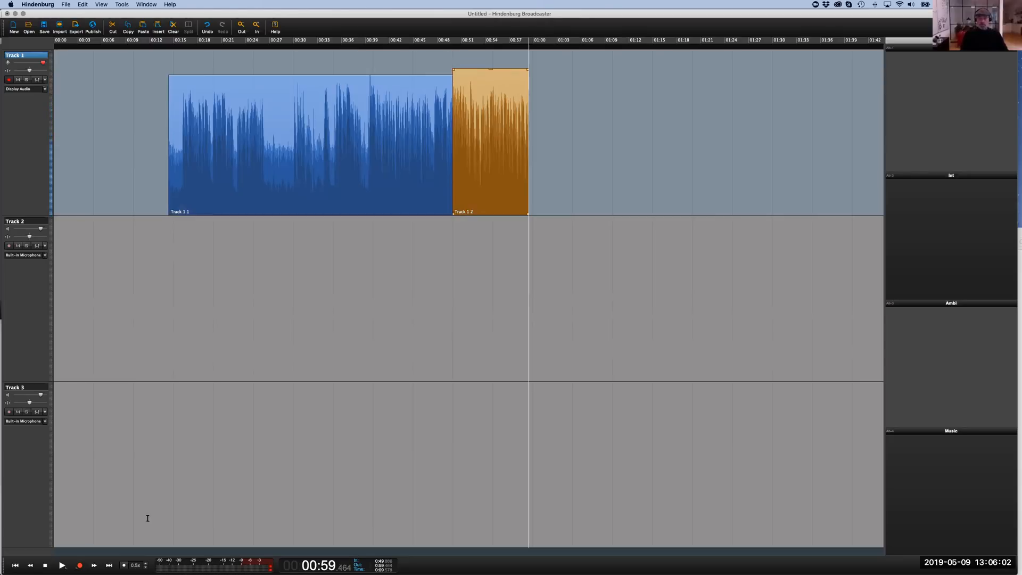
Scrub back and forth through the end of the second recorded clip on Track 1
key(Left)
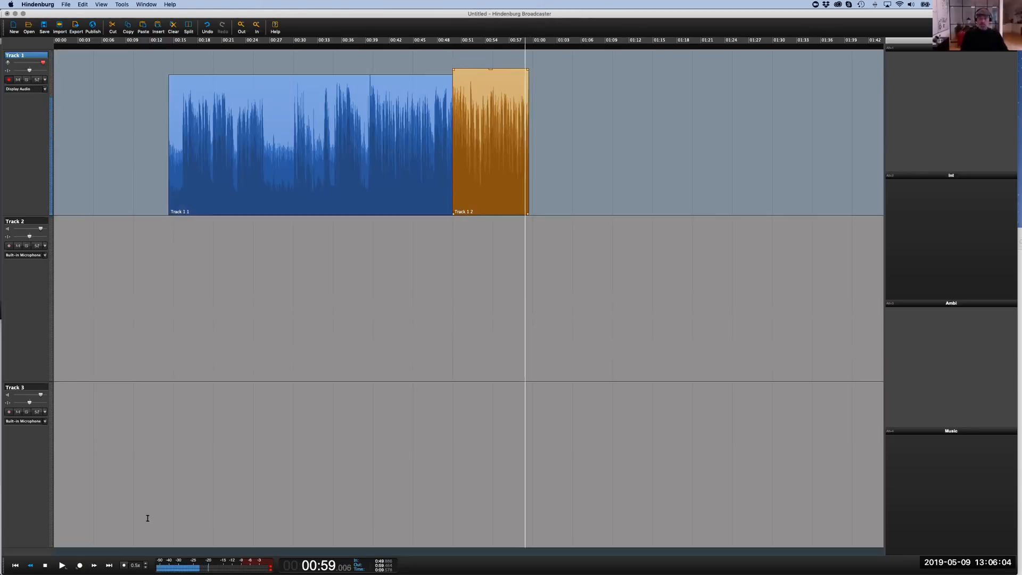
key(Right)
key(Left)
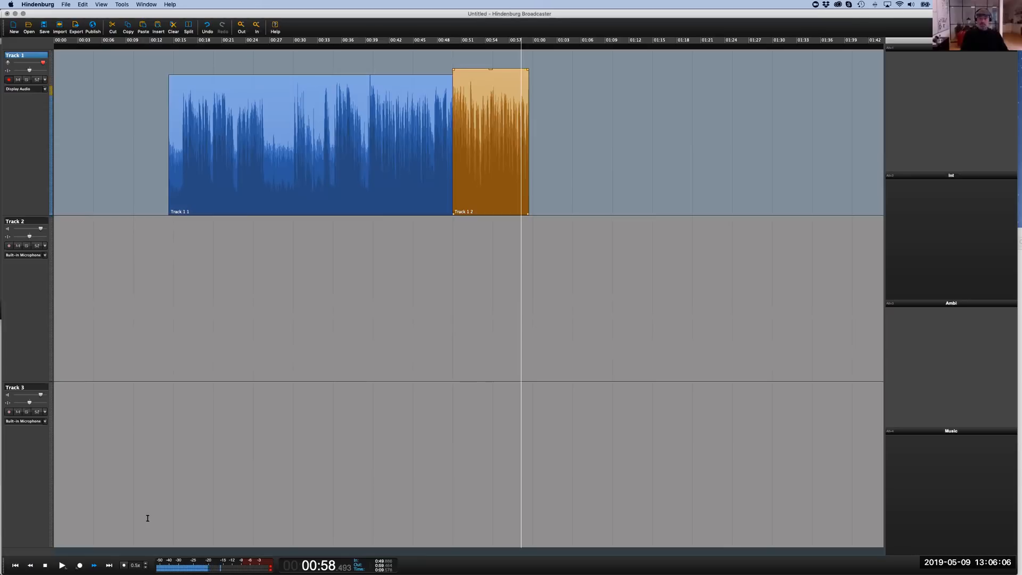
Position the playhead at 0:58.1 near the end of the second Track 1 clip and record a third clip from there to about 1:06
key(Left)
key(Right)
key(Up)
key(r)
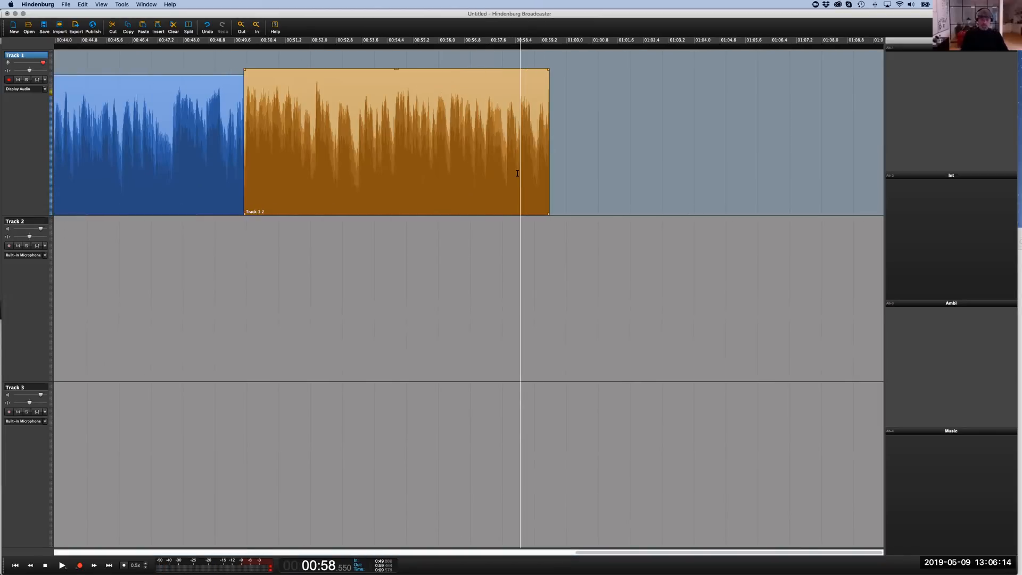
key(Left)
key(Right)
key(Left)
key(Right)
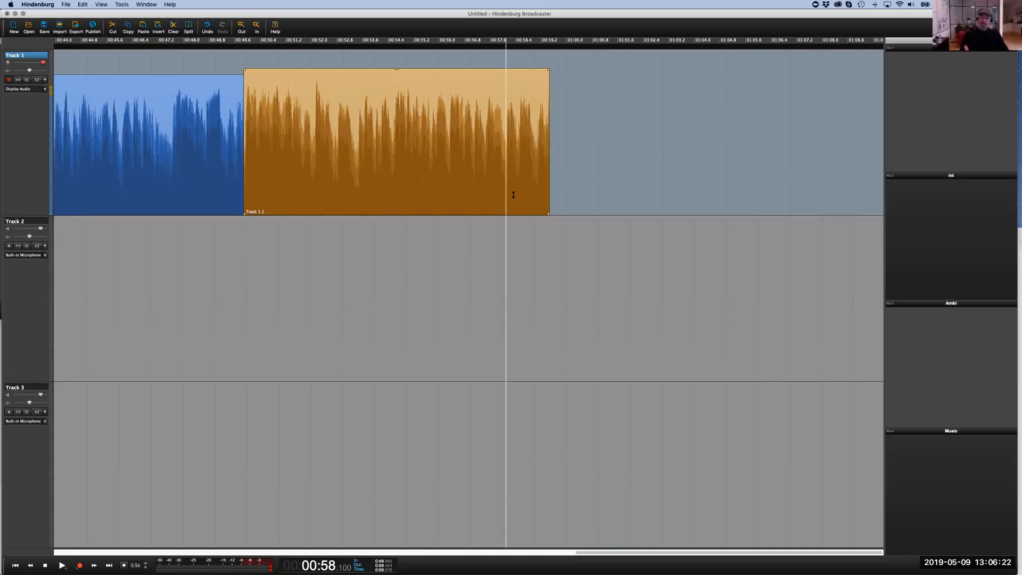
key(space)
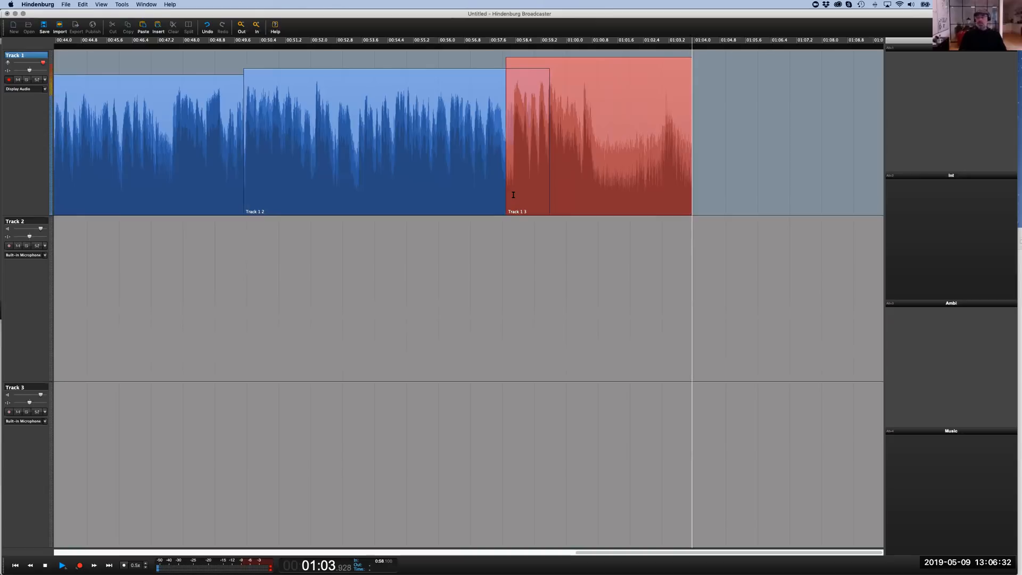
key(space)
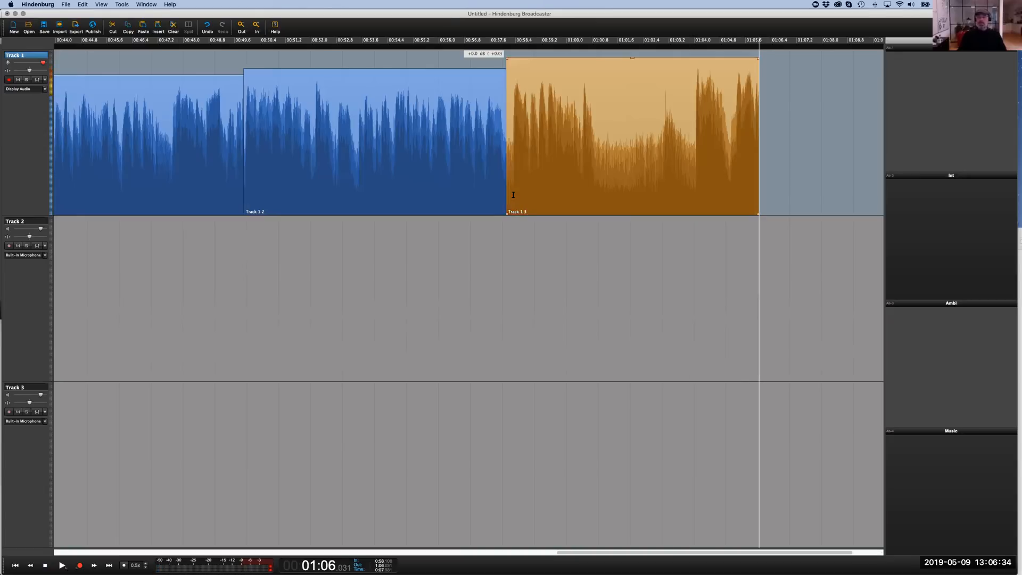
Play the third Track 1 clip from about 1:01 and punch in a fourth recording at about 1:04, up to about 1:16.6
click(601, 197)
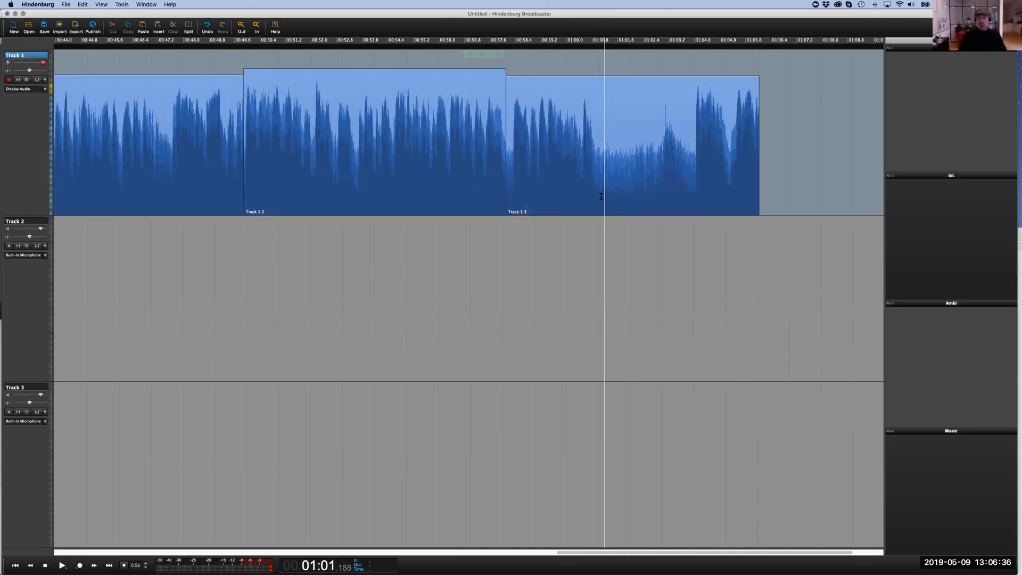
key(space)
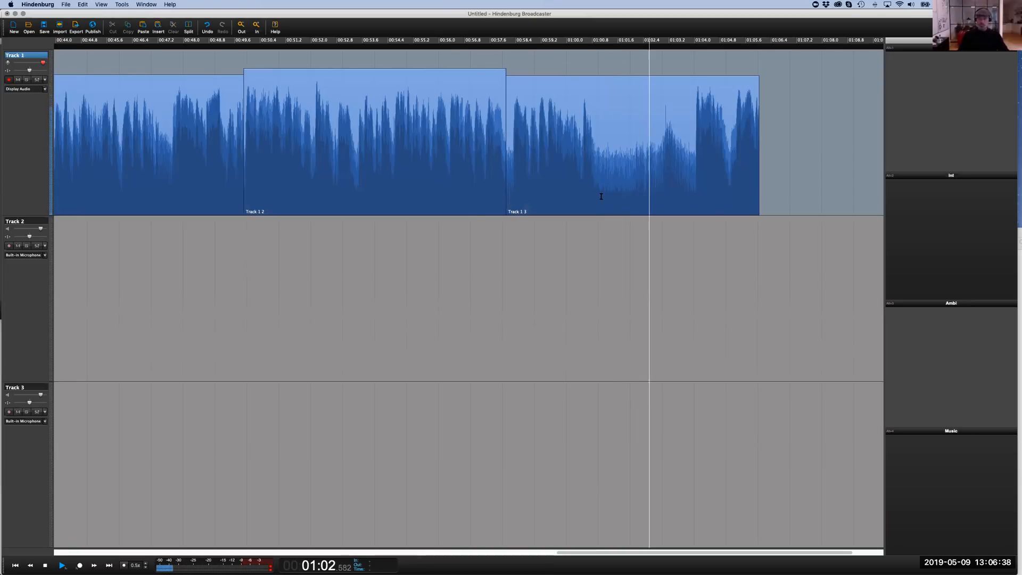
key(r)
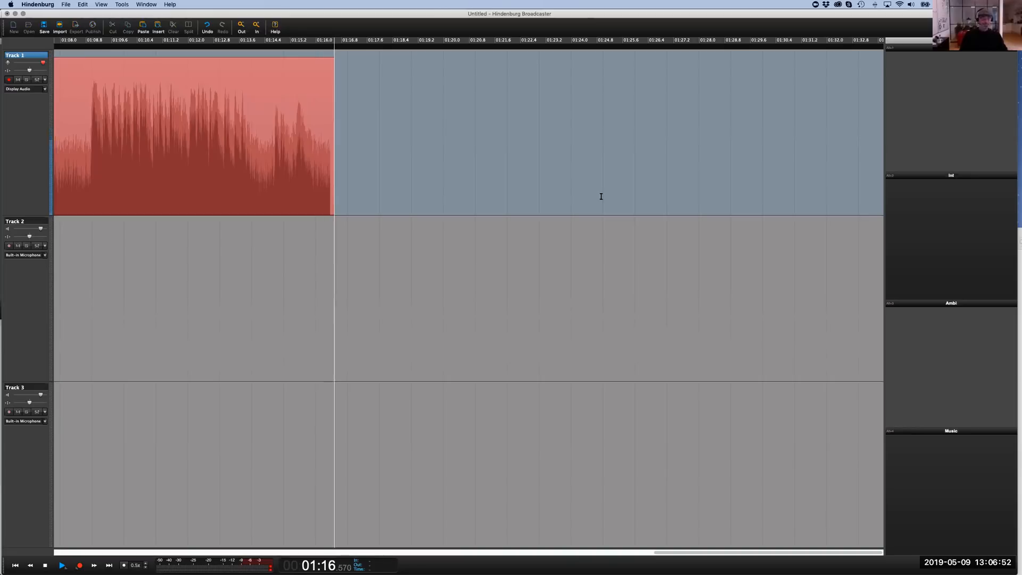
key(space)
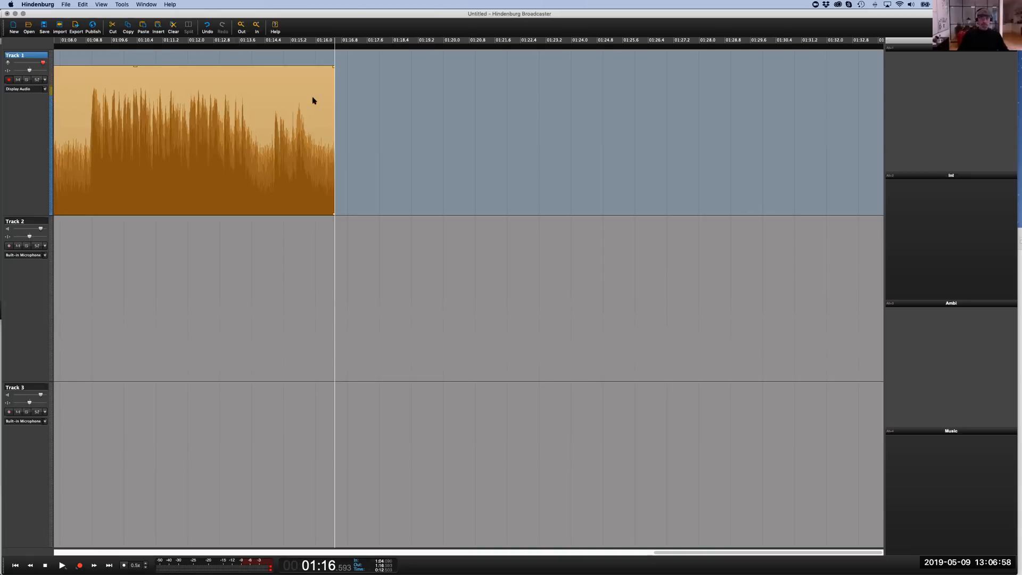
Record a fifth clip on Track 1 directly after the fourth, up to about 1:21.5
click(279, 190)
key(space)
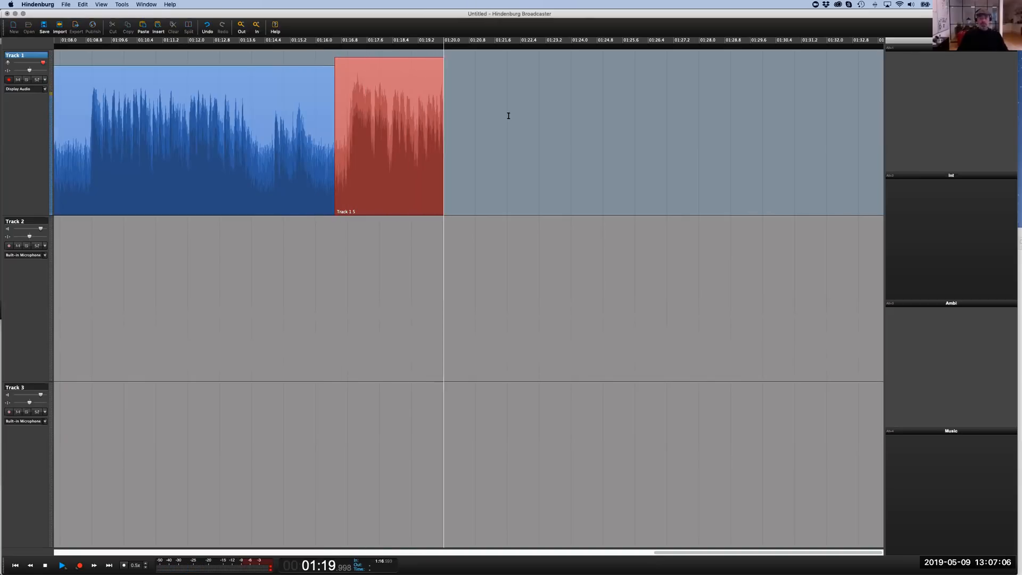
key(space)
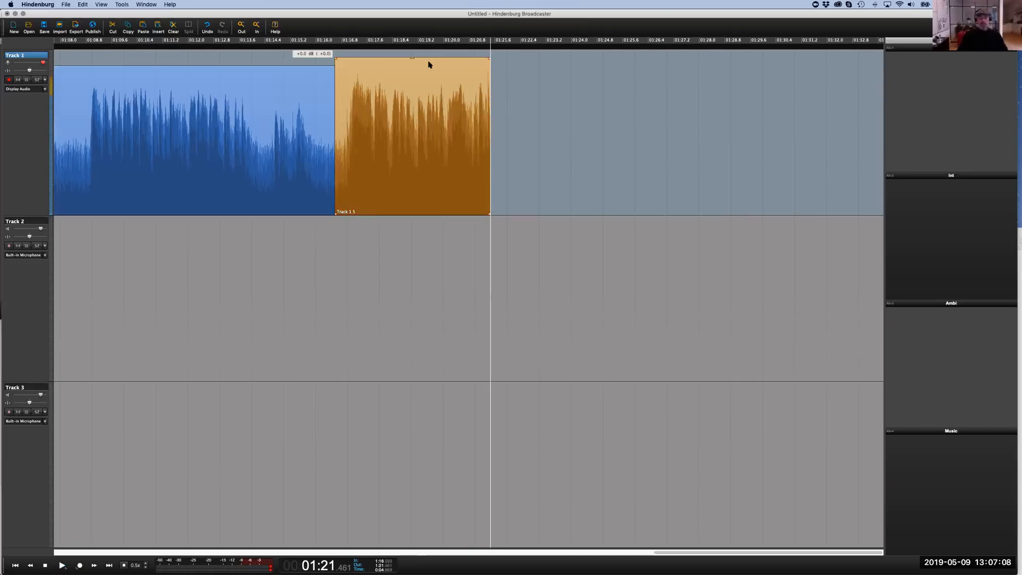
drag(412, 62, 412, 69)
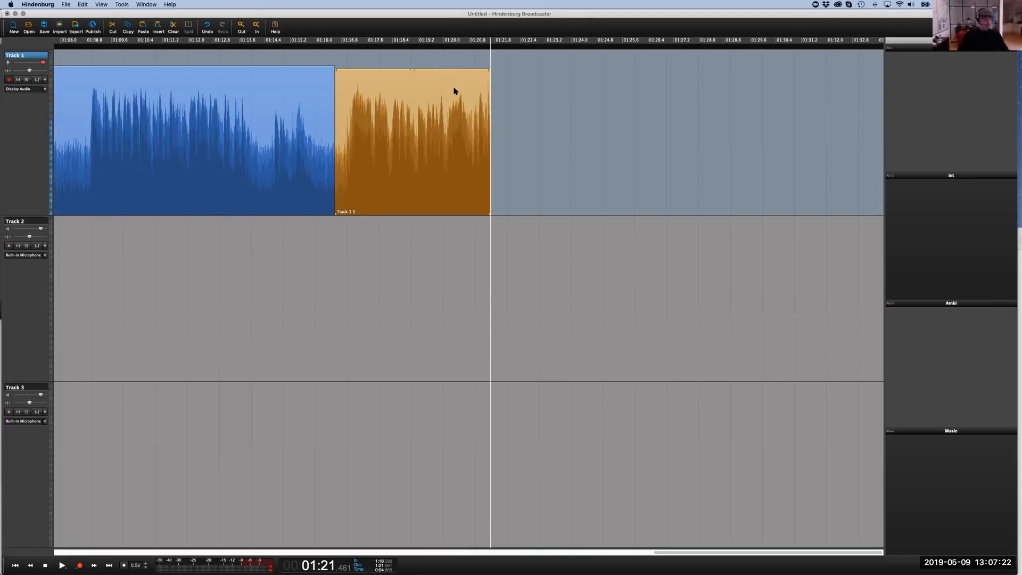
Look over the five recorded clips on Track 1, then start a new empty session
scroll(465, 99, down, 3)
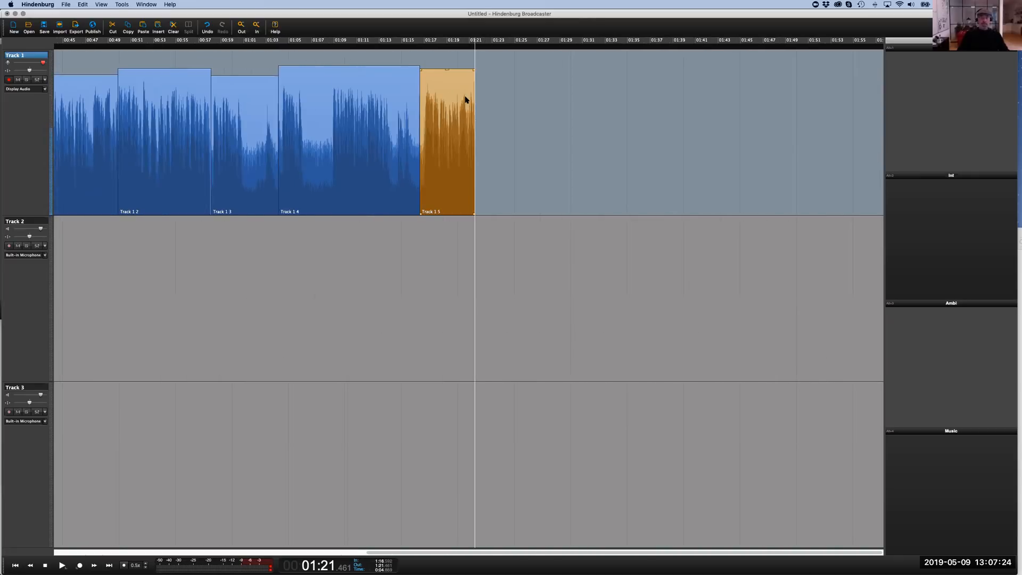
scroll(465, 99, down, 4)
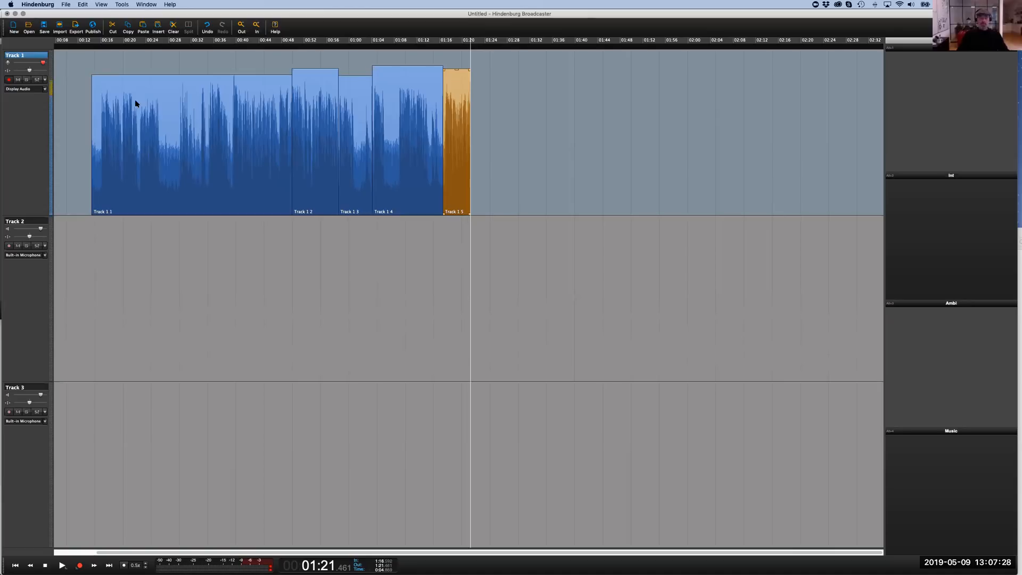
click(71, 64)
drag(547, 189, 547, 189)
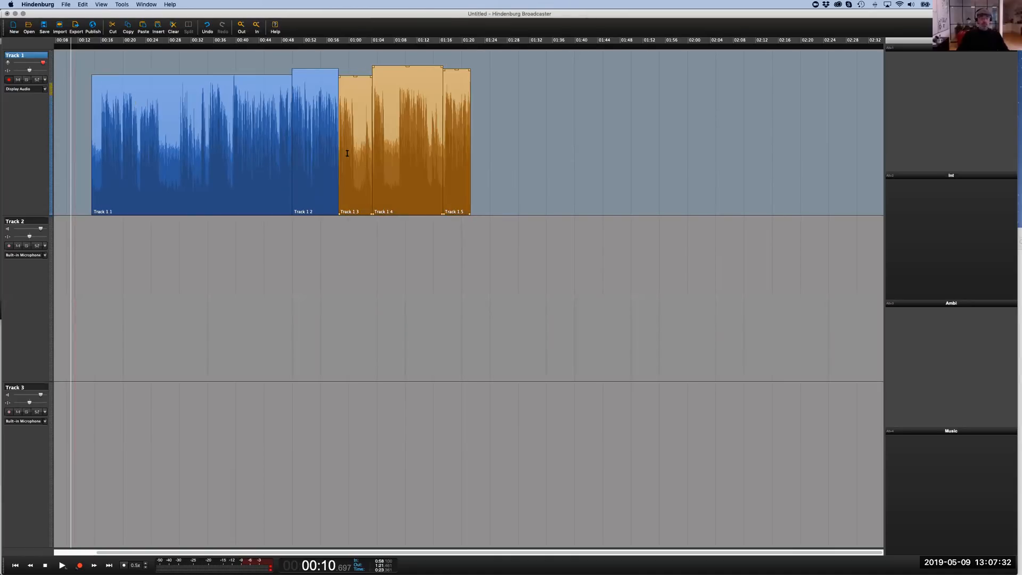
click(89, 69)
key(super+n)
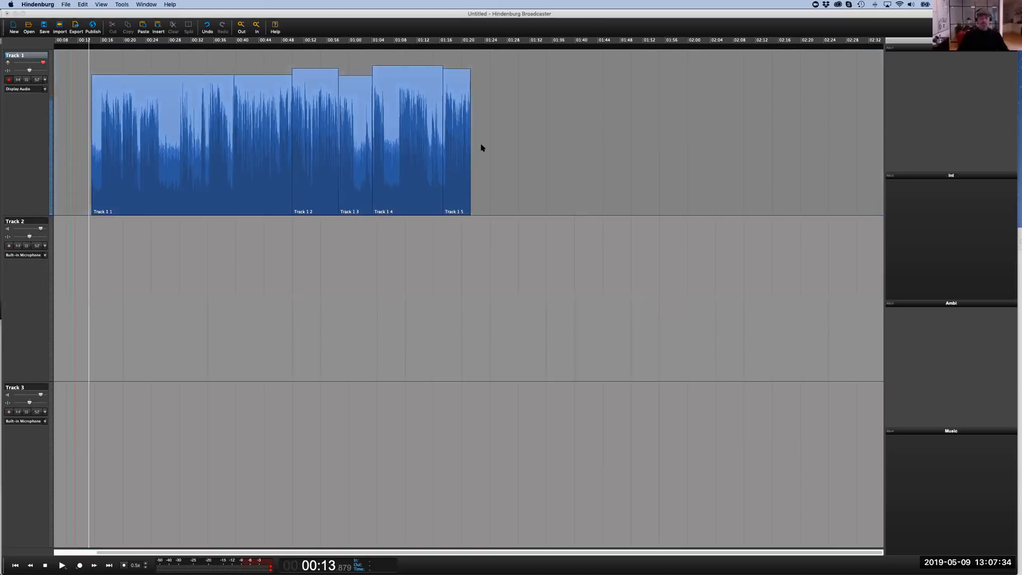
click(542, 184)
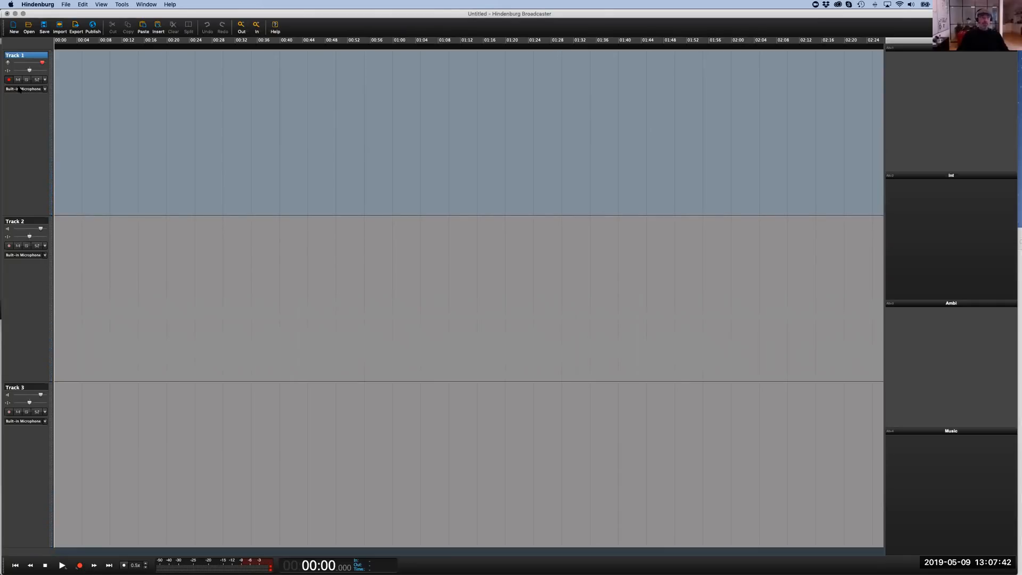
Set Track 2's input to Display Audio and arm both Track 1 and Track 2 for recording
click(33, 256)
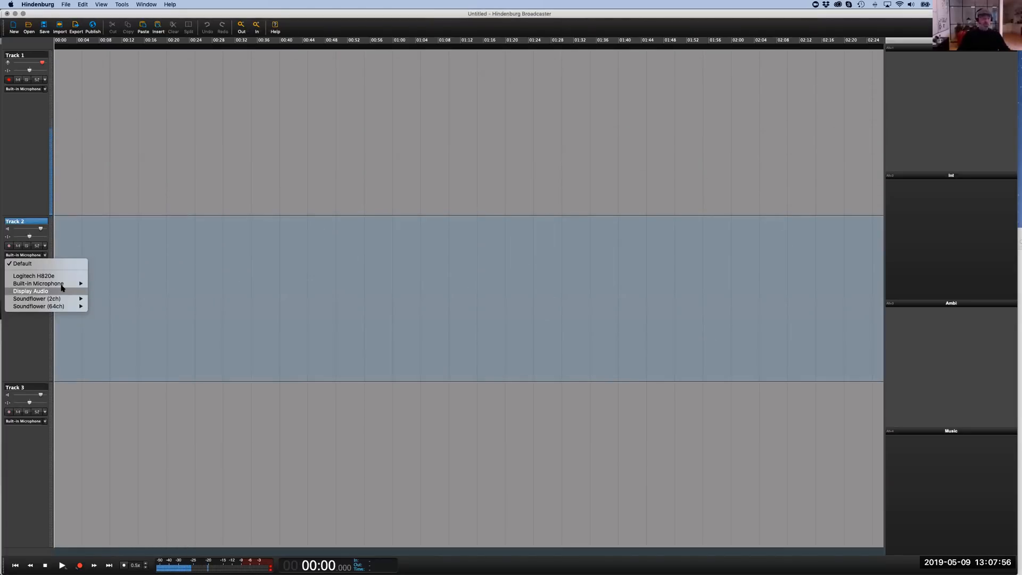
key(Up)
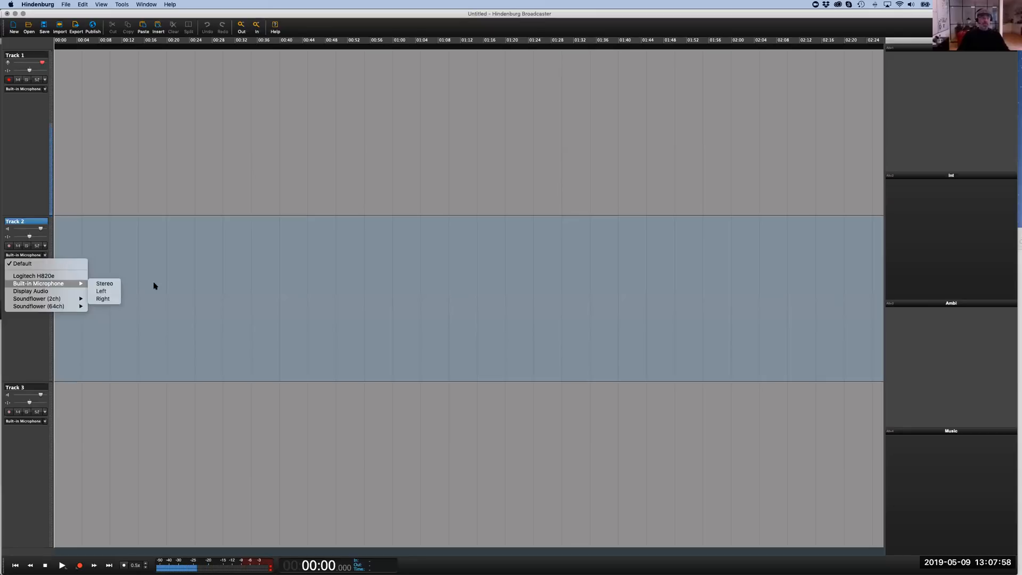
click(6, 249)
click(9, 246)
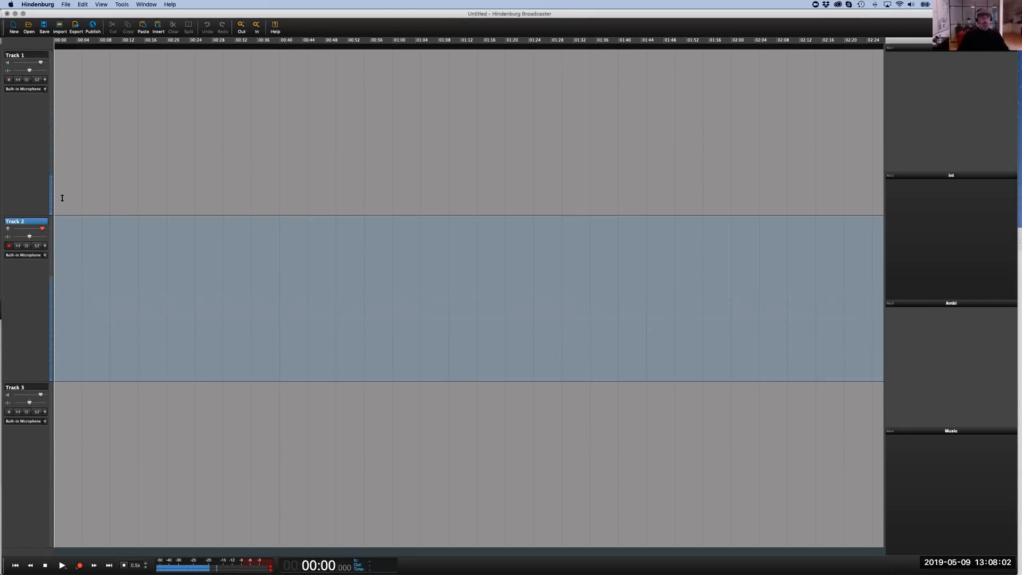
click(27, 256)
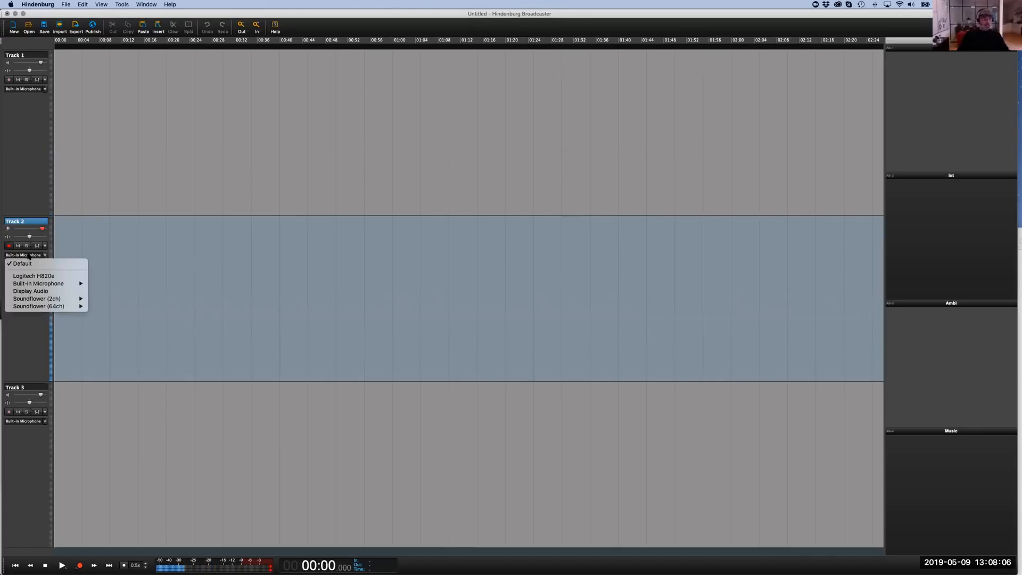
click(51, 119)
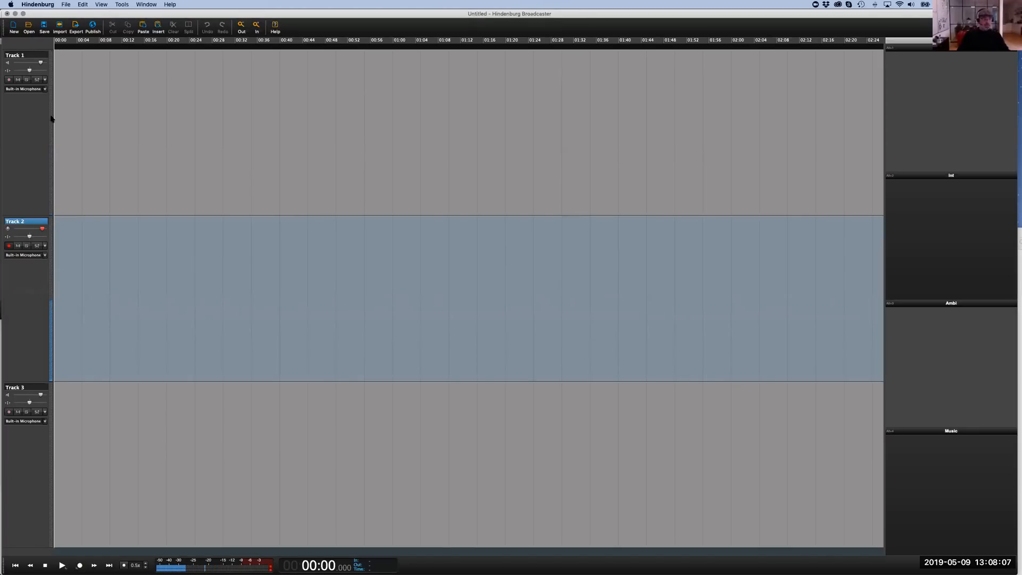
click(9, 81)
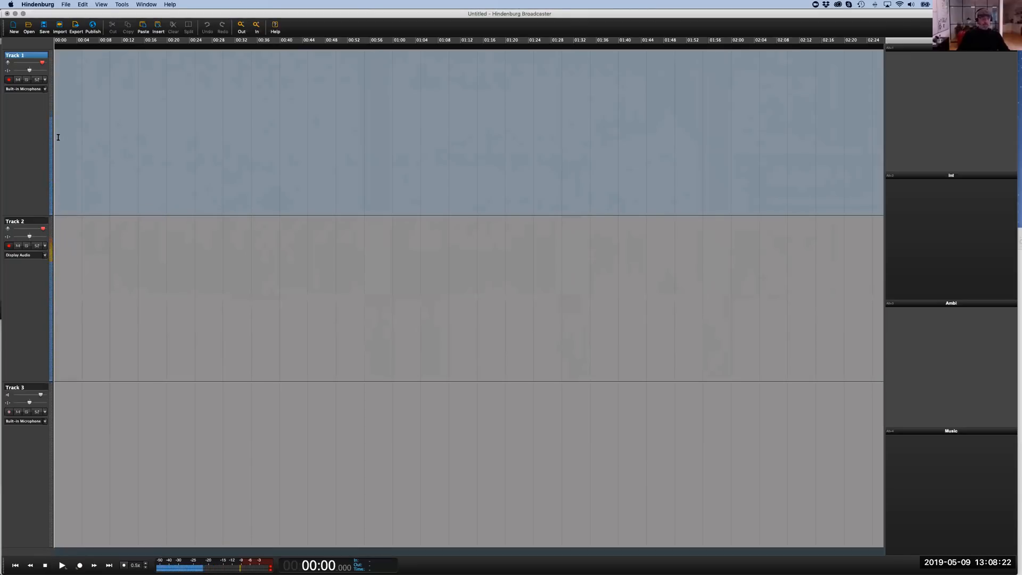
Record simultaneously on Tracks 1 and 2 from the session start to about 0:32.9, leaving the playhead just past the clips
key(r)
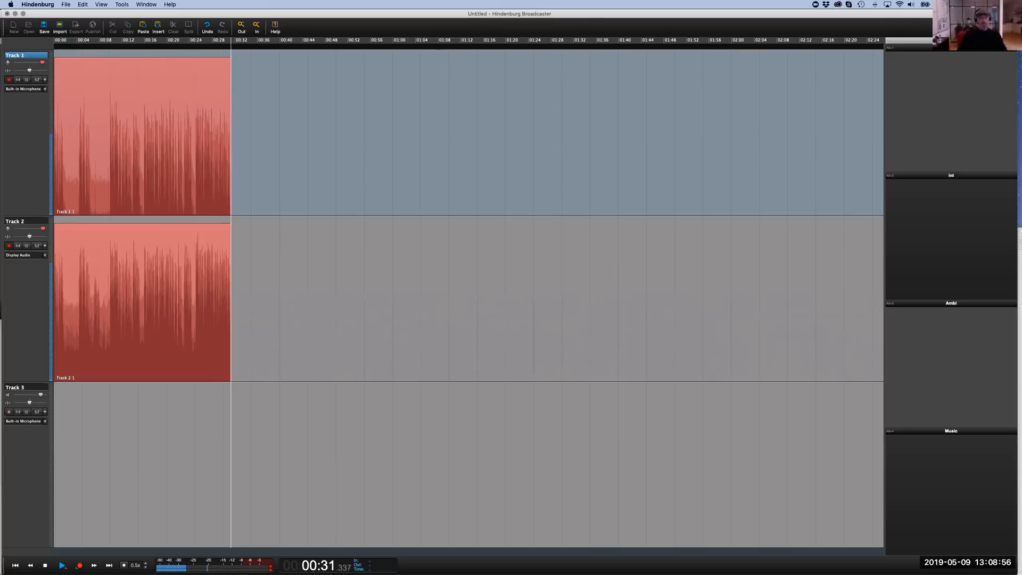
key(space)
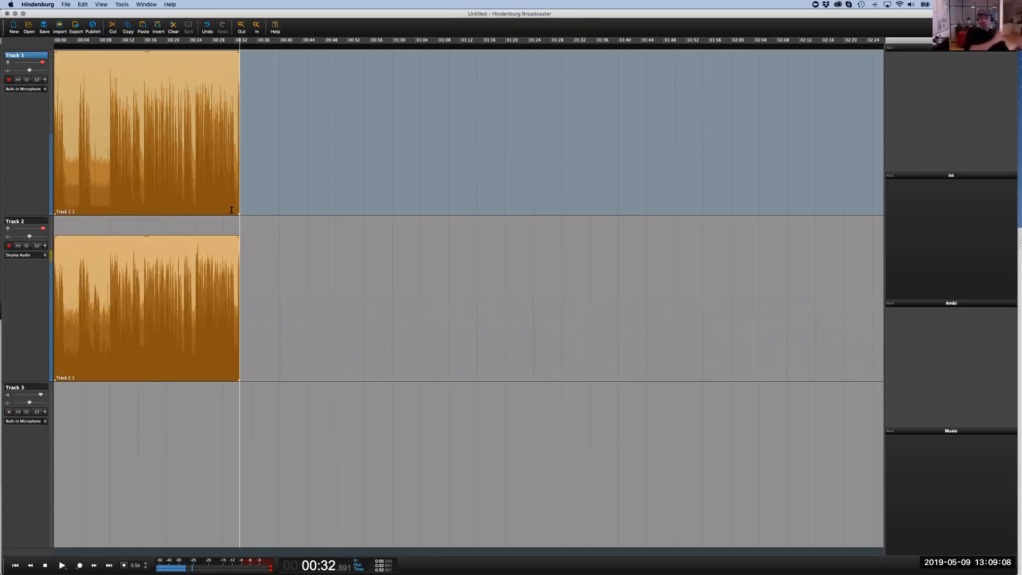
key(XF86AudioRaiseVolume)
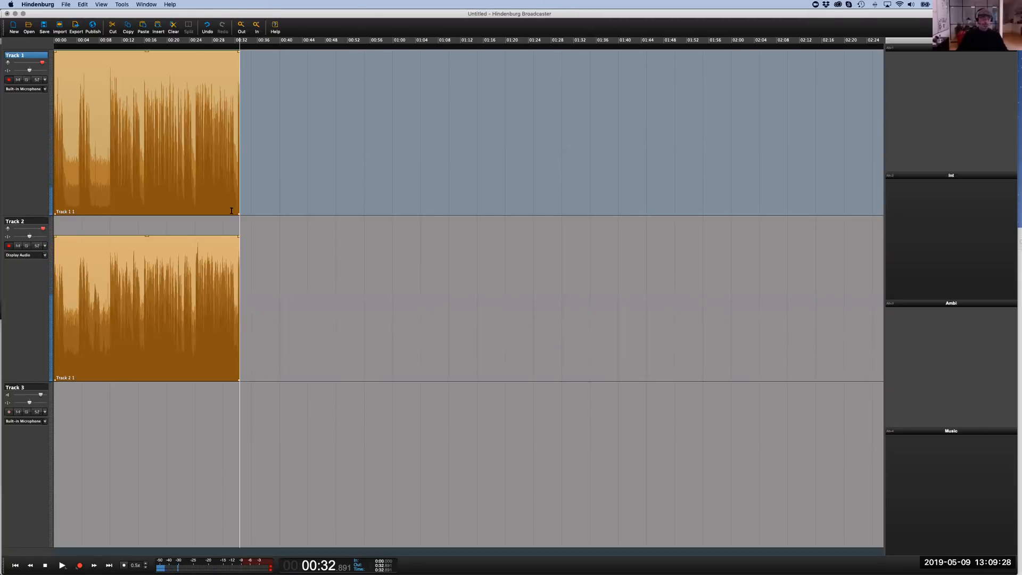
key(space)
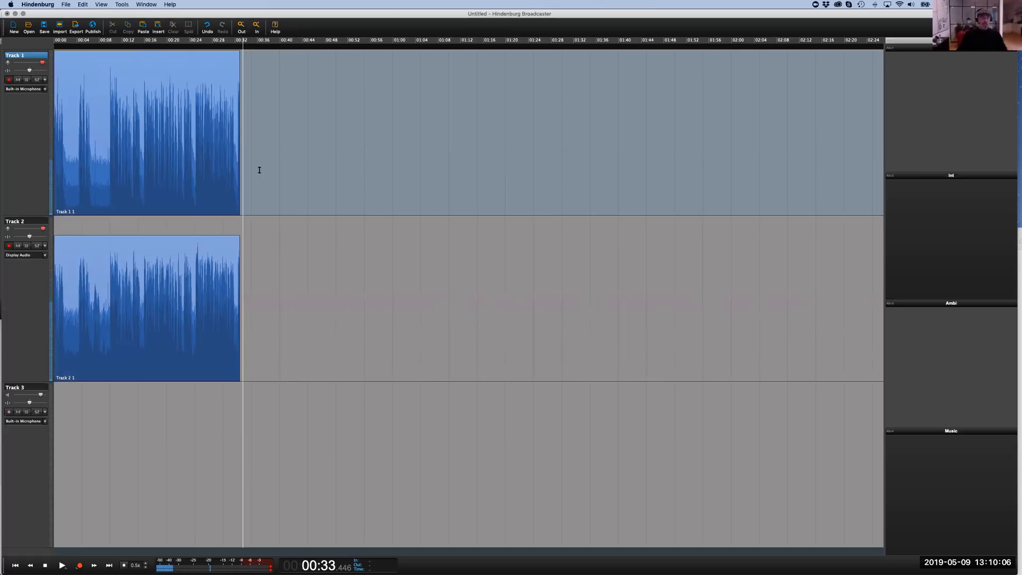
Examine the Soundflower choices among Track 1's input devices and leave the input as it is
click(45, 89)
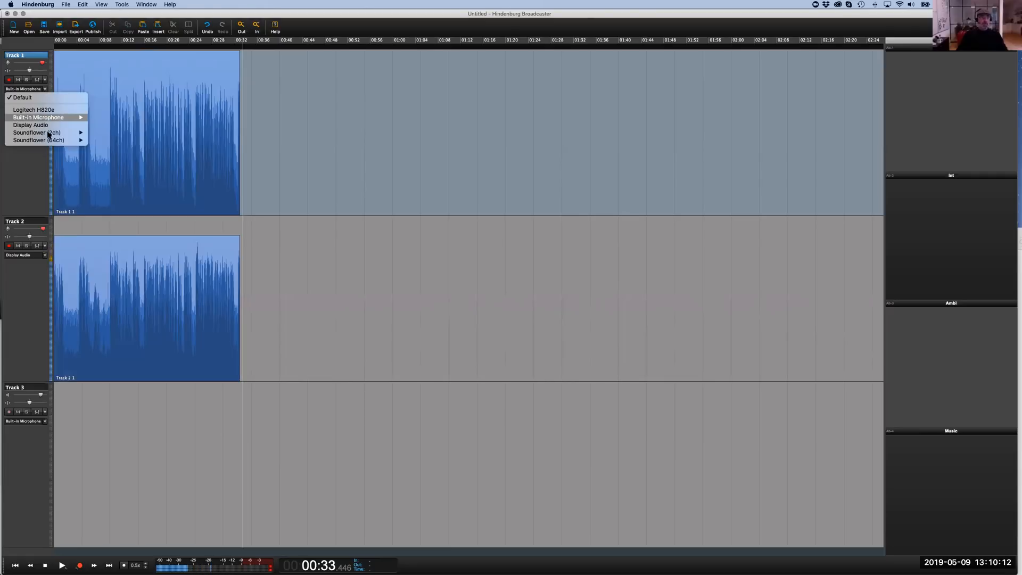
mouse_move(53, 137)
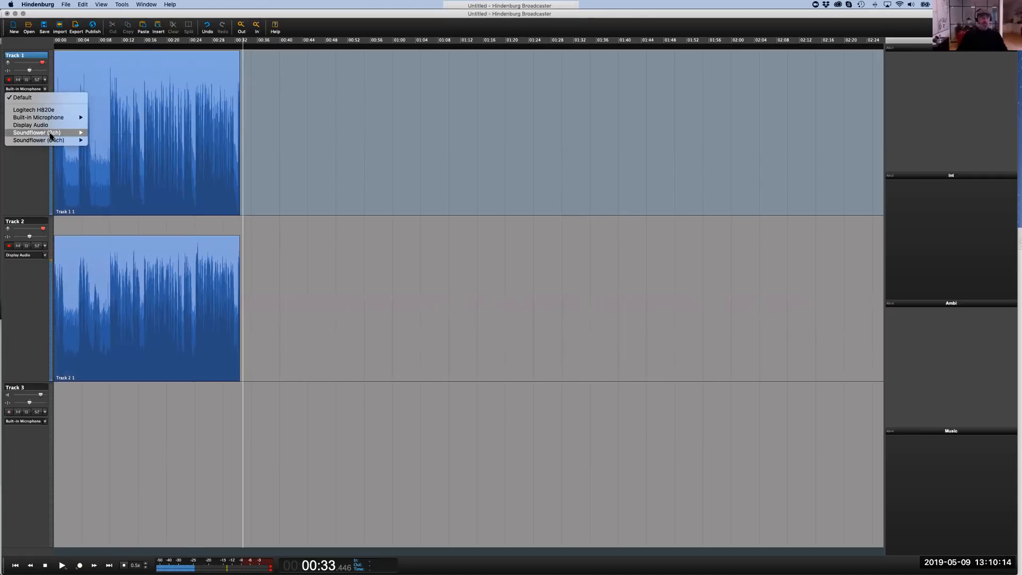
click(32, 162)
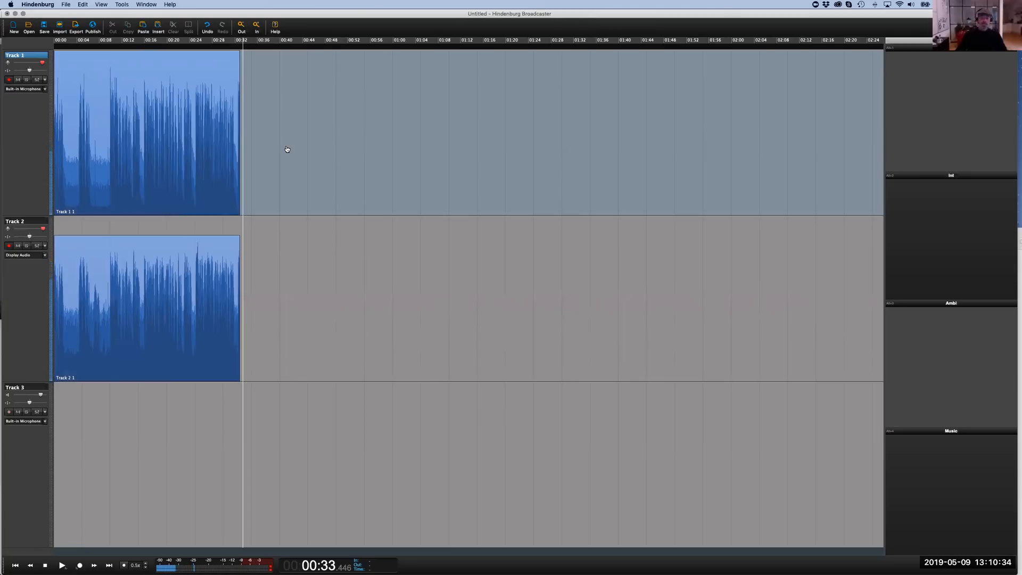
Switch to Skype, search contacts for "test" and open the Echo / Sound Test Service conversation
key(super+Tab)
key(super+Tab)
key(super+Tab)
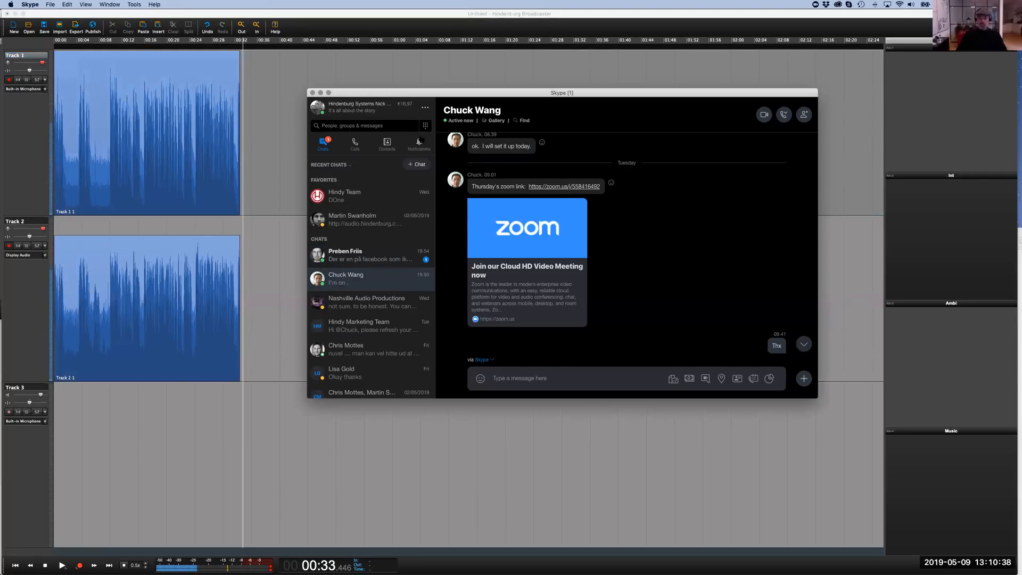
click(362, 127)
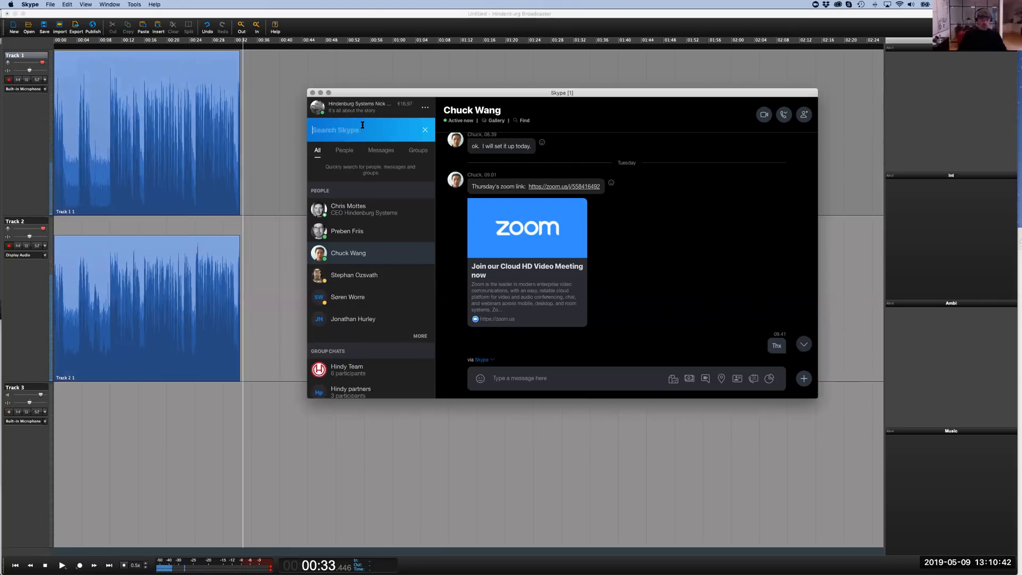
text(test)
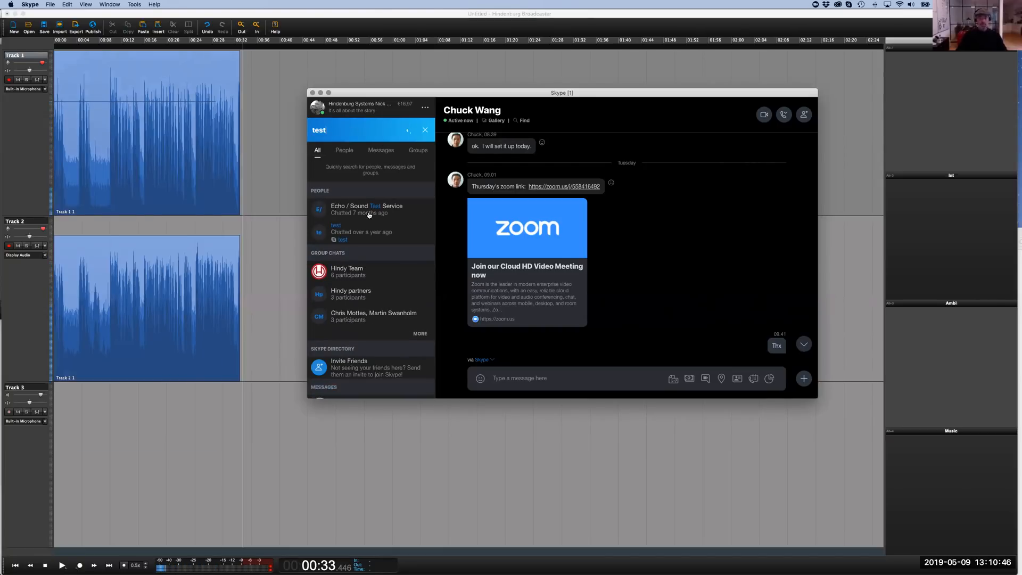
click(369, 215)
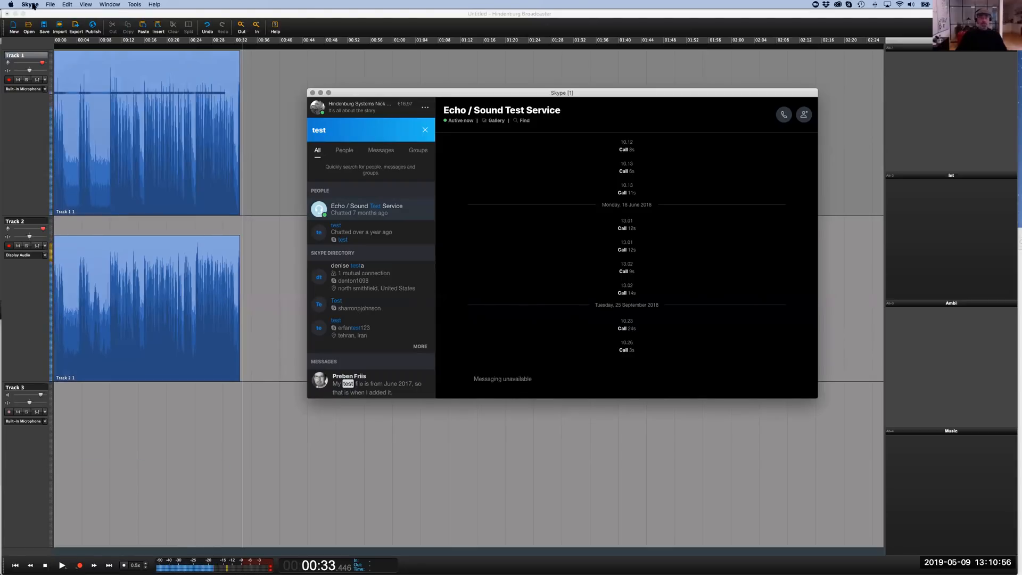
In Skype's Audio & Video settings, set the speakers to Soundflower (2ch) and close the settings
click(32, 6)
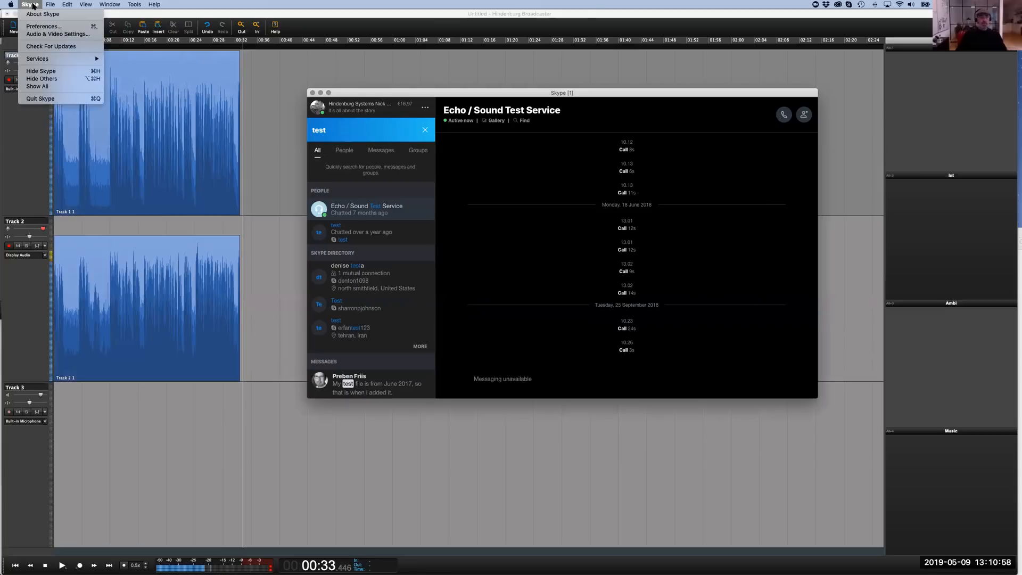
click(42, 26)
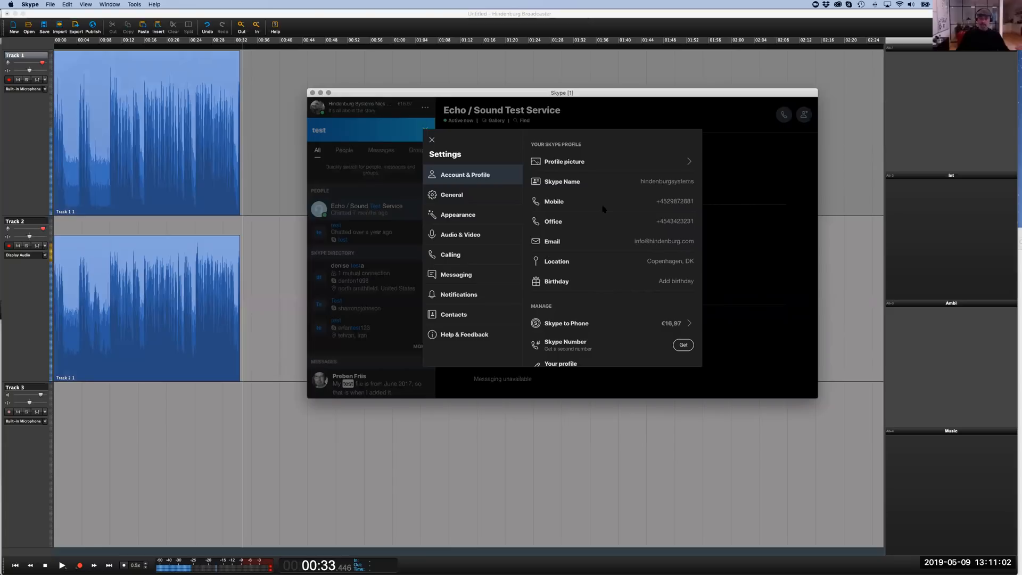
click(480, 236)
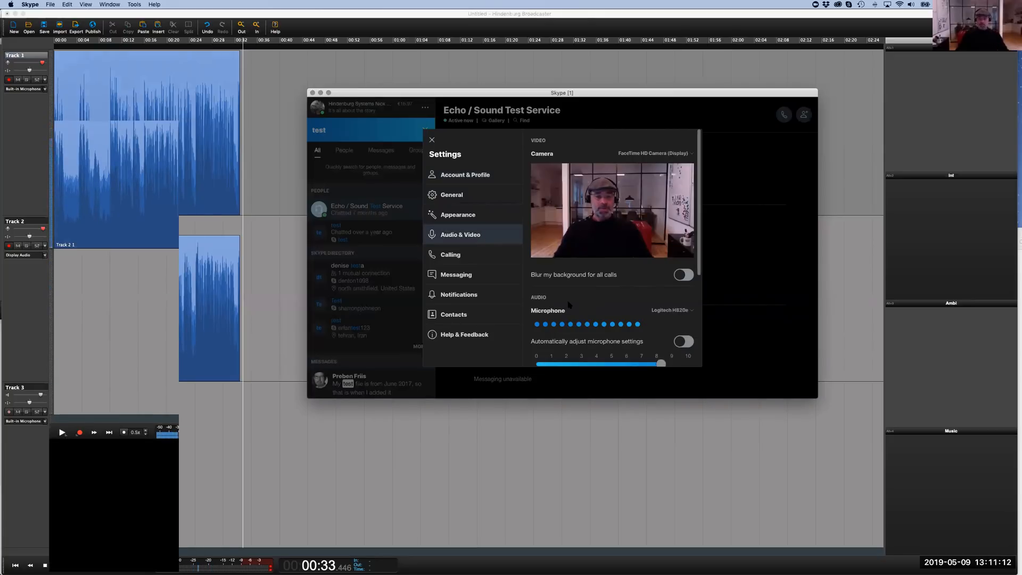
scroll(568, 305, down, 2)
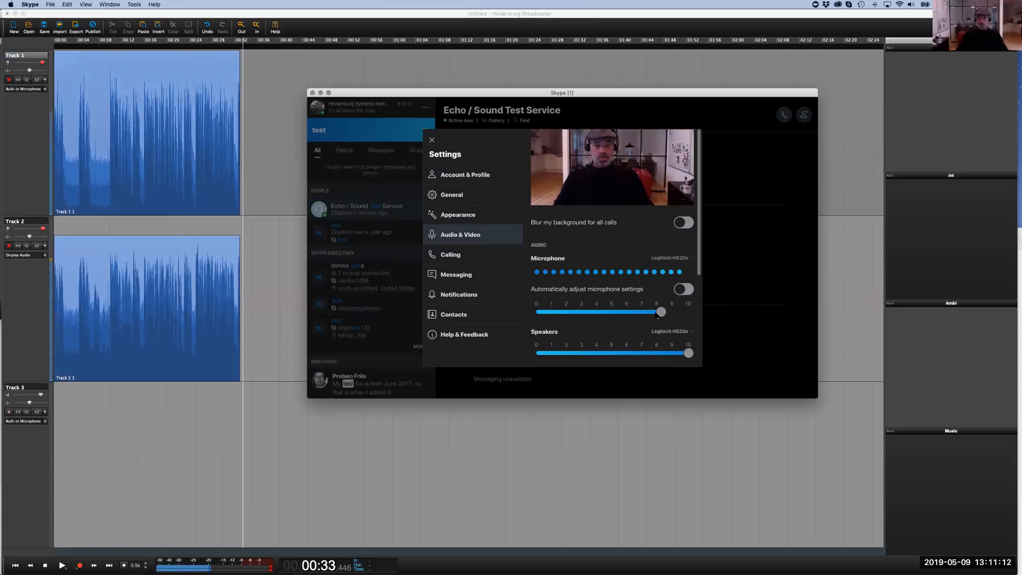
click(690, 331)
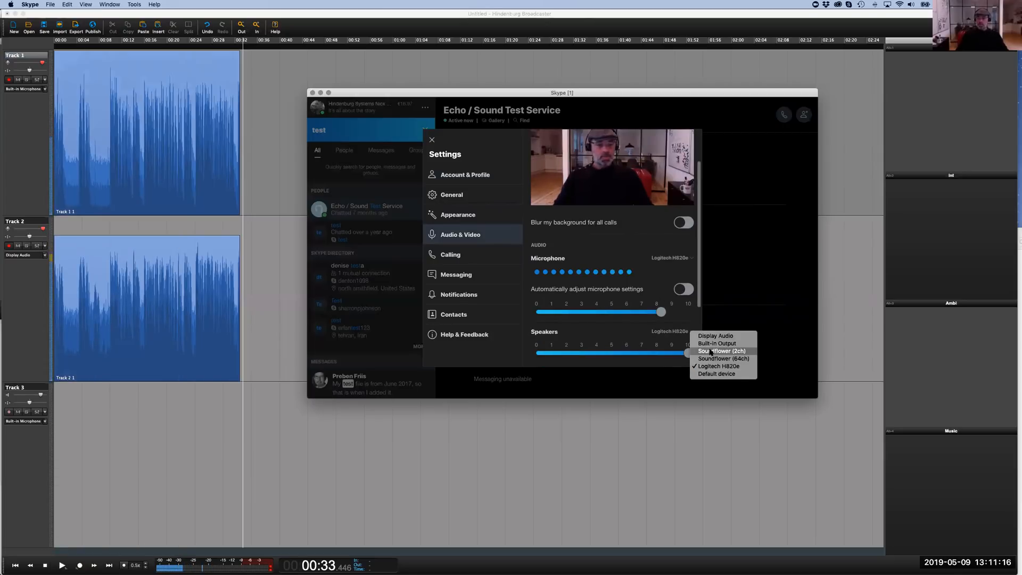
click(711, 351)
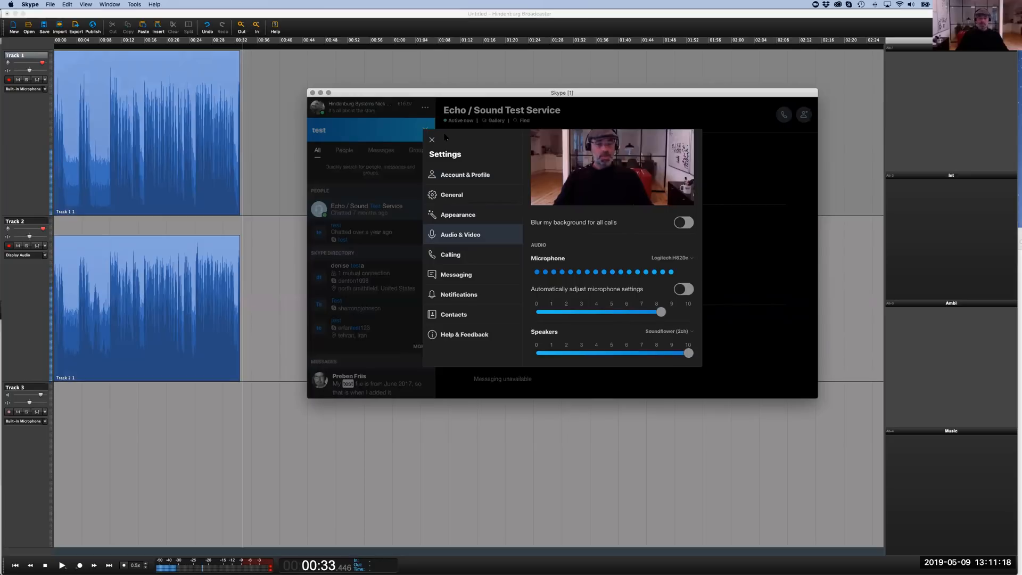
click(431, 140)
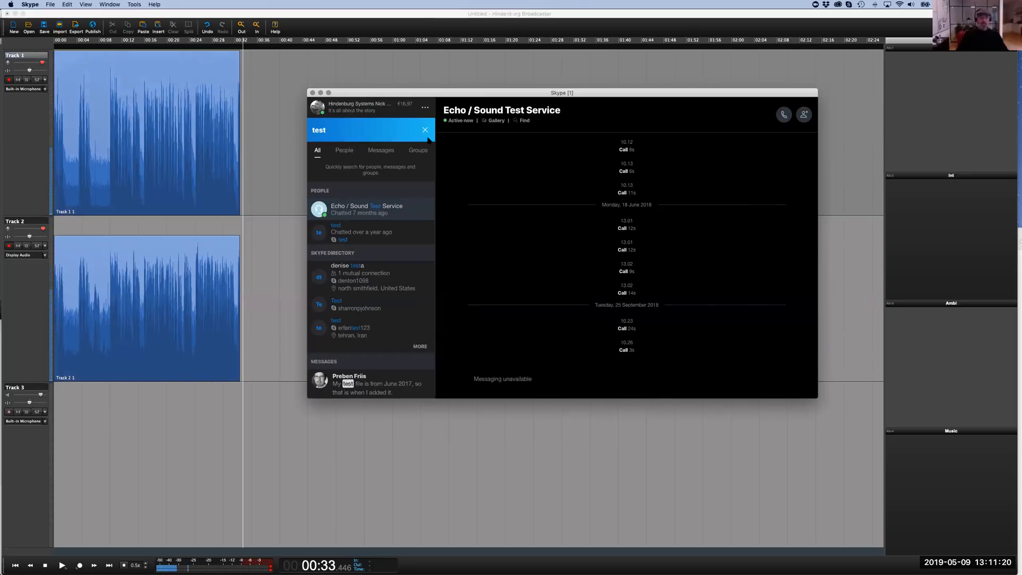
Switch to Hindenburg and start a new session without saving the current one
drag(429, 140, 460, 157)
click(296, 195)
click(297, 260)
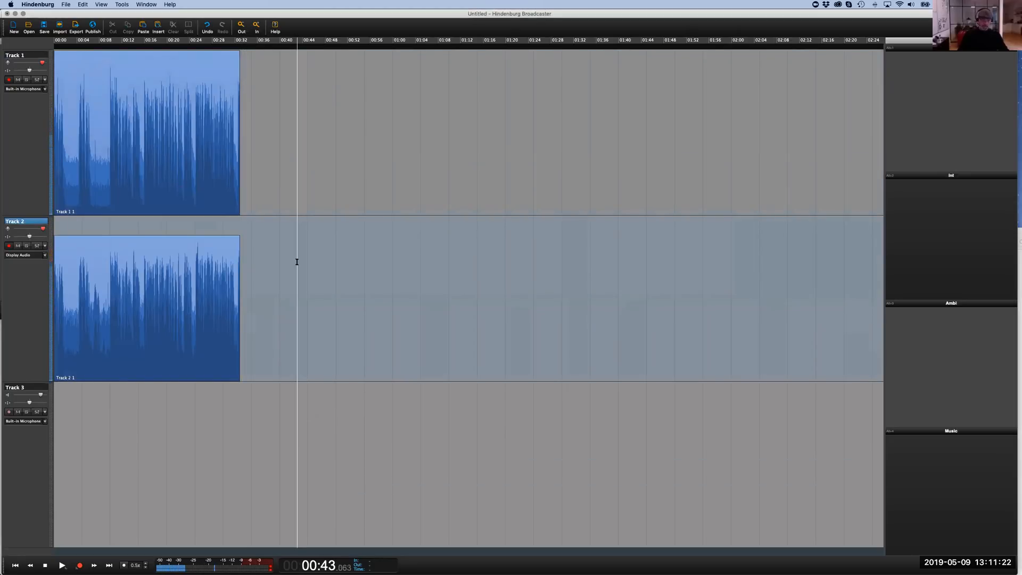
key(super+n)
click(532, 184)
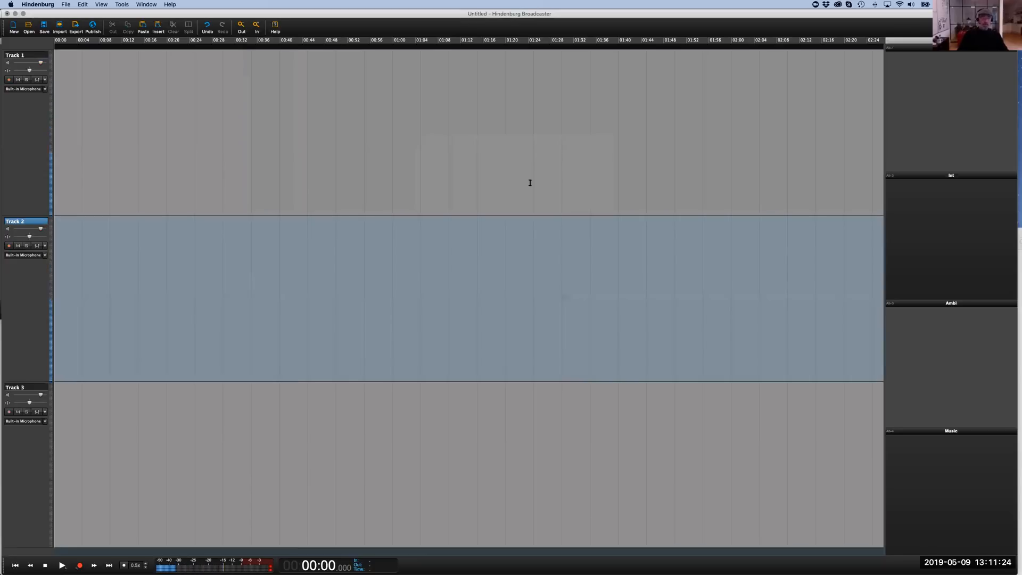
Arm Track 1, set Track 2's input to Soundflower (2ch) Stereo and arm Track 2 for recording
click(8, 80)
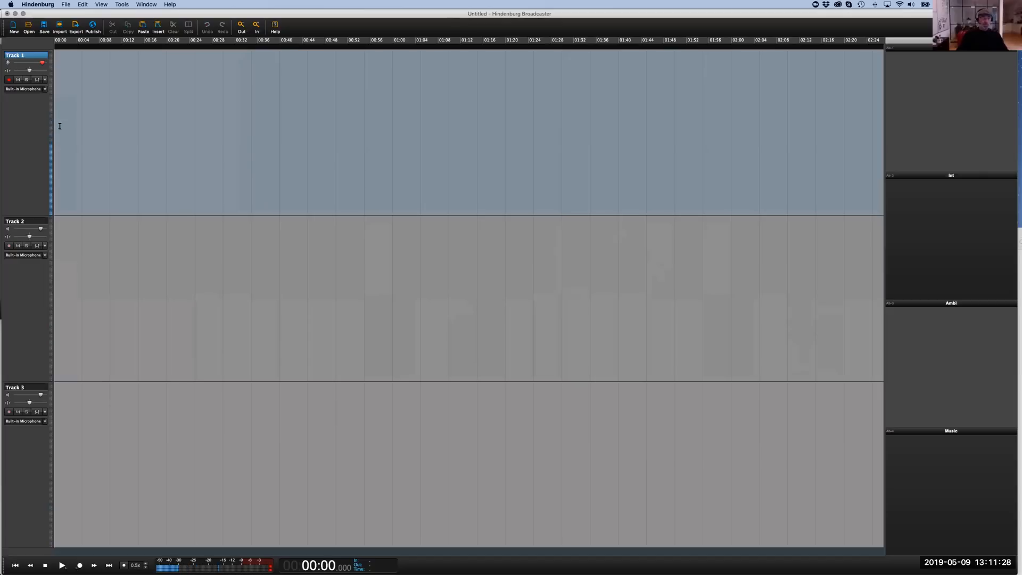
click(26, 255)
mouse_move(41, 300)
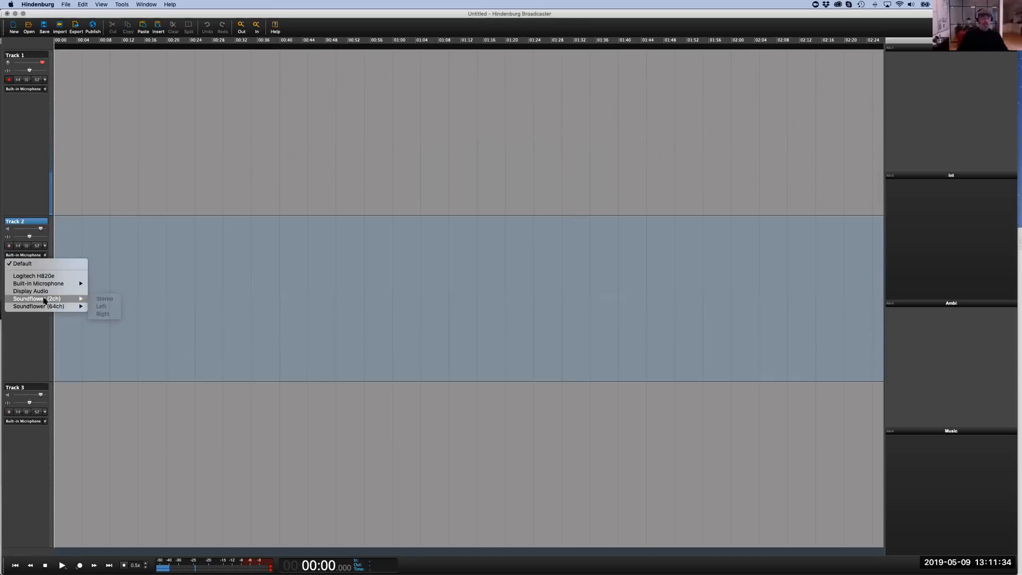
click(104, 299)
click(8, 246)
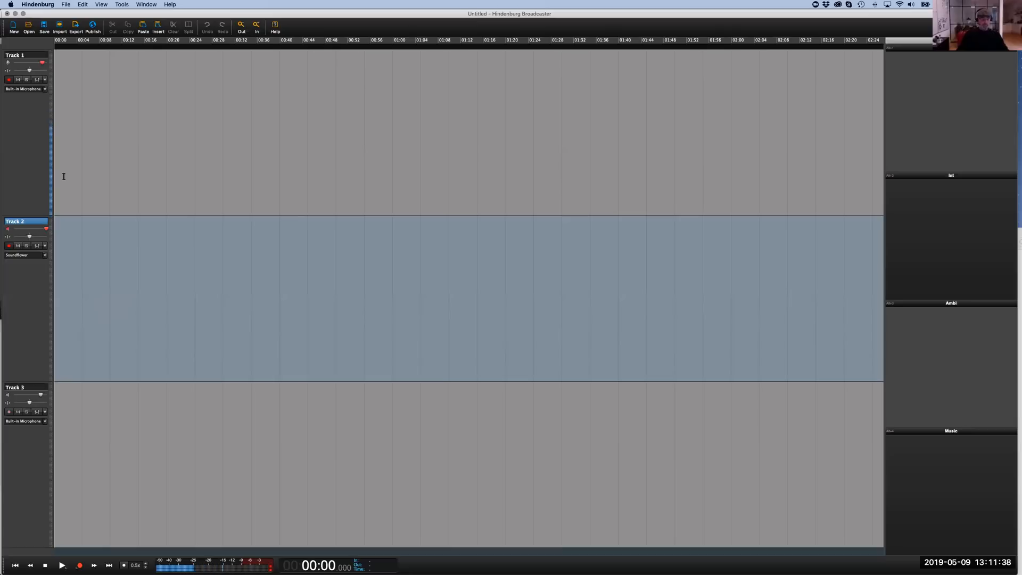
Record Tracks 1 and 2 during a Skype call to the Echo / Sound Test Service, stopping in Hindenburg at about 0:29.9 after hanging up
key(super+r)
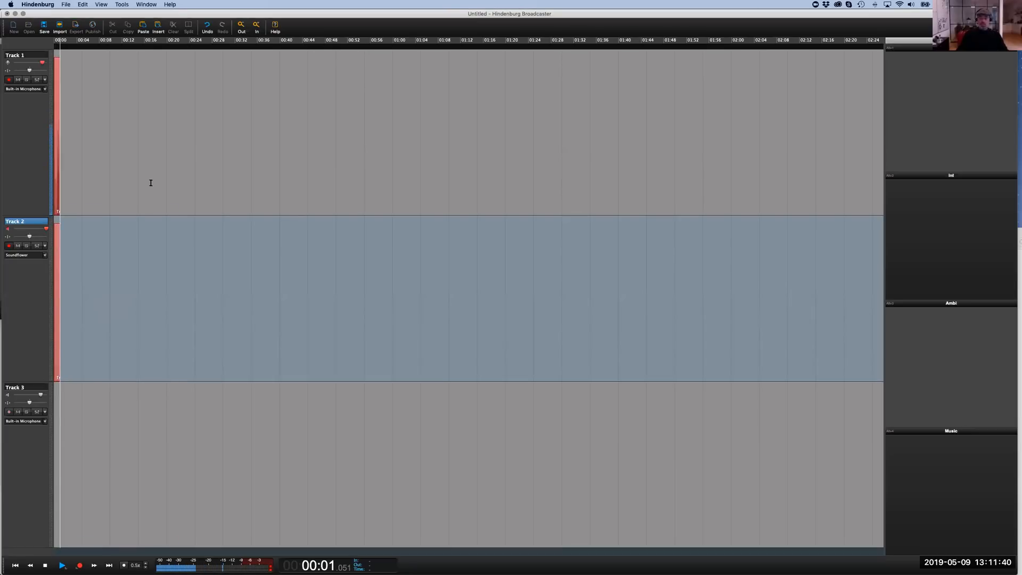
key(super+Tab)
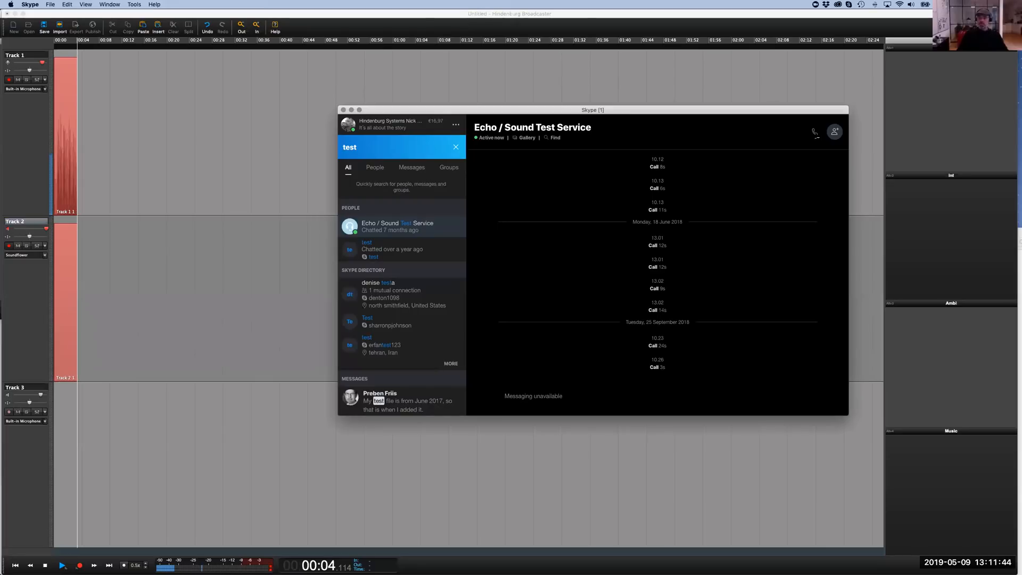
click(815, 132)
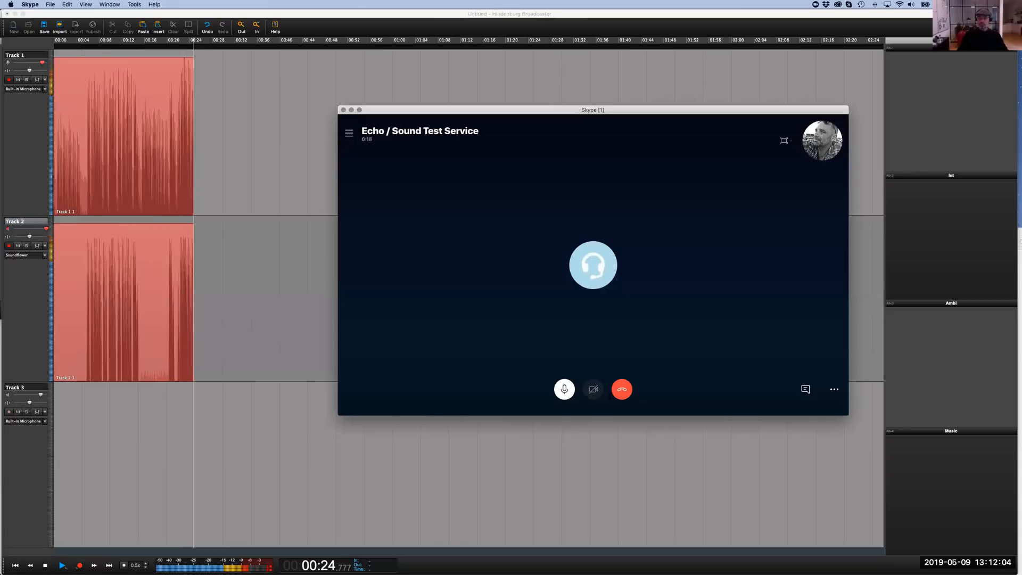
click(624, 392)
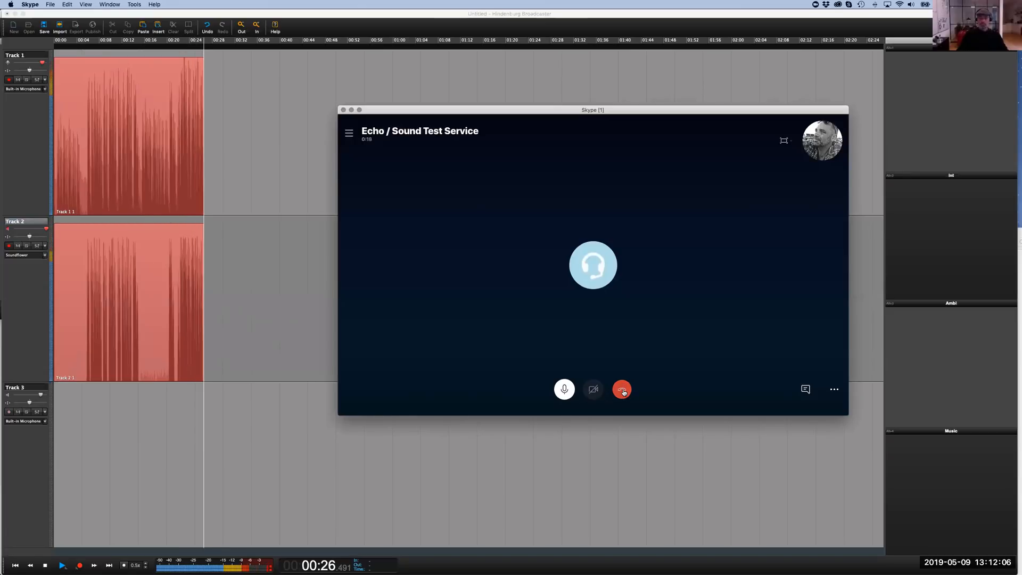
click(297, 194)
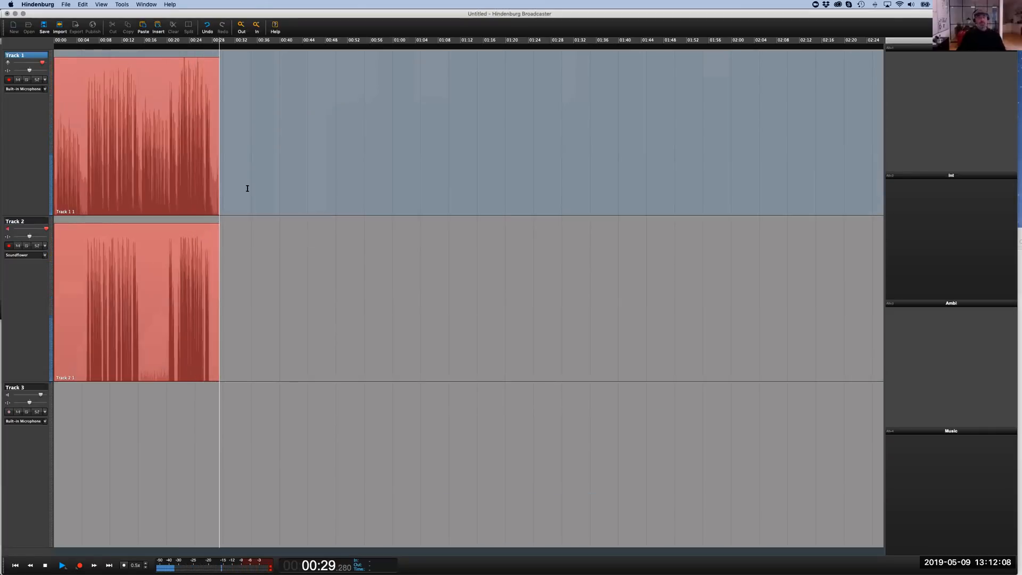
key(space)
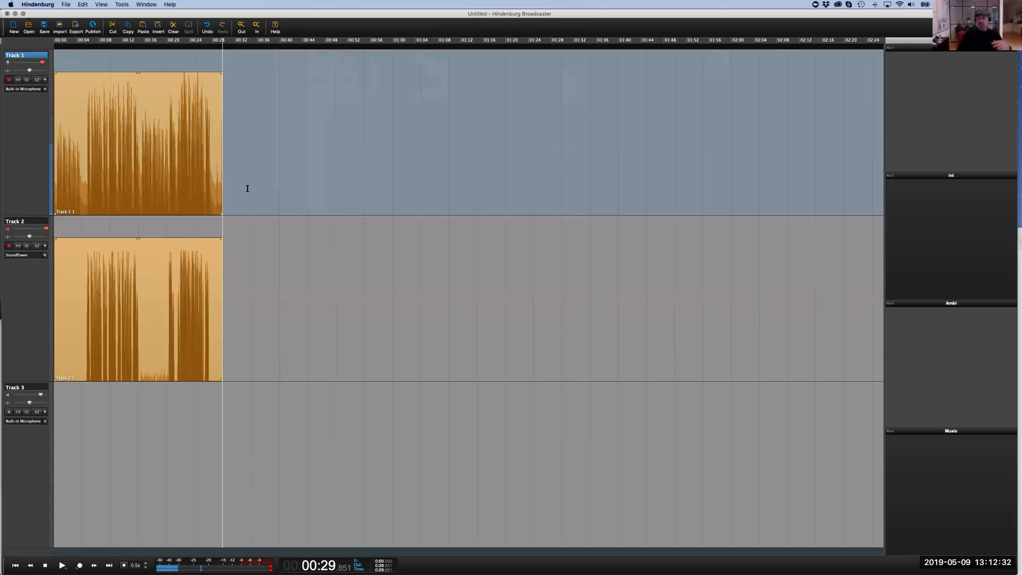
click(251, 187)
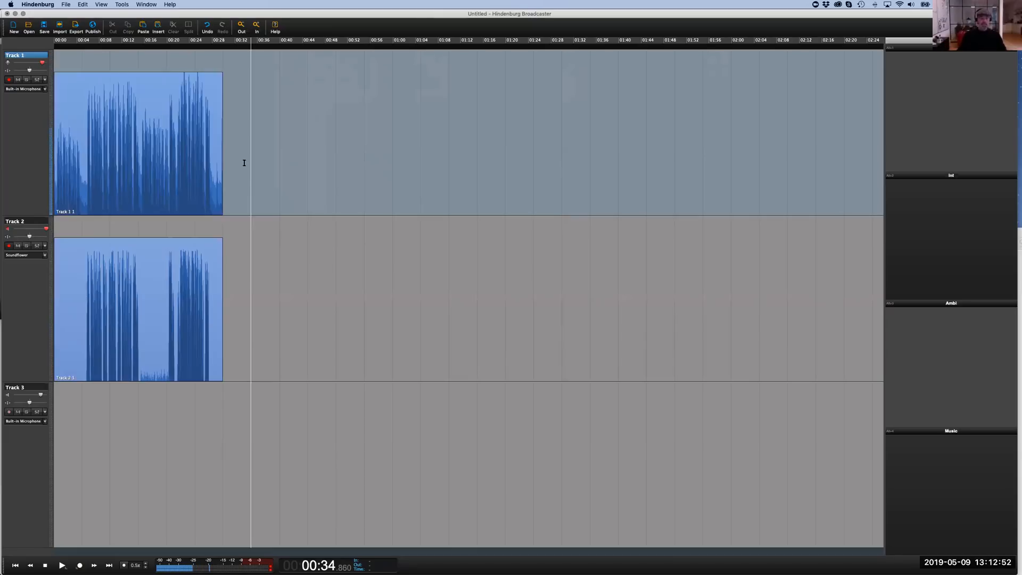
Start another new session, discarding the recorded Skype call
click(238, 166)
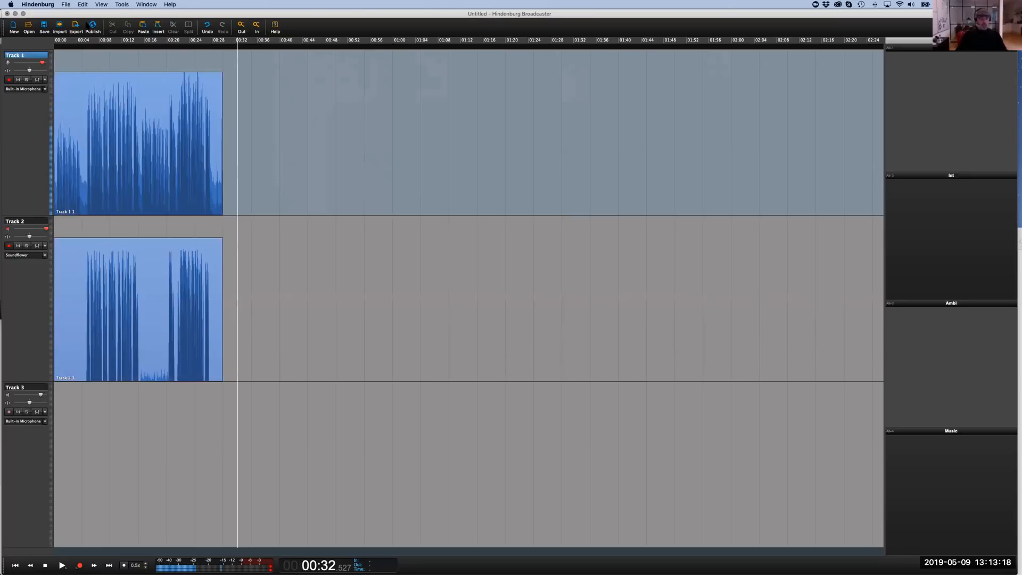
click(226, 117)
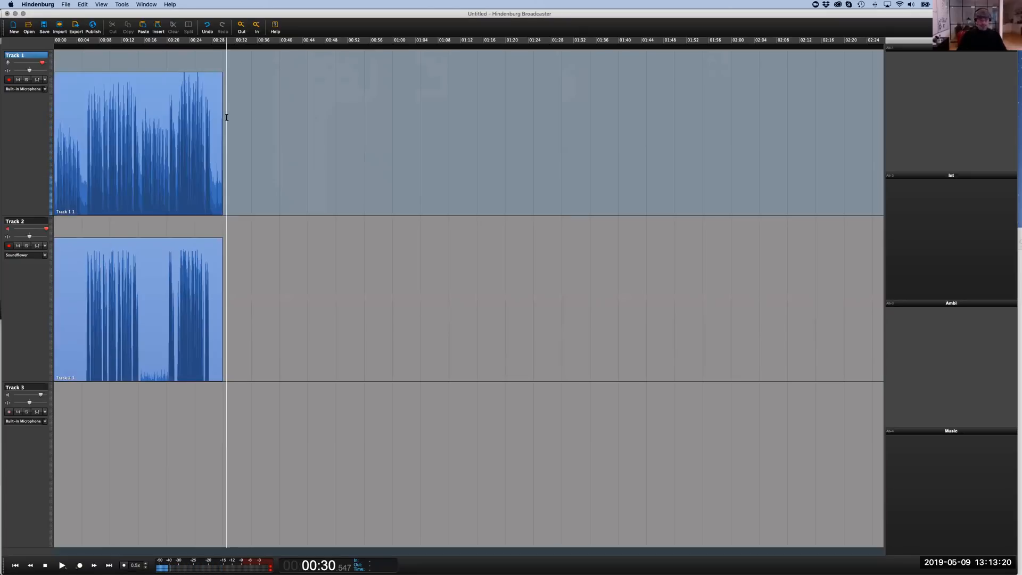
key(super+n)
click(537, 187)
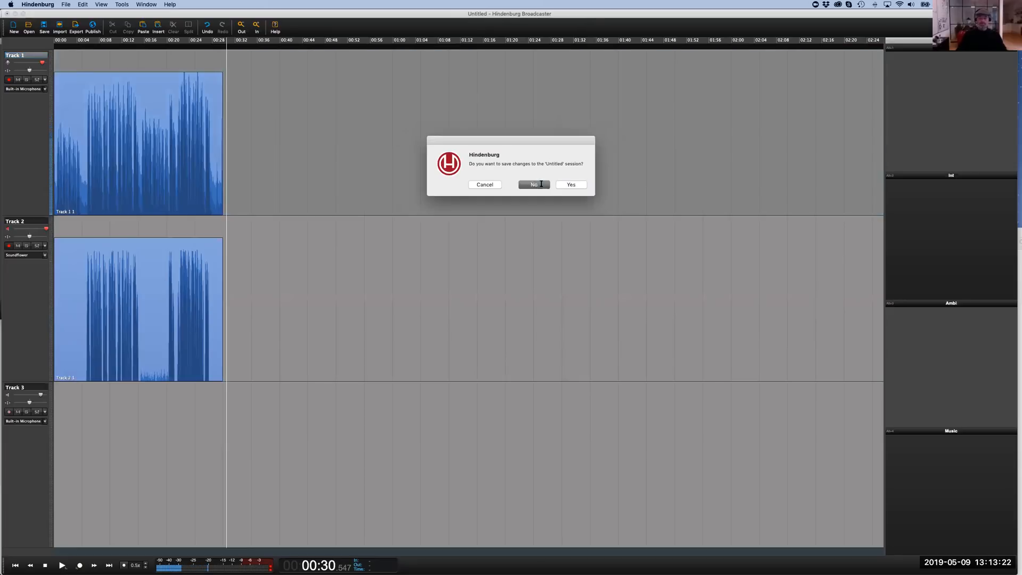
Switch to Finder and open the Speak folder
key(super+Tab)
key(super+Tab)
key(super+Tab)
key(super+Tab)
key(super+Tab)
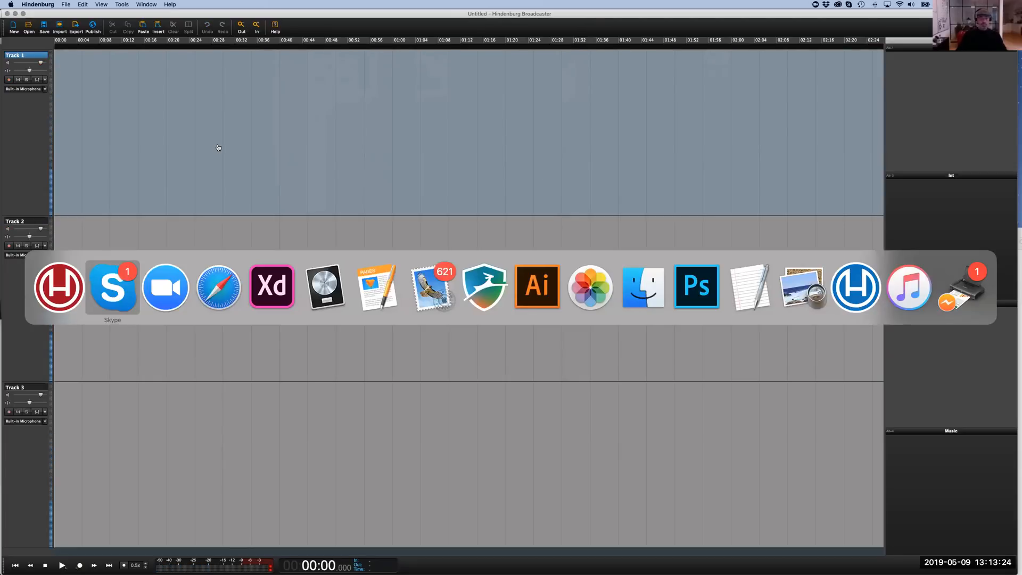
key(super+Tab)
key(super+Tab)
key(super+Tab)
key(super+Tab)
key(super+Tab)
key(super+Tab)
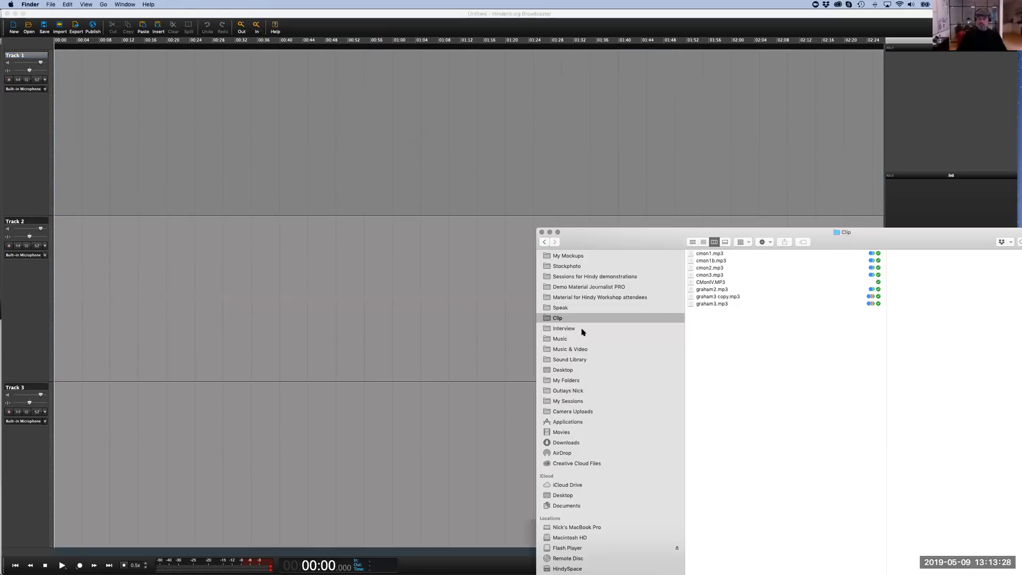
click(559, 307)
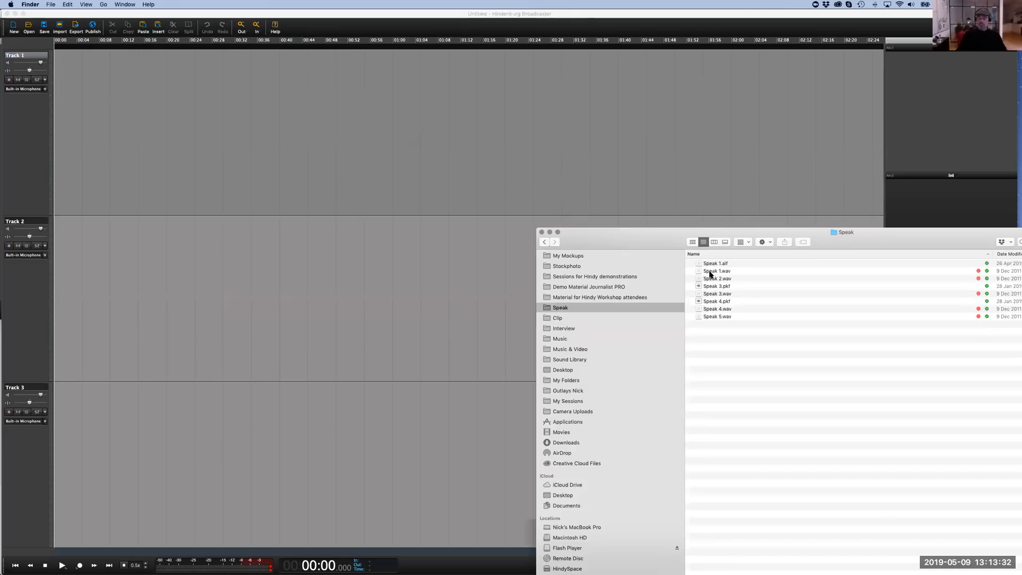
Try to add Speak 1.wav, Speak 2.wav and Speak 3.wav to Track 1 together
click(711, 271)
shift+click(711, 279)
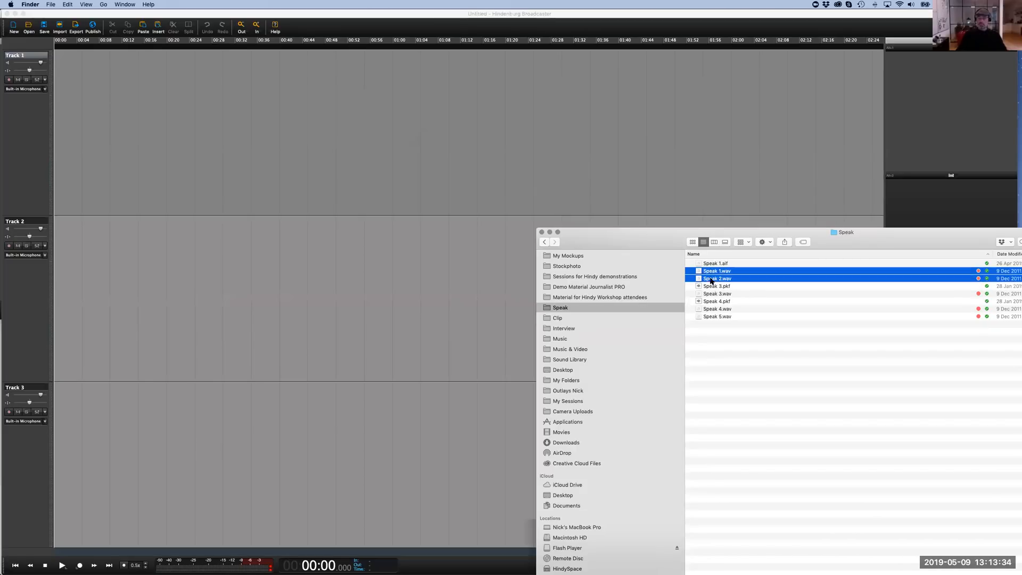
super+click(716, 293)
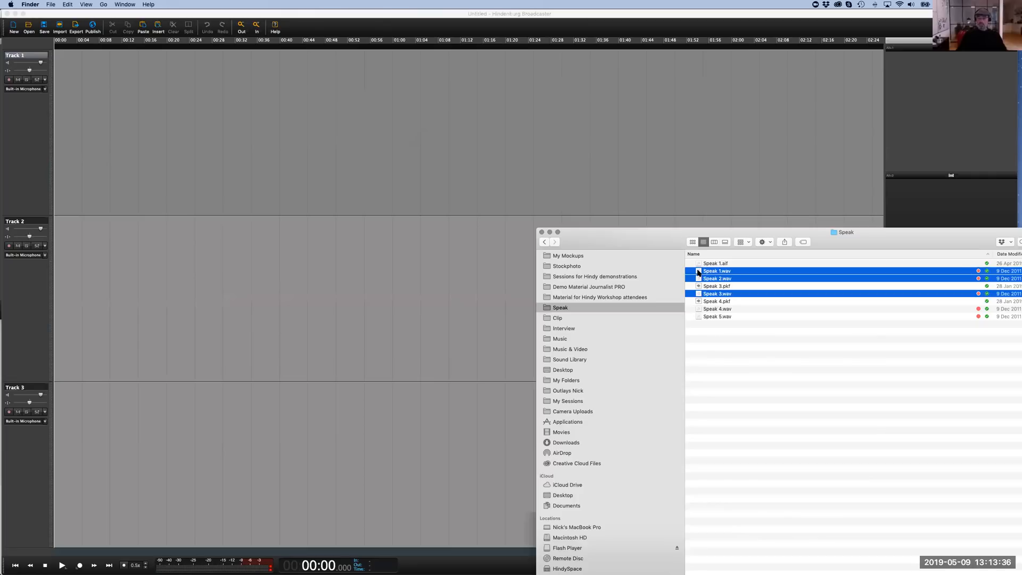
drag(717, 278, 285, 142)
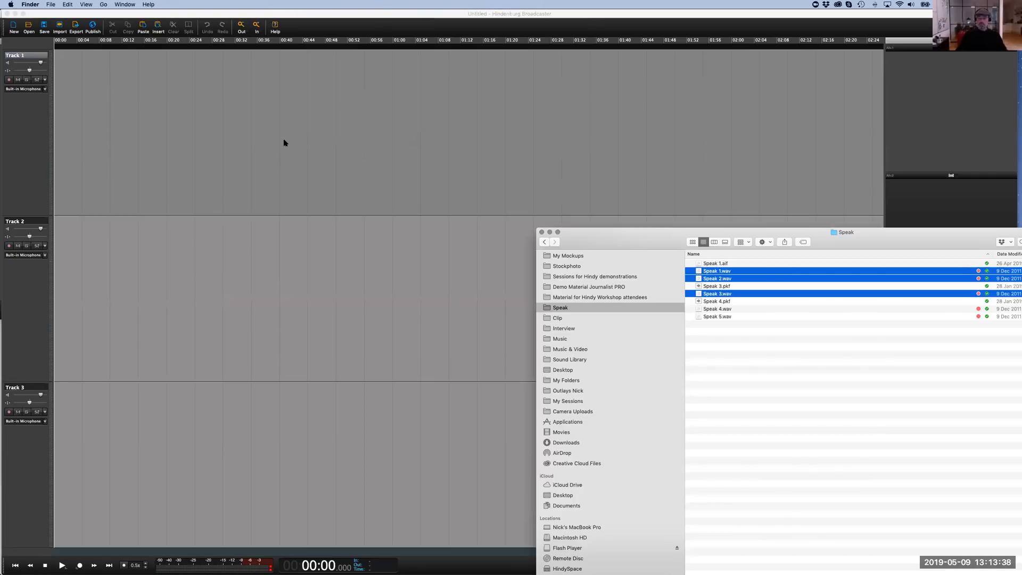
Place Speak 1.wav, Speak 2.wav and Speak 3.wav individually on Track 1 at about 0:13, 0:31 and 0:39, returning to Hindenburg
drag(643, 234, 621, 228)
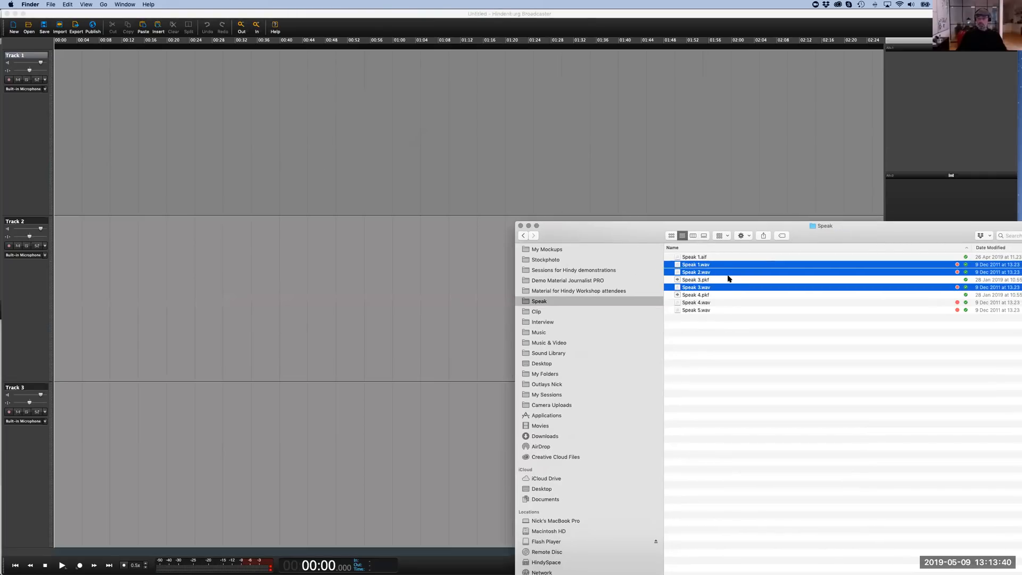
click(677, 266)
drag(677, 266, 130, 120)
drag(676, 272, 233, 137)
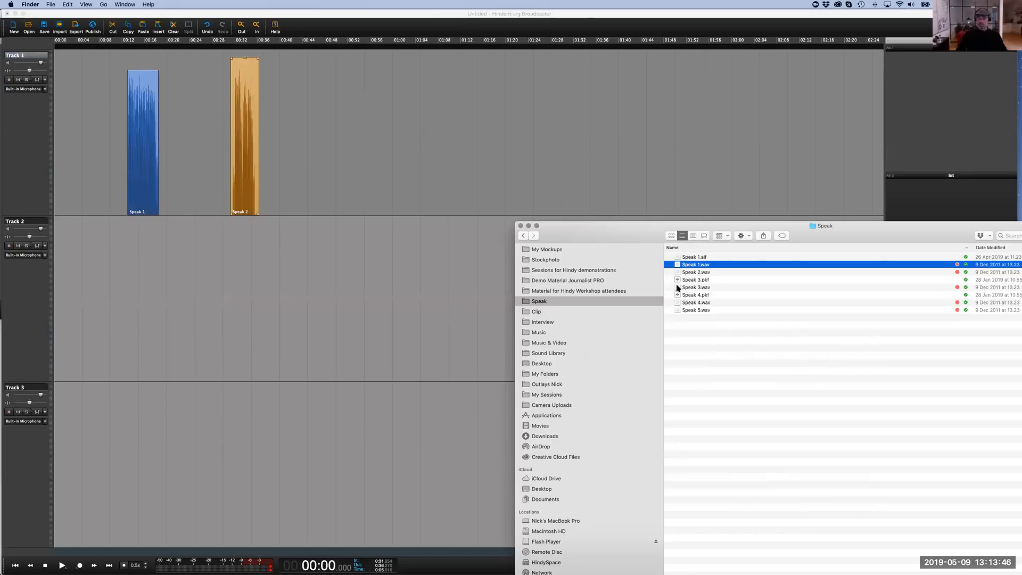
click(678, 287)
drag(534, 237, 275, 136)
click(509, 133)
Play the Speak 1 clip on Track 1 from near its beginning
click(144, 221)
click(133, 210)
key(space)
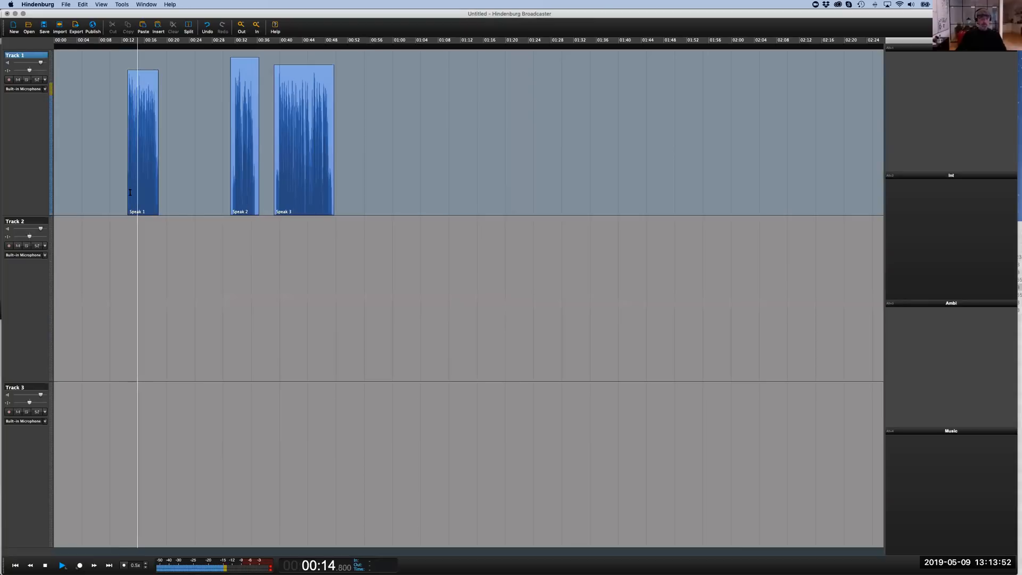
Set the playback device to Display Audio in the audio preferences
click(46, 5)
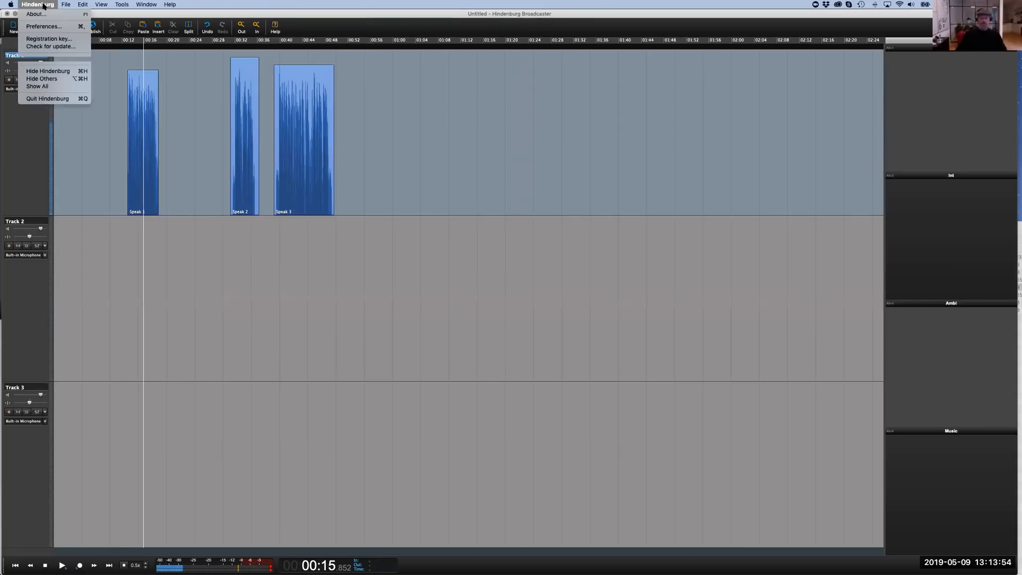
click(46, 27)
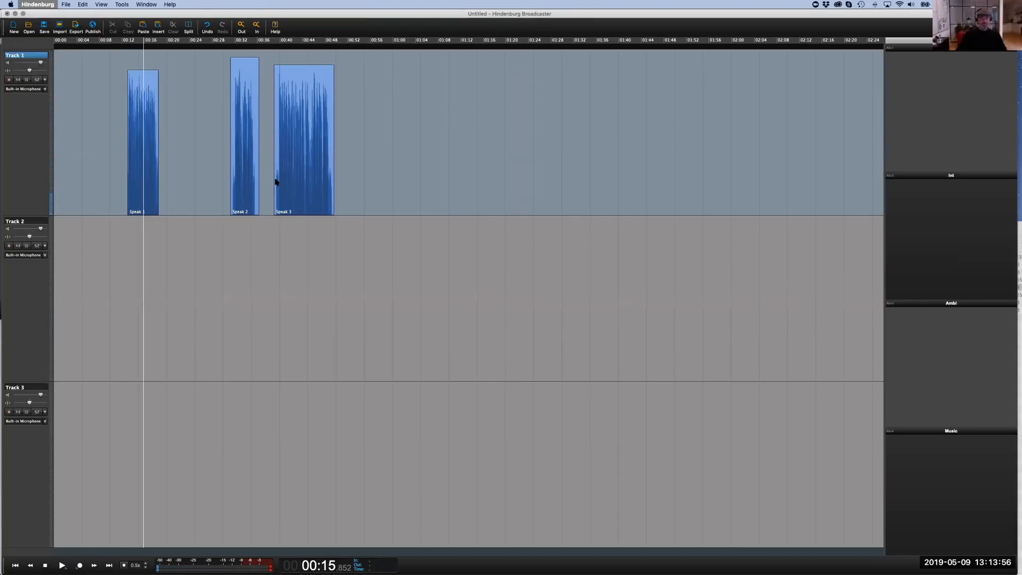
click(494, 245)
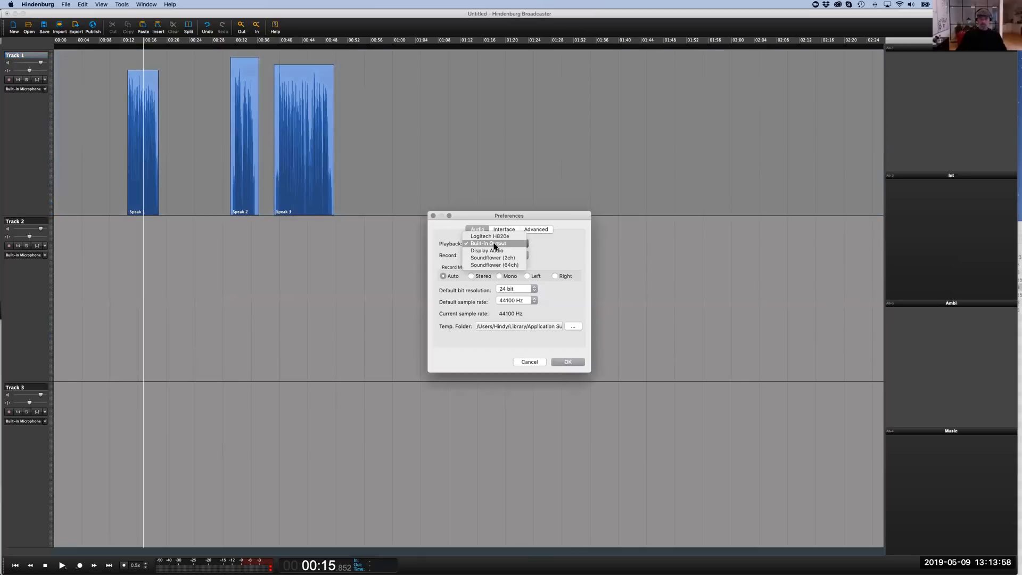
click(505, 253)
click(568, 362)
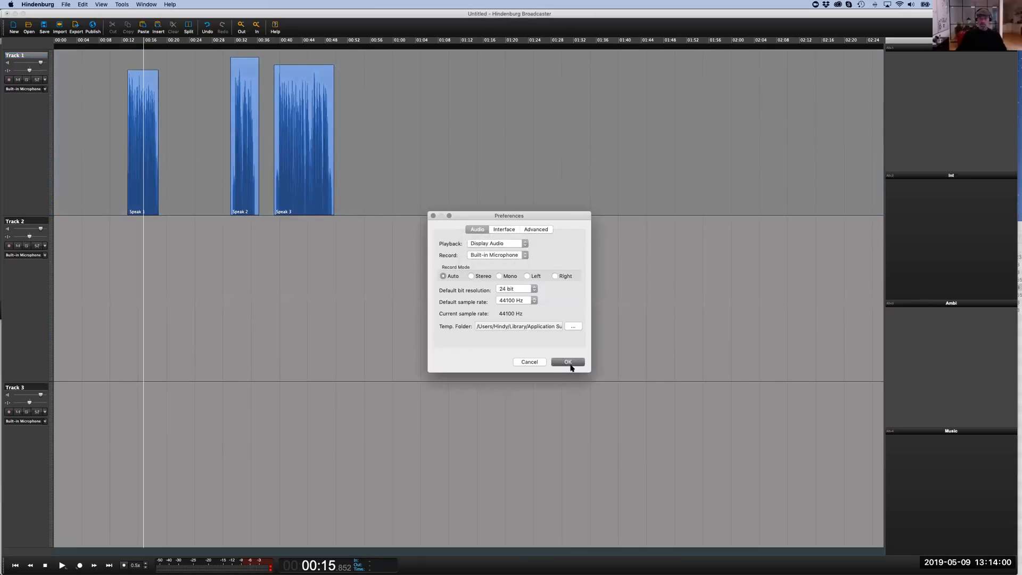
Play the Speak 1 clip on Track 1 from its beginning and raise the system volume
click(128, 220)
key(space)
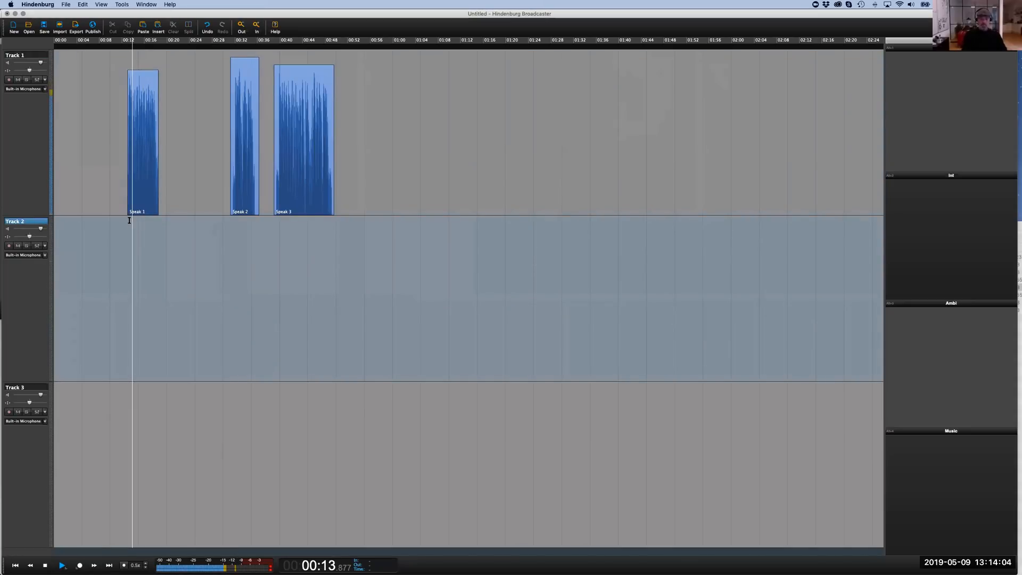
key(XF86AudioRaiseVolume)
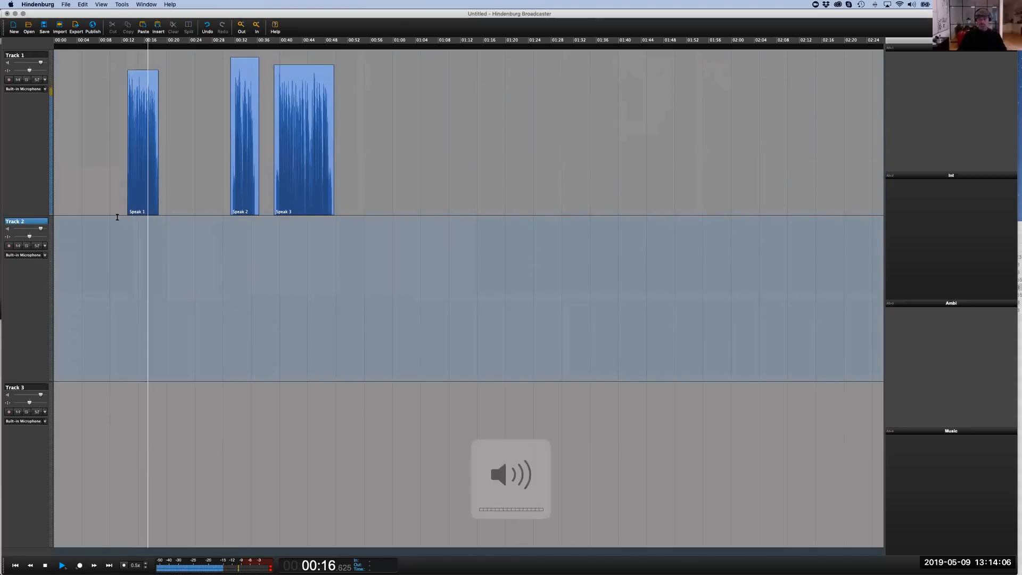
key(space)
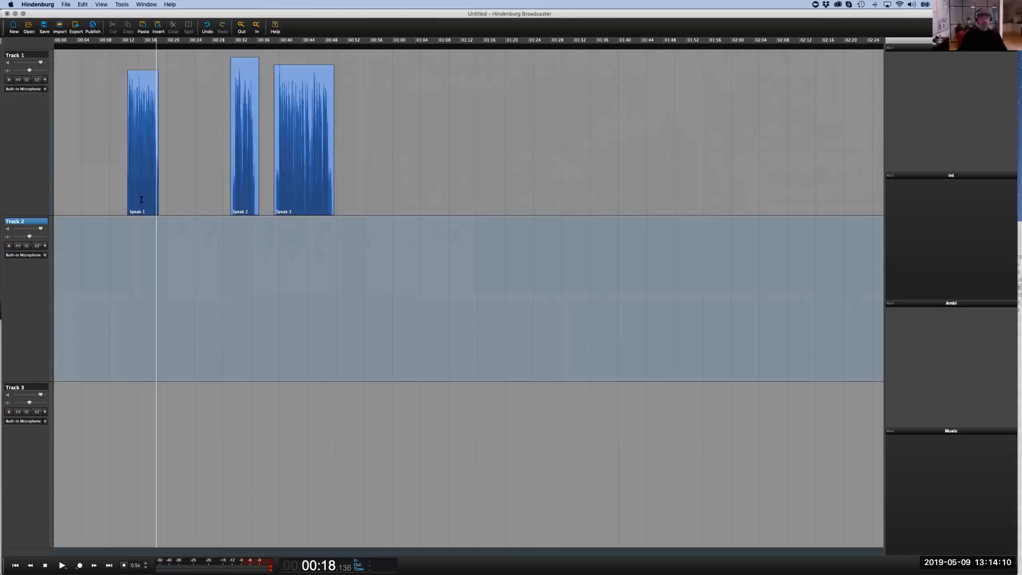
click(134, 211)
key(space)
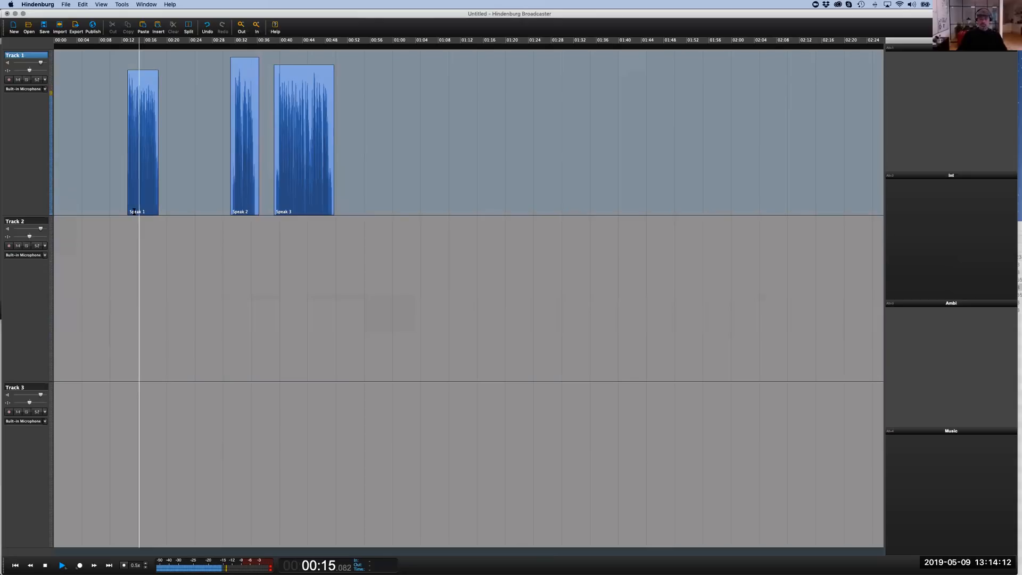
key(space)
Move Speak 1, Speak 2 and Speak 3 earlier on Track 1 to start at about 0:01, 0:08 and 0:13
scroll(135, 212, up, 3)
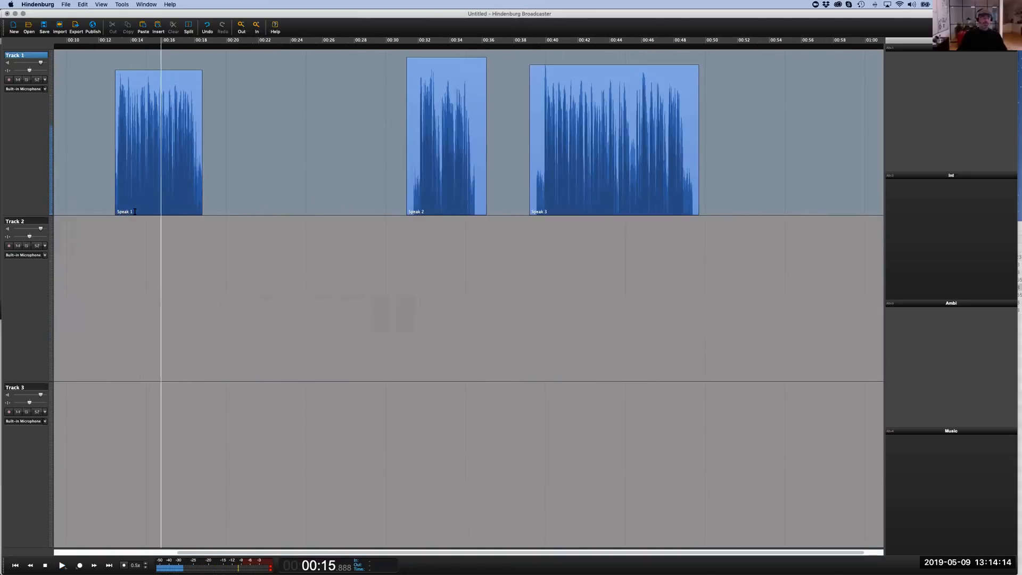
scroll(135, 211, left, 2)
scroll(174, 191, left, 3)
scroll(174, 192, down, 3)
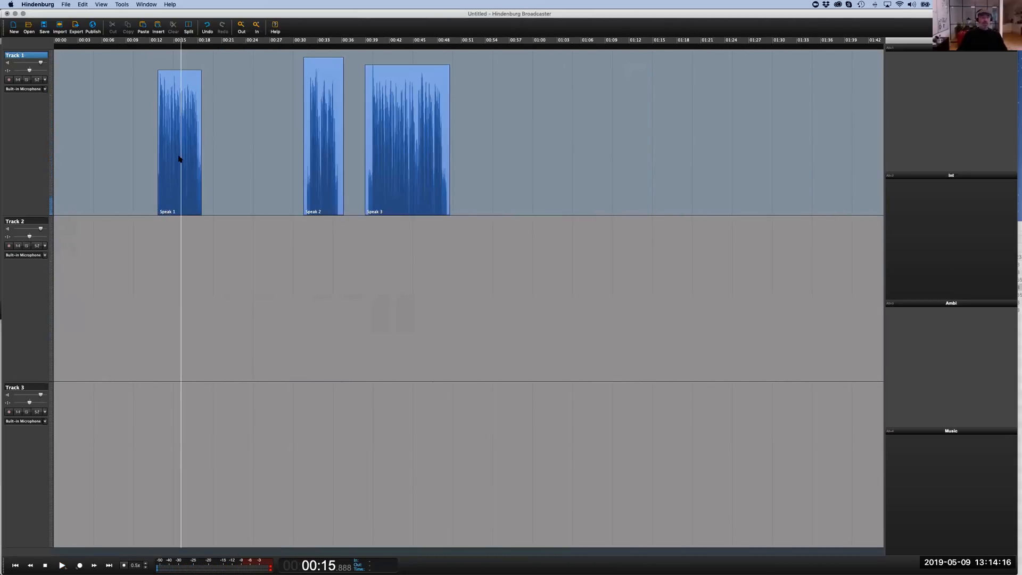
click(170, 130)
drag(166, 133, 73, 135)
click(323, 128)
drag(323, 129, 130, 135)
click(416, 117)
drag(416, 118, 190, 120)
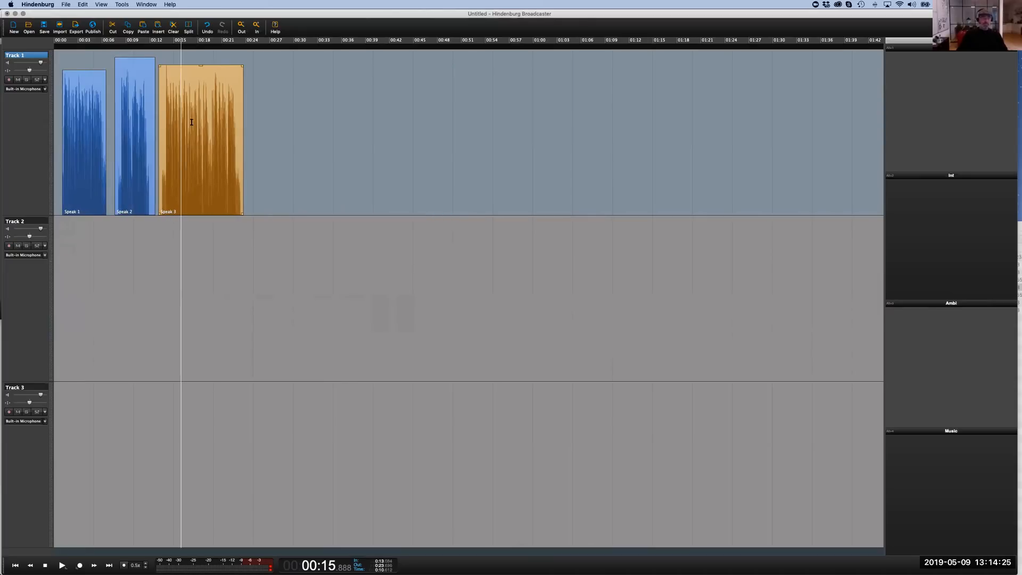
Add an Equalizer to Track 1's first effect slot and place its window below the clips
click(60, 118)
scroll(62, 117, up, 3)
scroll(65, 117, left, 1)
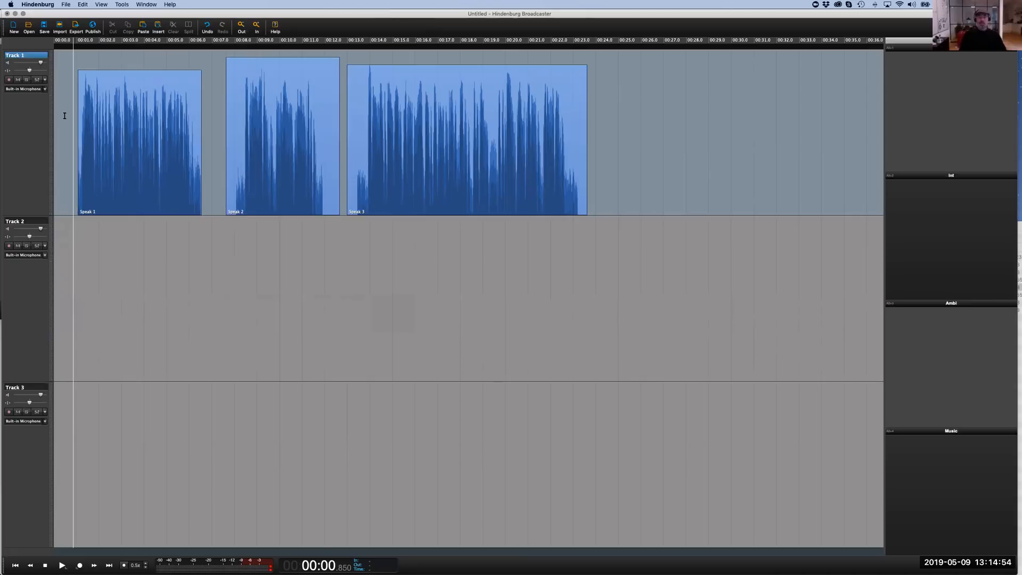
click(37, 79)
click(81, 67)
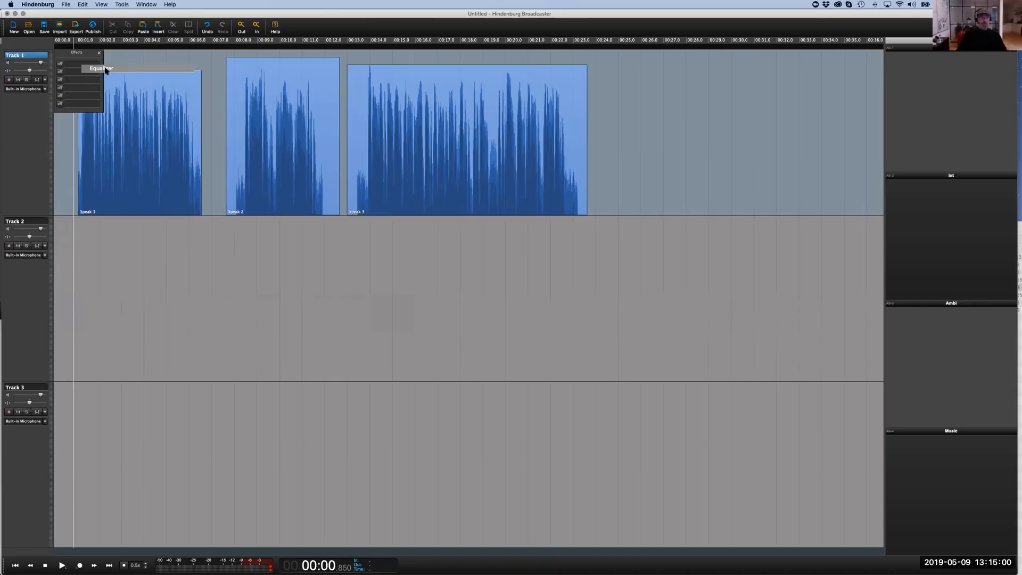
click(146, 73)
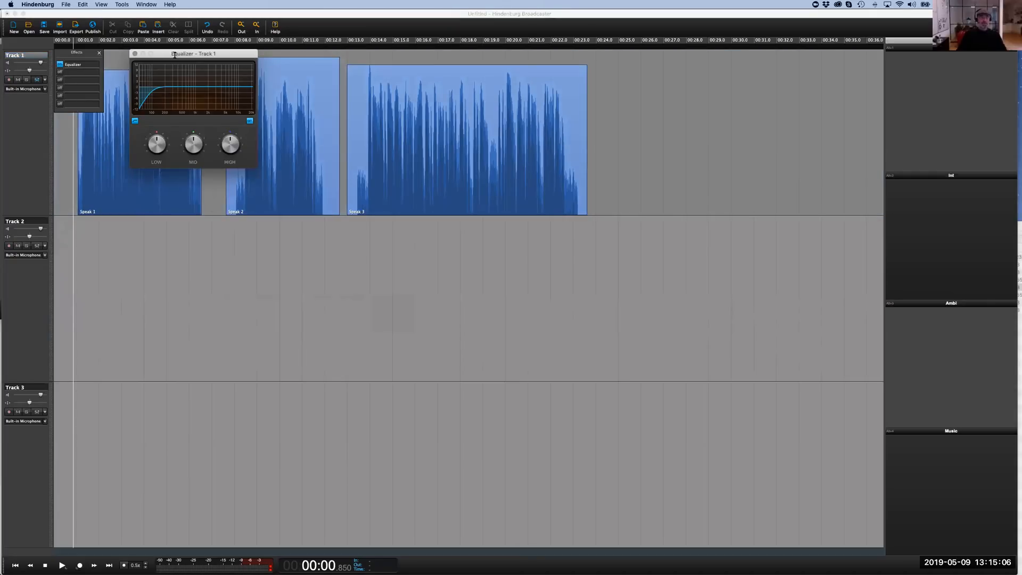
drag(174, 54, 403, 234)
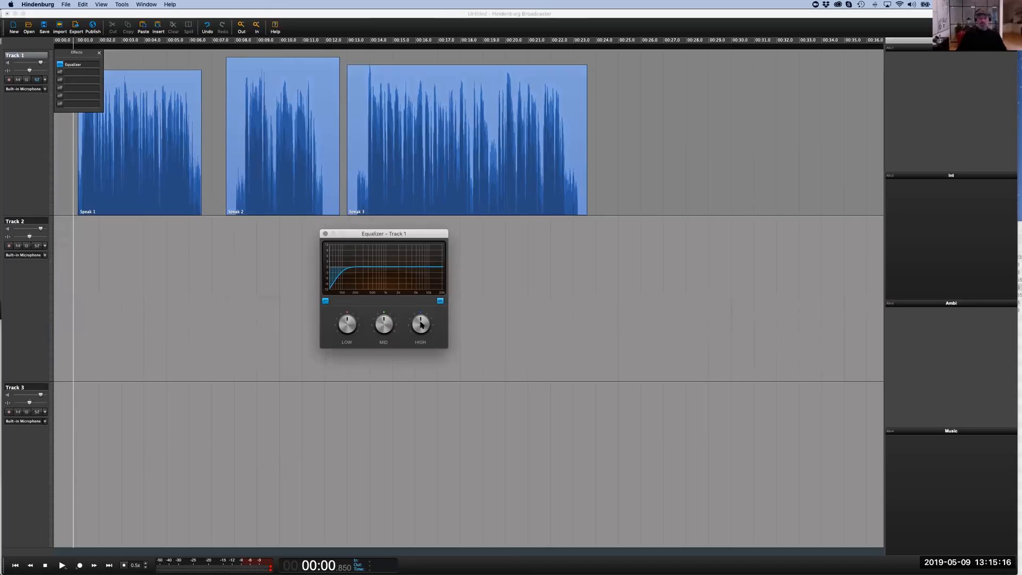
Shape Track 1's Equalizer with boosted high and low bands and a slight cut in the mid band
mouse_move(420, 323)
mouse_down()
mouse_move(347, 324)
mouse_move(422, 323)
mouse_up()
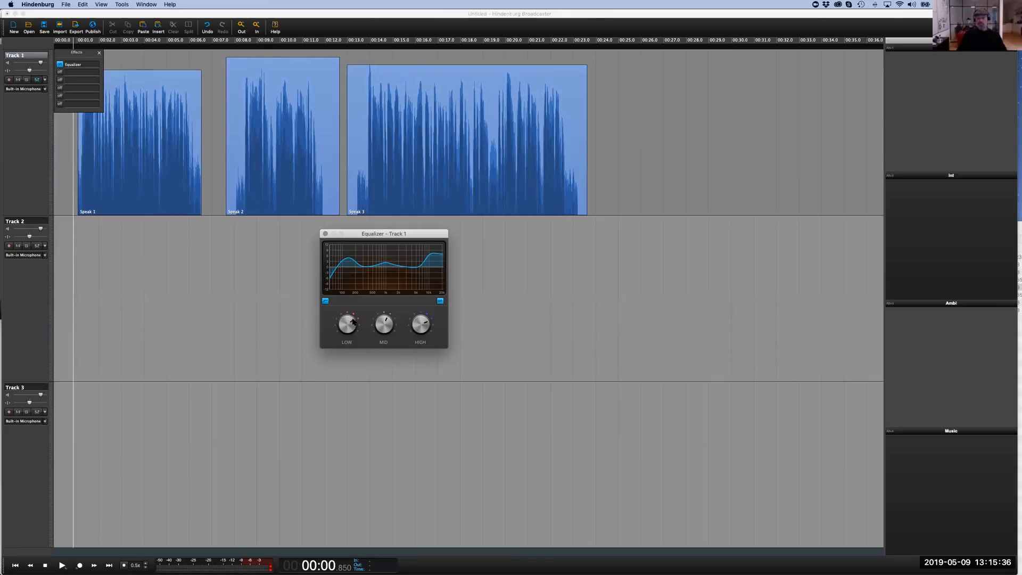
drag(351, 322, 424, 323)
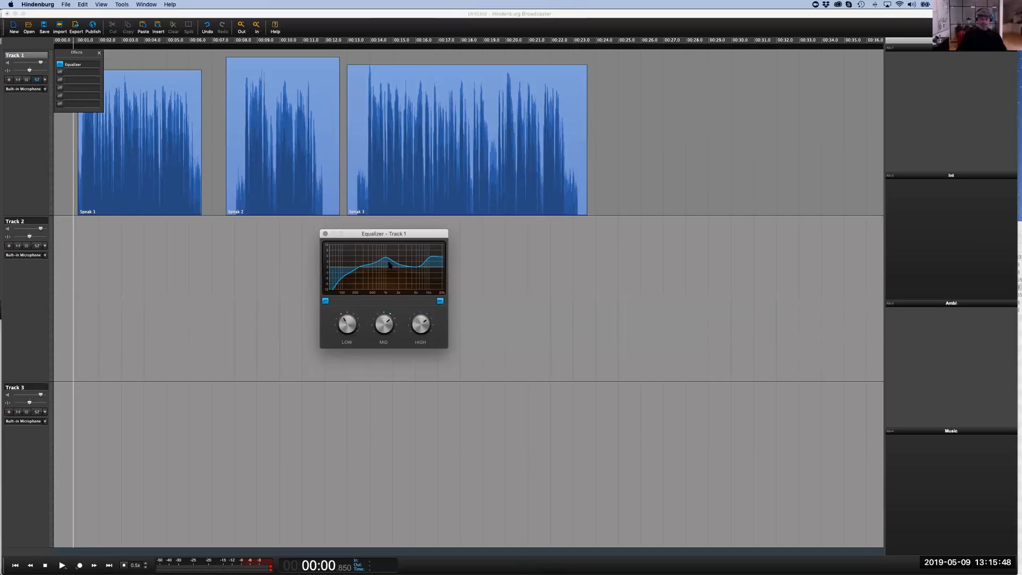
drag(349, 323, 357, 313)
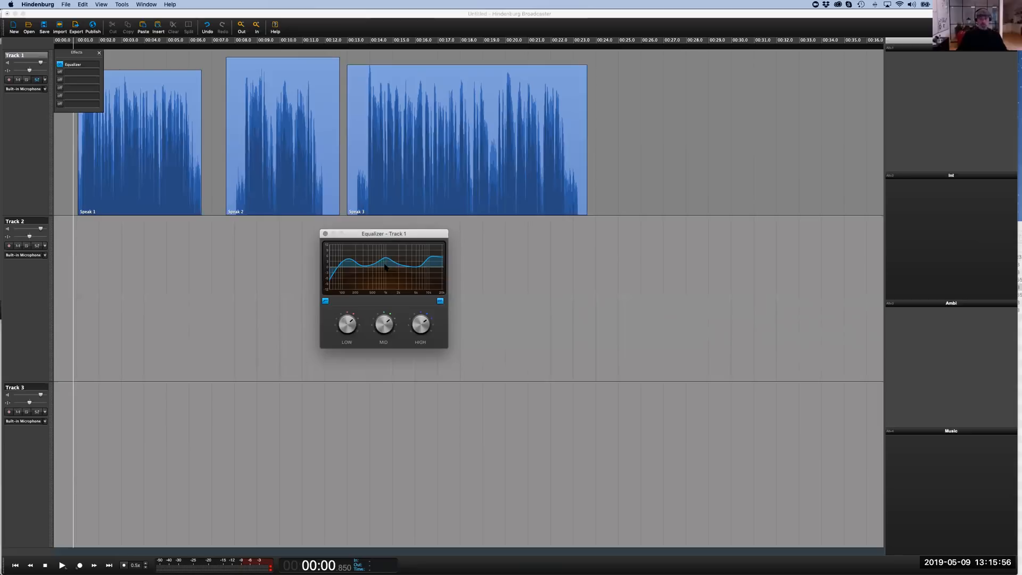
mouse_move(385, 265)
mouse_down()
mouse_move(385, 249)
mouse_move(380, 272)
mouse_up()
drag(349, 324, 348, 320)
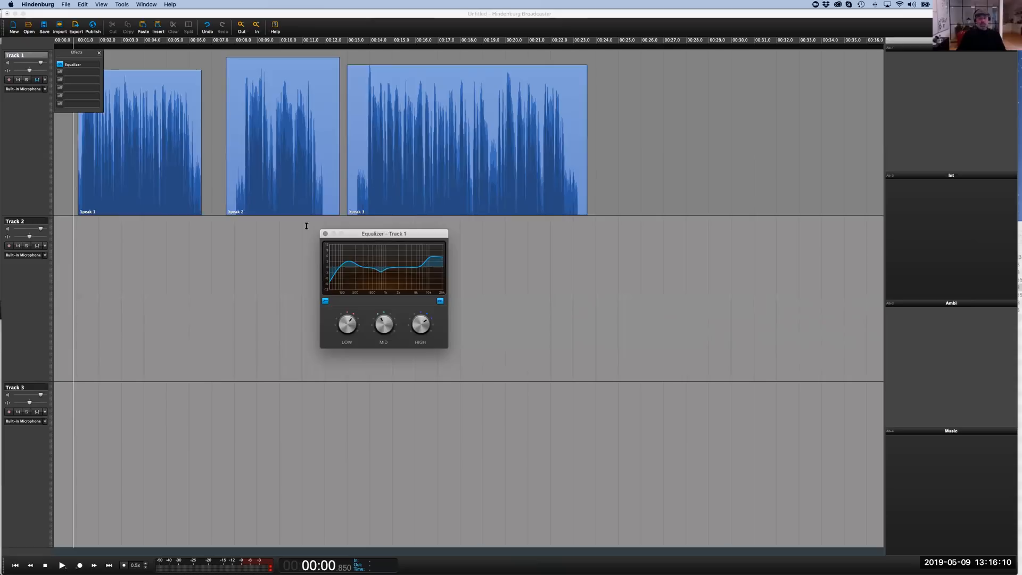
Browse the plug-ins available for Track 1's second effect slot and close the Equalizer window
click(87, 76)
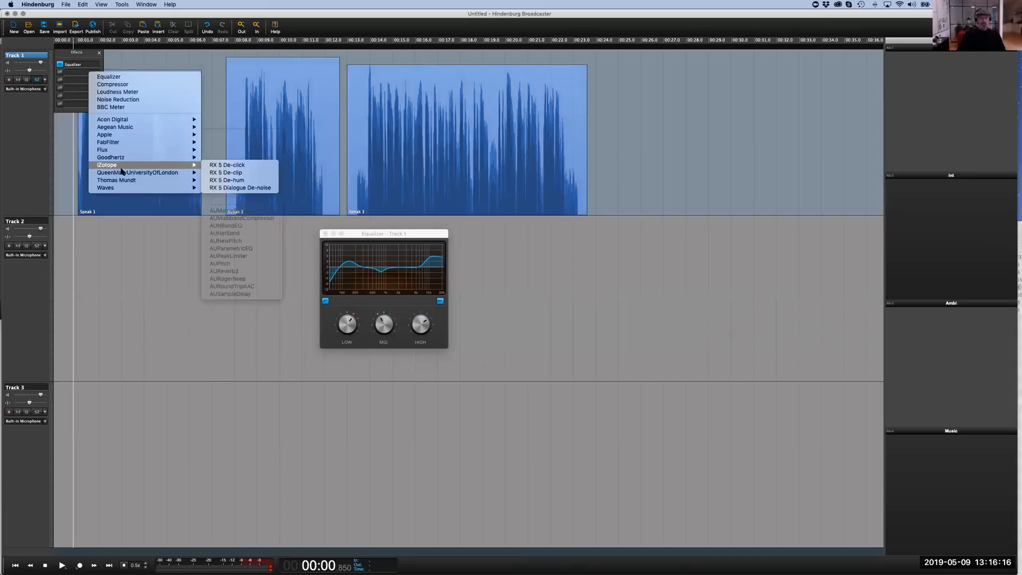
click(308, 227)
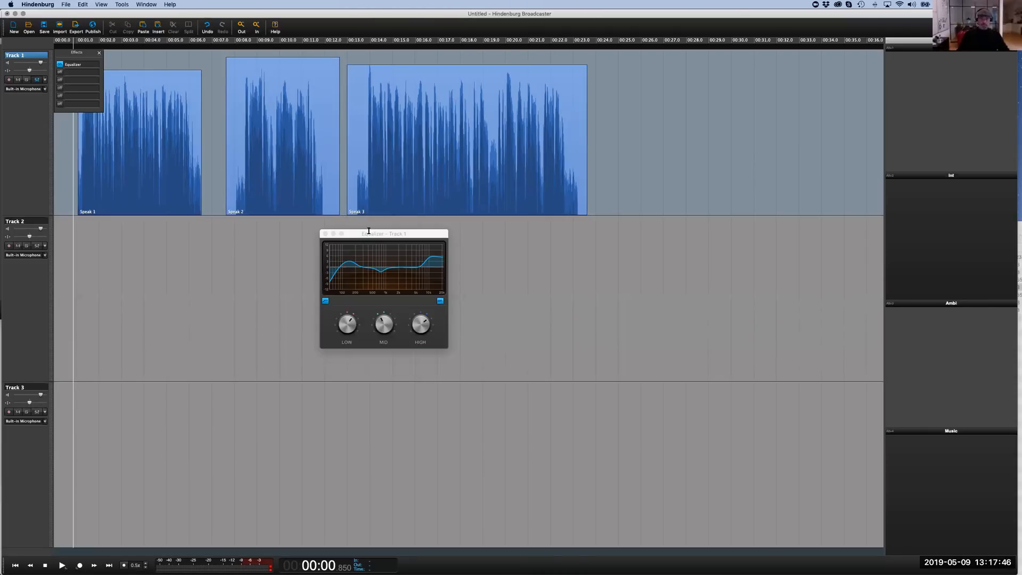
click(369, 233)
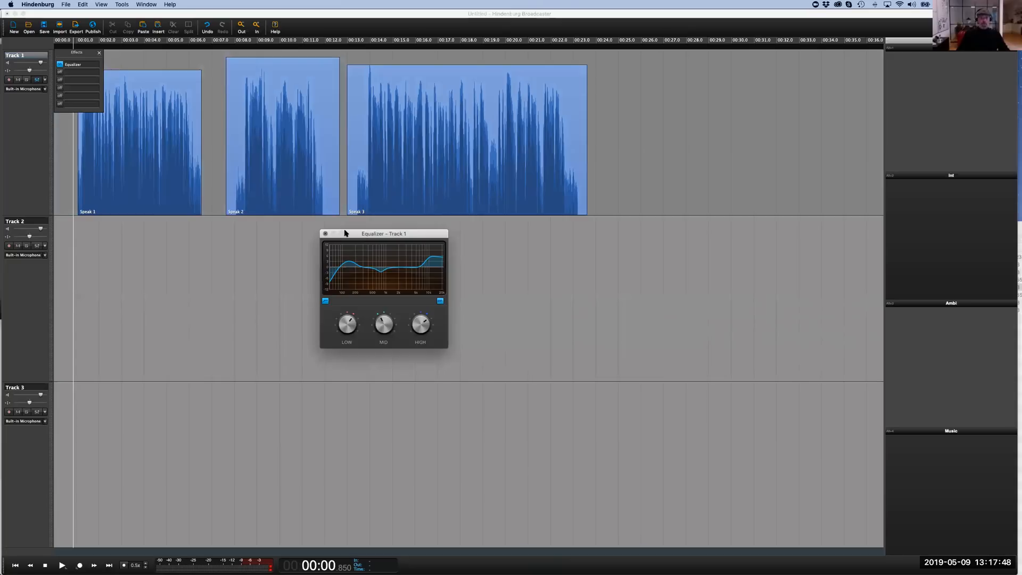
click(325, 234)
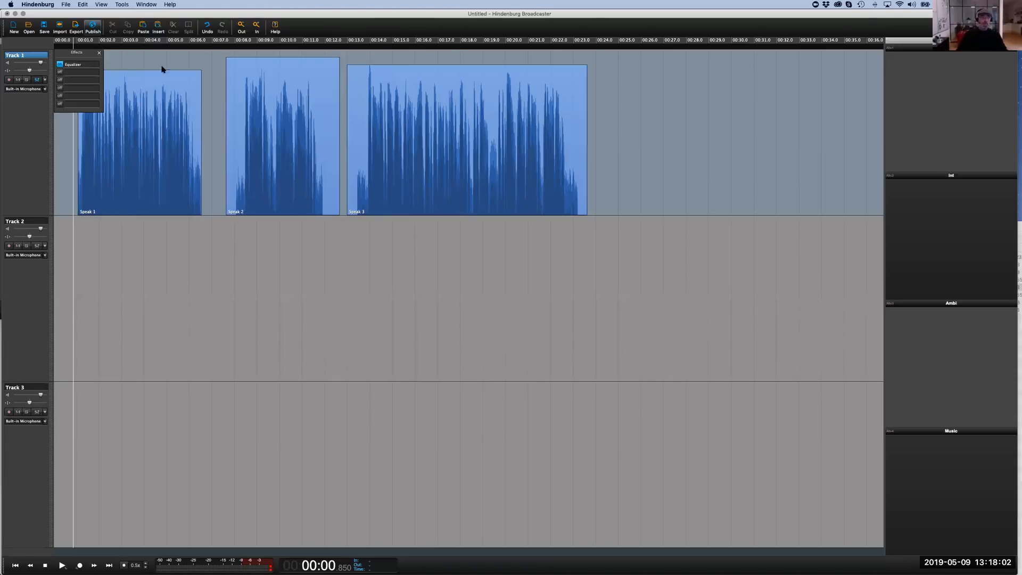
Open the Voice Profiler session from the Demo Material Journalist PRO folder without saving the untitled session
click(65, 5)
click(80, 22)
click(525, 183)
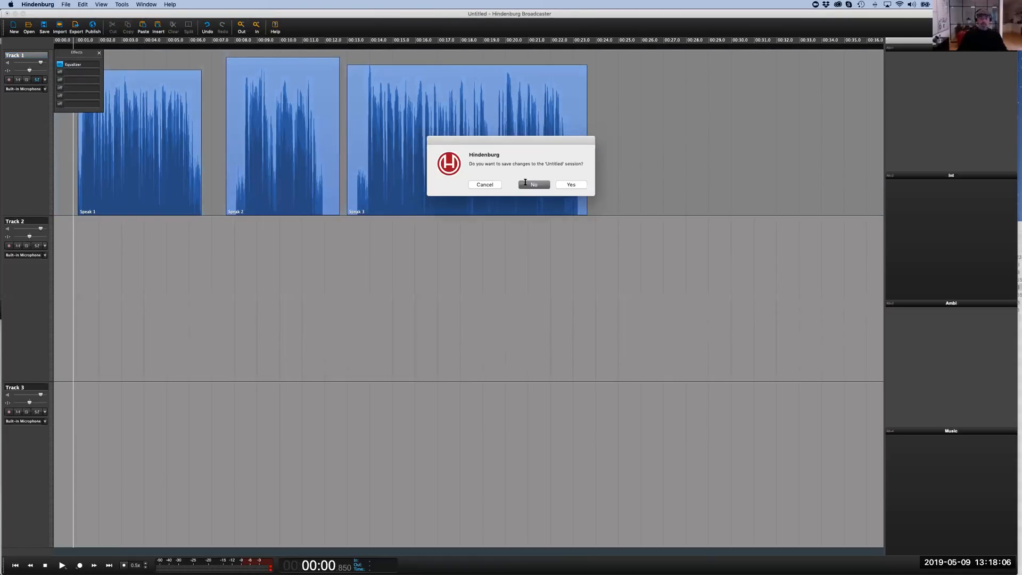
click(523, 185)
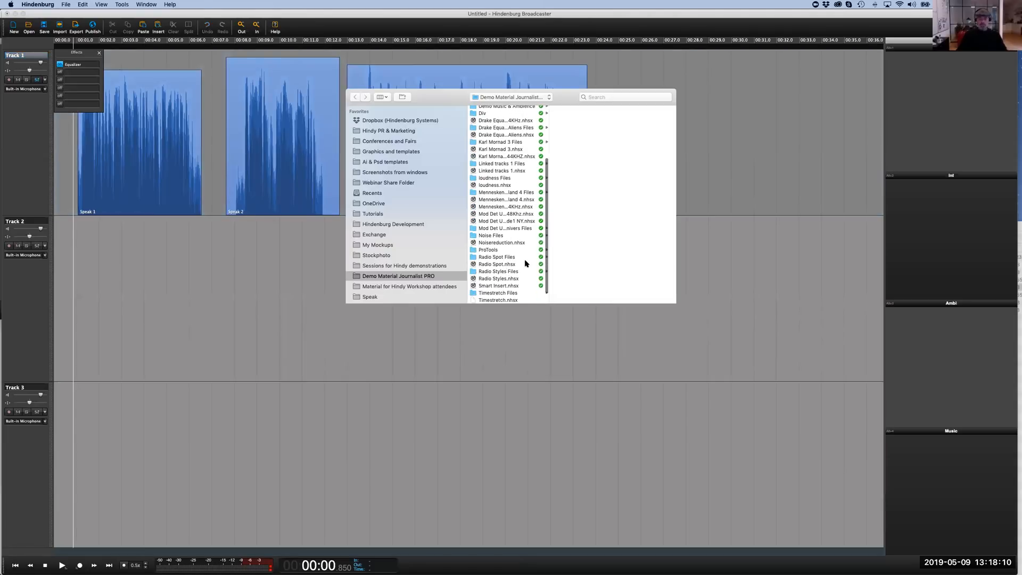
scroll(527, 250, down, 2)
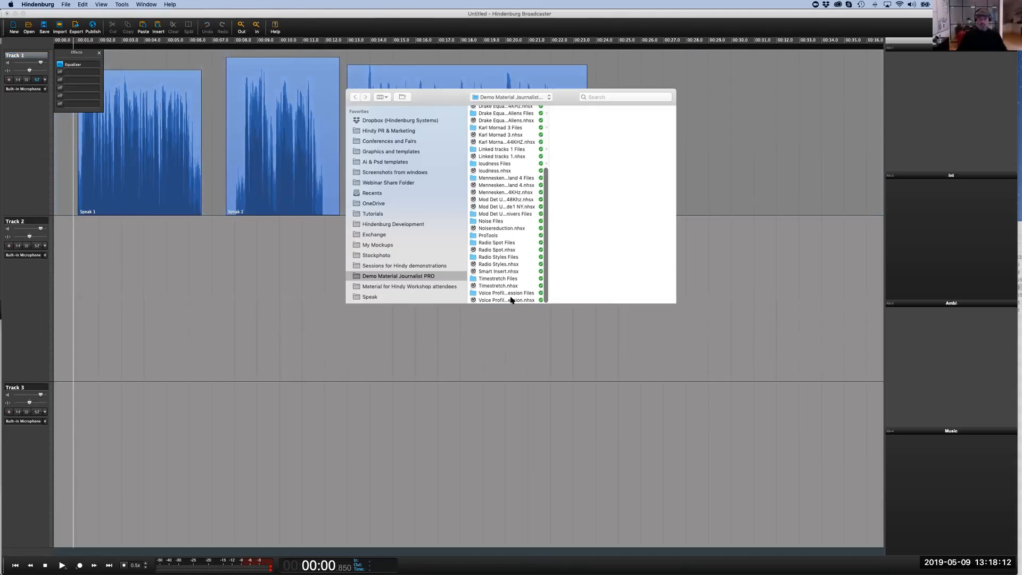
double_click(511, 300)
Play the opening seconds of the Clark good clip on Track 1
click(365, 250)
key(super+minus)
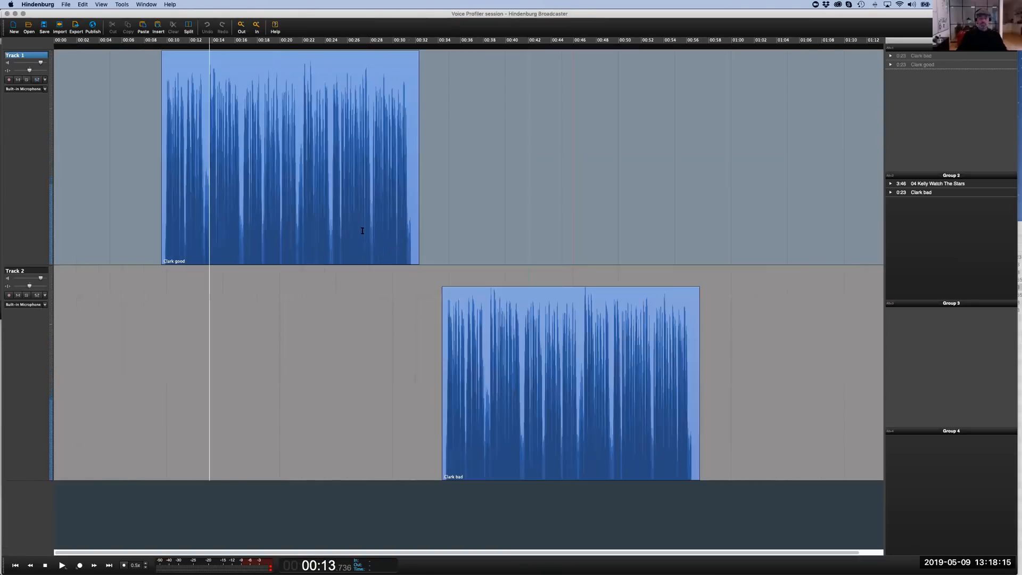
click(214, 245)
click(212, 133)
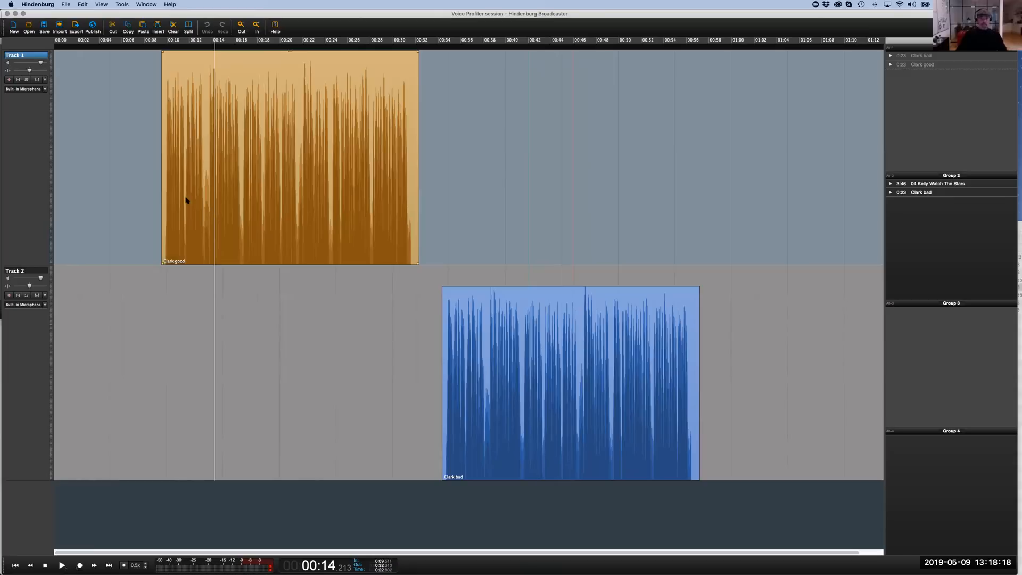
click(168, 261)
key(space)
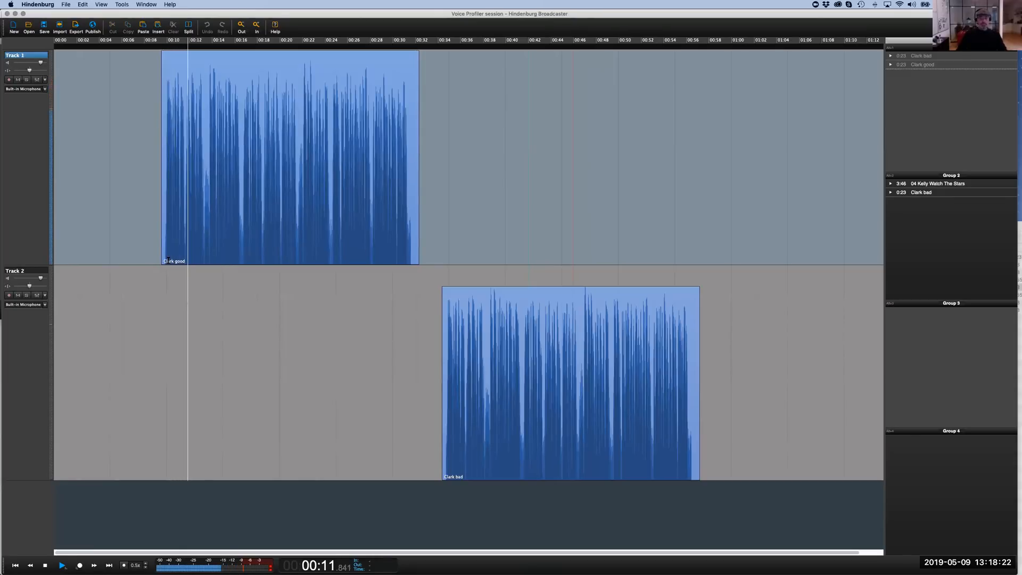
key(space)
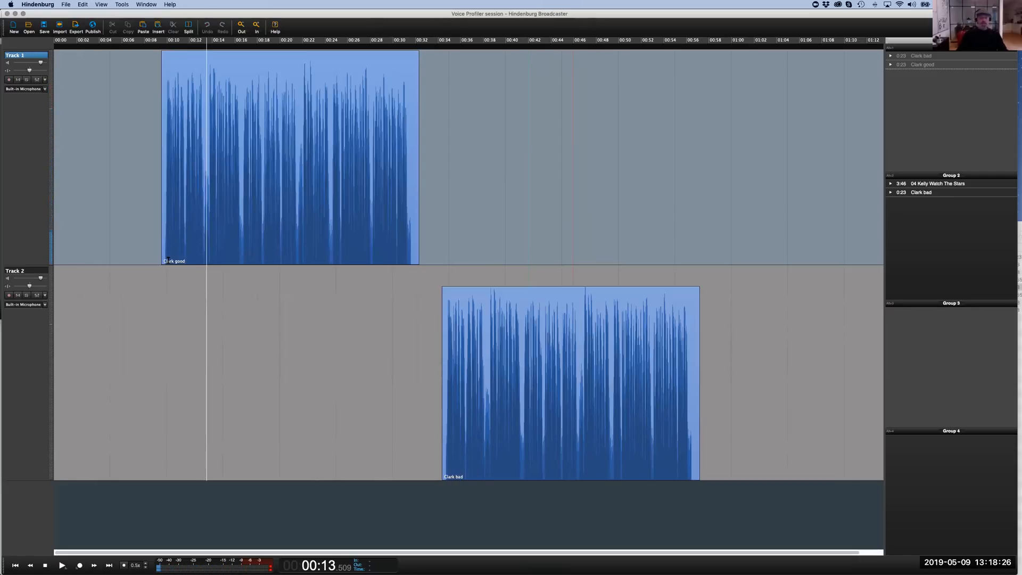
click(209, 241)
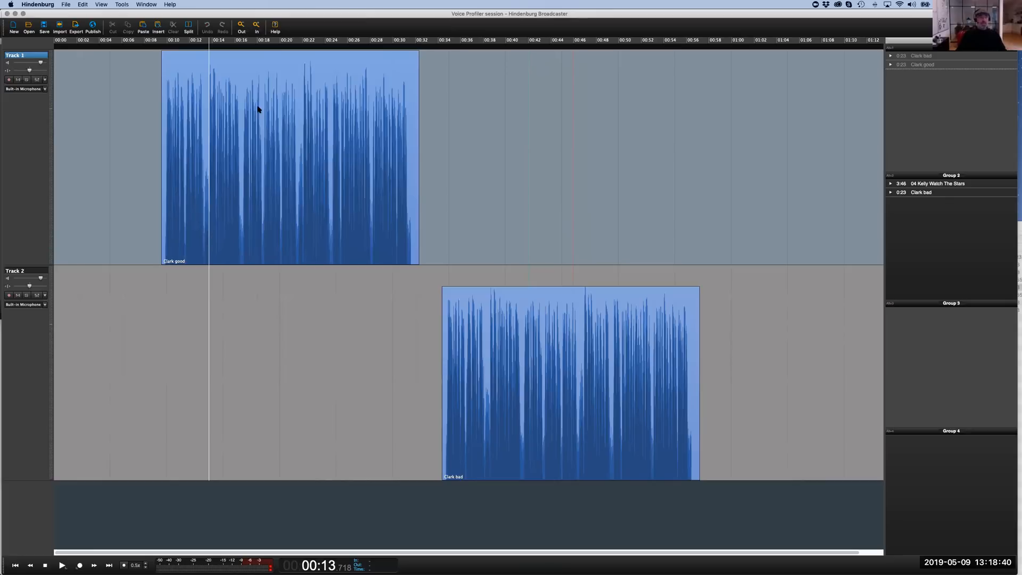
Select the Clark good clip and learn a voice profile from it on Track 1
click(212, 119)
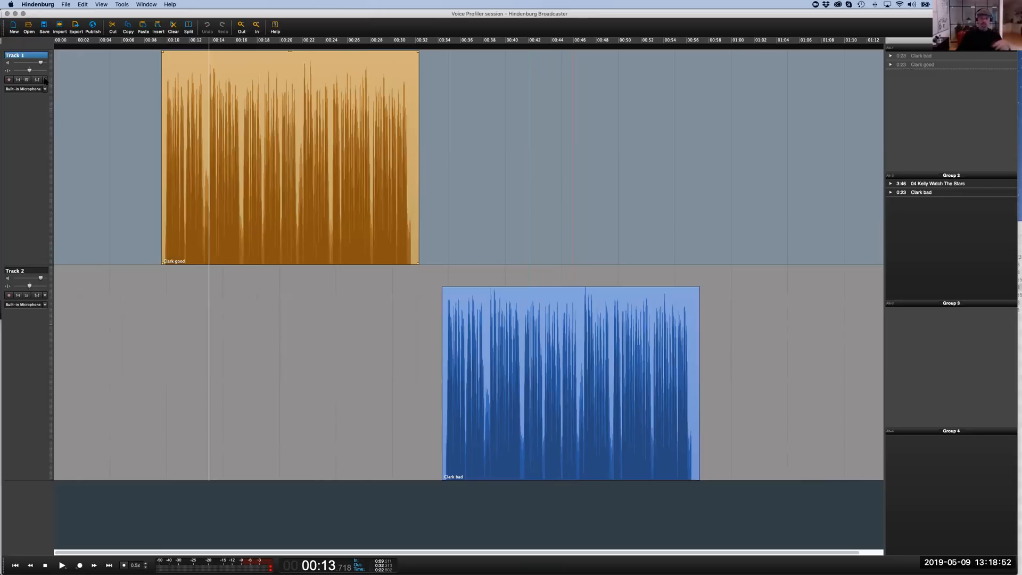
click(45, 80)
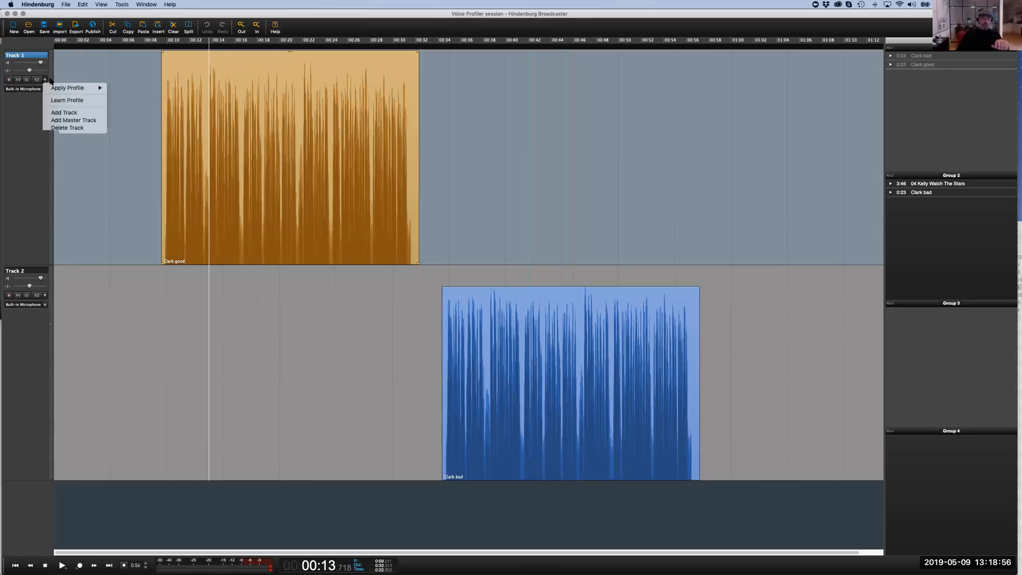
click(46, 80)
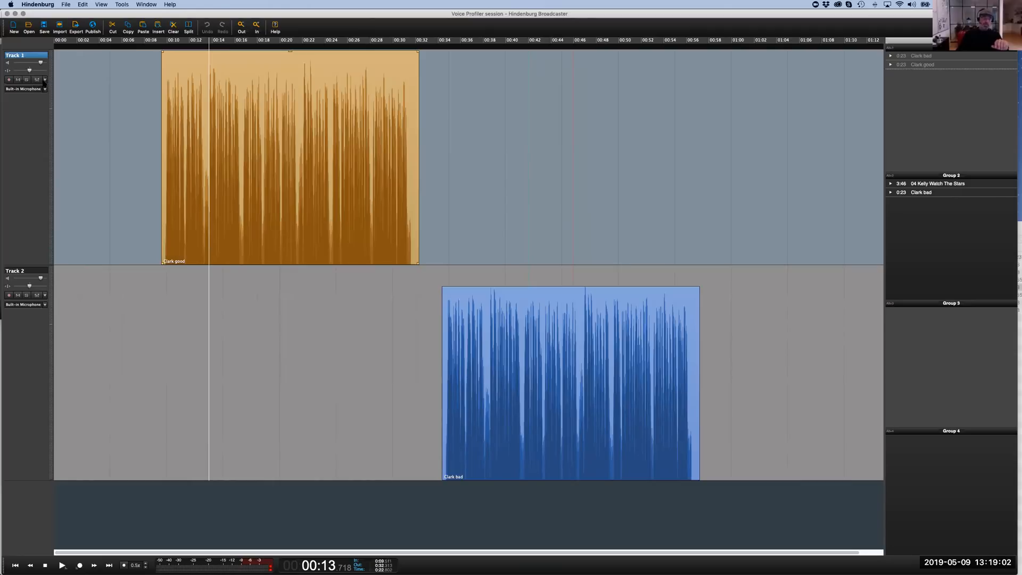
click(45, 81)
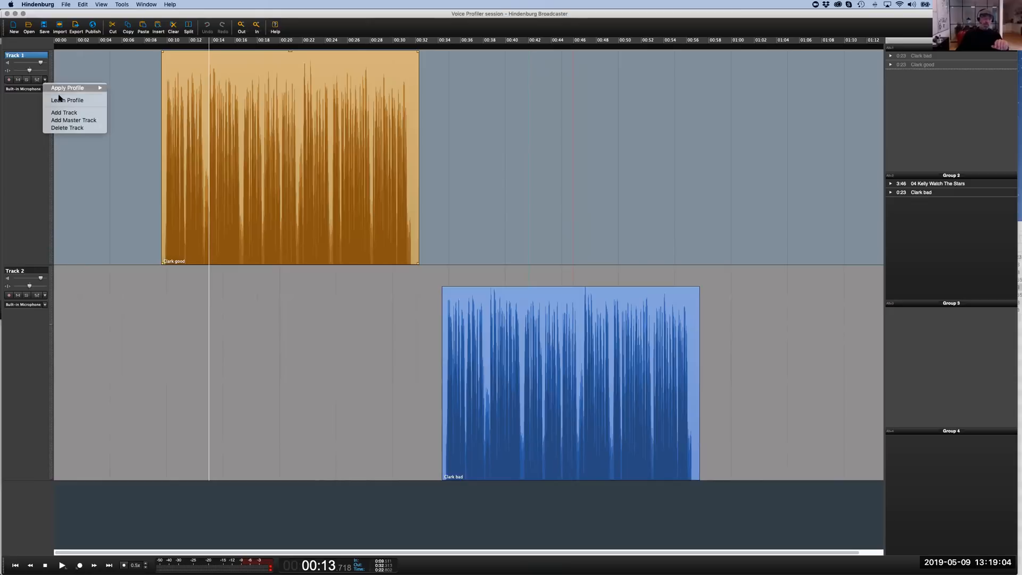
click(93, 101)
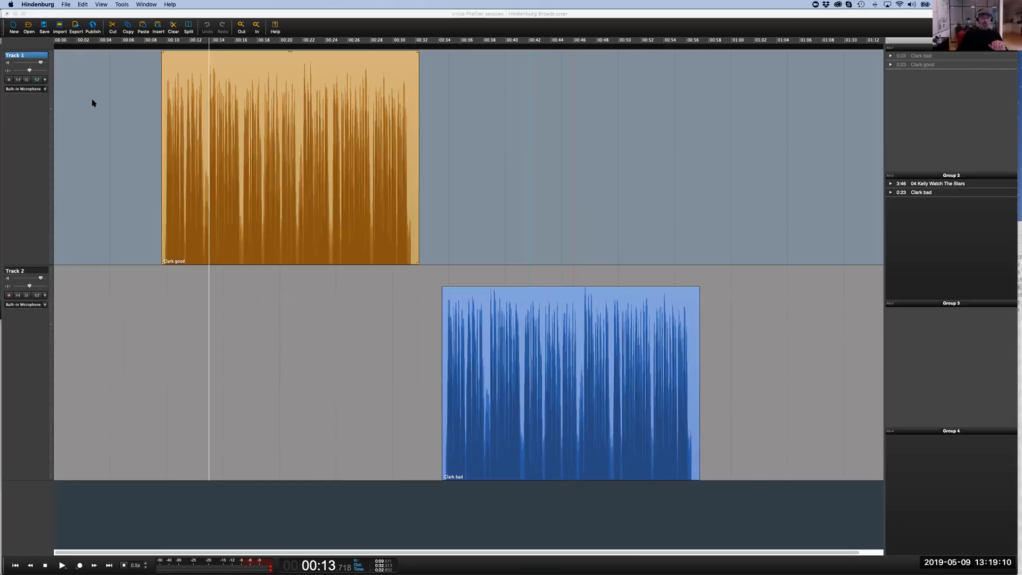
Examine the frequency curve in Track 1's Voice Profiler window and close the window
drag(278, 61, 589, 80)
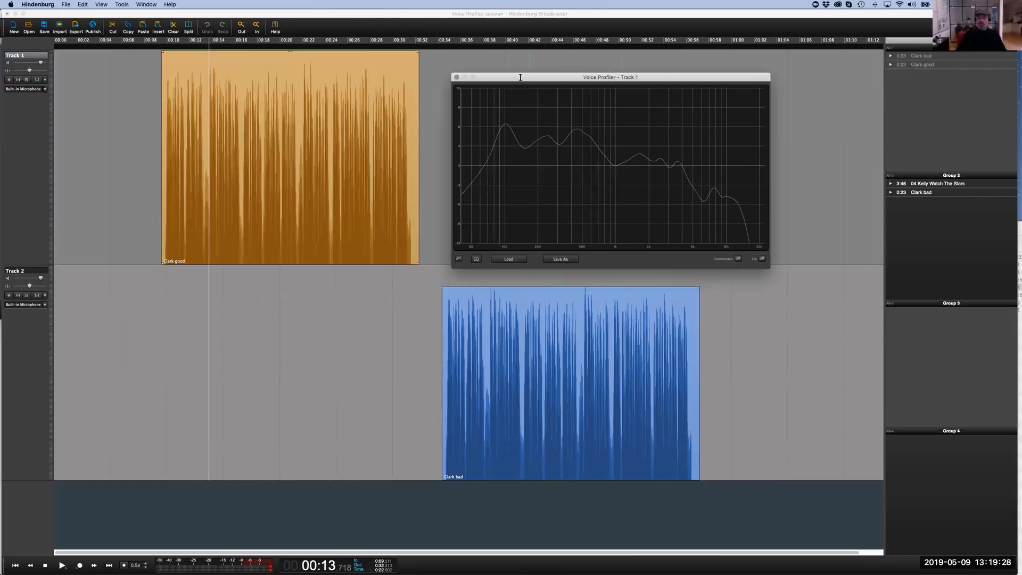
drag(520, 78, 414, 73)
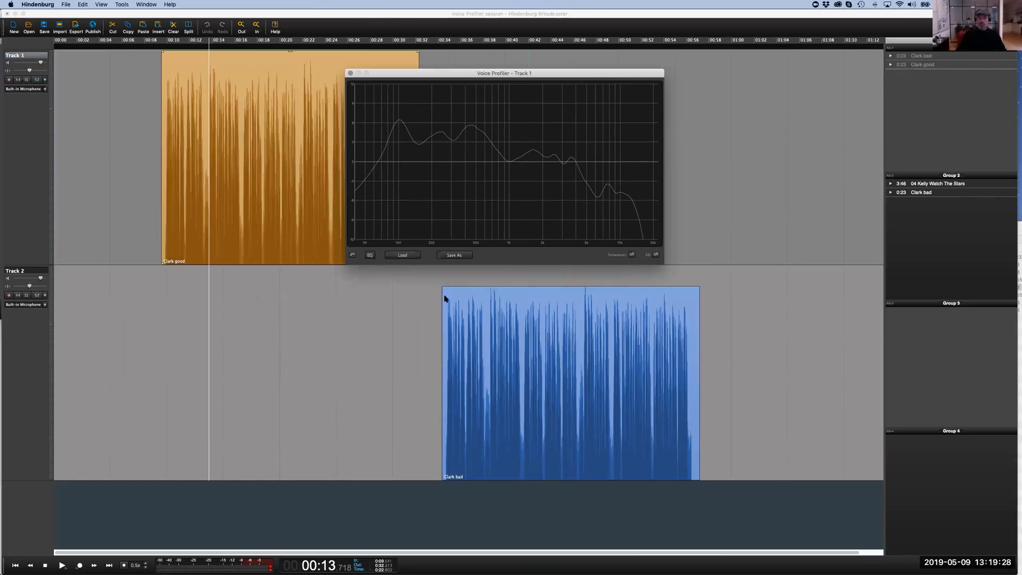
click(350, 74)
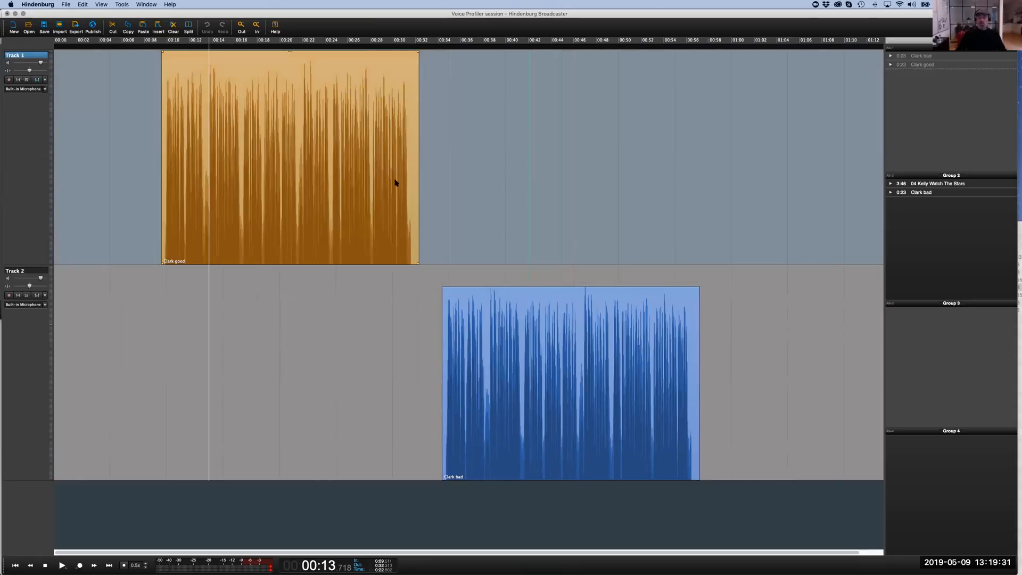
Shift the Clark bad clip on Track 2 to the right so it starts at about 0:37
click(438, 257)
click(461, 301)
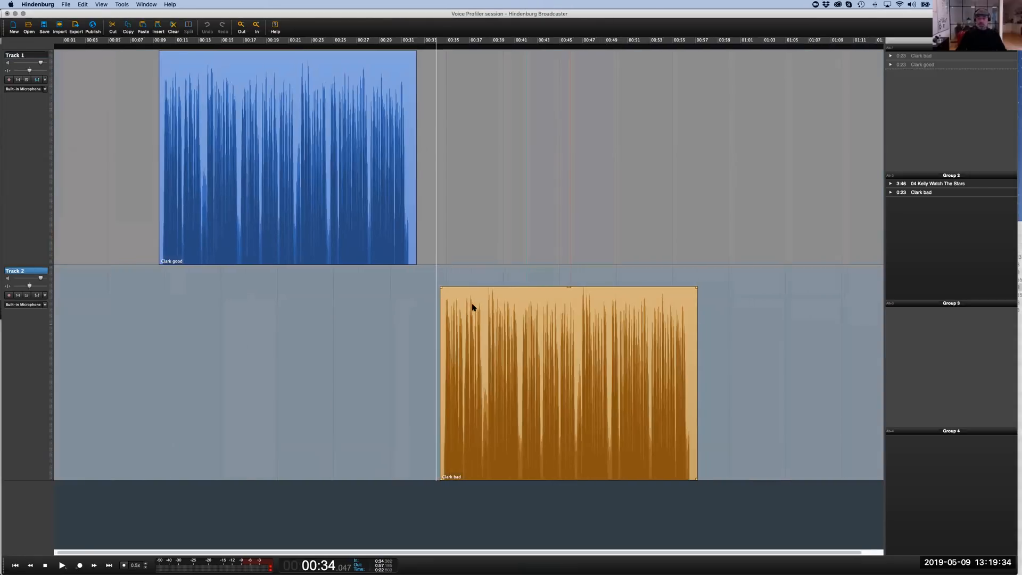
scroll(463, 304, right, 5)
drag(457, 305, 493, 306)
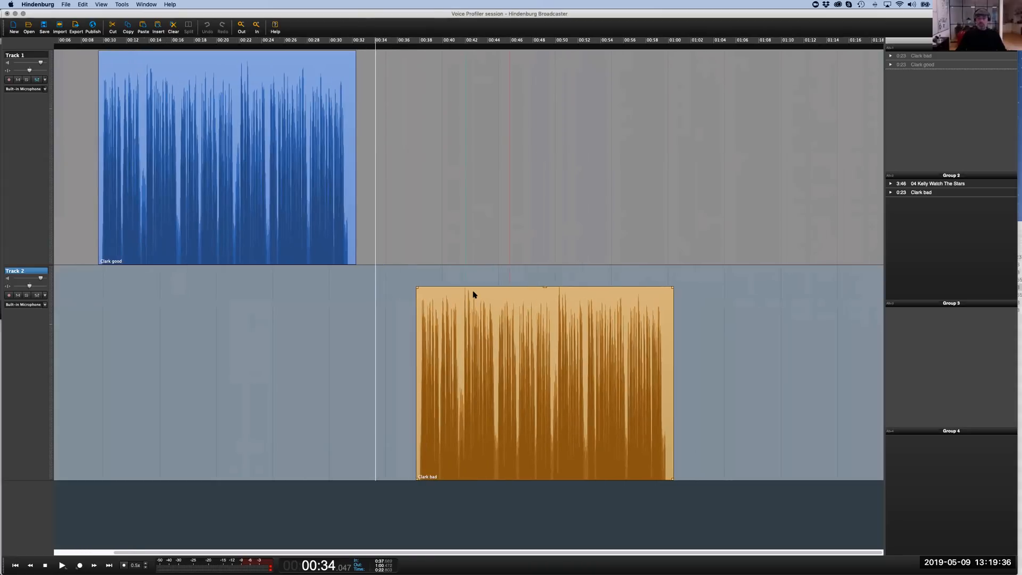
Play the opening seconds of the Clark bad clip on Track 2
scroll(471, 292, right, 2)
click(394, 279)
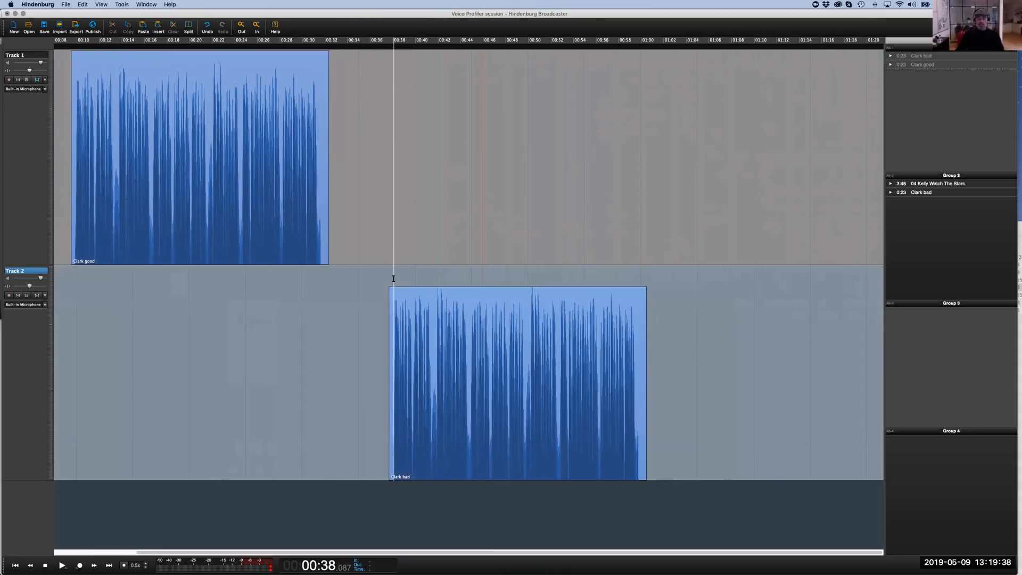
key(space)
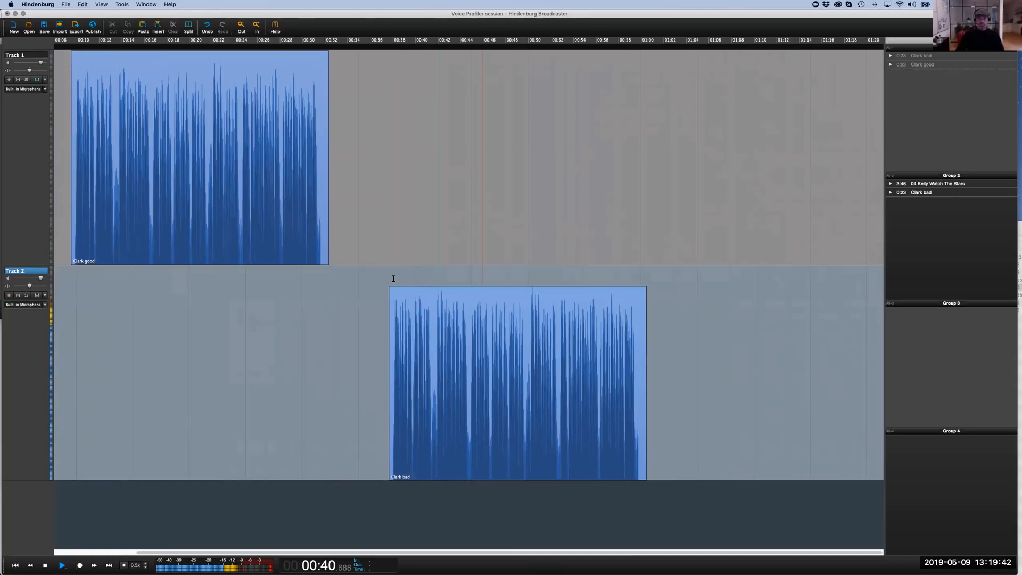
key(space)
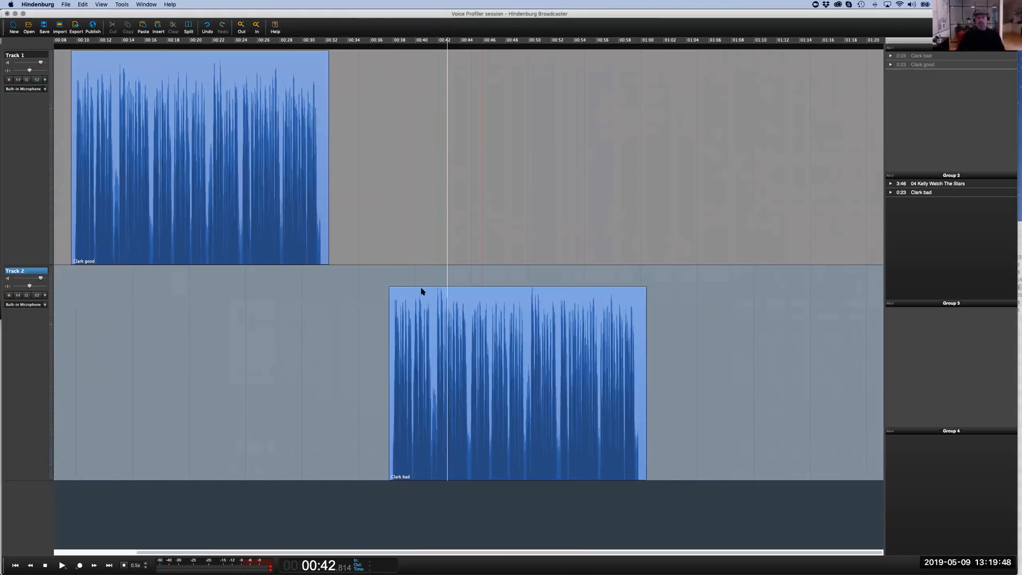
Apply the Clark voice profile to Track 2
click(45, 296)
mouse_move(75, 304)
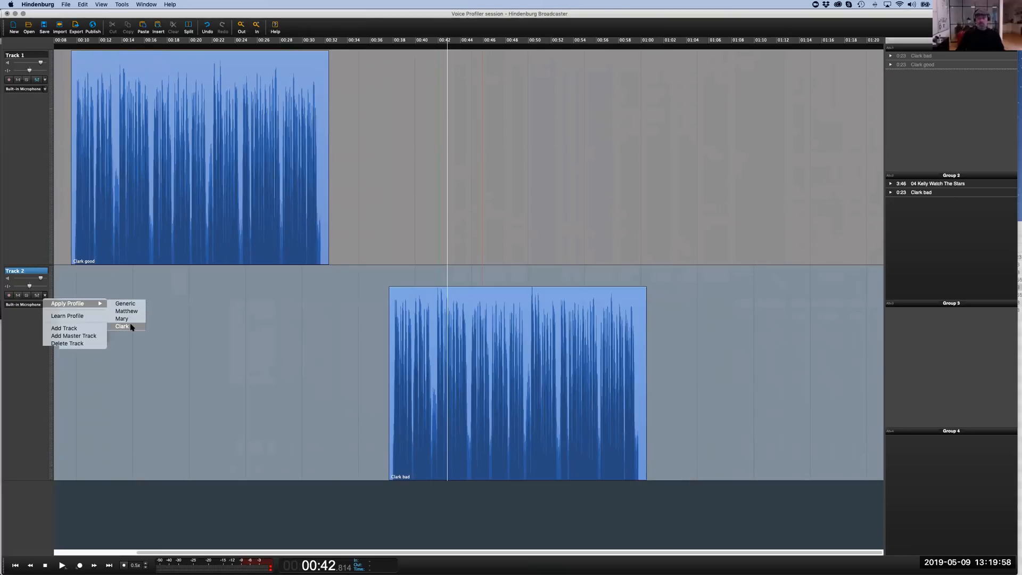
click(131, 326)
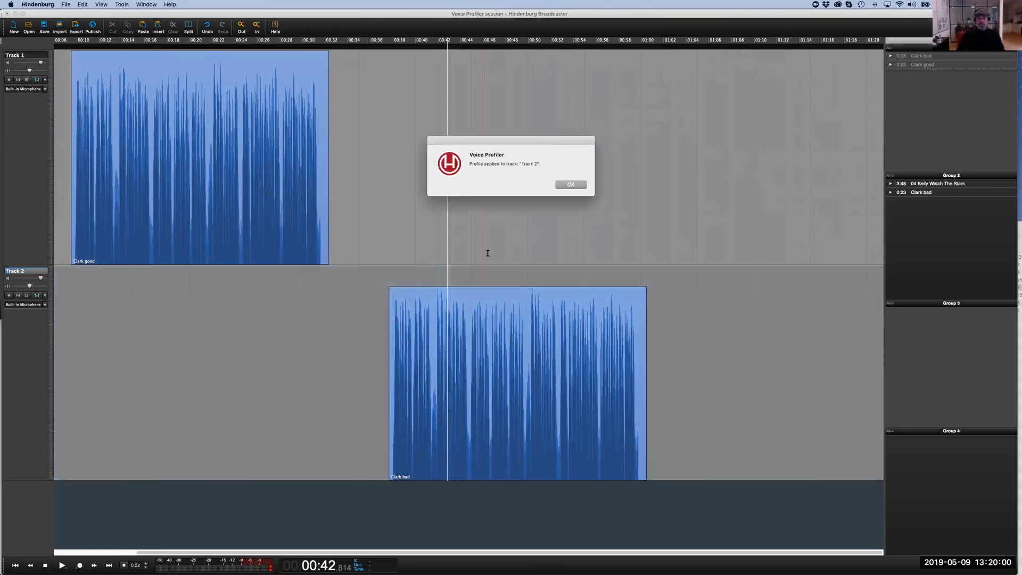
click(570, 183)
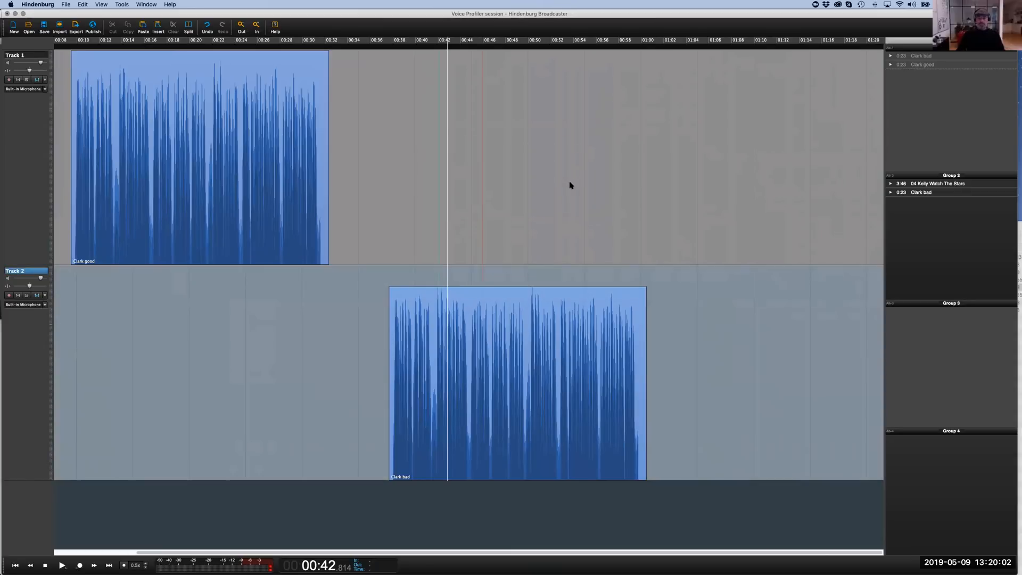
Examine the correction curve in Track 2's Voice Profiler window, then close the window and the effects list
click(37, 296)
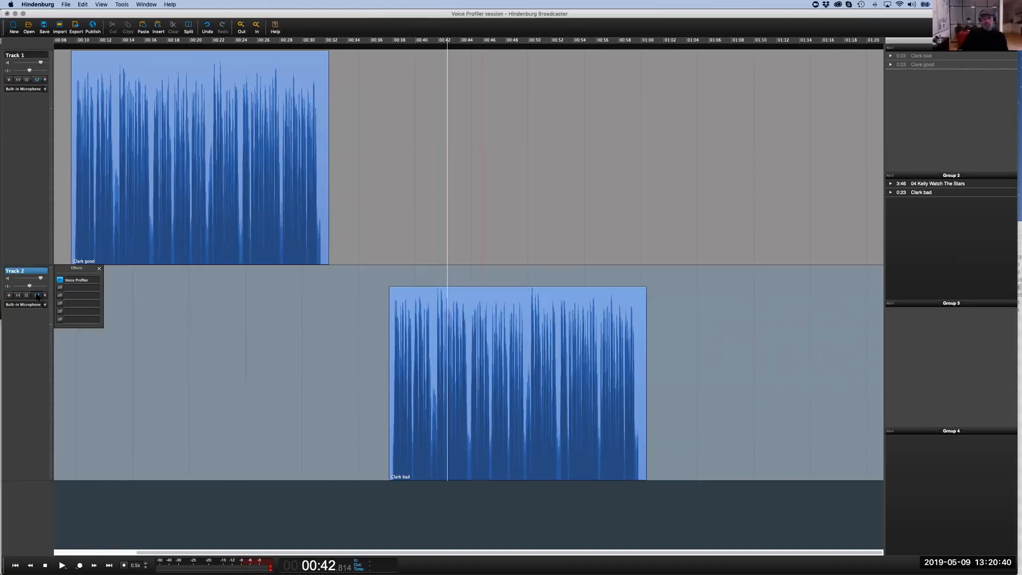
double_click(87, 283)
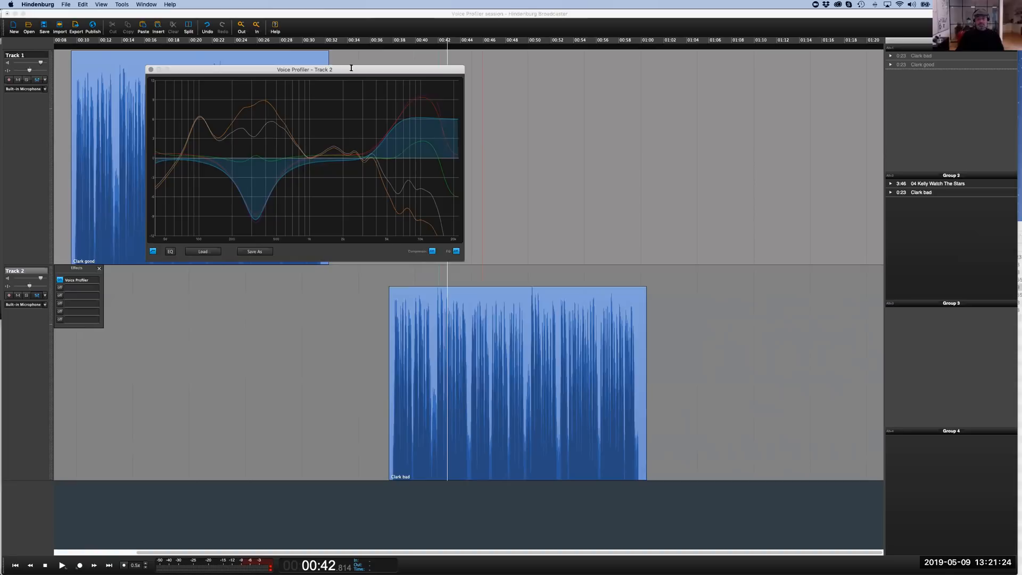
click(152, 70)
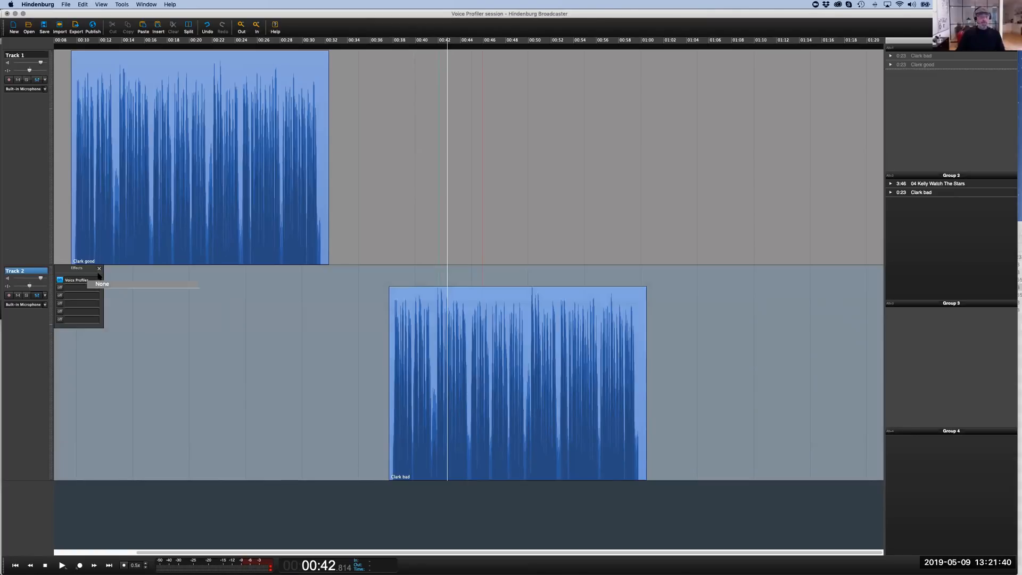
click(99, 268)
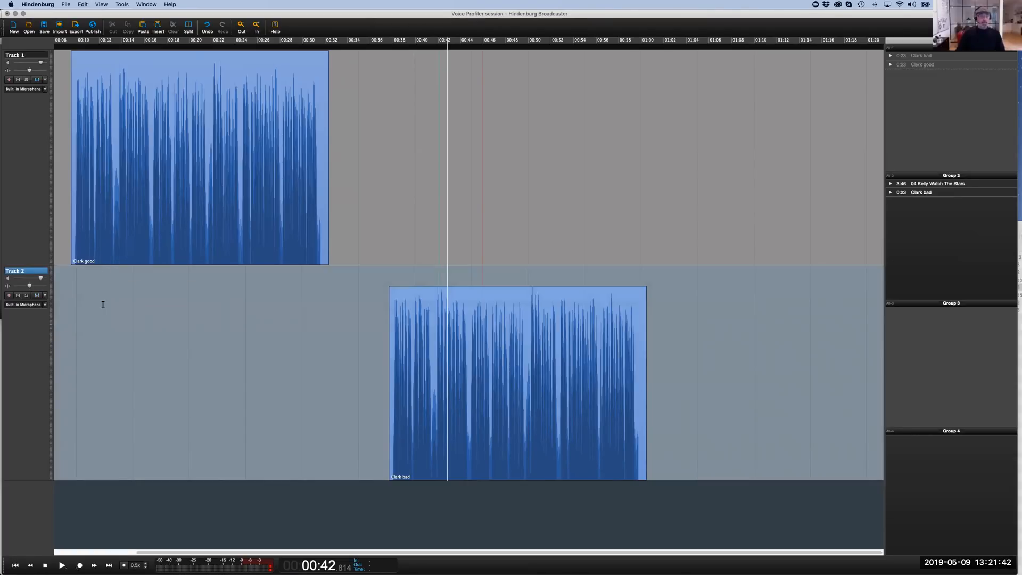
Select the Clark bad clip and apply the Clark voice profile to Track 2 again
click(466, 330)
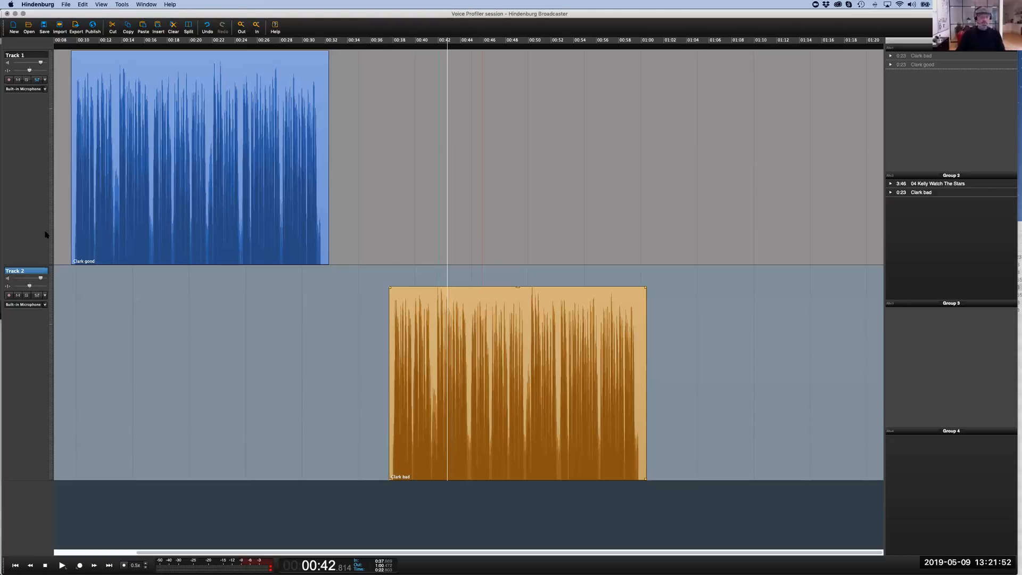
click(45, 296)
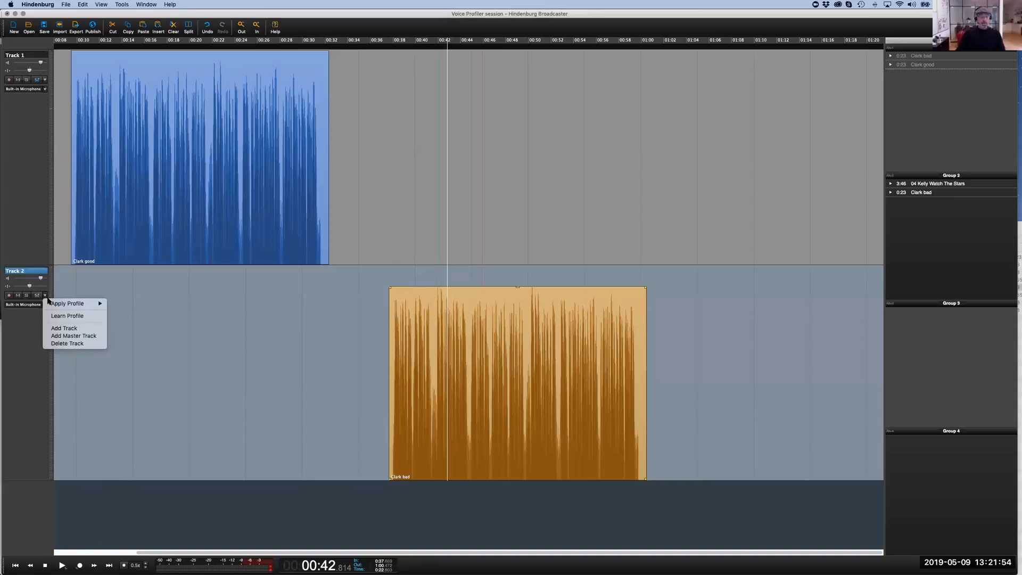
mouse_move(80, 304)
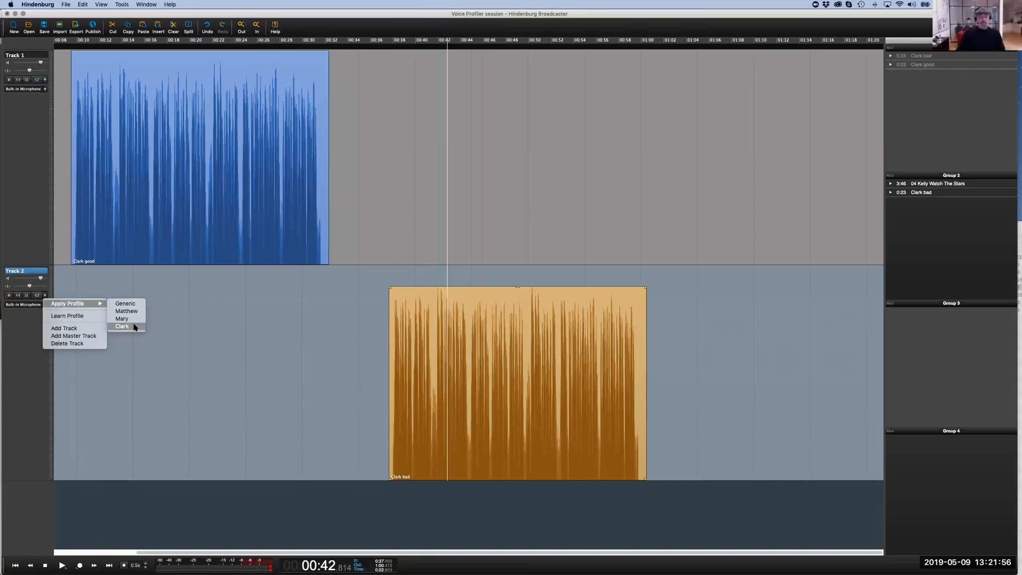
click(134, 326)
click(567, 181)
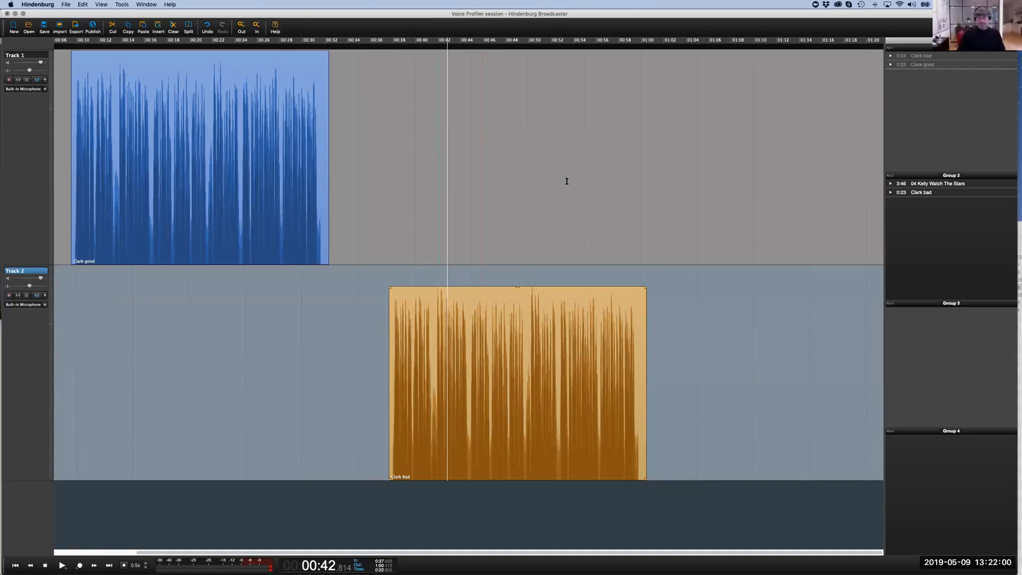
Review the reapplied profile's frequency curves for Track 2, close the effect windows and deselect the Clark bad clip
click(37, 295)
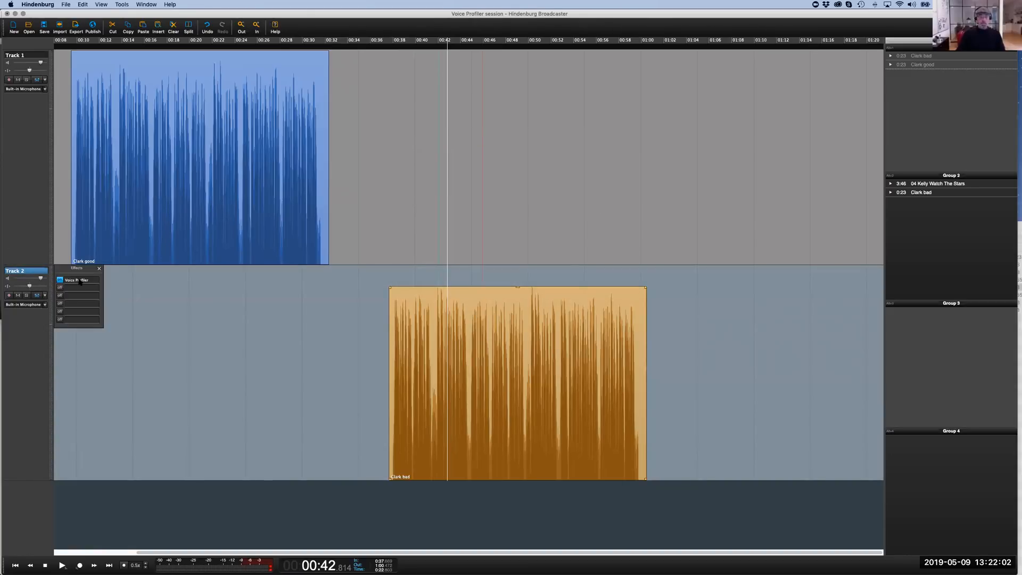
click(79, 280)
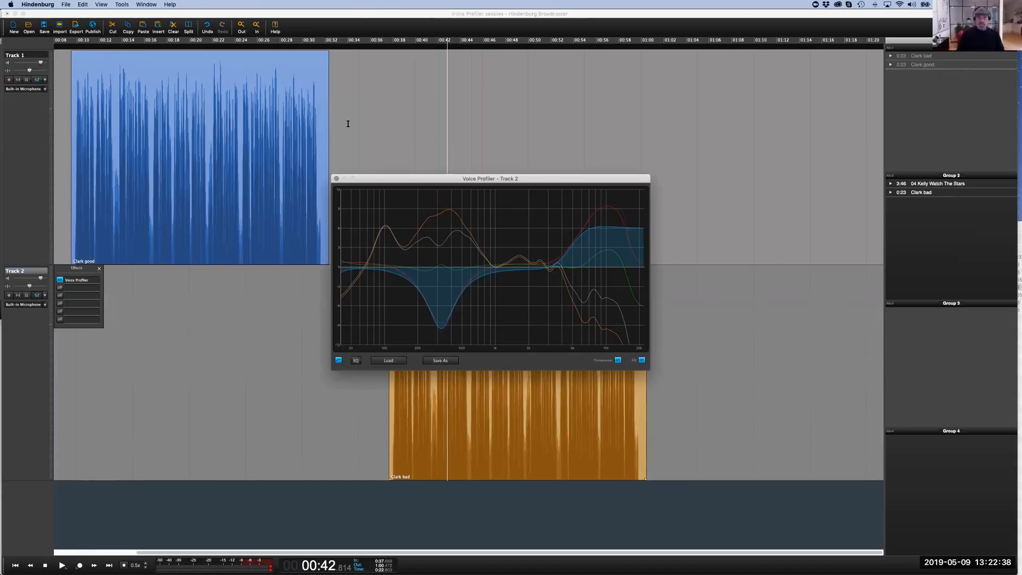
click(336, 178)
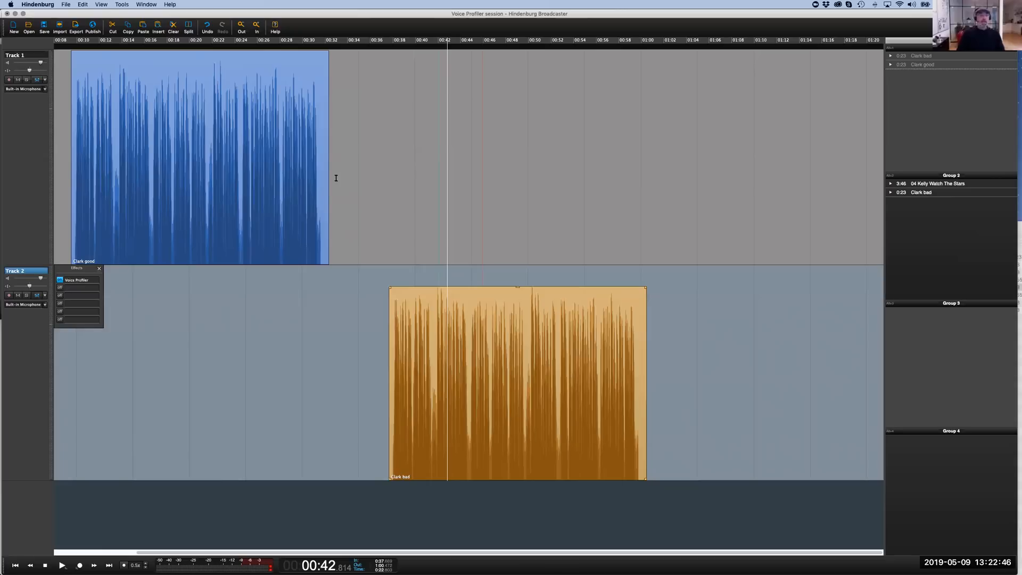
click(99, 269)
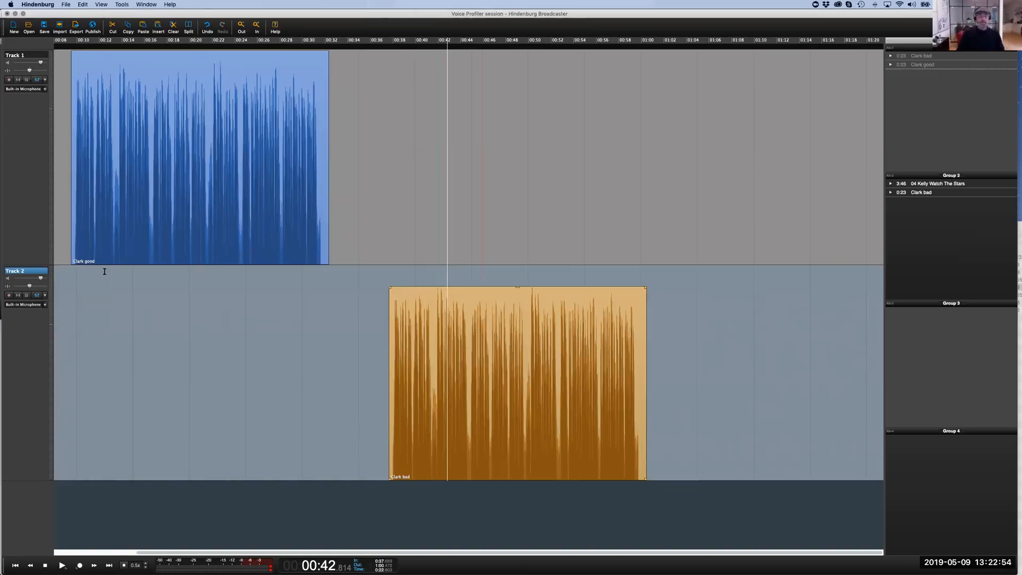
click(437, 270)
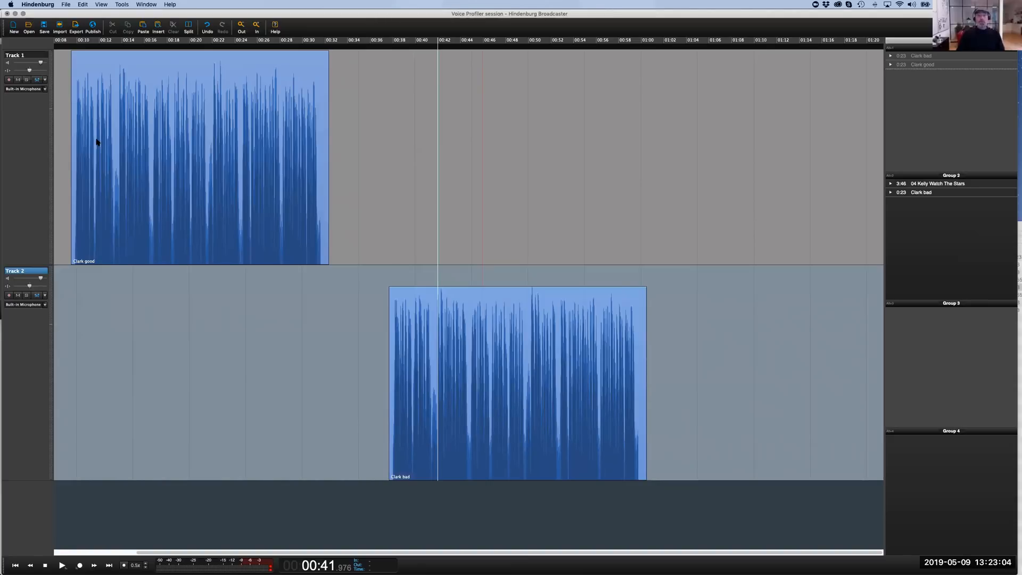
Open the Noisereduction.nhsx session from the Demo Material Journalist PRO folder without saving the Voice Profiler session
click(68, 5)
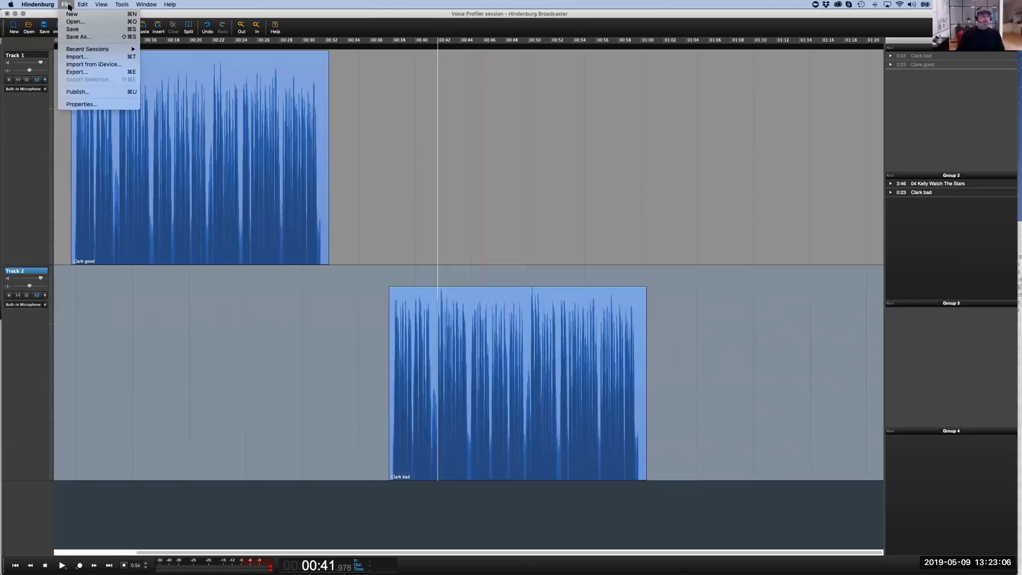
mouse_move(90, 48)
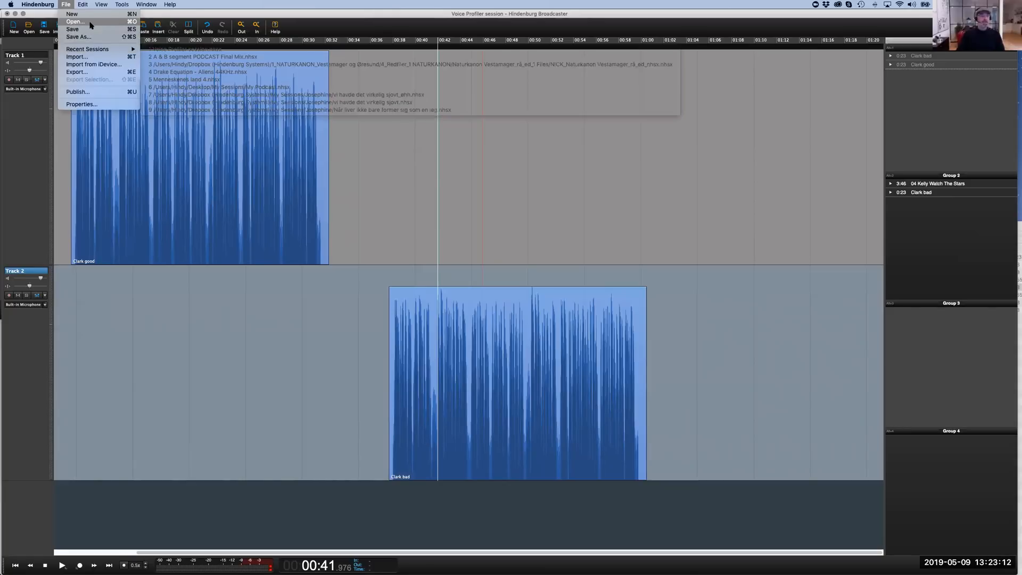
click(91, 22)
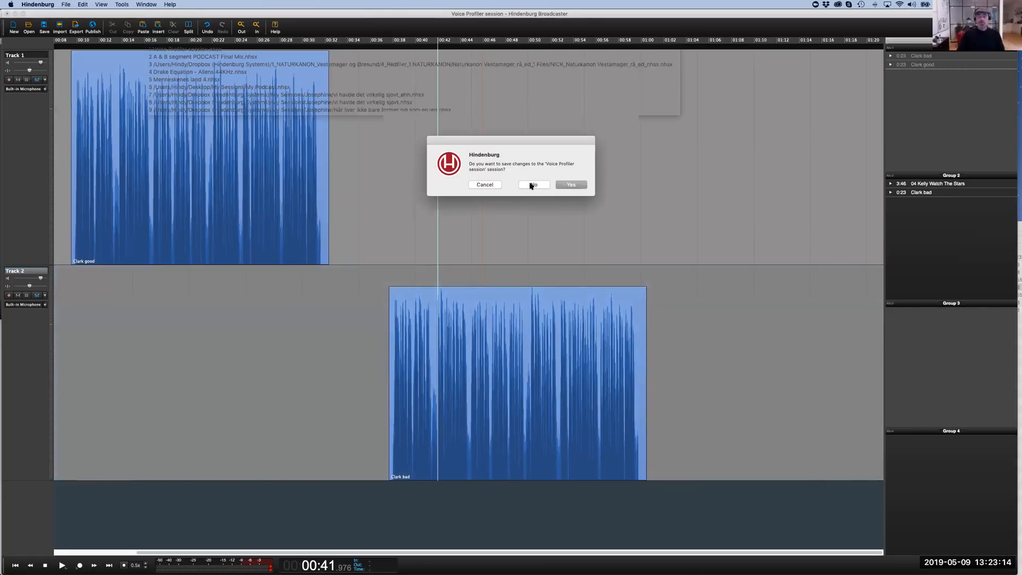
click(531, 185)
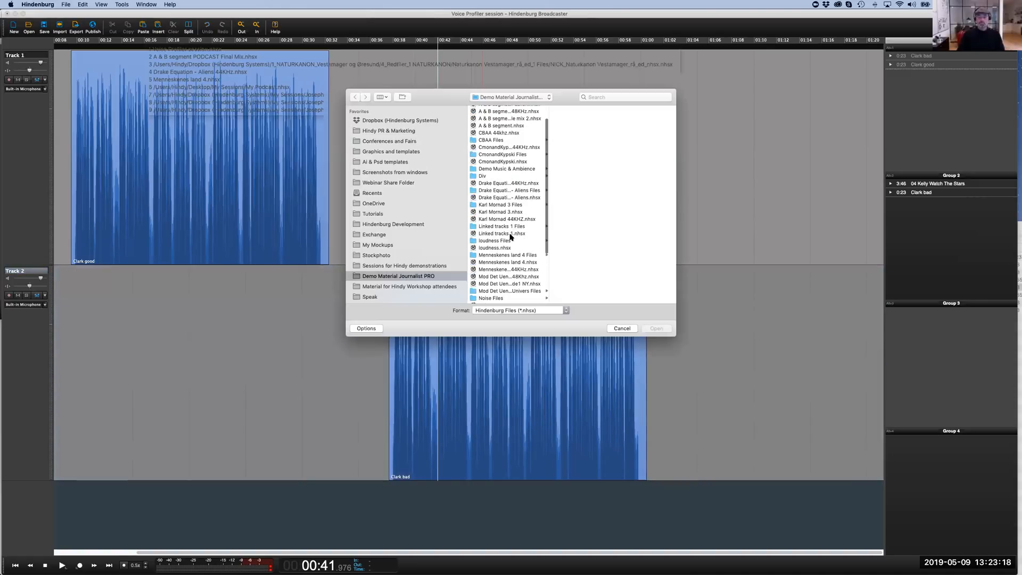
scroll(509, 247, down, 5)
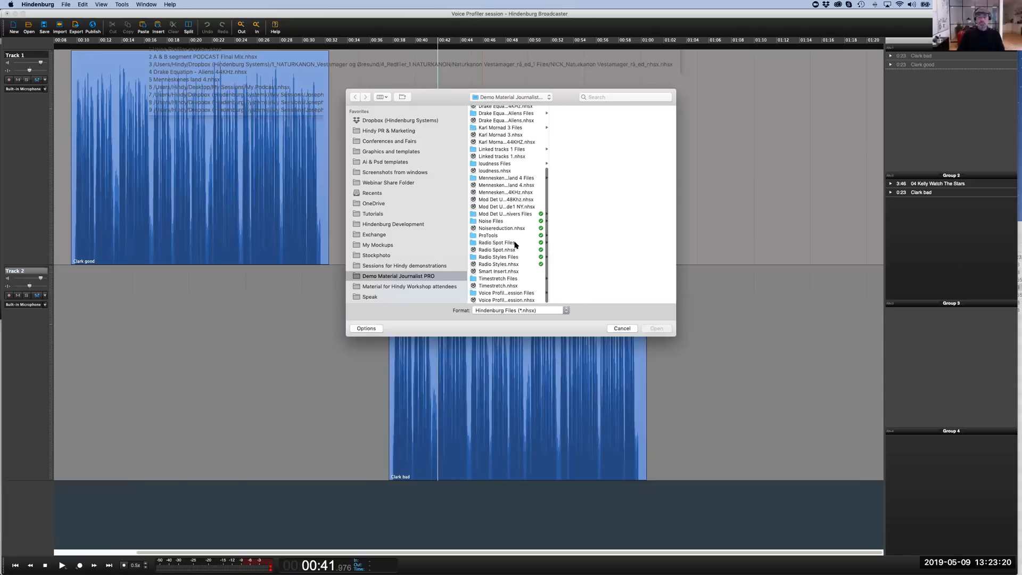
scroll(514, 245, up, 2)
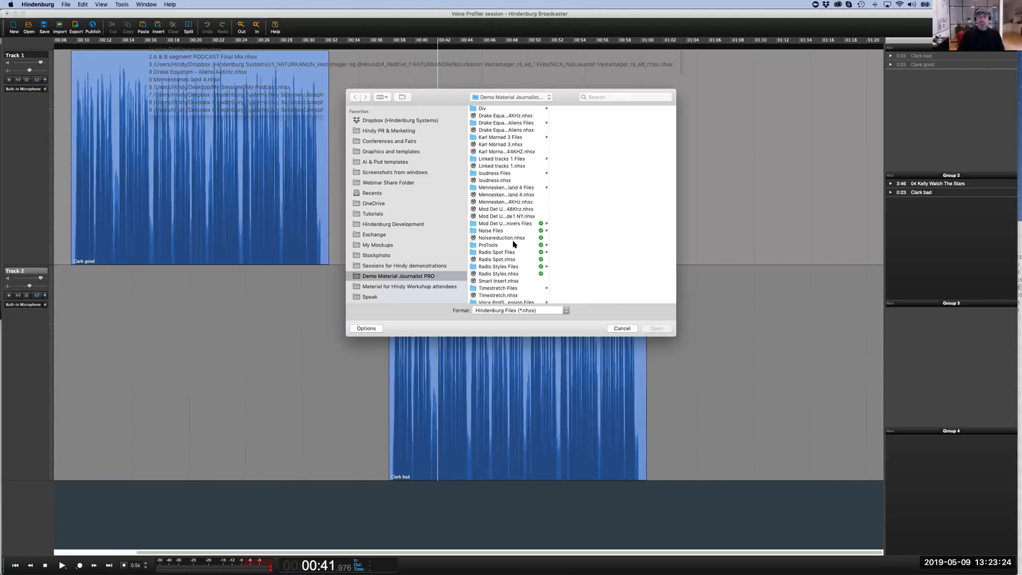
click(511, 238)
click(657, 328)
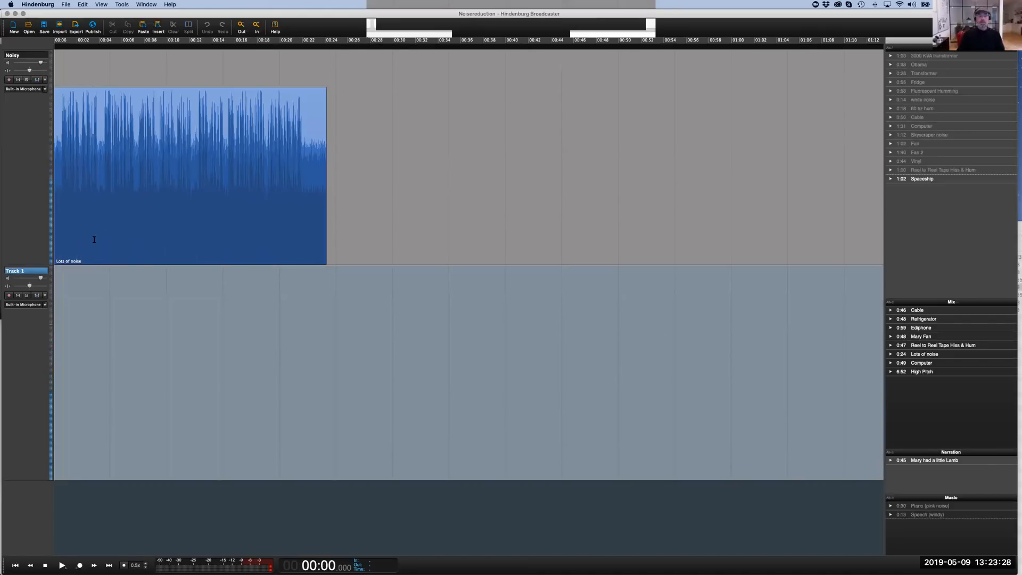
Play about the first ten seconds of the Lots of noise clip at raised volume and return the cursor to near its start
click(78, 239)
key(Up)
key(Up)
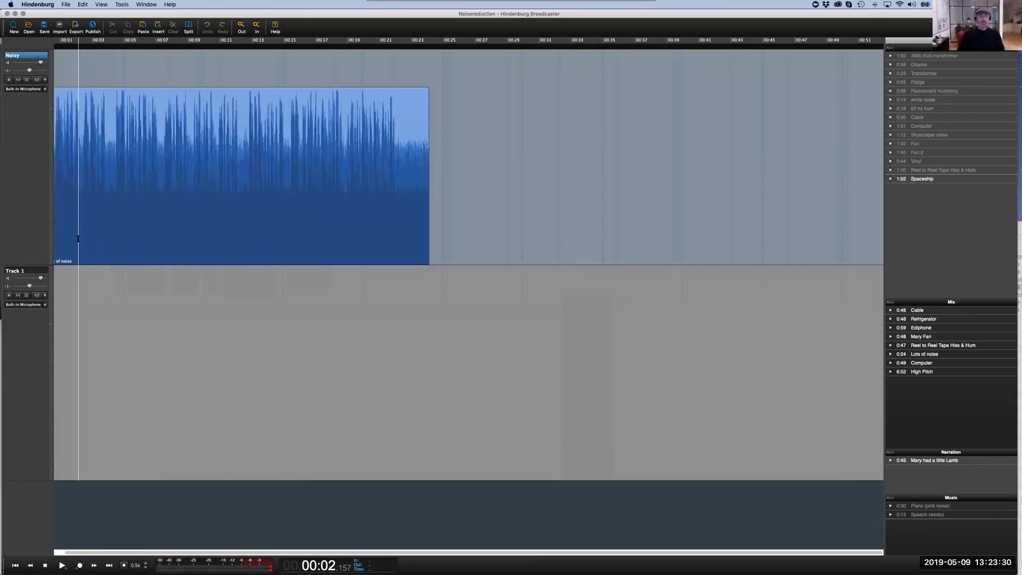
scroll(111, 233, left, 2)
scroll(111, 233, left, 1)
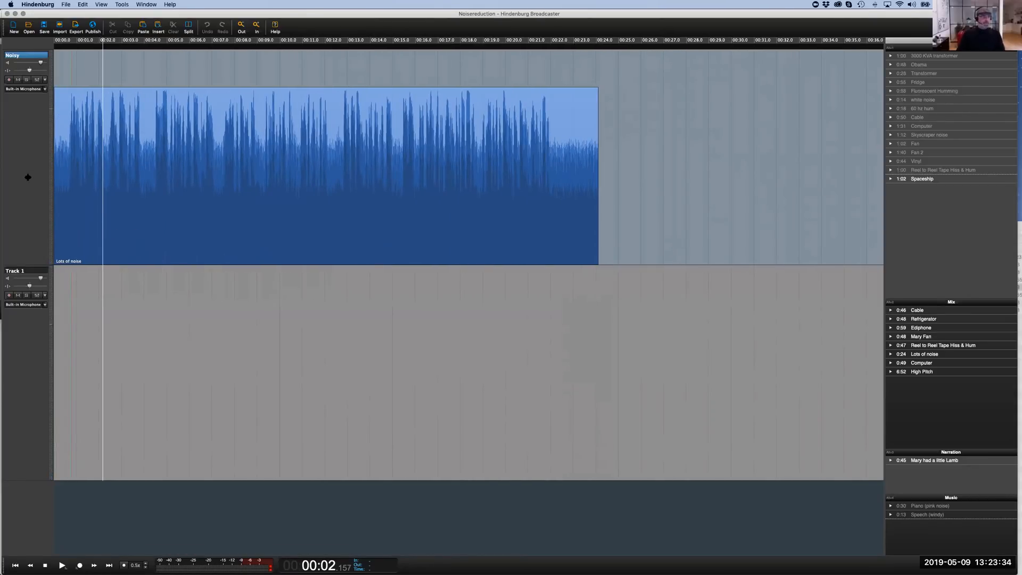
click(69, 253)
key(space)
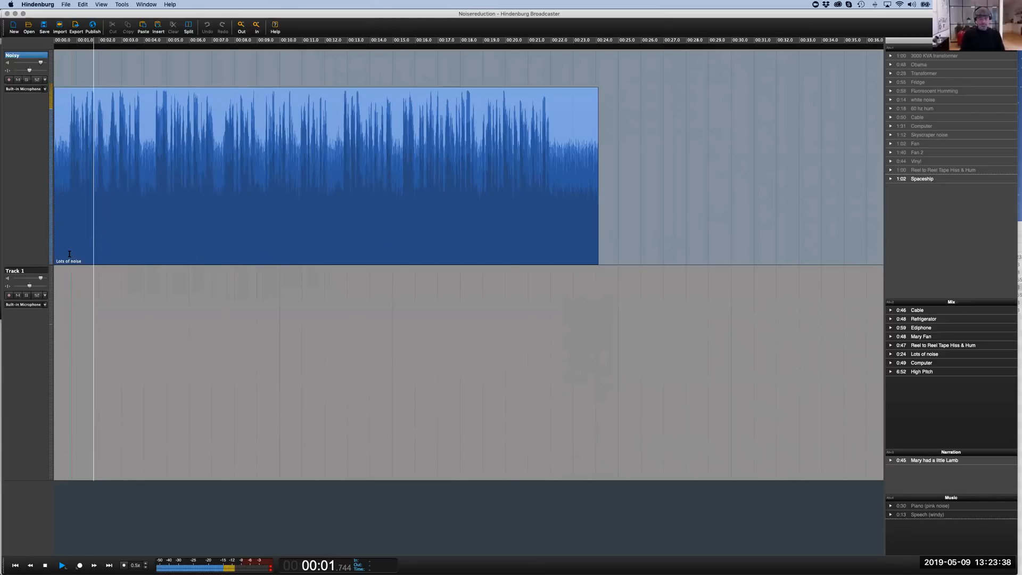
key(XF86AudioRaiseVolume)
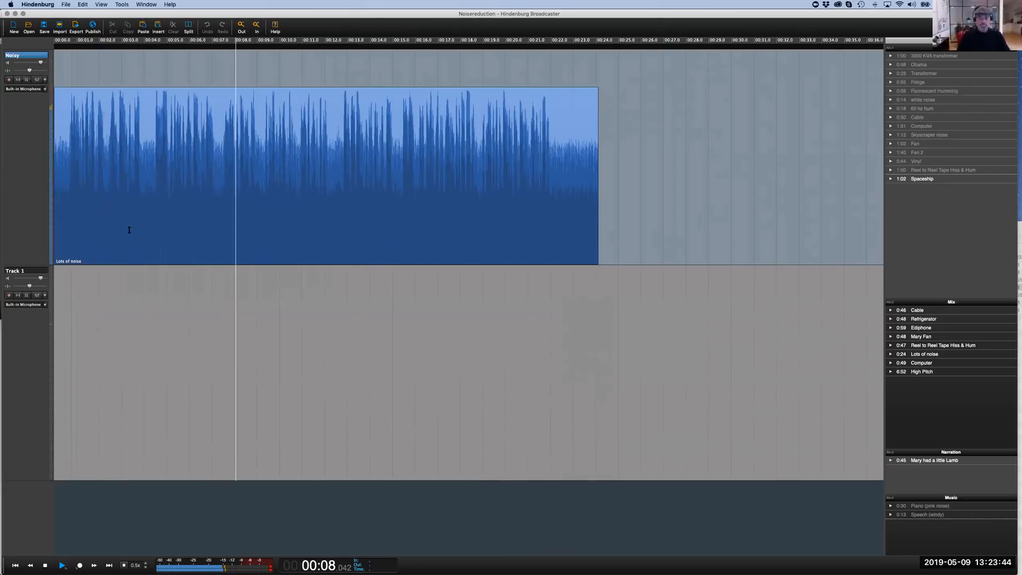
key(space)
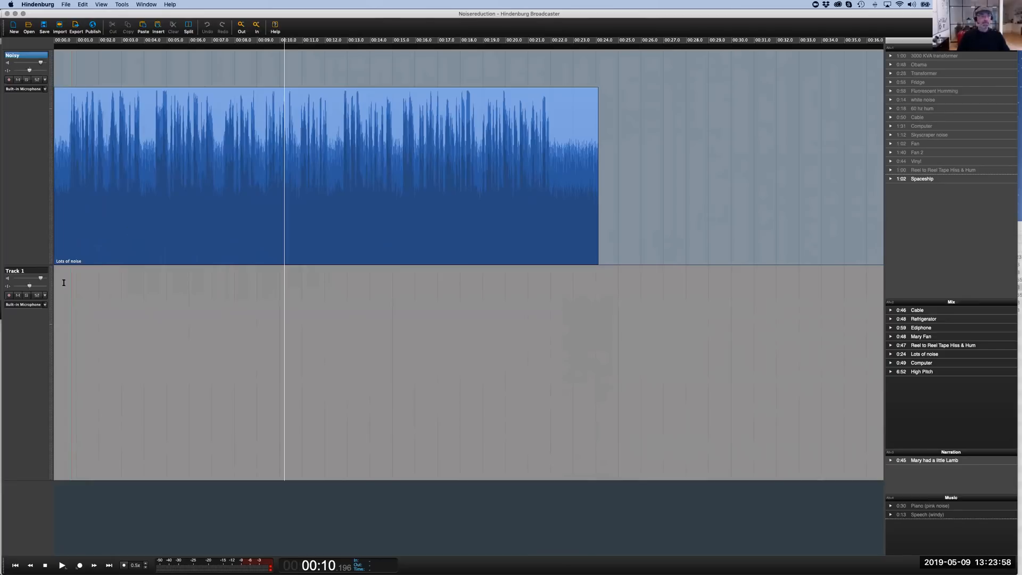
click(76, 252)
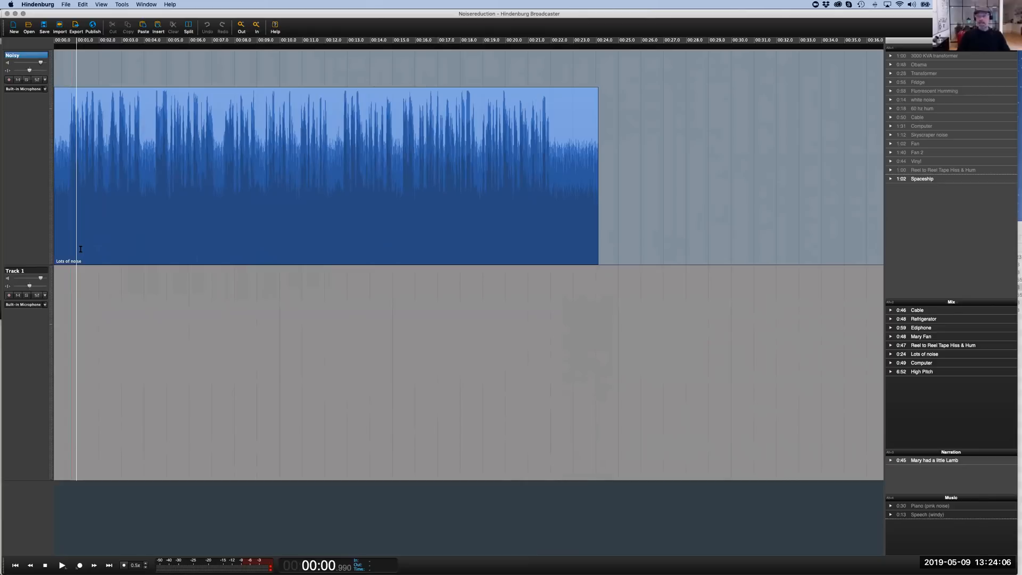
click(72, 246)
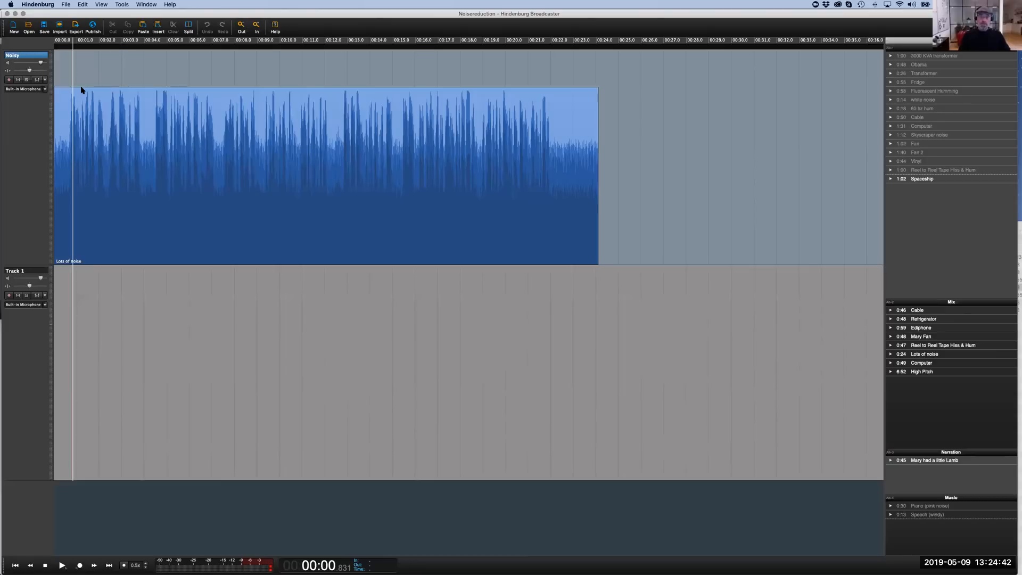
Select the short noise-only stretch before the speech in the Lots of noise clip, examine it up close and clear the selection
drag(69, 238, 61, 235)
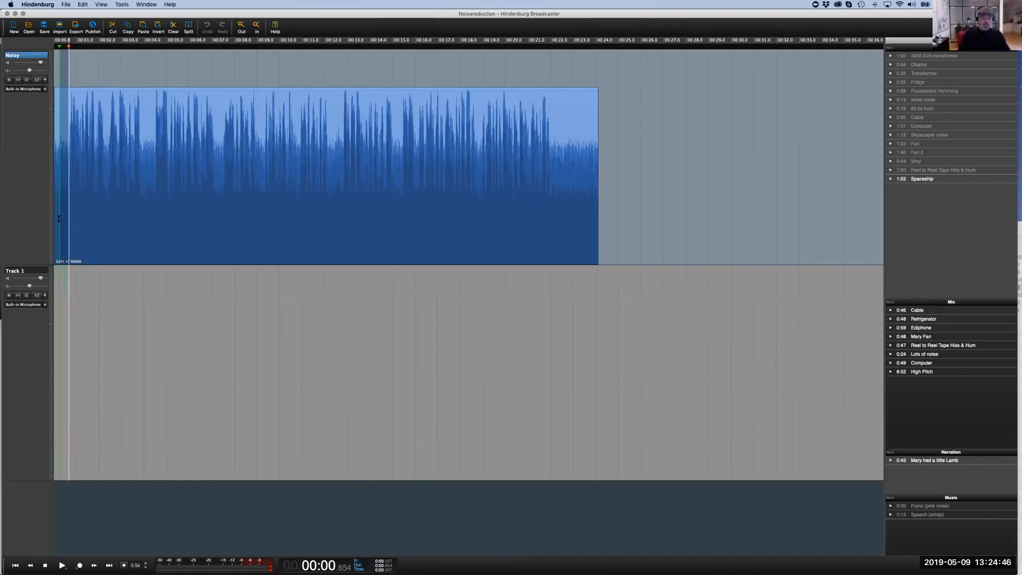
key(Up)
key(Up)
key(Up)
key(Up)
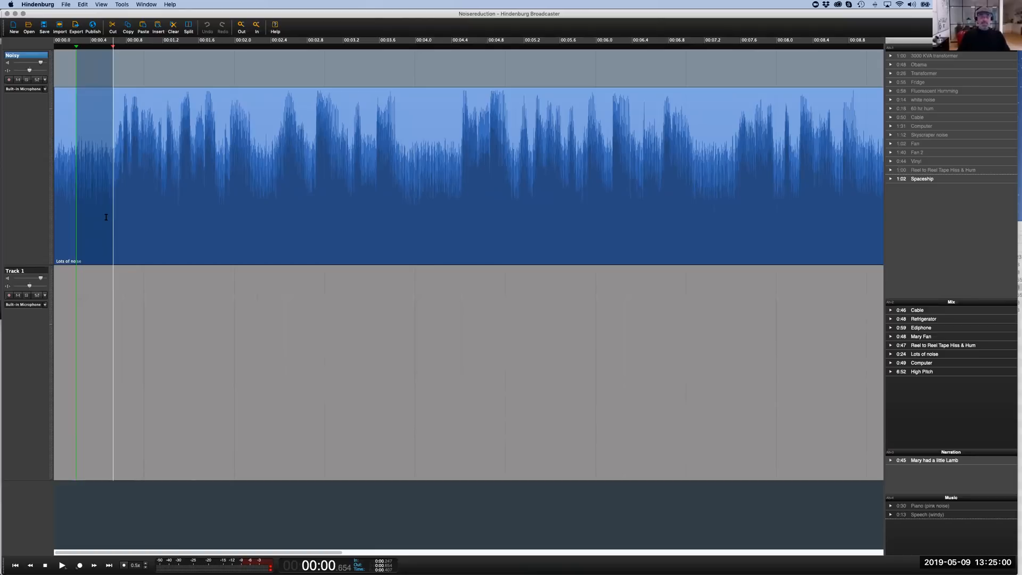
key(Escape)
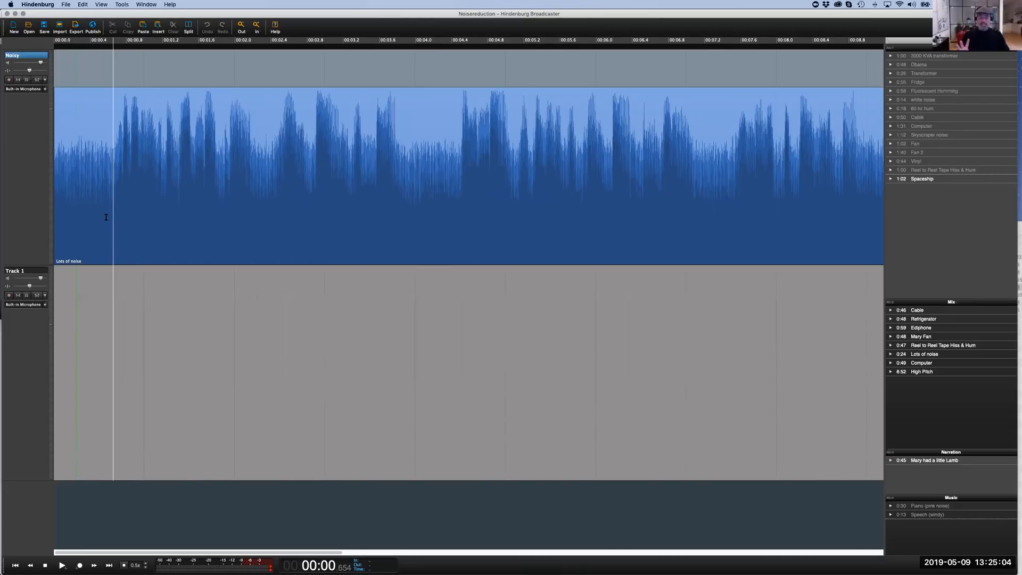
Add the Noise Reduction effect to the Noisy track in place of the mistakenly chosen BBC Meter and move its window away from the clip's start
click(36, 80)
click(81, 65)
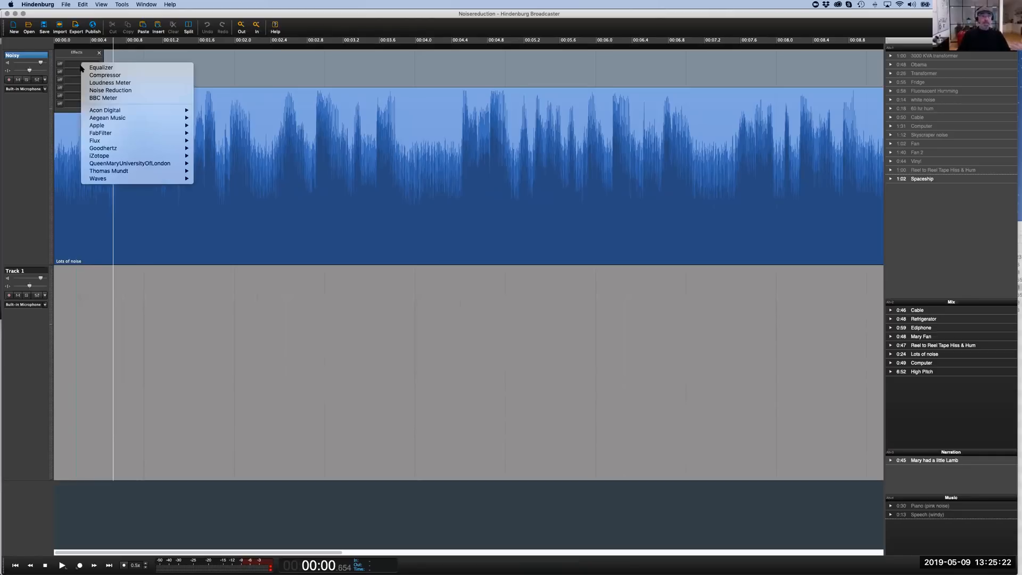
click(104, 98)
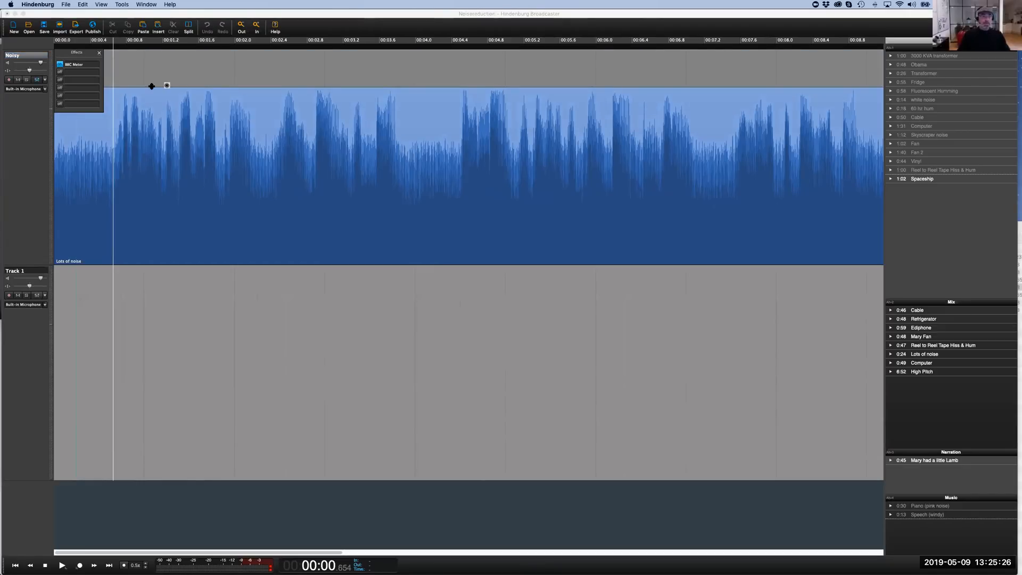
click(84, 64)
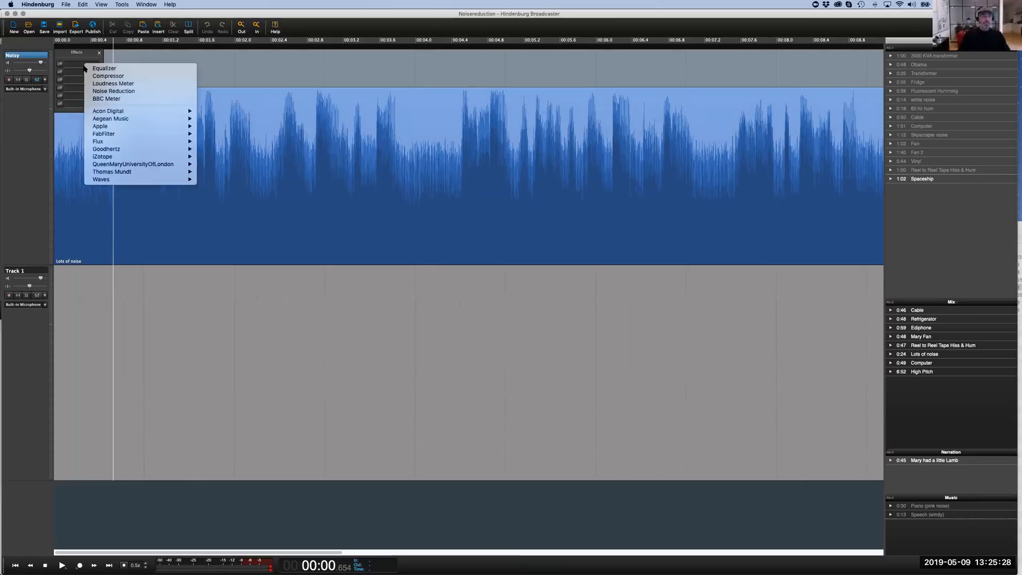
click(104, 91)
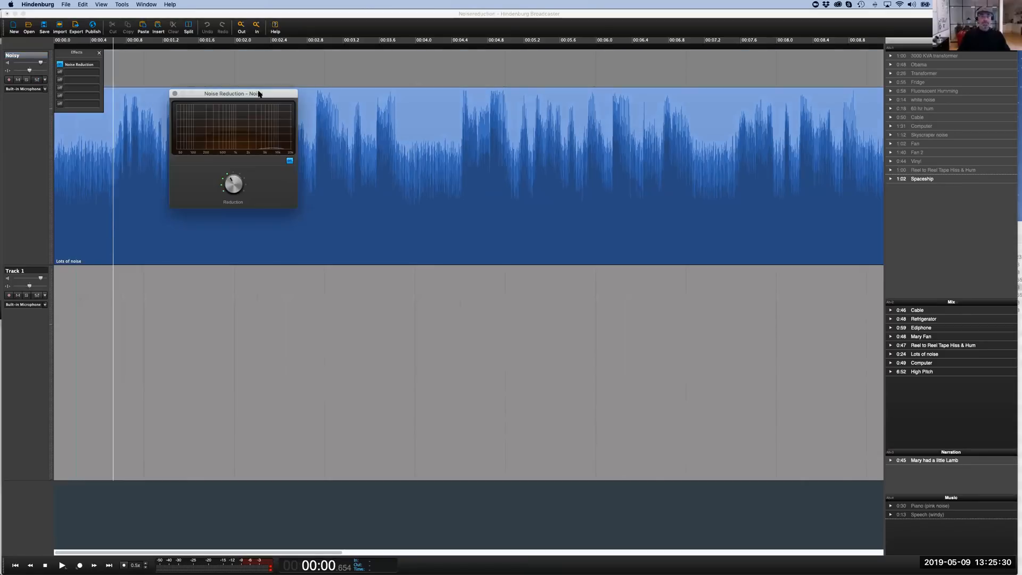
drag(260, 91, 468, 136)
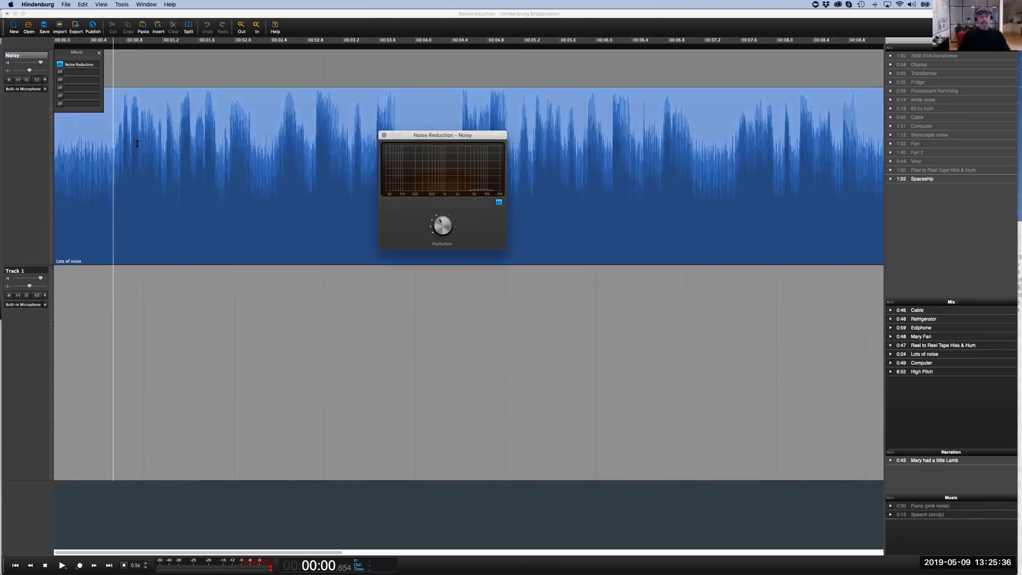
Play the whole Lots of noise clip in view from its start with Noise Reduction active, and lower the system volume
click(64, 251)
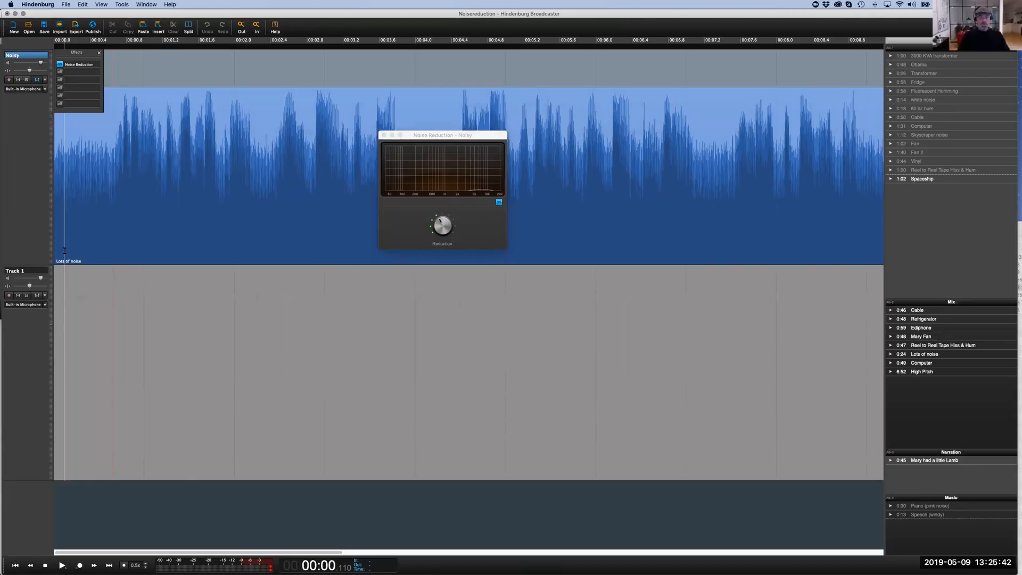
key(space)
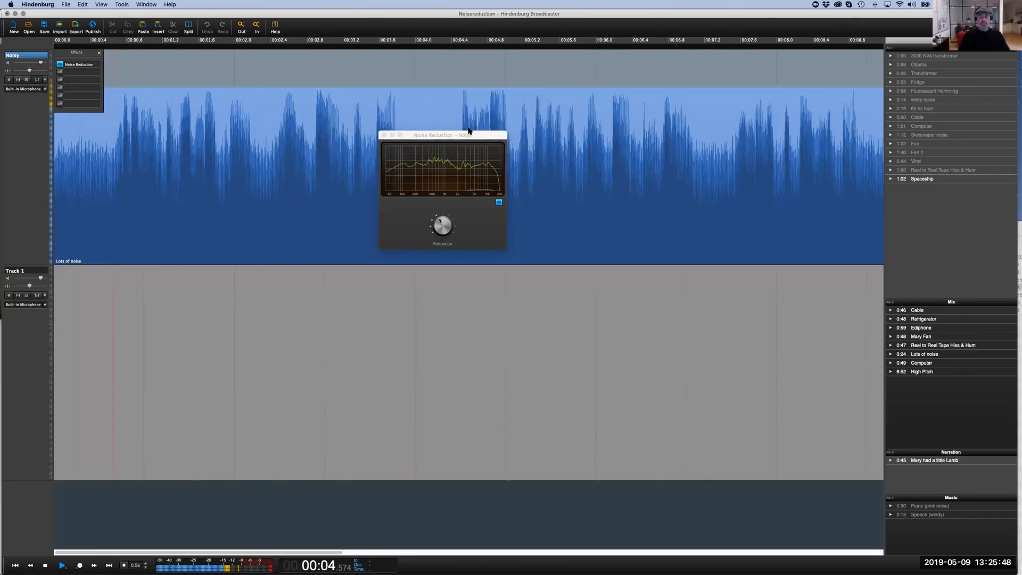
key(Down)
key(Down)
key(Down)
key(Down)
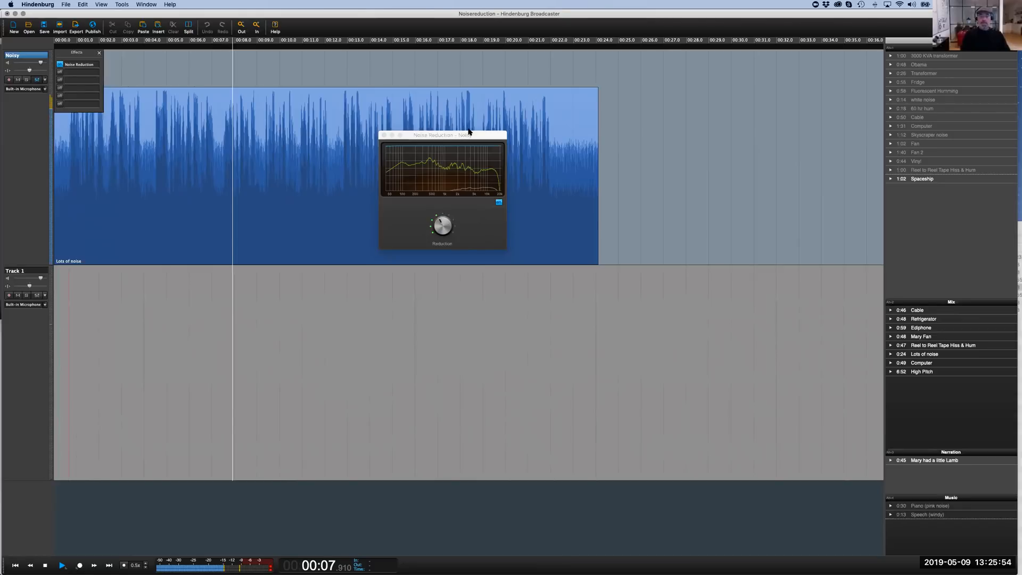
key(XF86AudioLowerVolume)
key(XF86AudioLowerVolume)
key(XF86AudioLowerVolume)
key(XF86AudioLowerVolume)
key(XF86AudioLowerVolume)
key(XF86AudioLowerVolume)
key(XF86AudioLowerVolume)
key(XF86AudioLowerVolume)
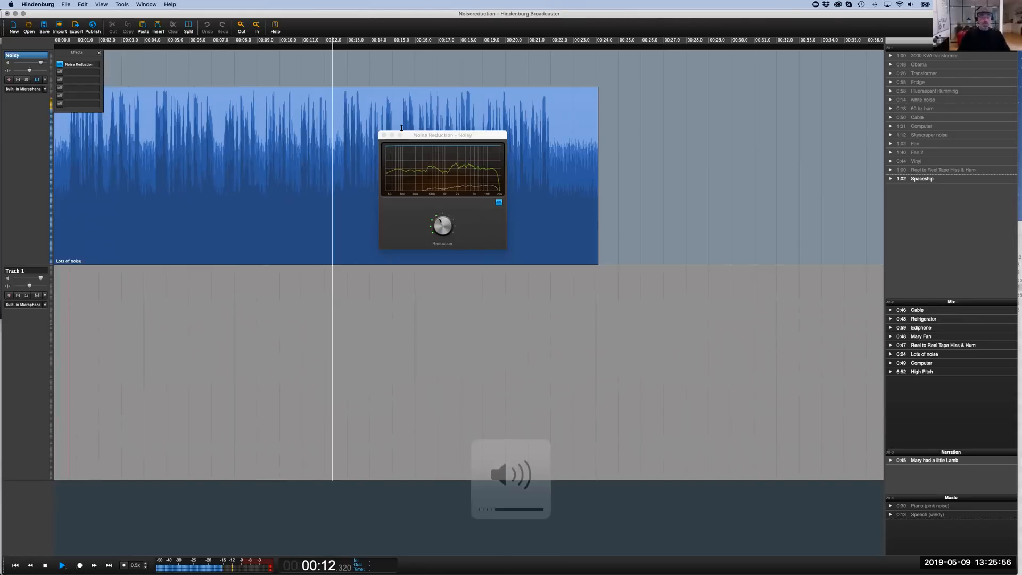
Replay the Lots of noise clip from its start and increase the Noise Reduction effect's Reduction amount while listening
click(67, 240)
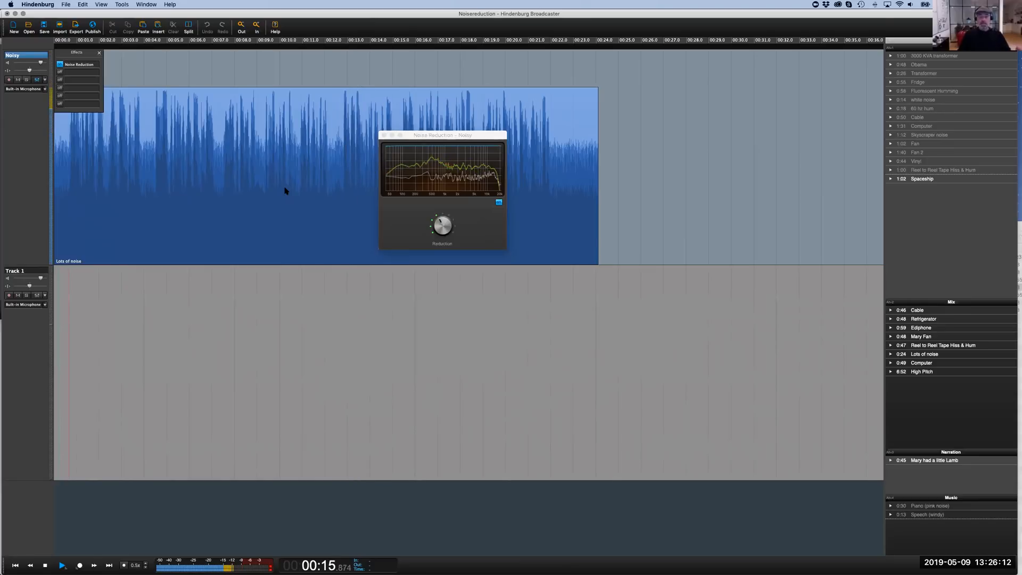
click(54, 247)
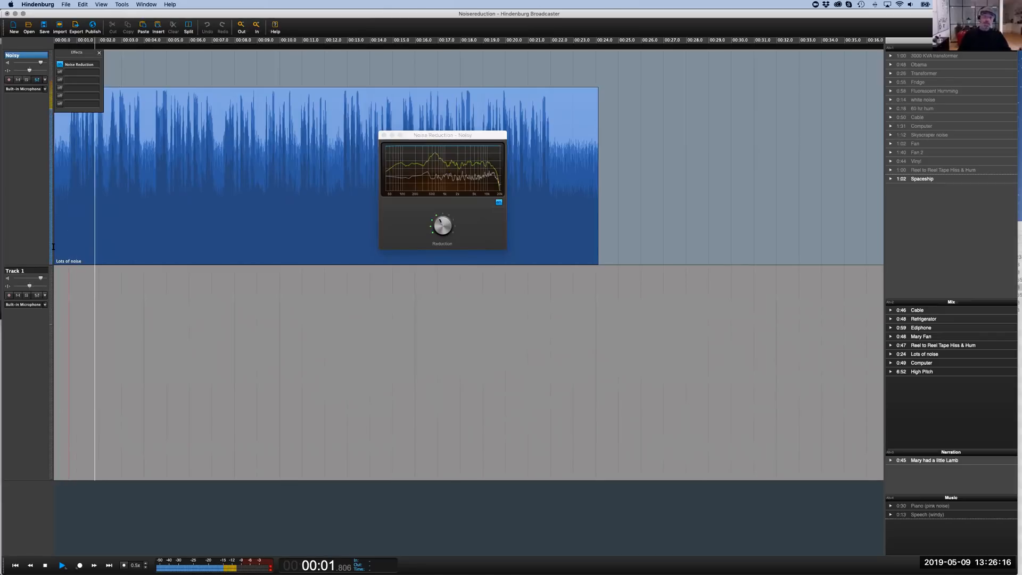
key(XF86AudioRaiseVolume)
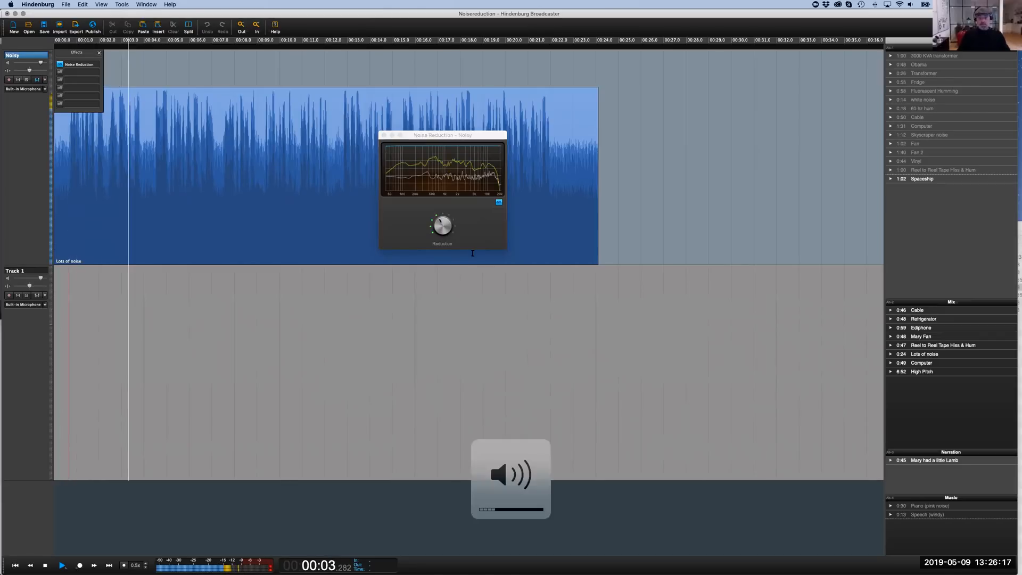
click(442, 223)
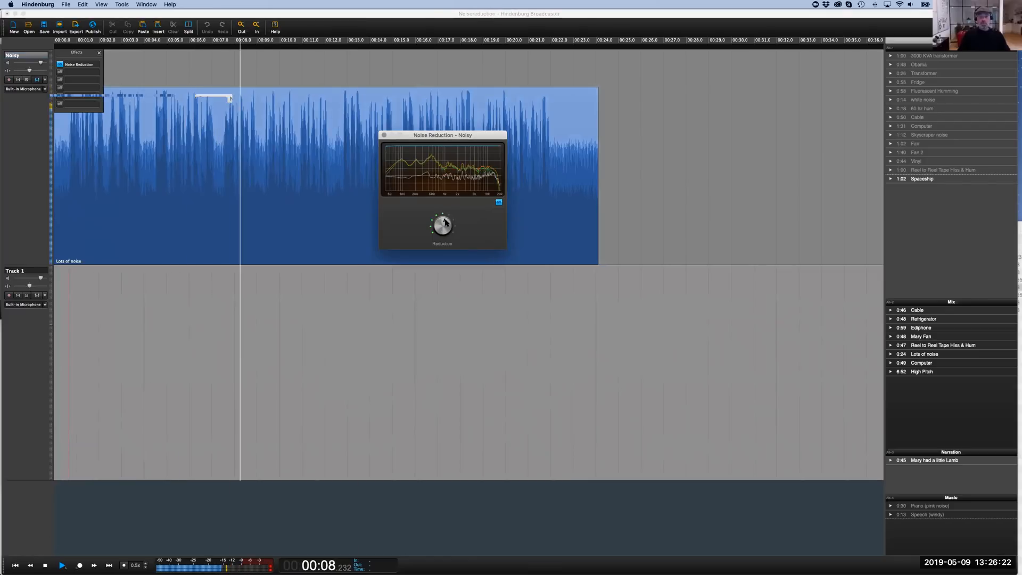
drag(448, 220, 457, 220)
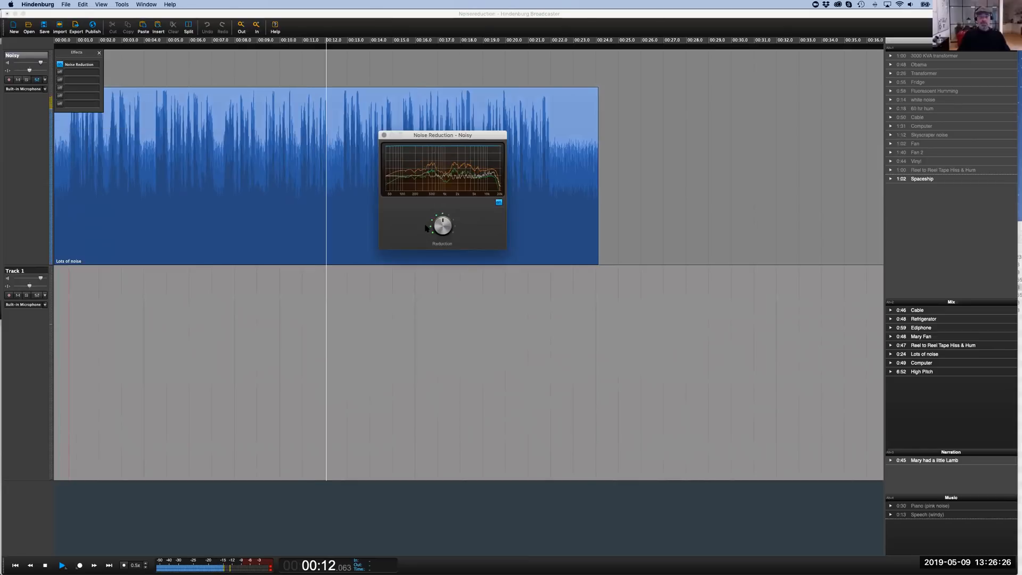
drag(440, 225, 446, 222)
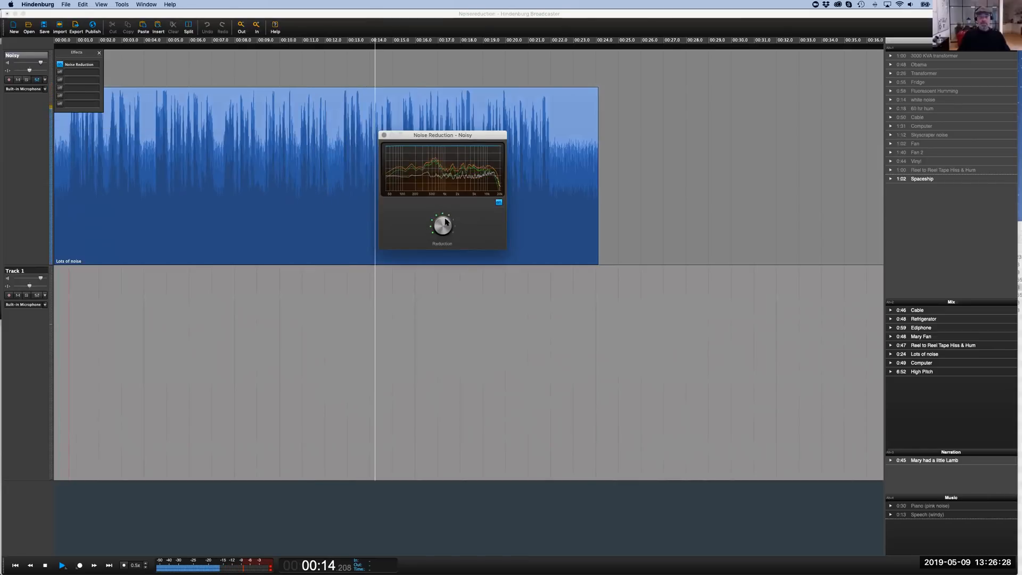
Replay the clip from its start at raised volume, compare it with Noise Reduction bypassed and re-enabled, and stop playback
click(60, 251)
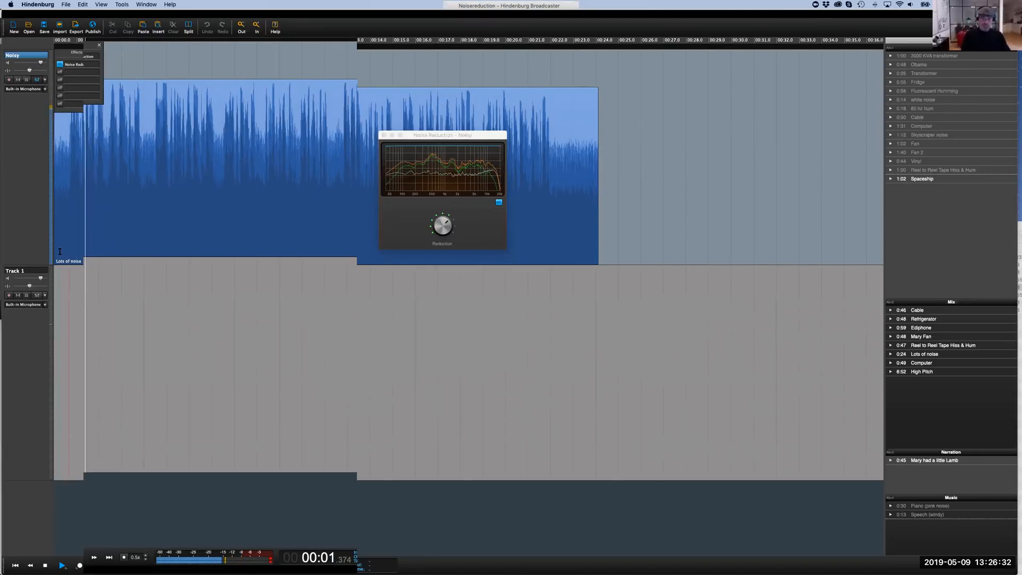
key(XF86AudioRaiseVolume)
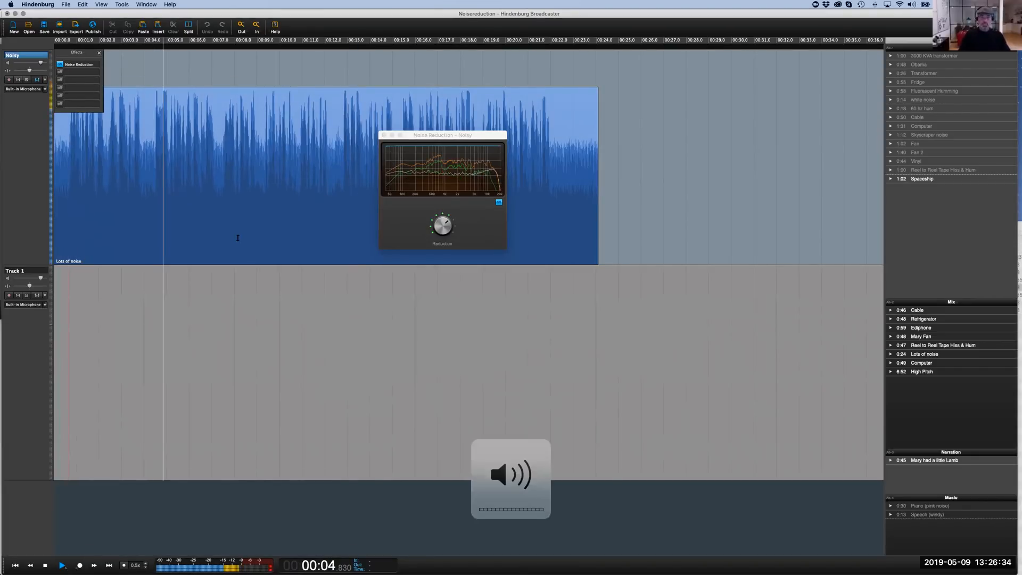
drag(71, 225, 75, 229)
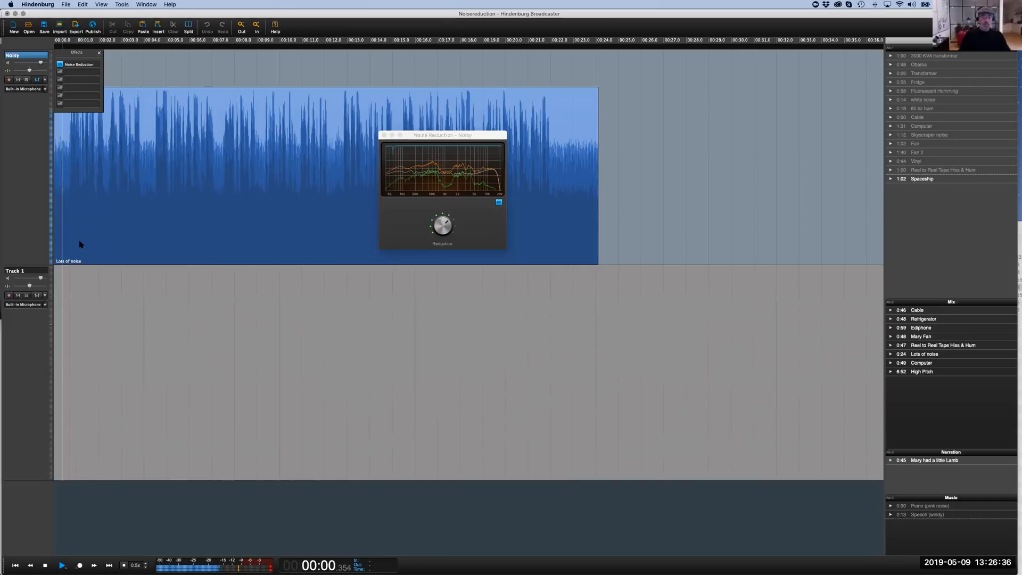
click(499, 202)
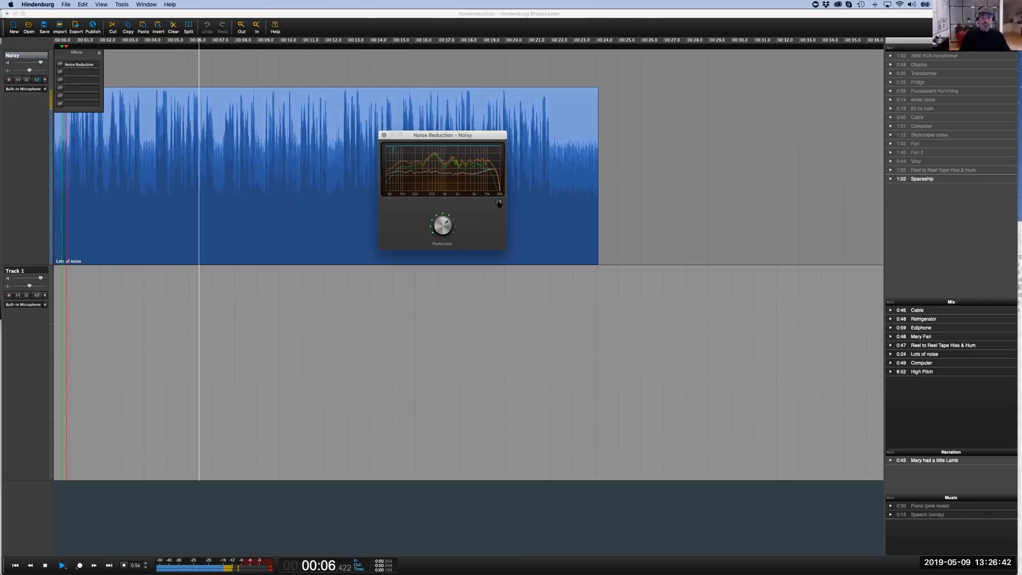
click(499, 202)
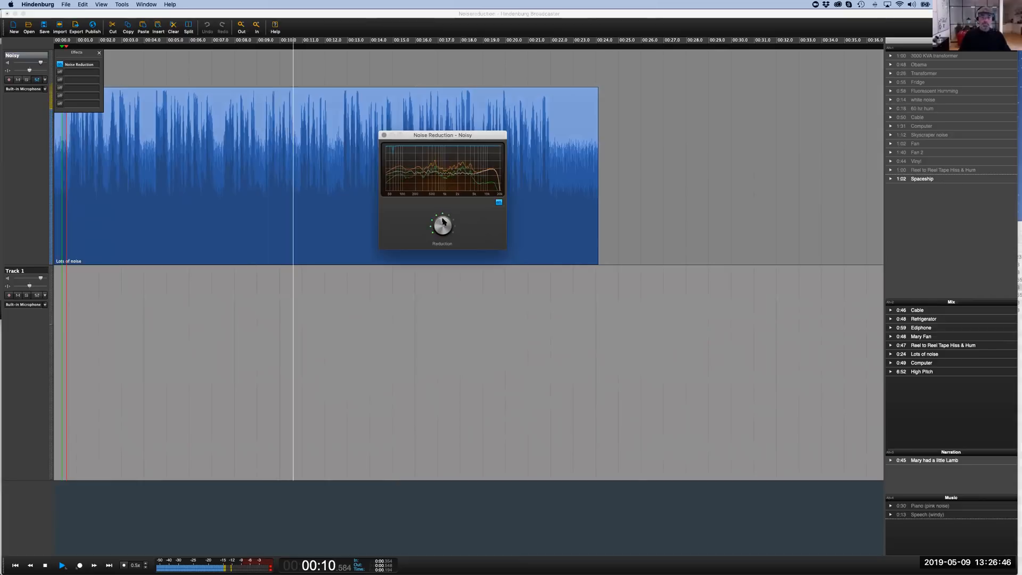
key(space)
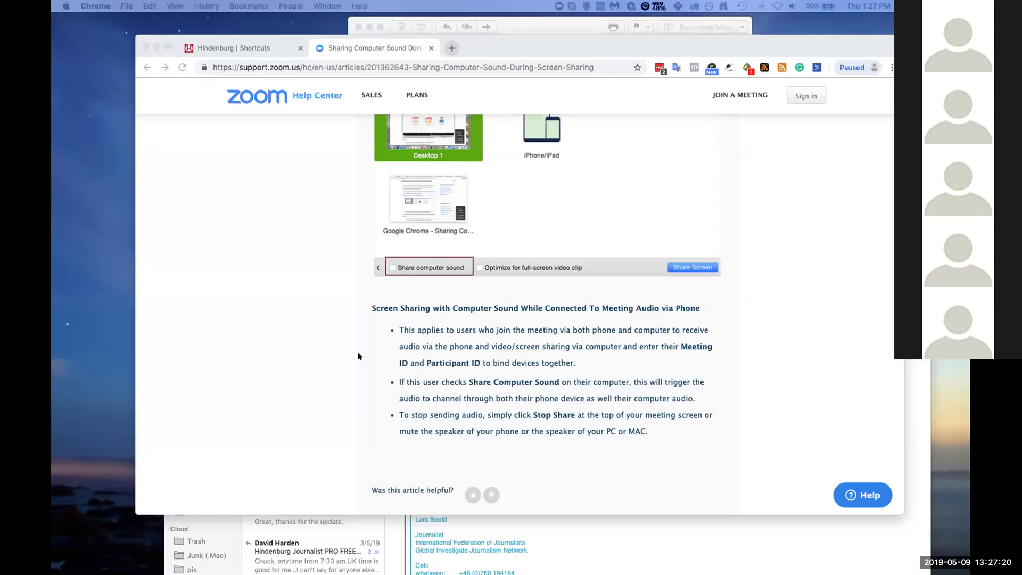
Review the Zoom help article's instructions on sharing computer sound during screen sharing
scroll(359, 357, up, 5)
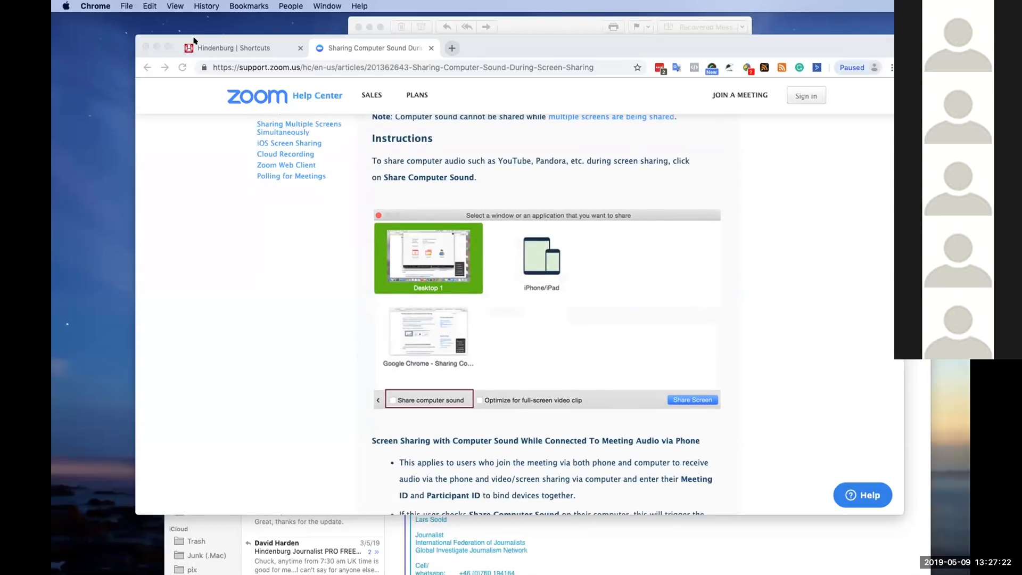
scroll(432, 455, down, 3)
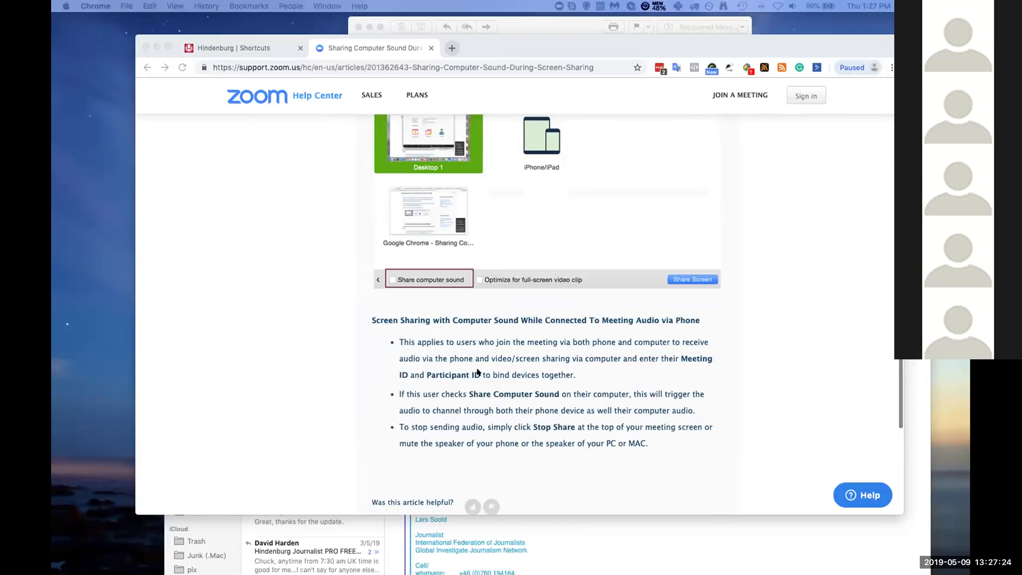
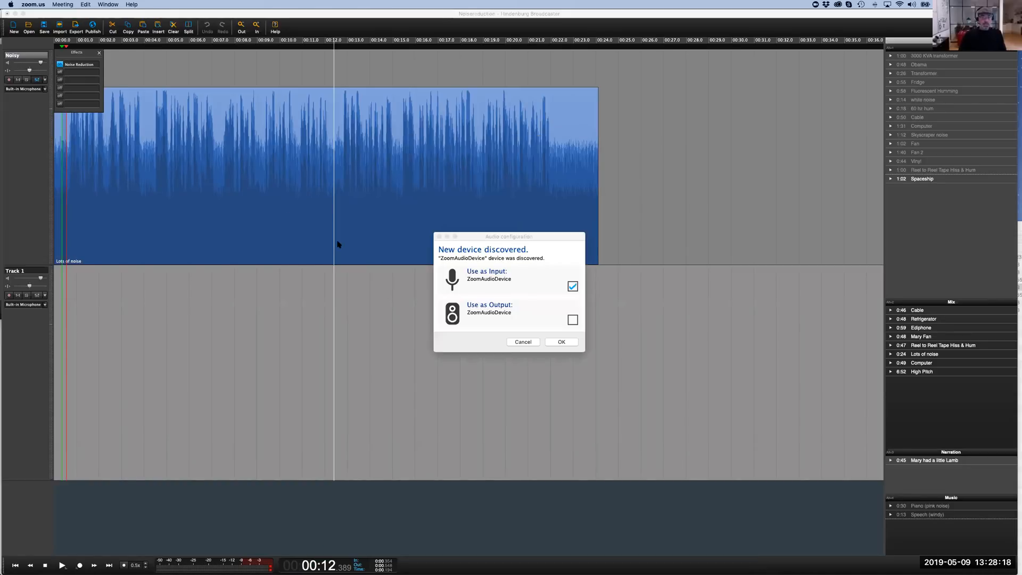
Decline the newly discovered ZoomAudioDevice in Hindenburg and dismiss the missing driver alert in Logic Pro
click(523, 342)
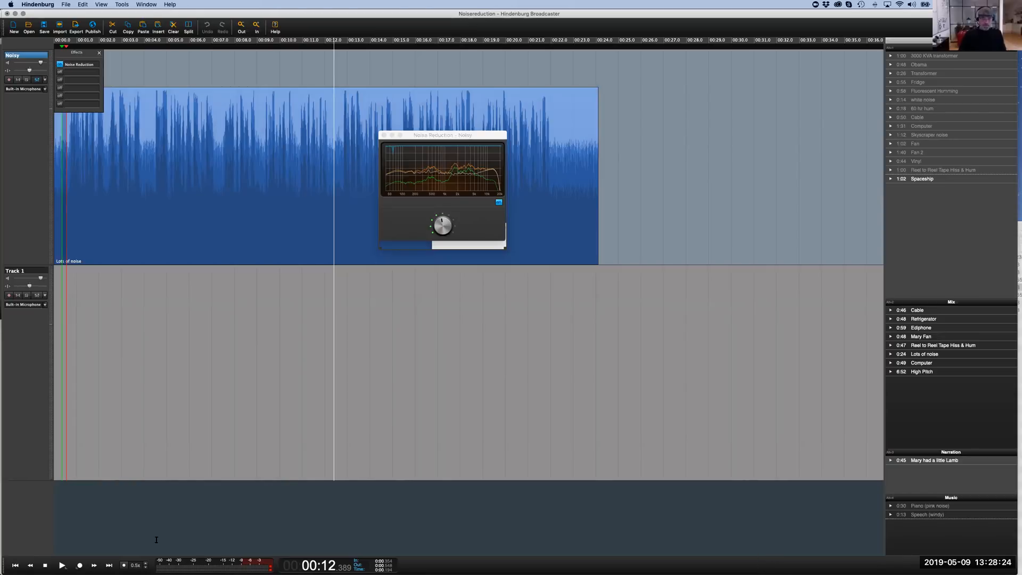
mouse_move(160, 572)
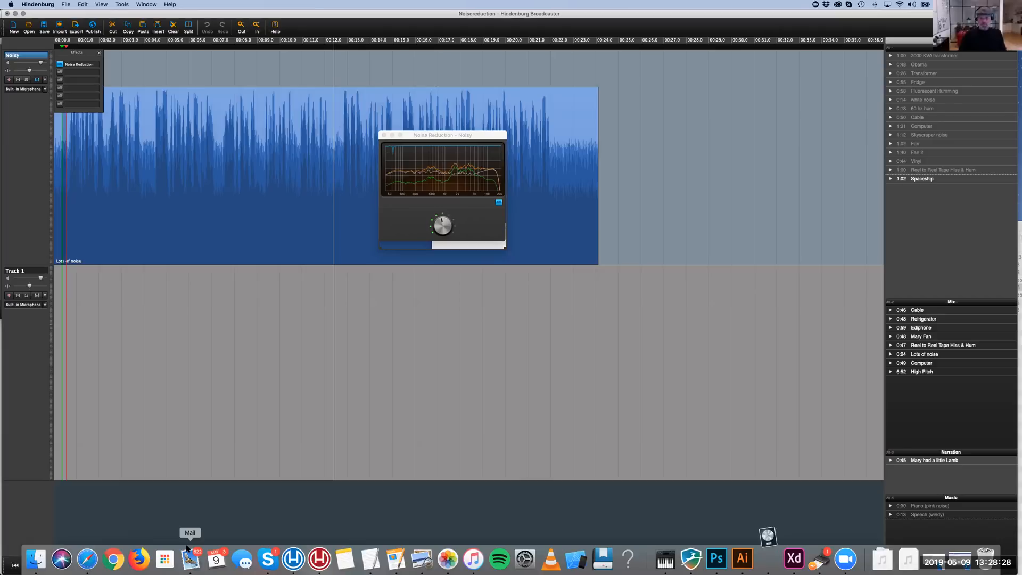
click(767, 557)
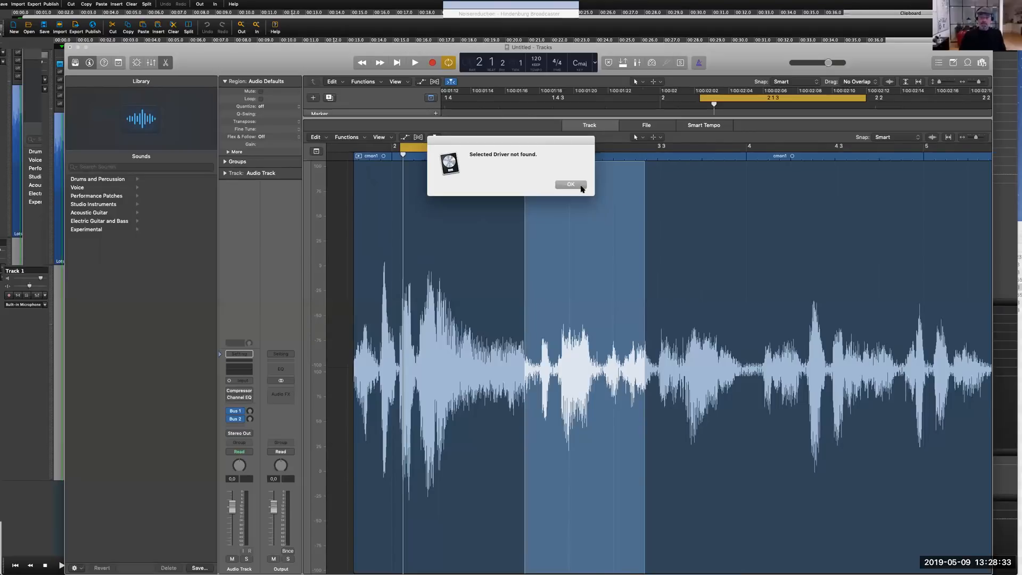
click(570, 185)
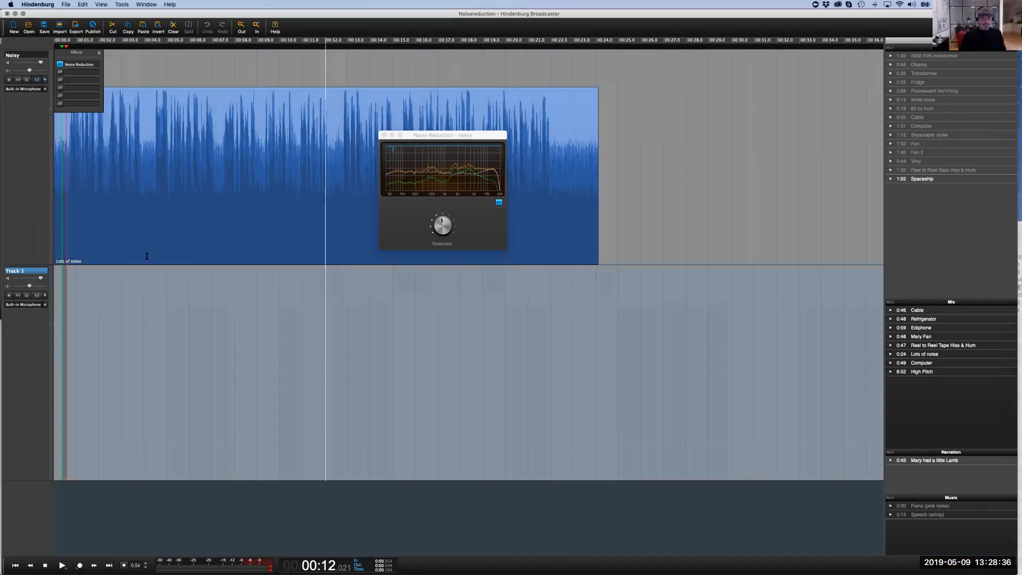
Clear the time selection and play the Lots of noise clip from near its start with Noise Reduction active
click(147, 256)
click(80, 252)
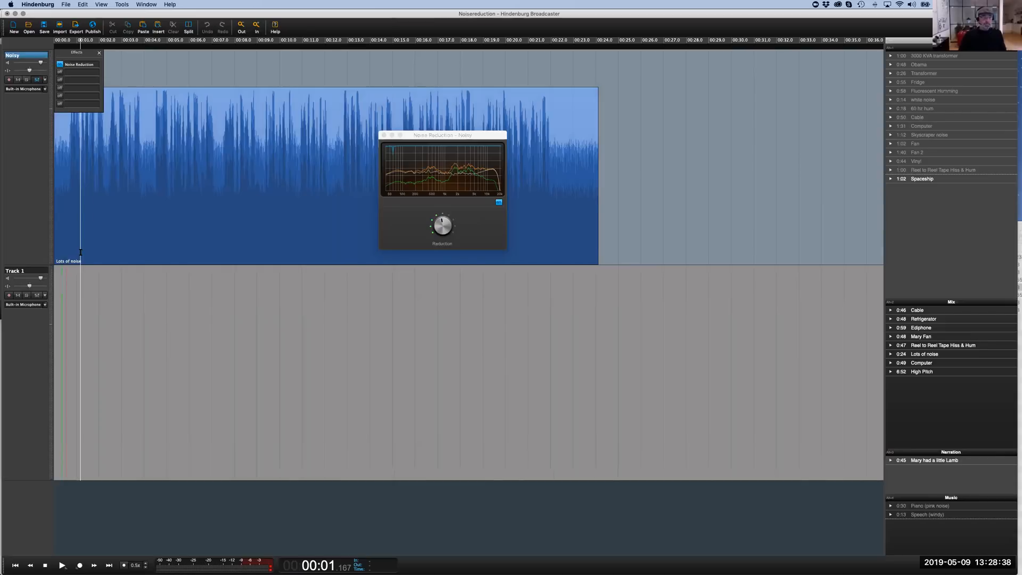
key(super+plus)
scroll(81, 253, left, 1)
click(89, 251)
click(80, 252)
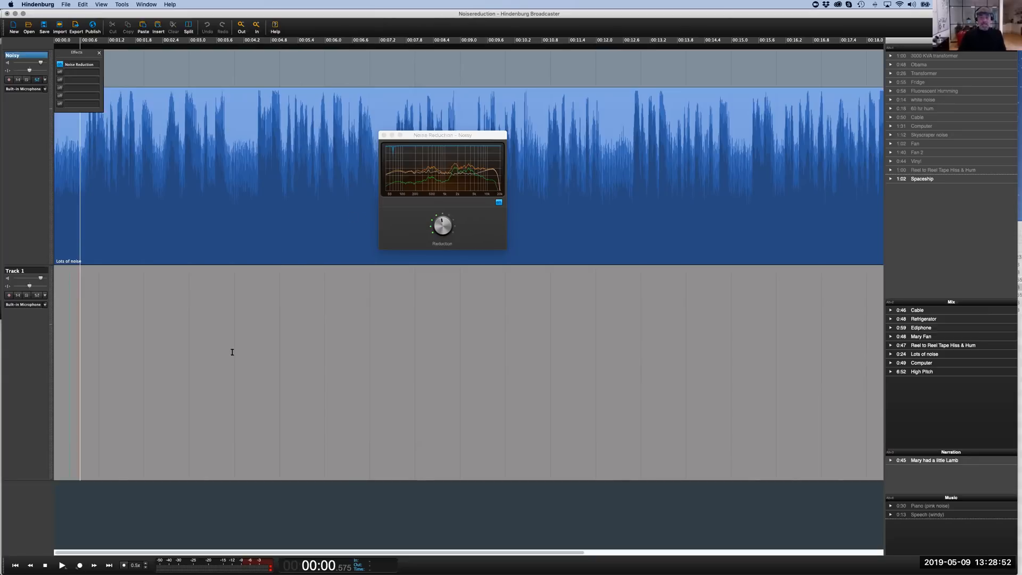
click(114, 247)
key(space)
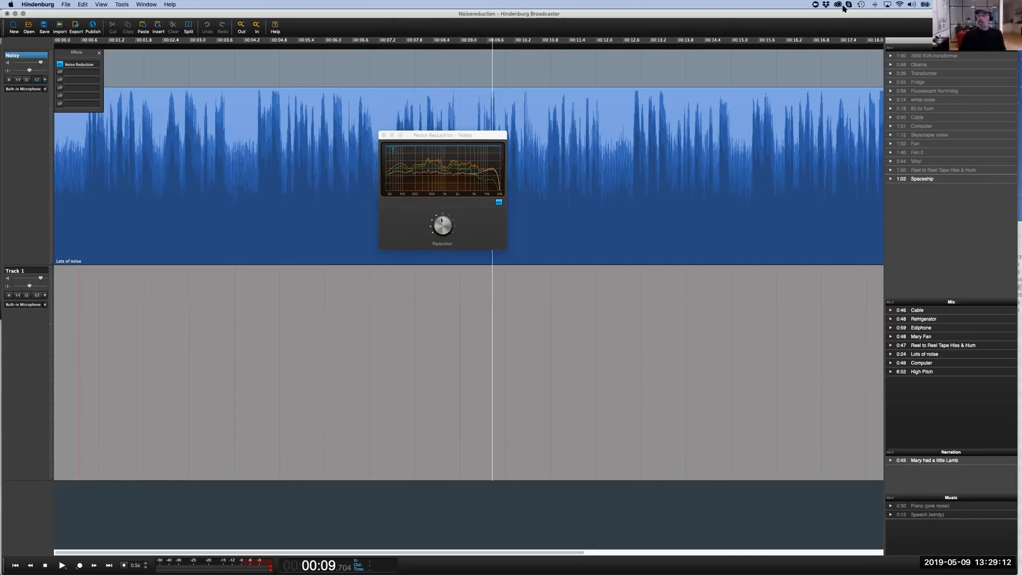
Check the system's sound output device and Hindenburg's application settings, and close the settings
click(911, 5)
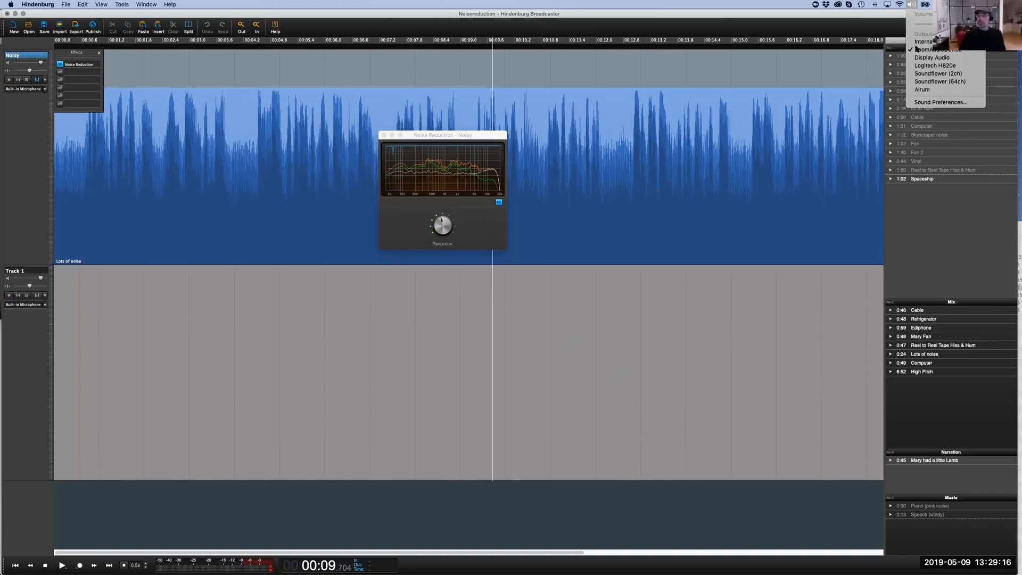
click(63, 4)
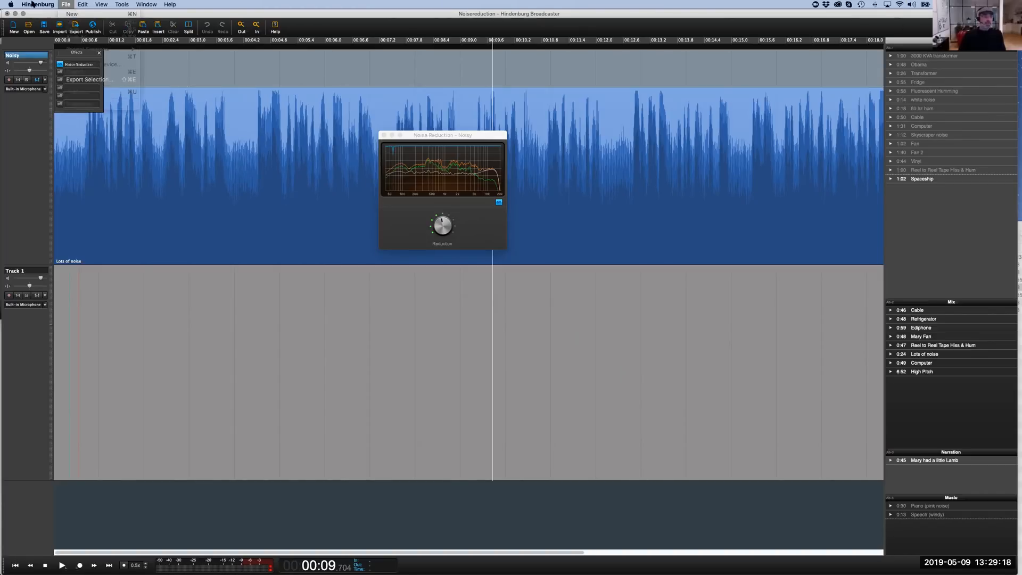
mouse_move(33, 5)
click(47, 28)
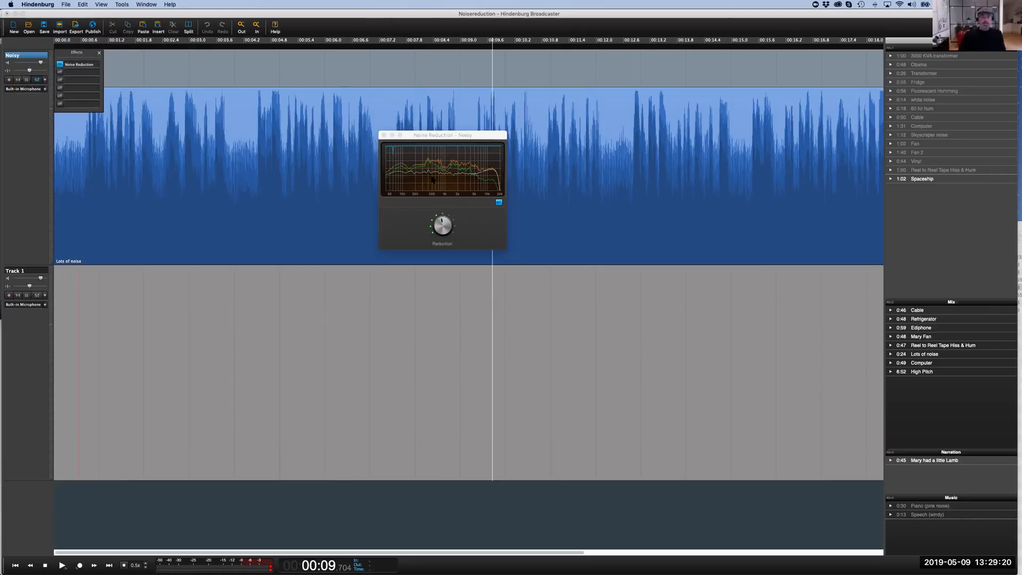
click(499, 243)
click(495, 250)
key(super+w)
Play the Lots of noise clip briefly from the current cursor position to test the sound, and stop playback
click(230, 226)
key(space)
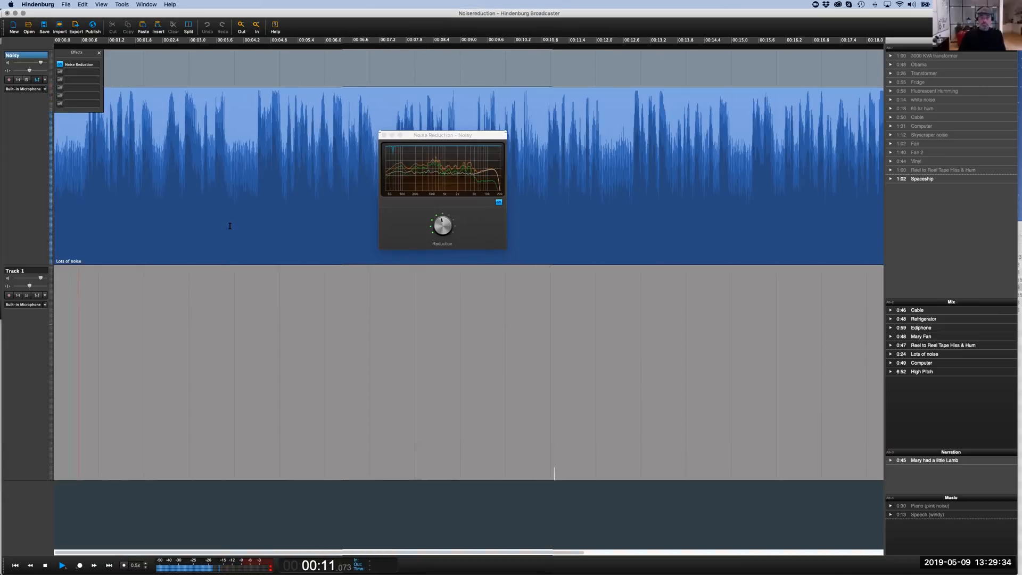
key(space)
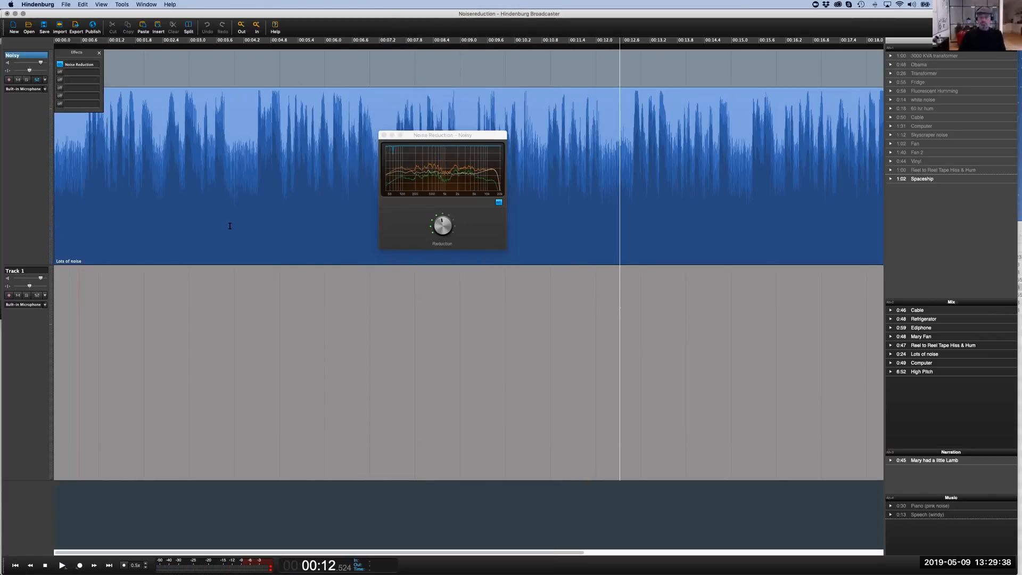
Return to near the start of the Lots of noise clip, bypass Noise Reduction, play the unprocessed sound and stop
click(80, 238)
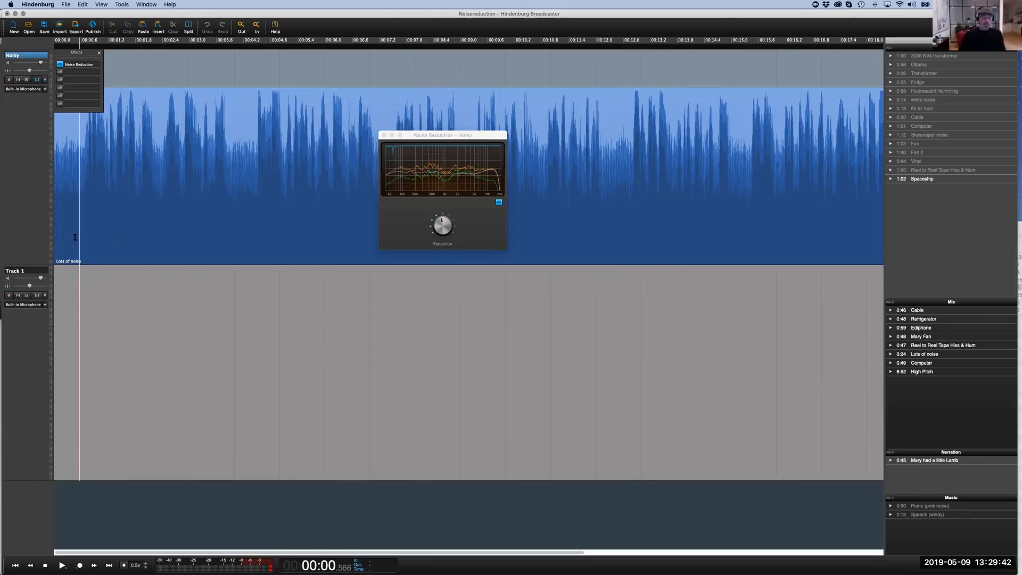
click(64, 245)
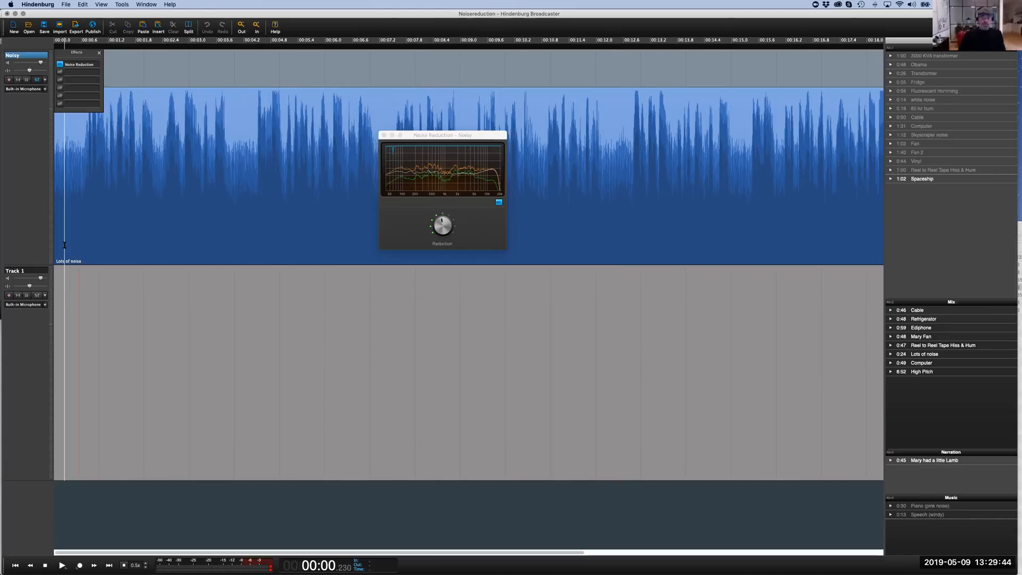
click(498, 203)
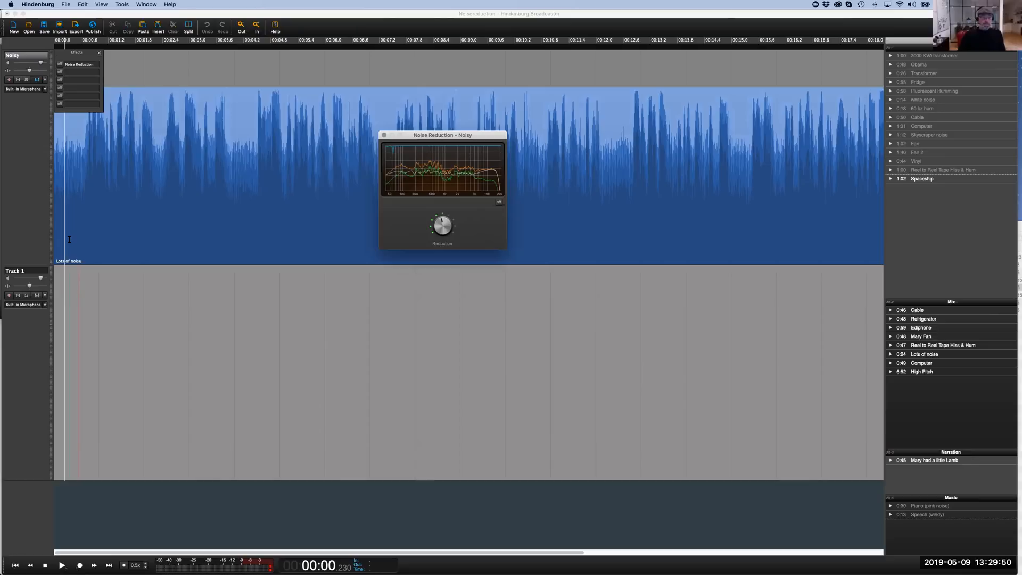
key(space)
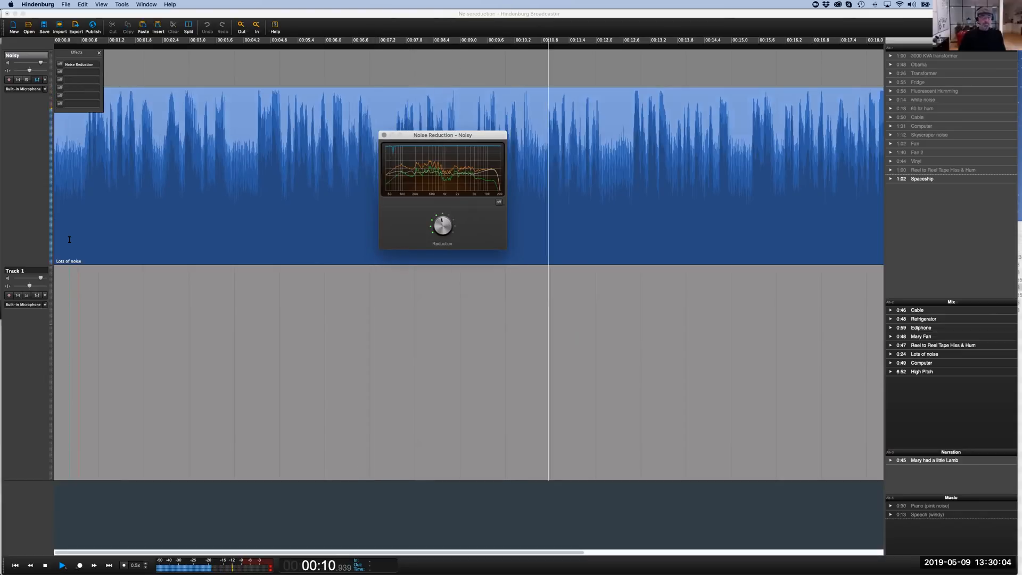
key(space)
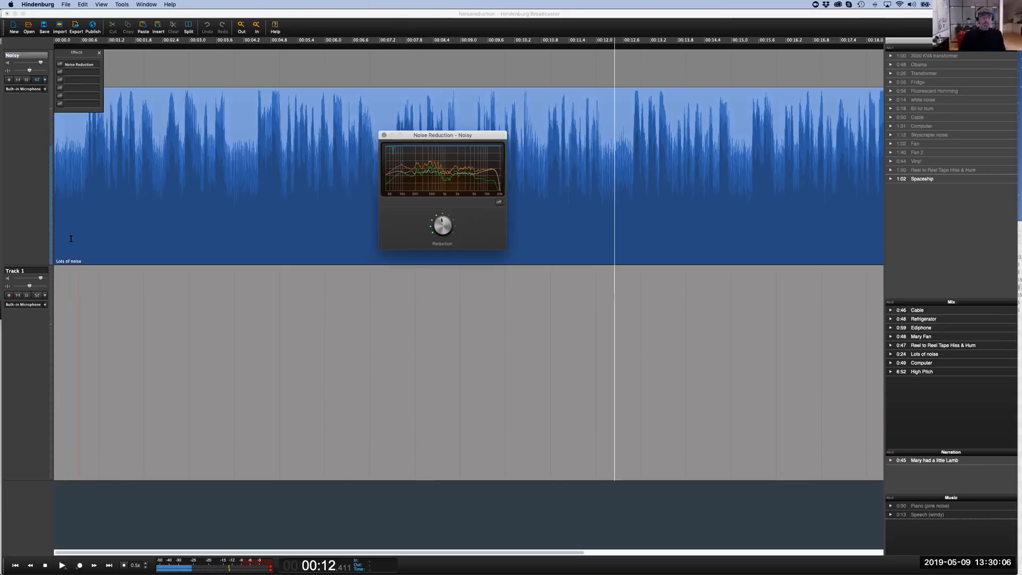
Re-enable Noise Reduction, replay the Lots of noise clip from near its start and stop playback
click(91, 240)
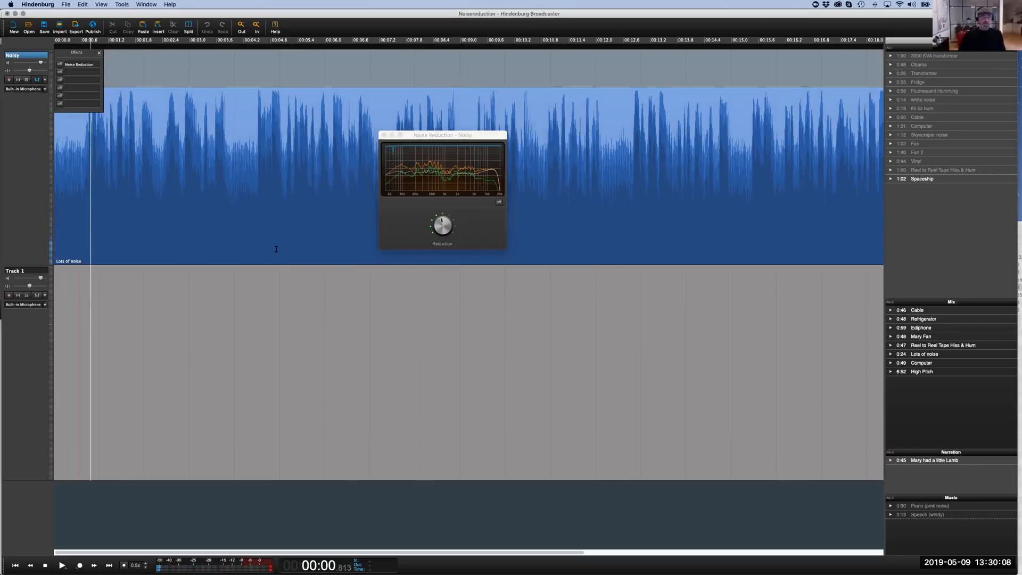
click(498, 201)
key(space)
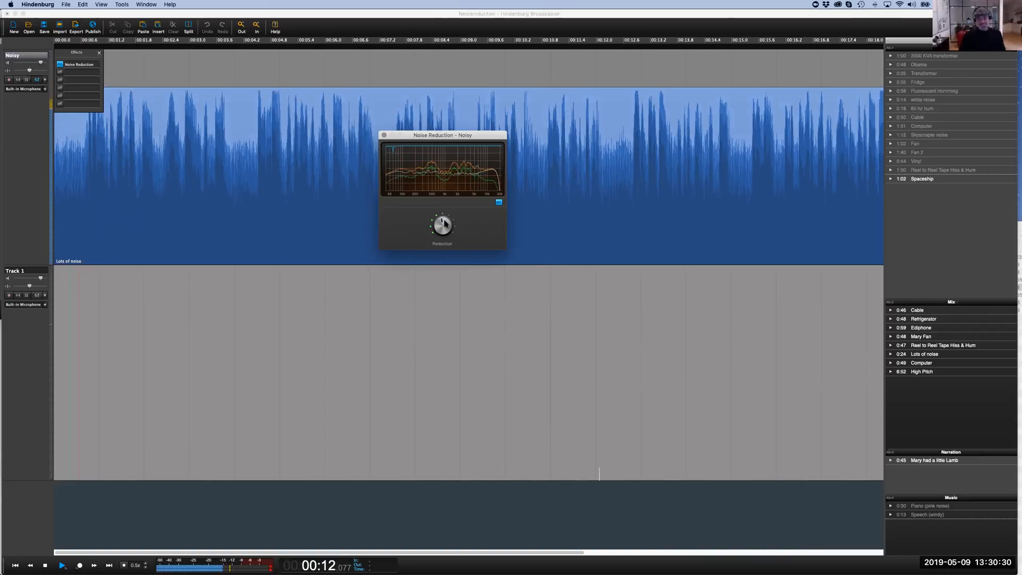
key(space)
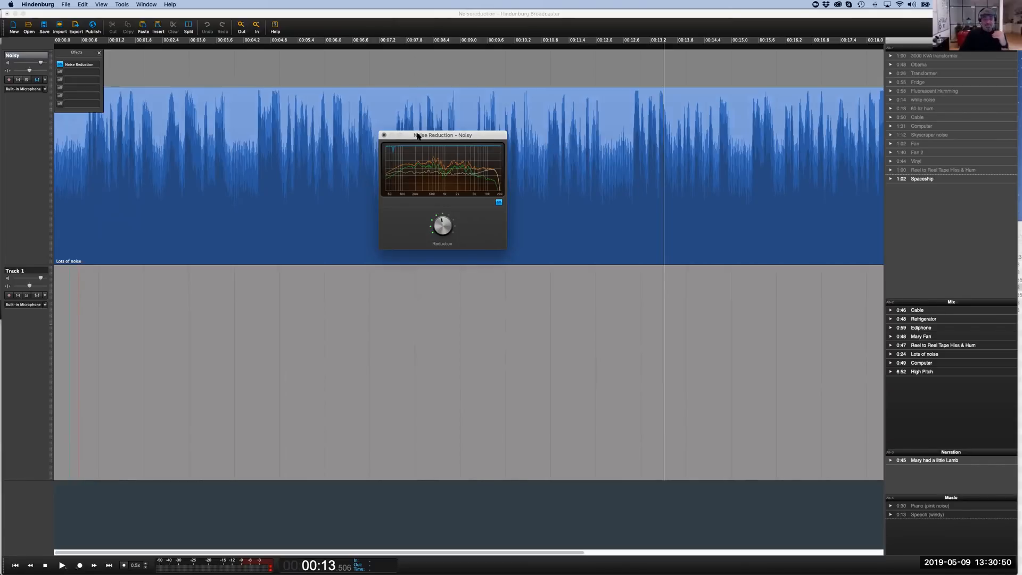
Close the Noise Reduction effect window and the Noisereduction session without saving changes
click(384, 136)
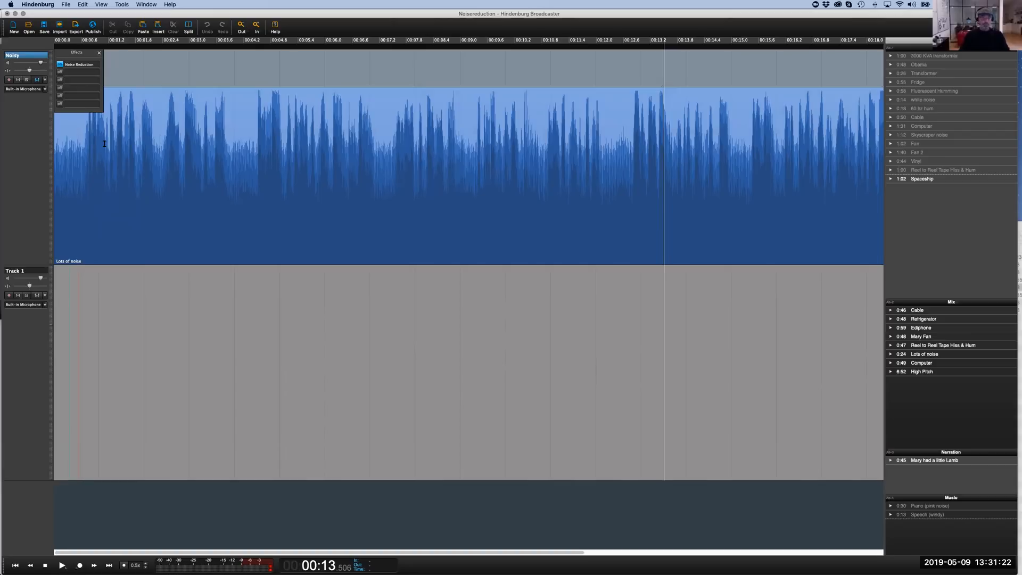
click(104, 242)
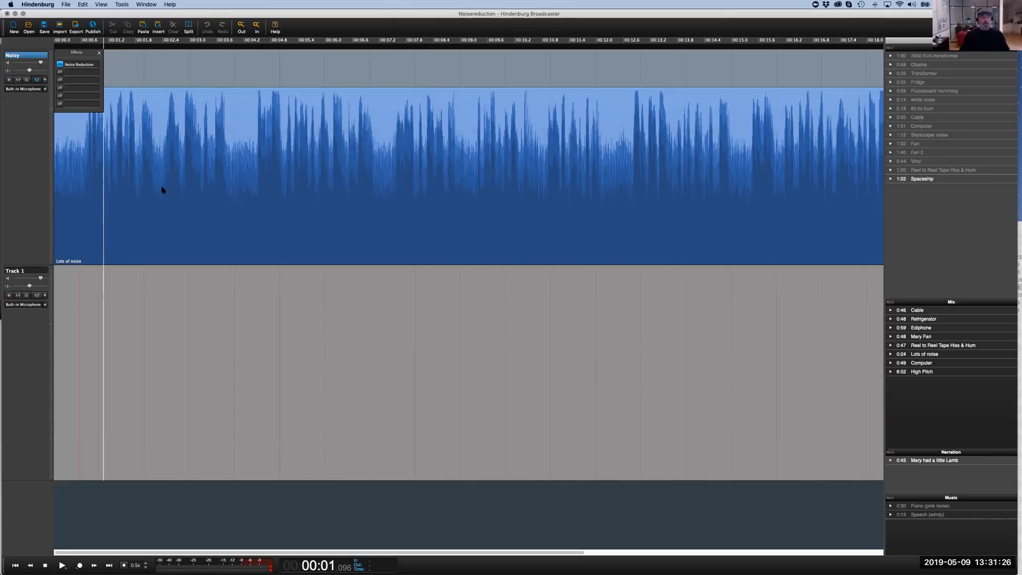
key(super+w)
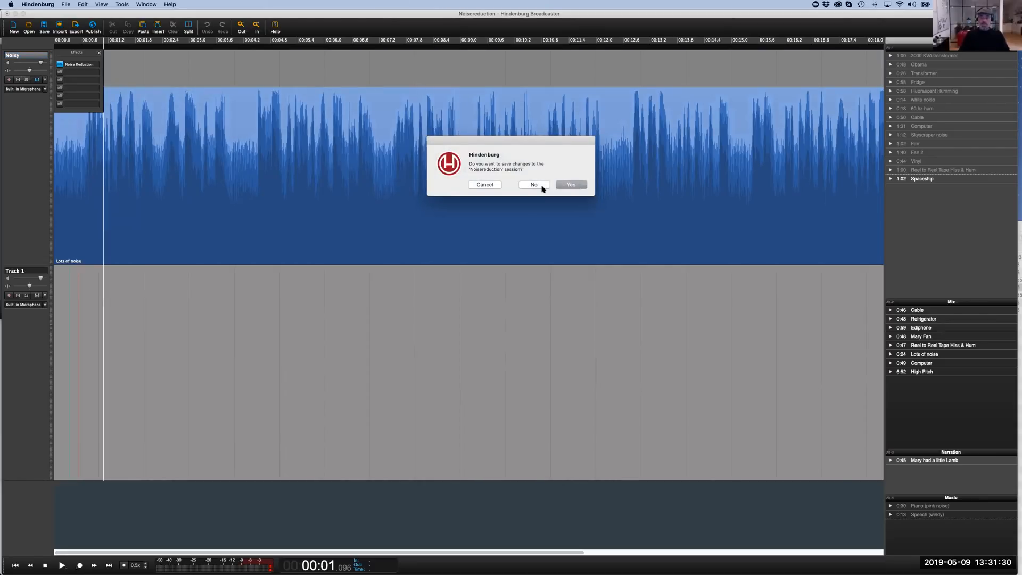
click(532, 185)
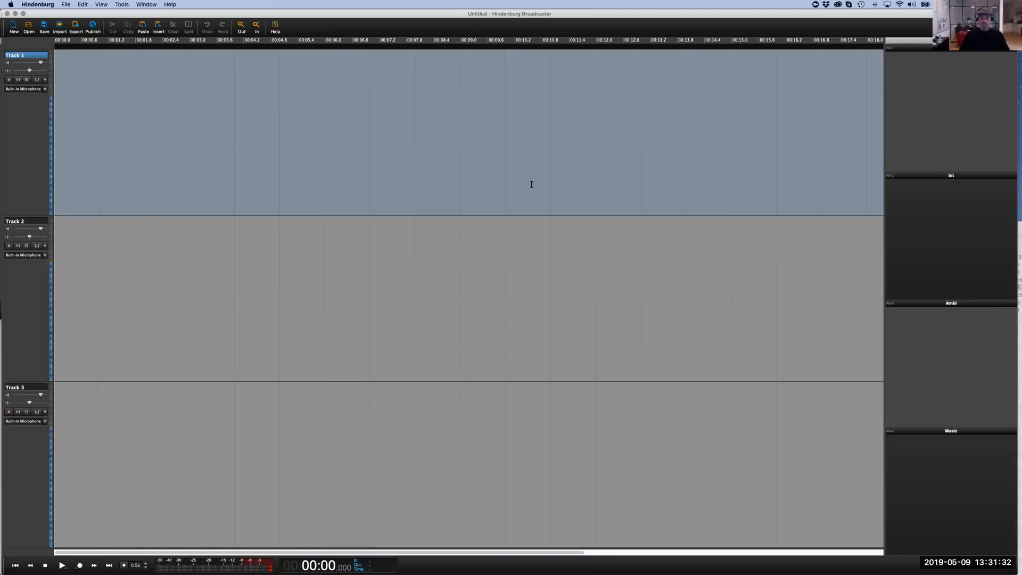
Import interview.wav from the Interview folder onto Track 1 of the untitled session
click(224, 160)
right_click(113, 113)
click(470, 194)
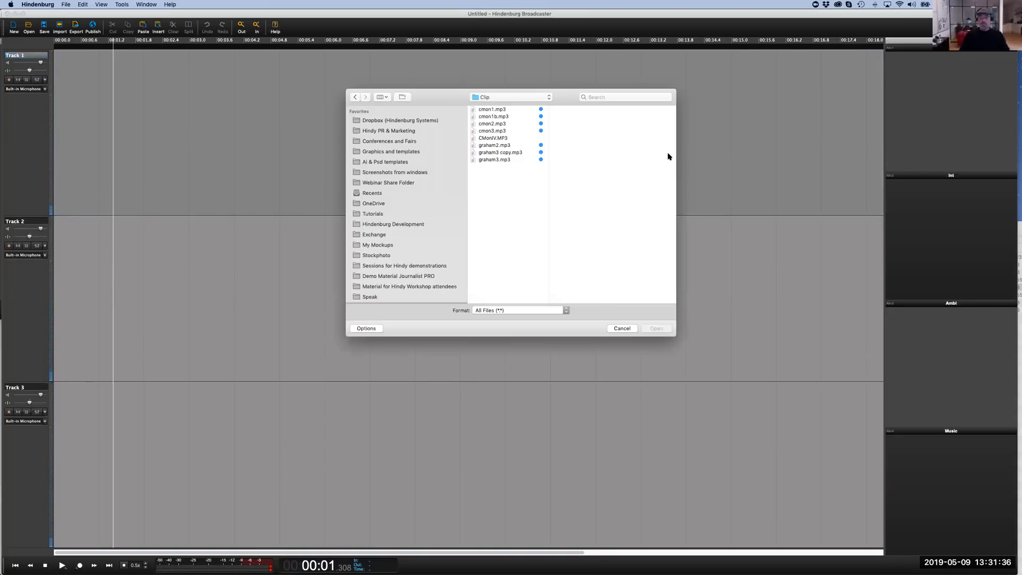
scroll(420, 262, down, 5)
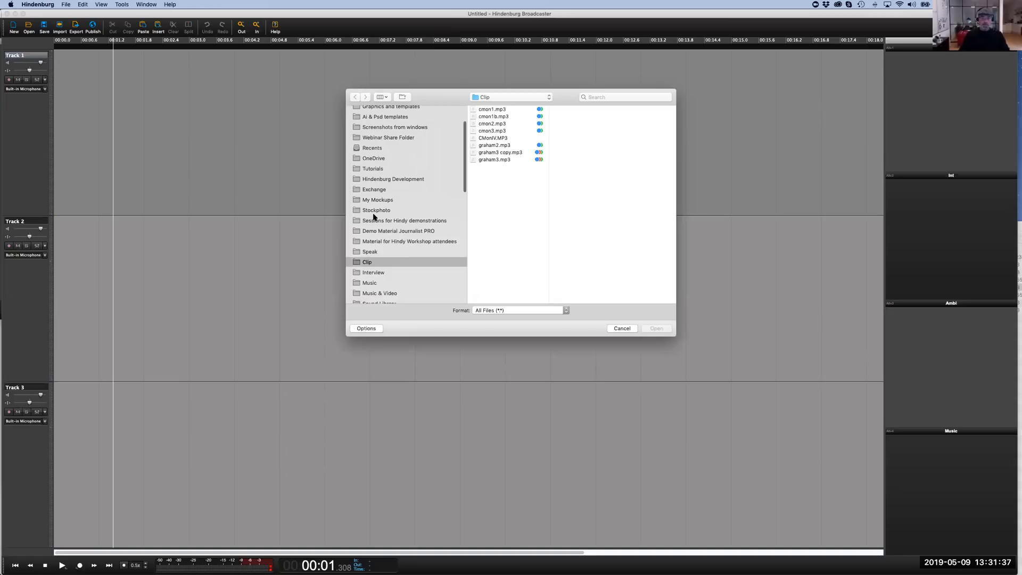
click(388, 272)
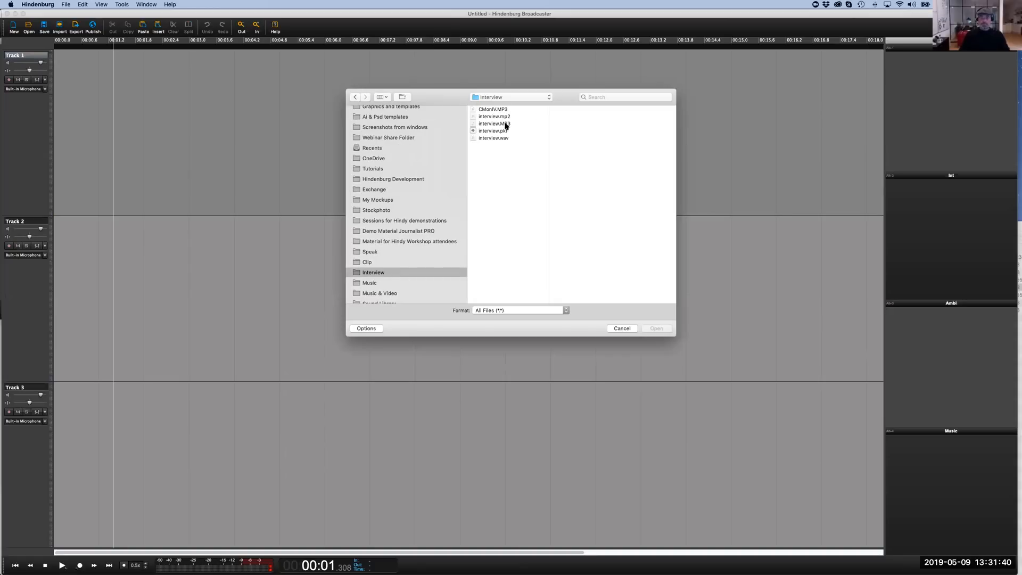
click(500, 138)
click(663, 330)
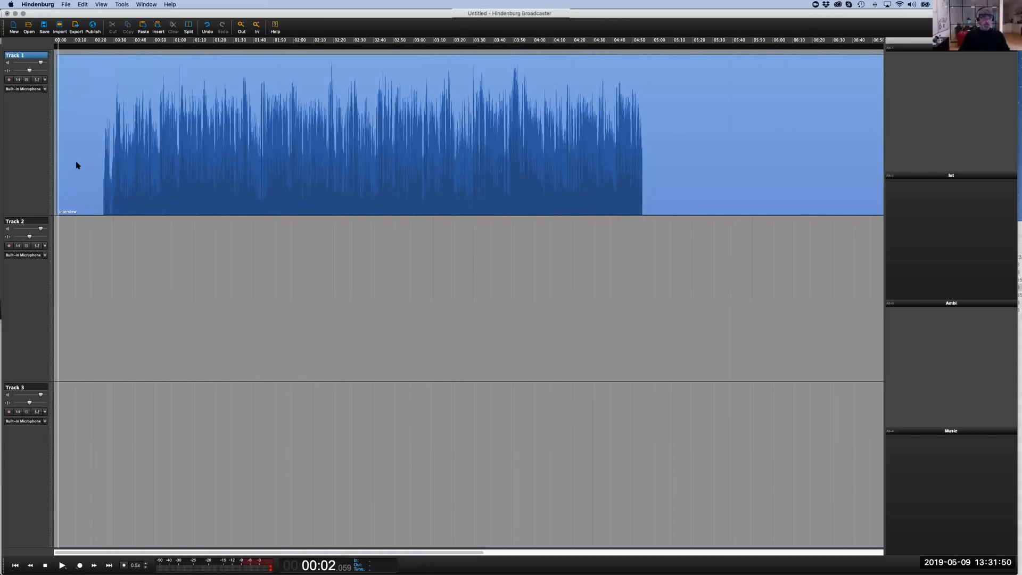
Trim the silence at the start of the Interview clip so that it begins at about 0:20
click(87, 141)
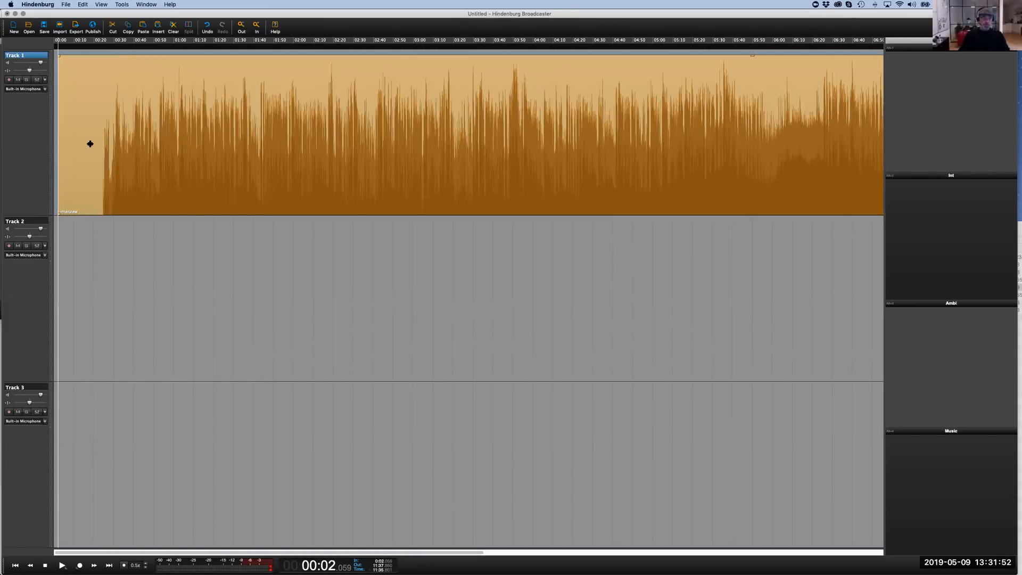
drag(59, 139, 96, 145)
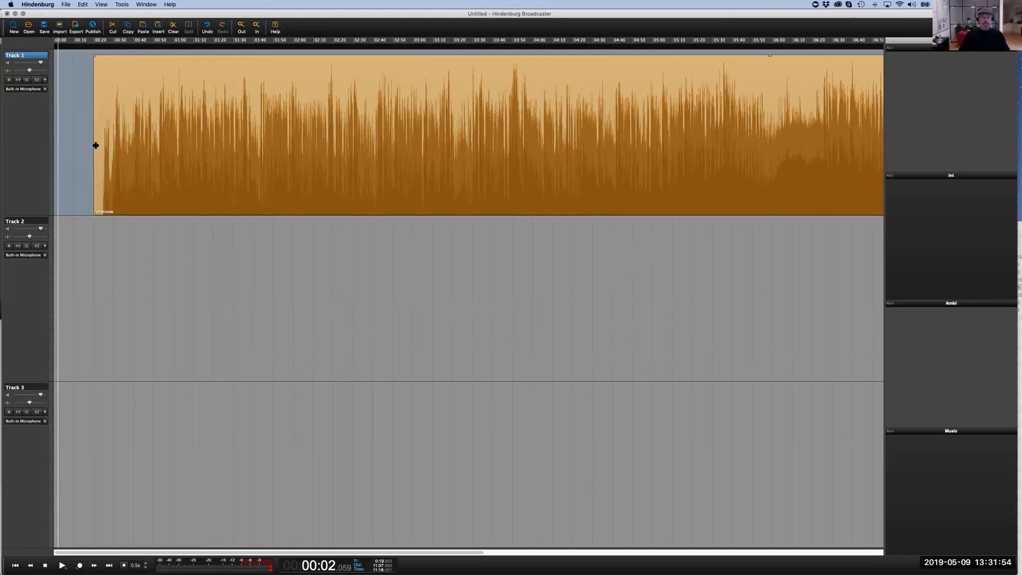
click(103, 201)
Find the gap after the interview's opening words, place the cursor at about 0:29, play briefly from there and stop
key(Up)
key(Up)
key(Up)
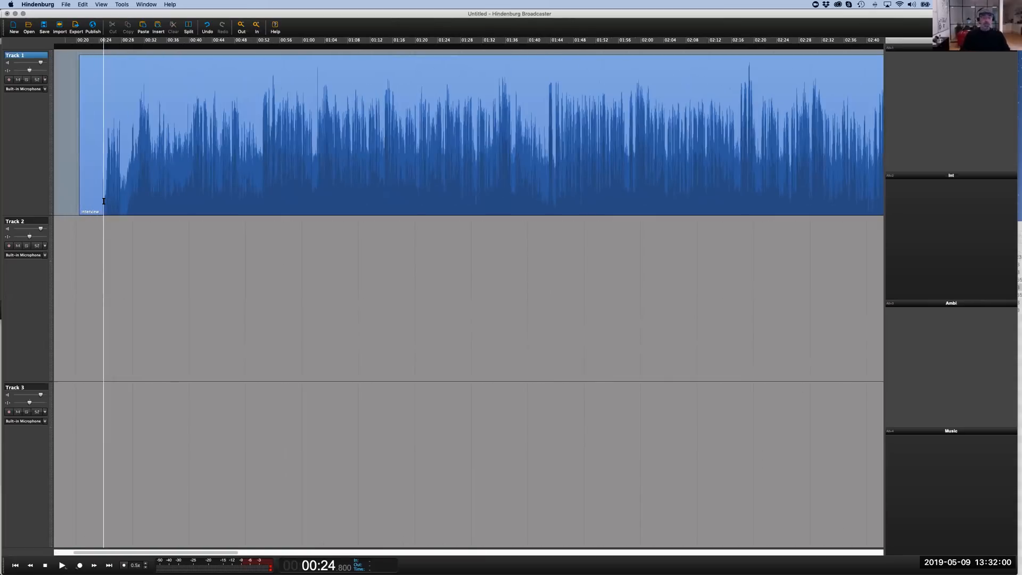
click(129, 199)
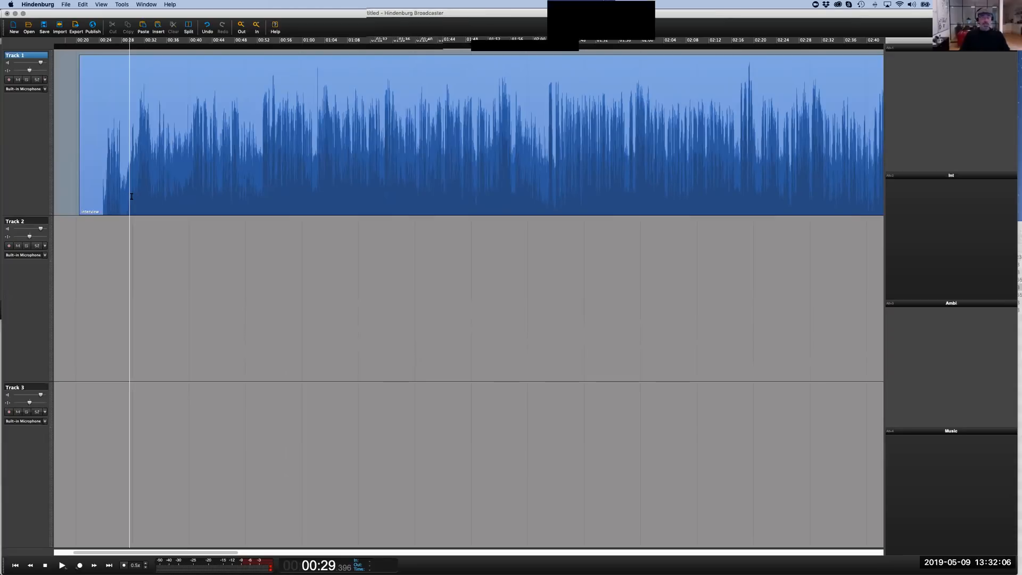
key(Down)
key(Down)
key(Down)
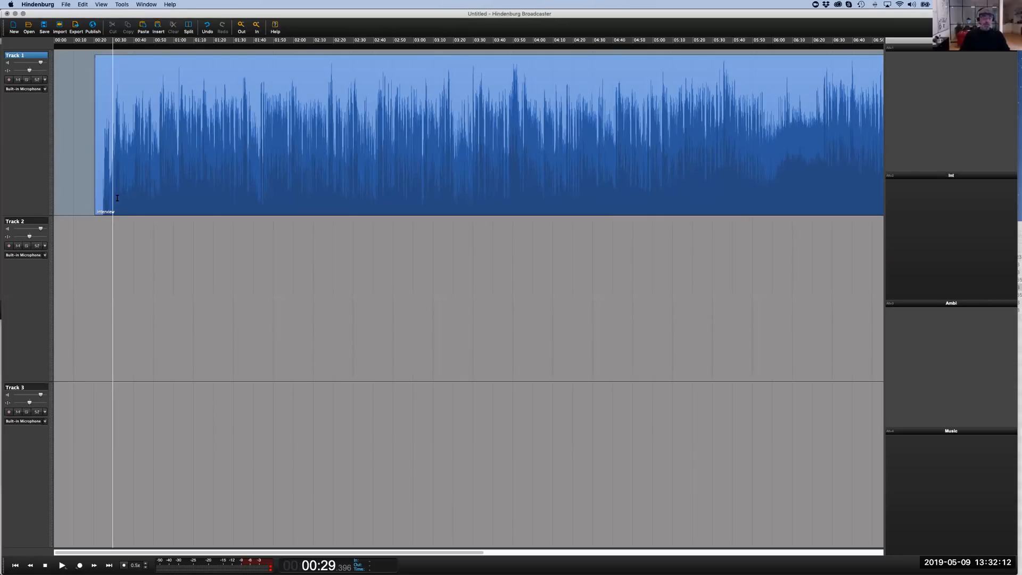
key(space)
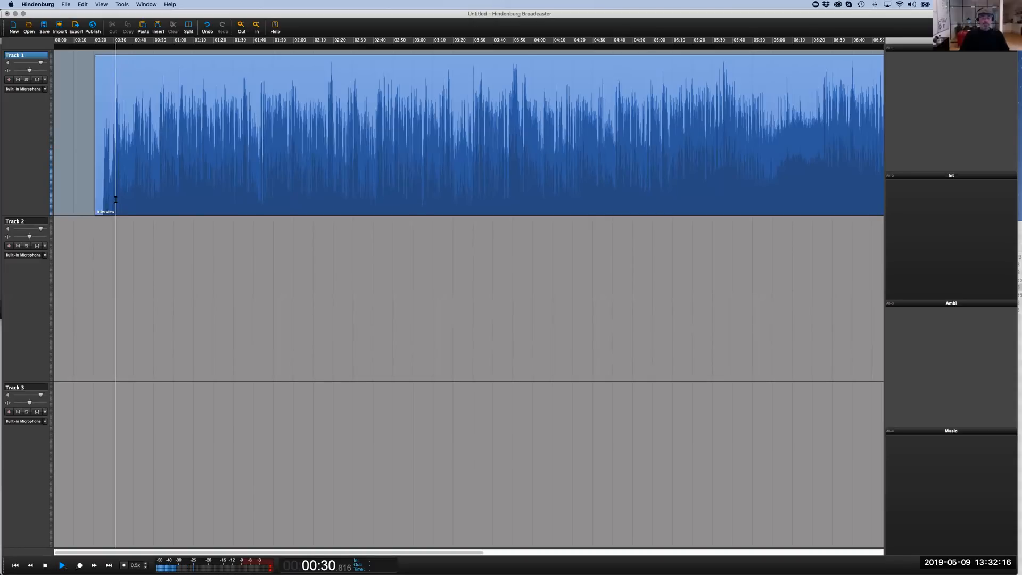
key(space)
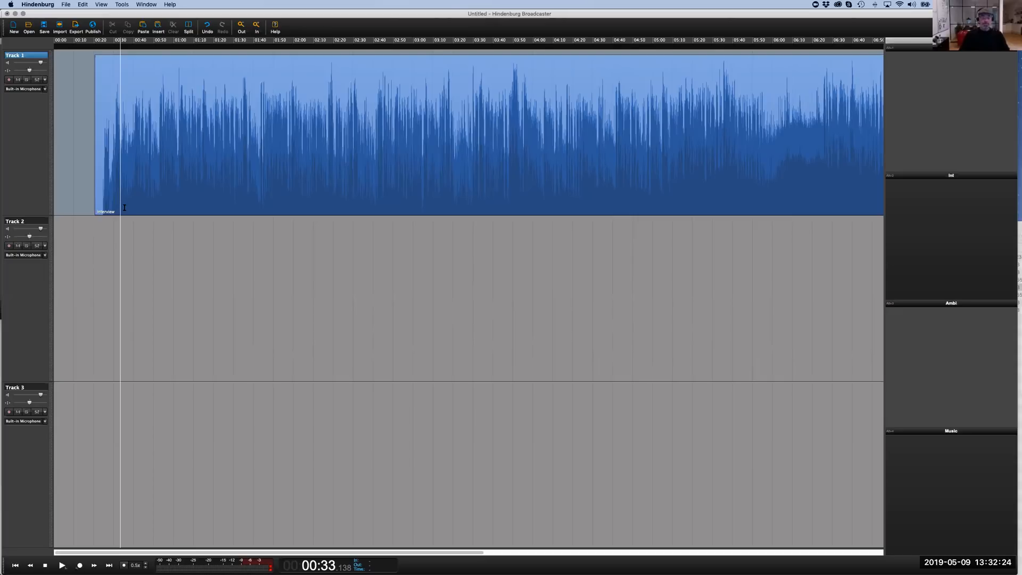
Select the interview passage from about 0:29 to 1:43, move it to Track 2, and undo the move
click(112, 207)
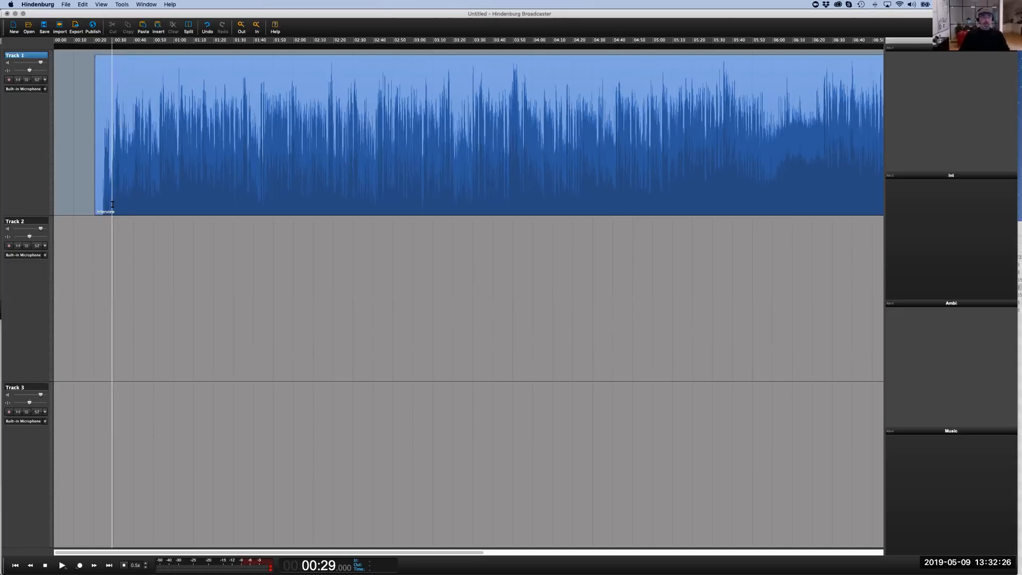
drag(113, 202, 261, 205)
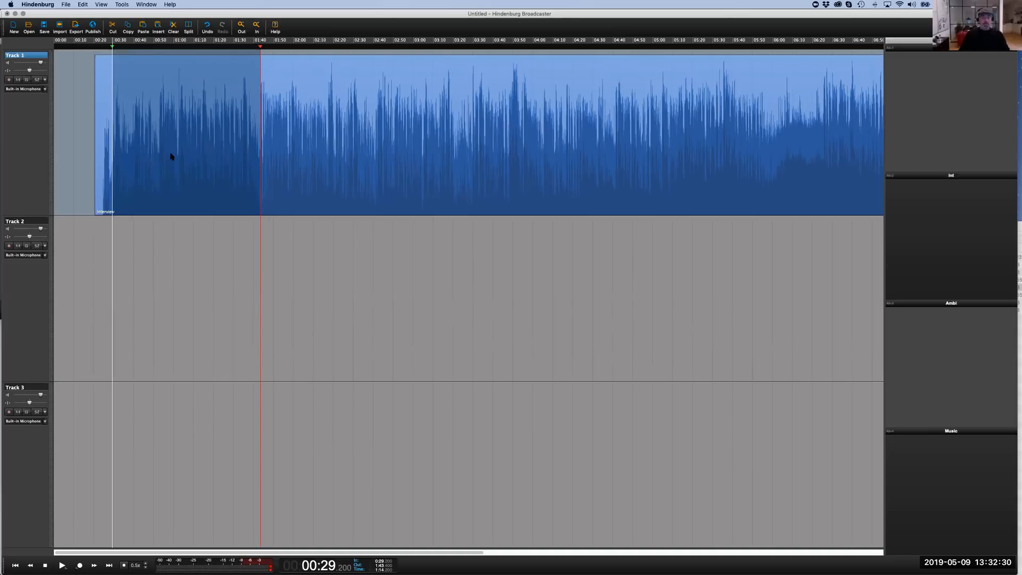
drag(181, 137, 178, 279)
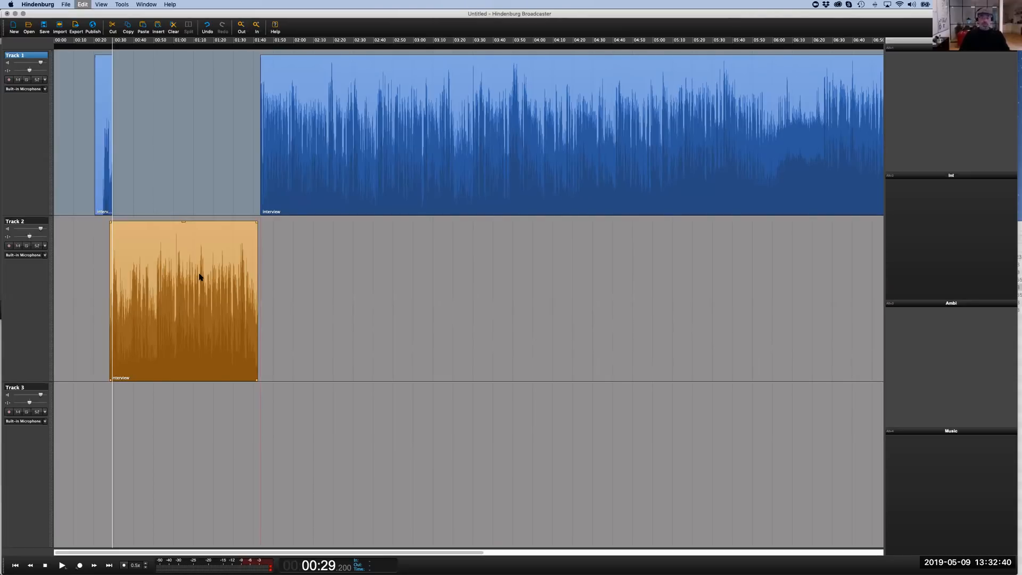
key(super+z)
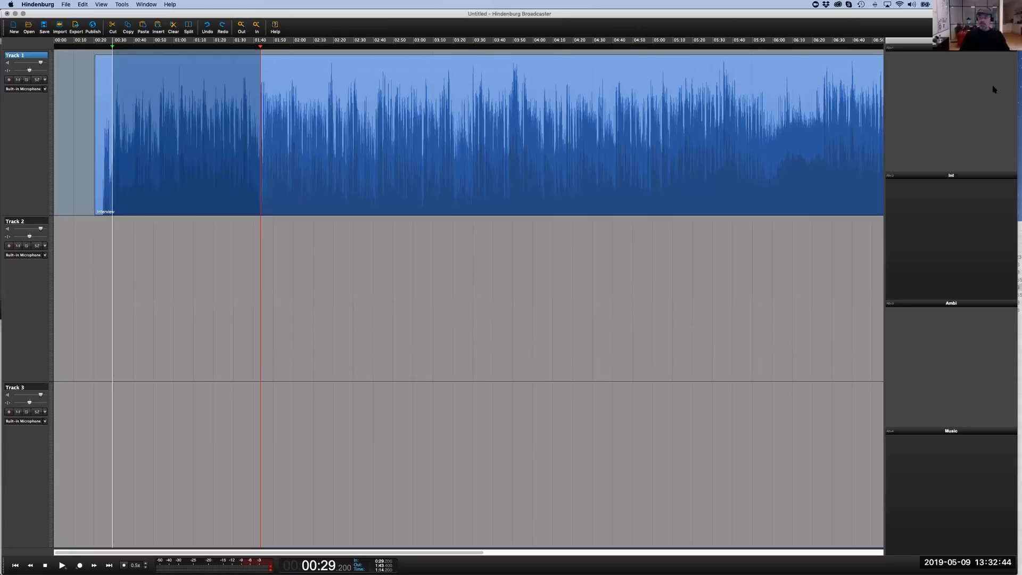
Move the selected interview passage from about 0:29 to 1:43 into the Int clipboard group and rename it Names
click(924, 247)
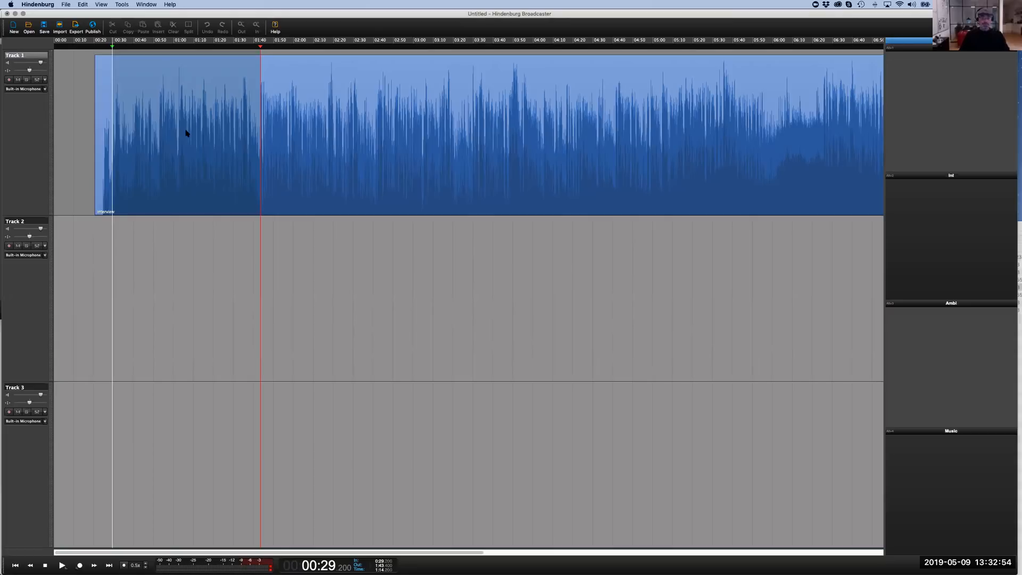
drag(189, 116, 928, 186)
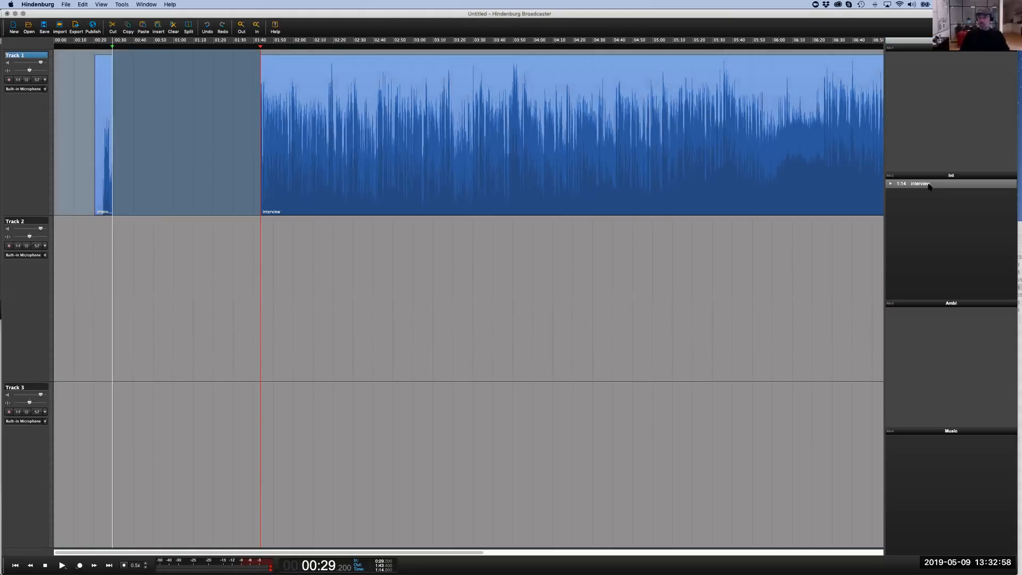
double_click(920, 184)
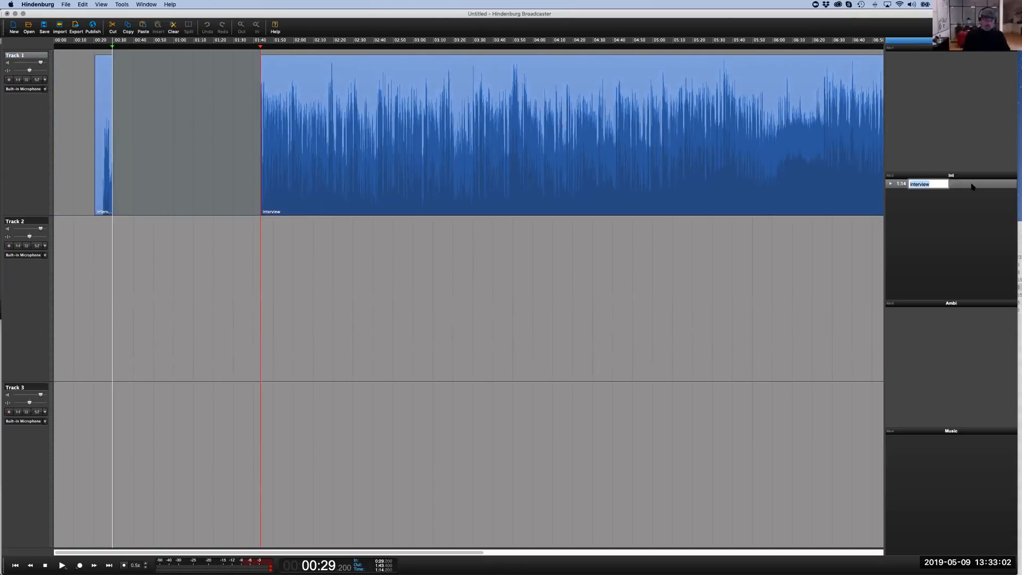
text(Names)
key(Return)
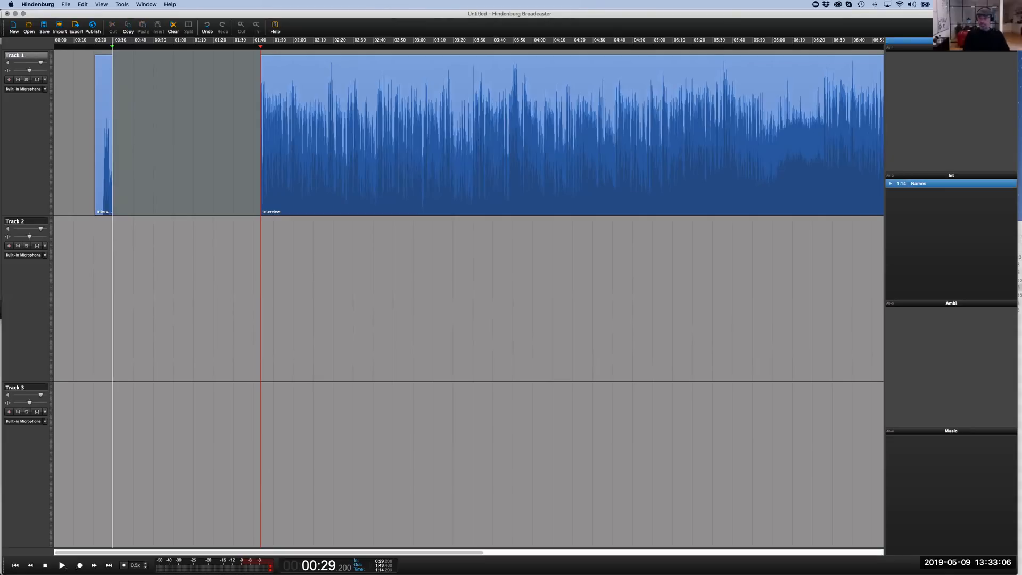
Rename the Int clipboard group with the interviewee's first name
double_click(952, 175)
text(Simo)
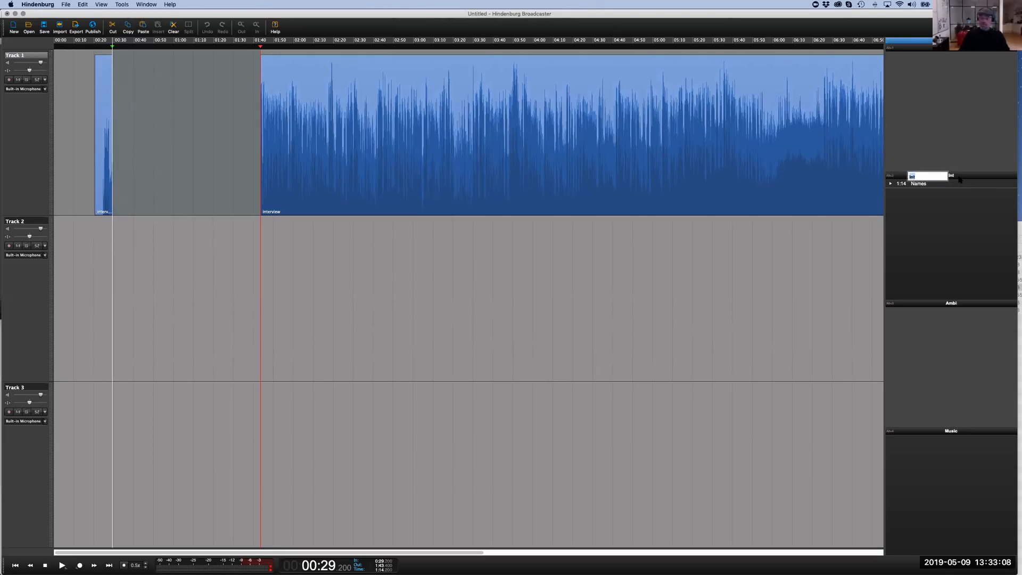
text(n)
key(Return)
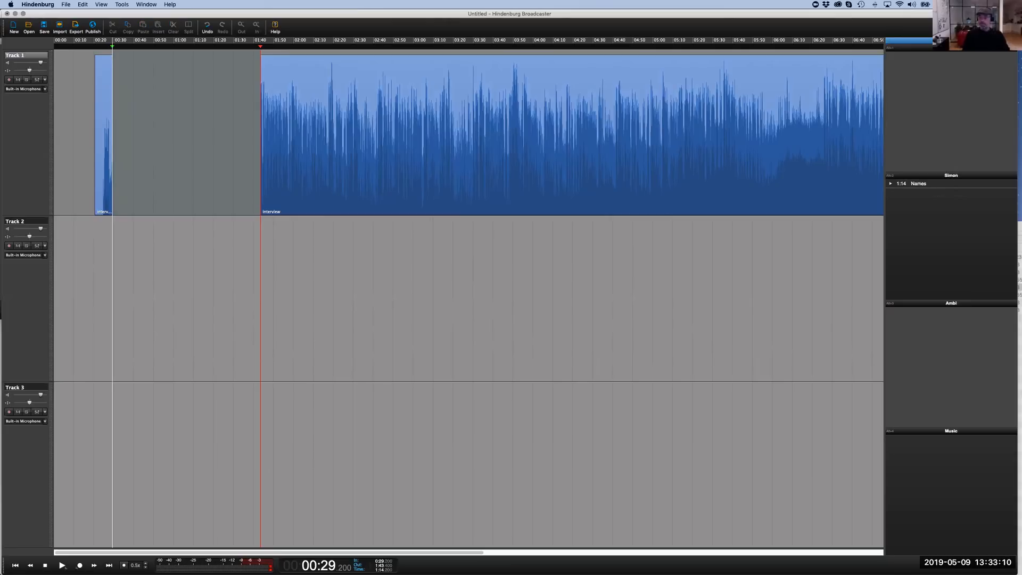
Play from about 1:57, move the passage from about 1:58 to 2:22 below Names in the clipboard and rename it Organic
click(288, 205)
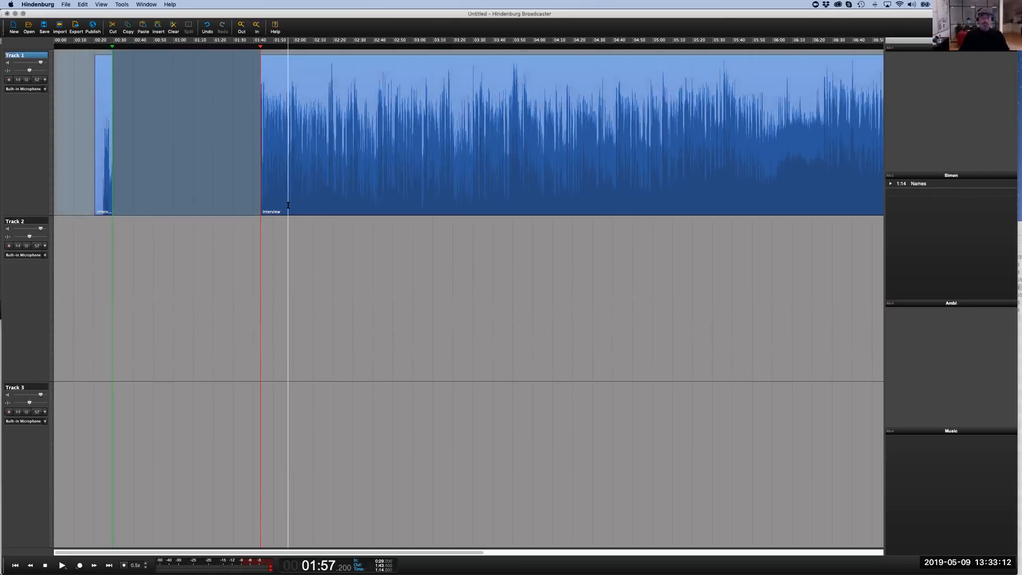
key(space)
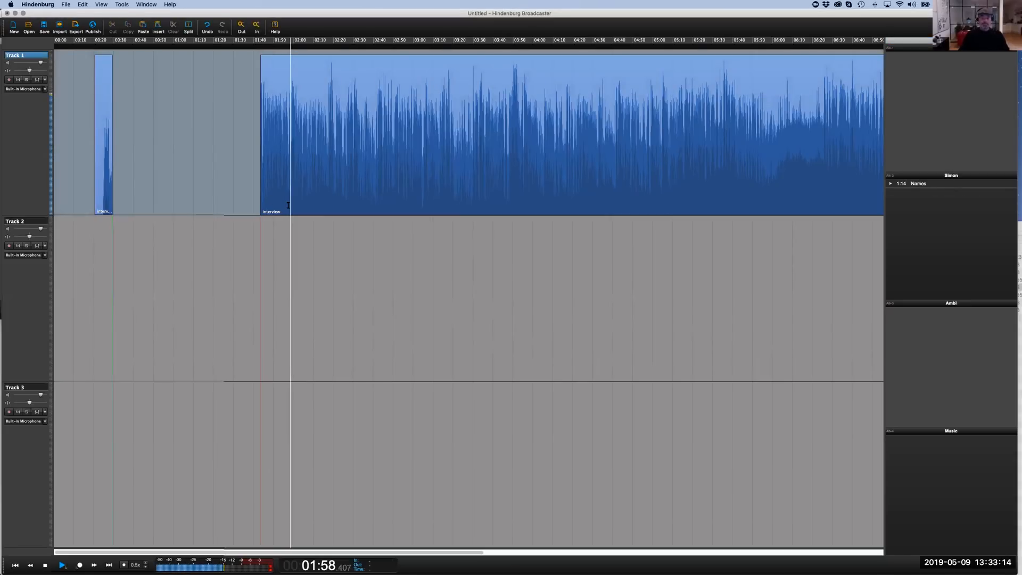
key(Up)
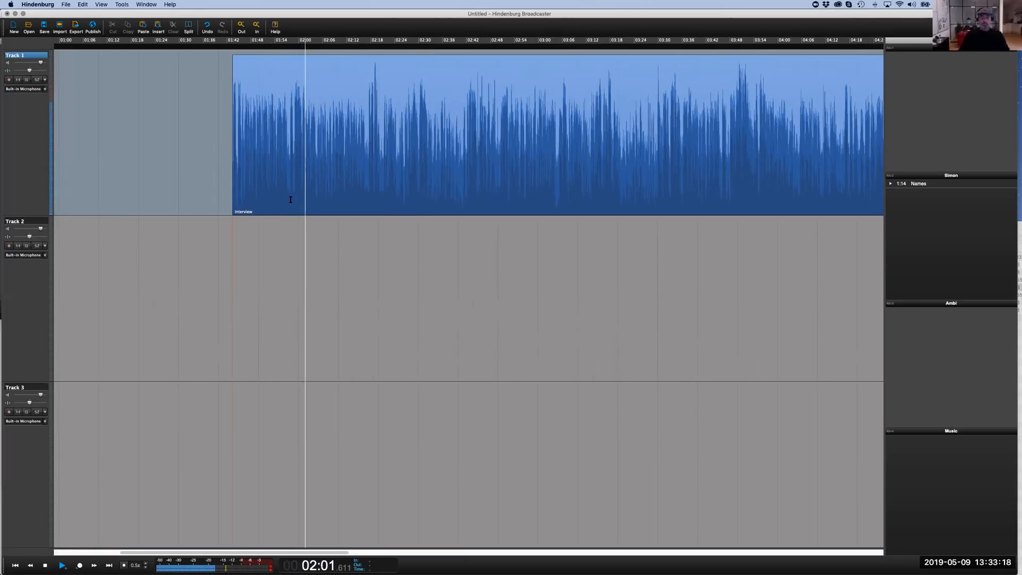
drag(292, 200, 927, 193)
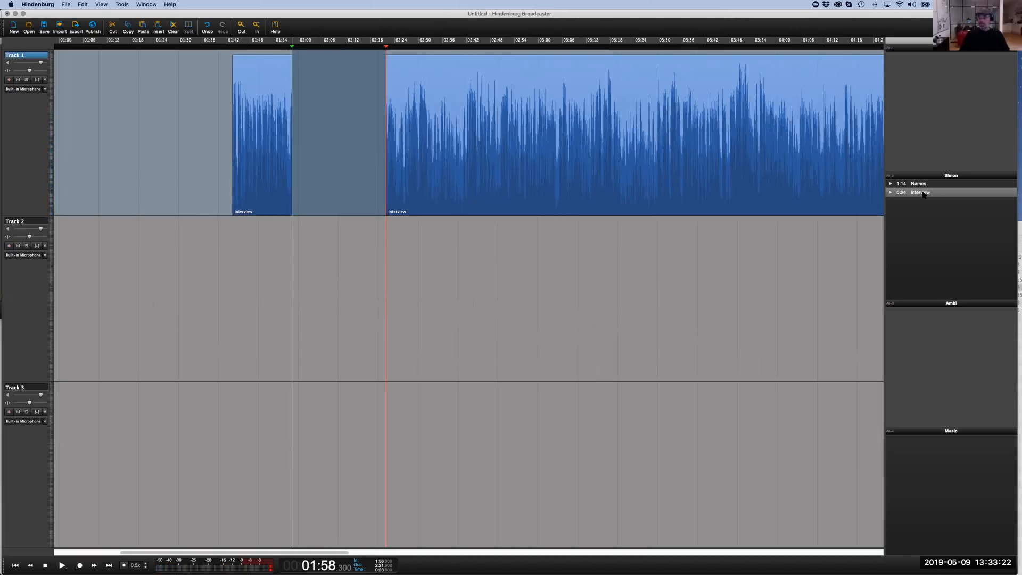
double_click(927, 193)
text(Organic)
key(Return)
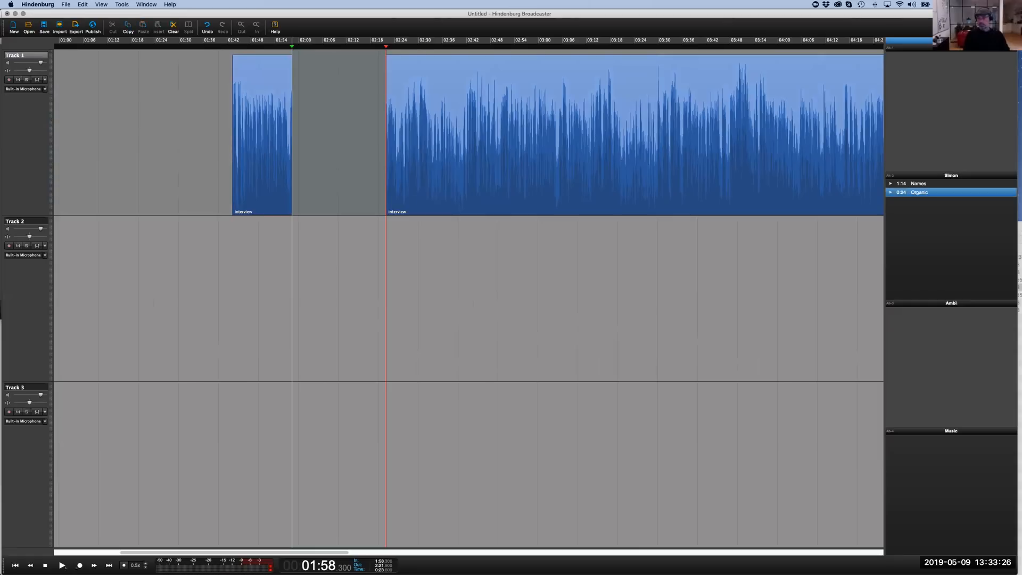
Preview the Names clip in the clipboard for a few seconds and stop playback
click(920, 185)
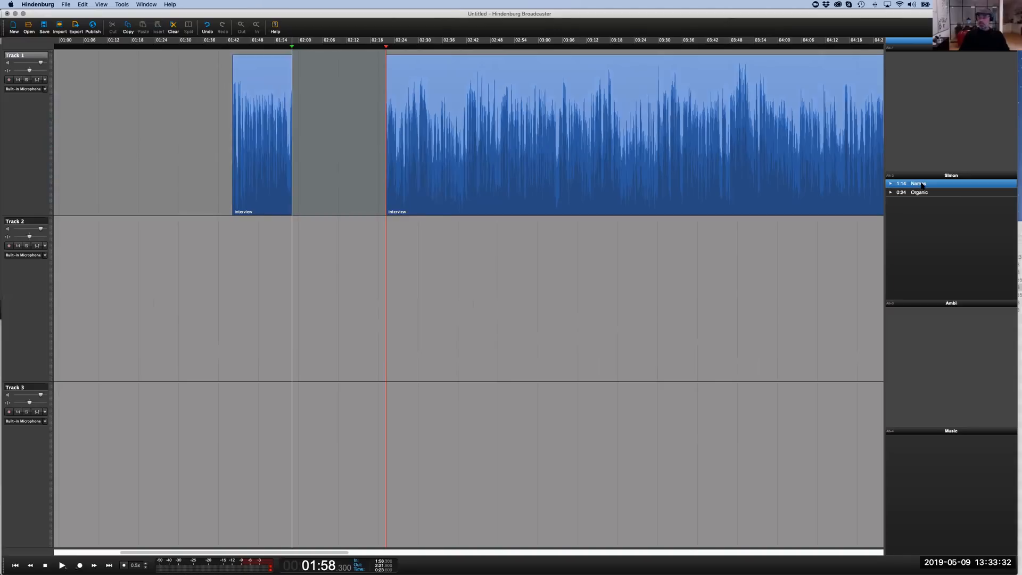
key(space)
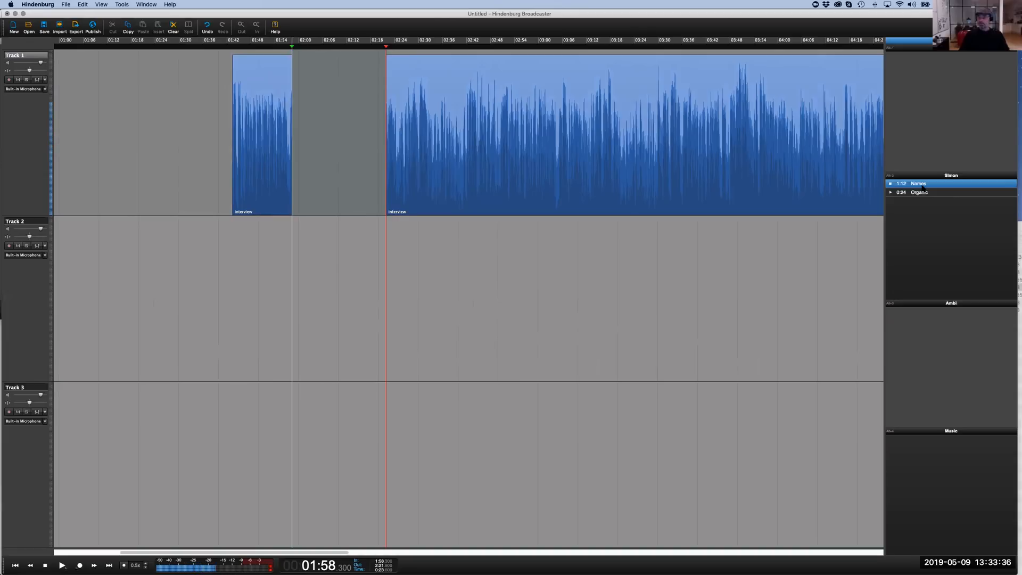
key(space)
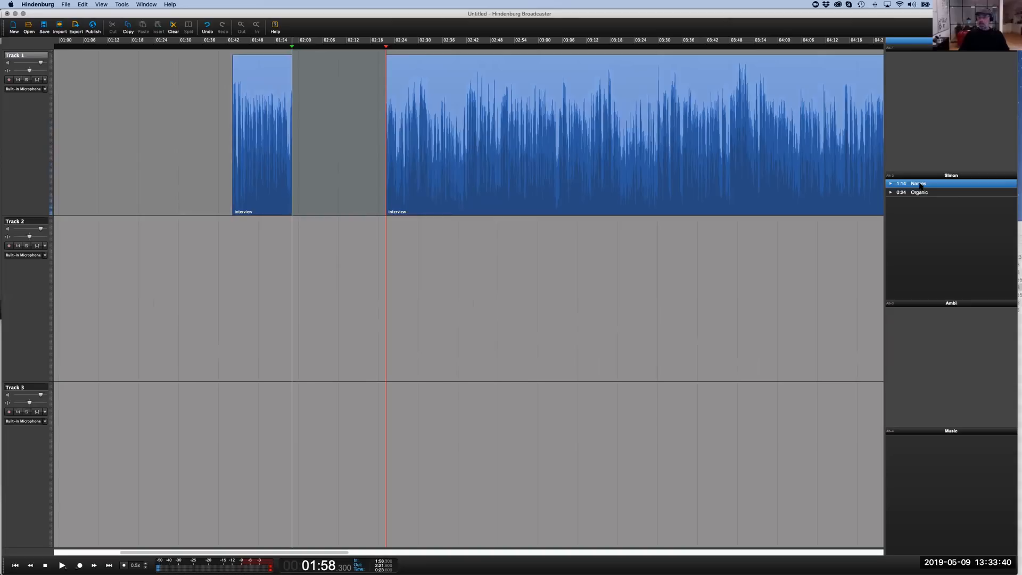
Place the Names clip from the clipboard on Track 2 at about 2:02, and undo the placement
mouse_move(920, 184)
mouse_down()
mouse_move(155, 298)
mouse_move(308, 296)
mouse_up()
click(318, 285)
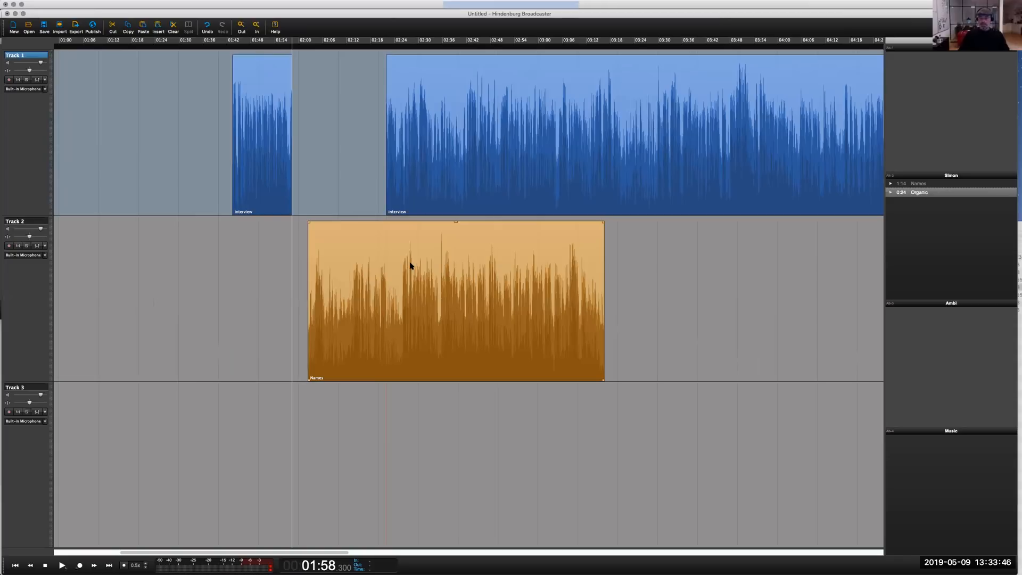
double_click(544, 259)
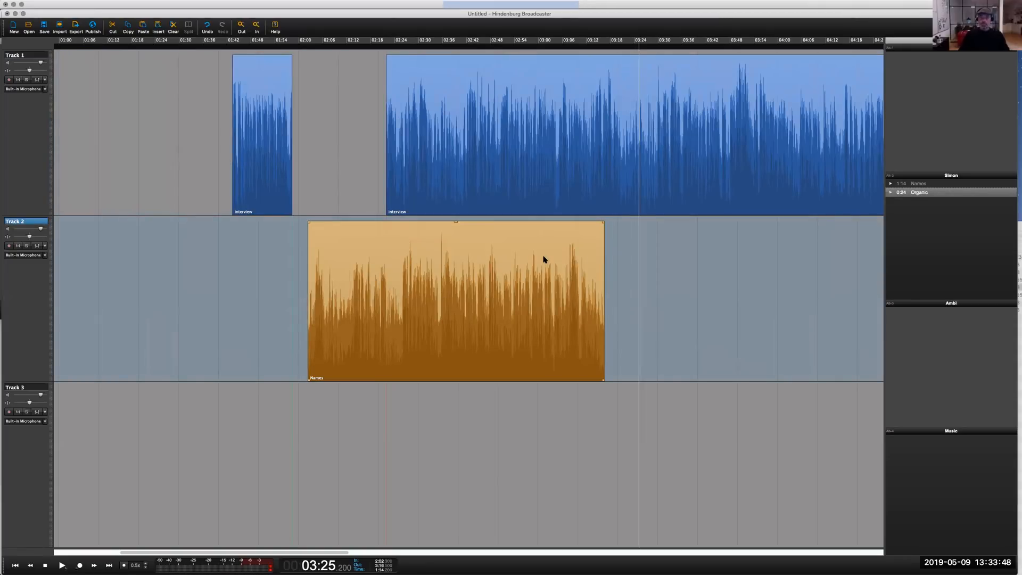
key(super+z)
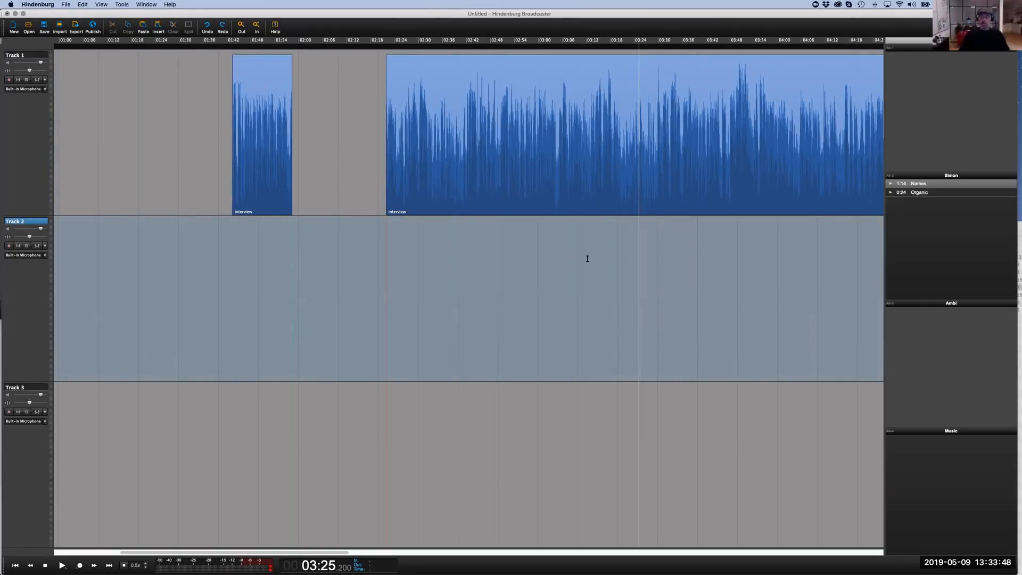
Listen to the remaining interview from about 2:26 and place the cursor in the short pause at about 2:30
click(394, 204)
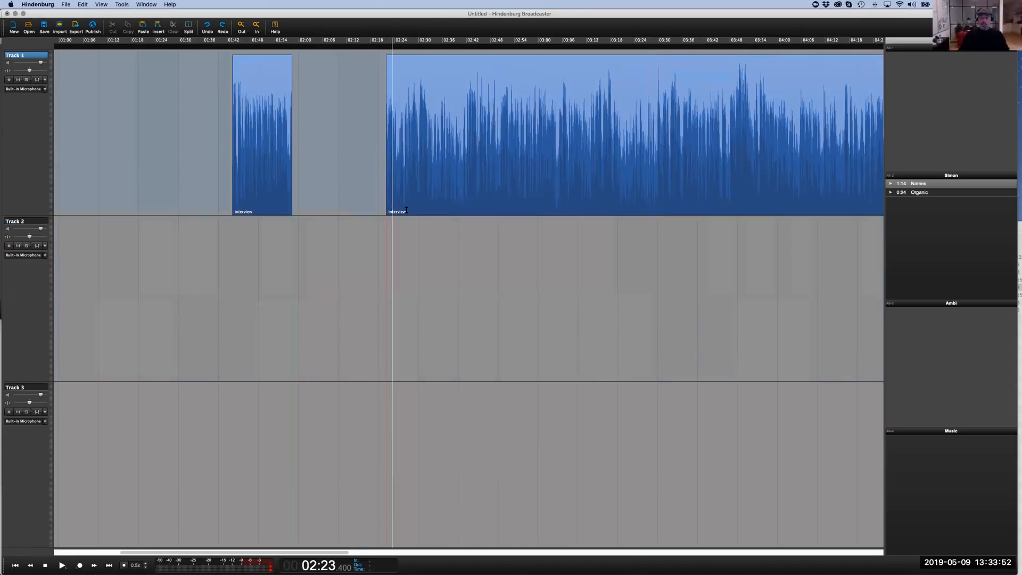
key(super+plus)
key(super+plus)
key(super+plus)
click(392, 202)
key(super+plus)
click(395, 205)
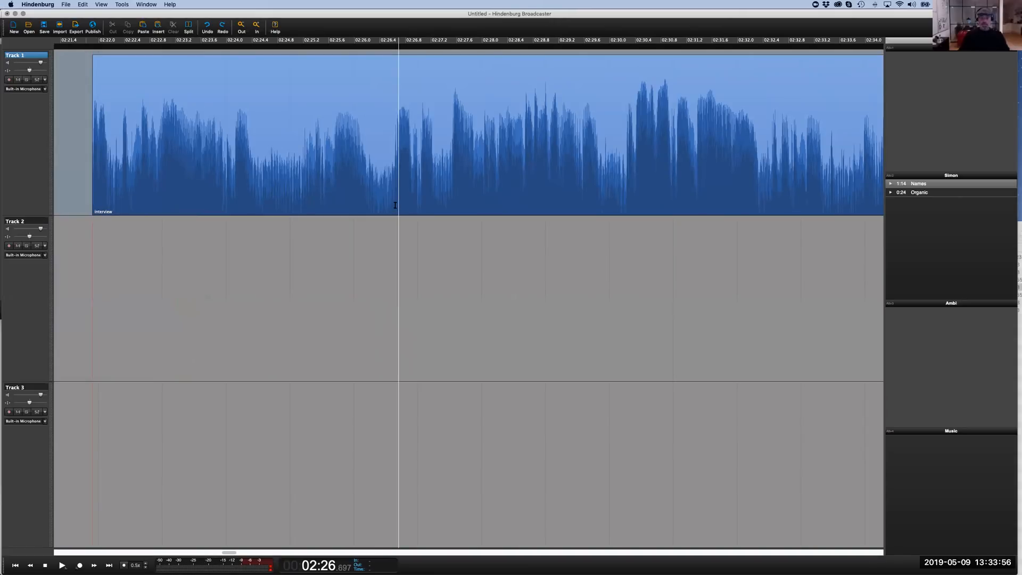
key(space)
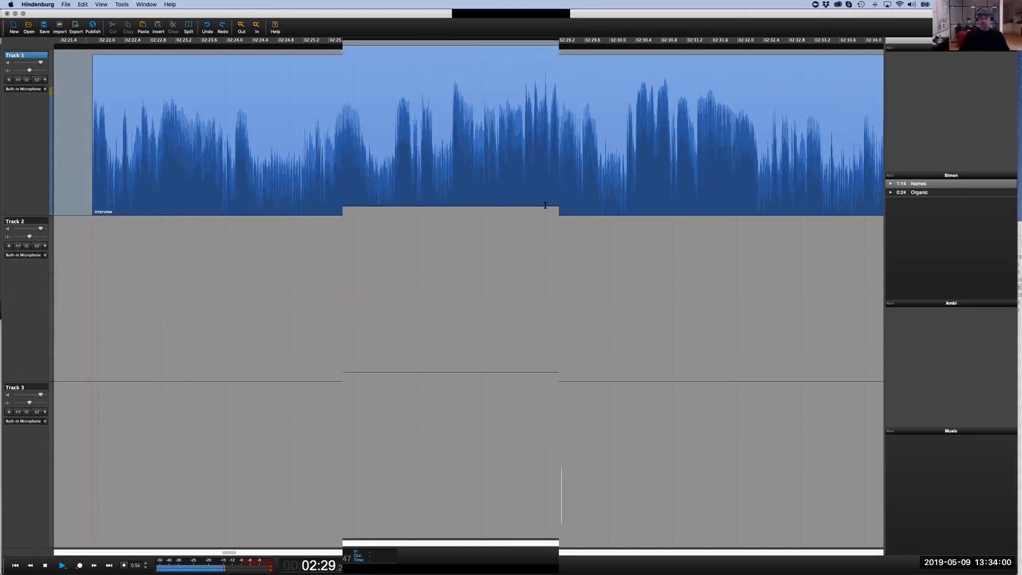
key(space)
click(623, 201)
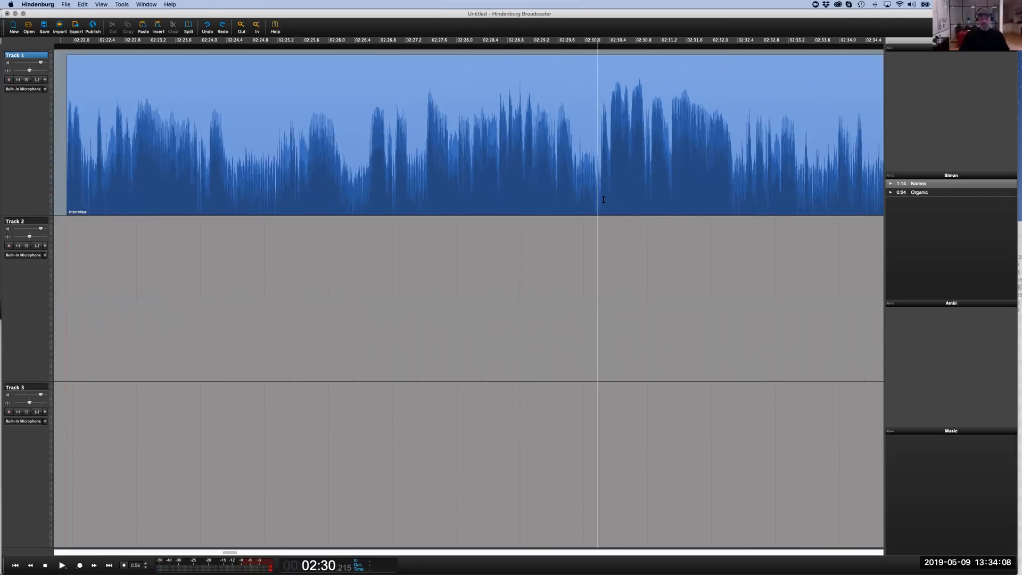
Cut the section from about 02:30.2 to 02:32.5 out of the interview clip on Track 1
click(601, 200)
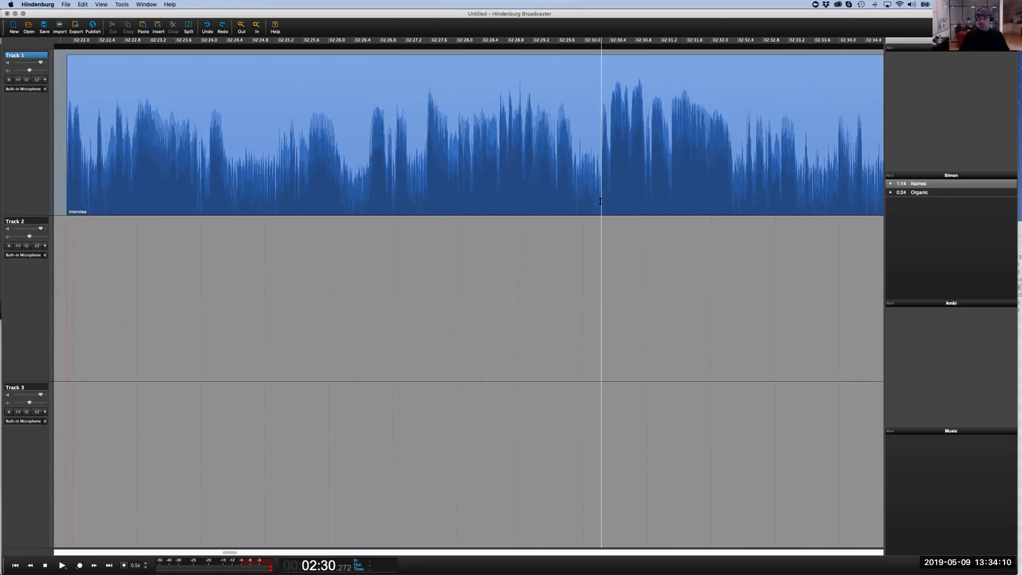
click(742, 201)
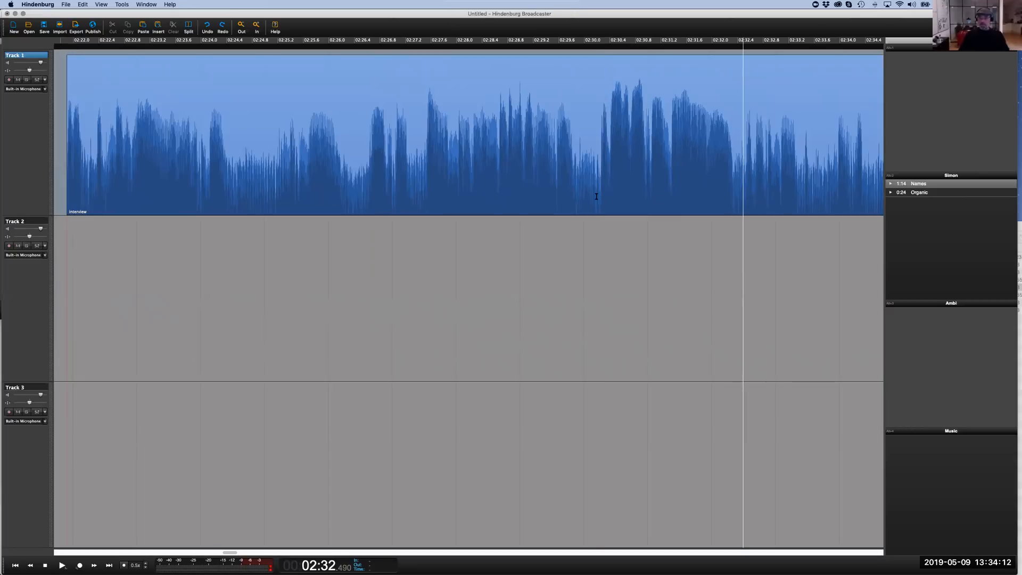
shift+click(595, 193)
right_click(630, 152)
click(644, 167)
Create a crossfade about 0.3 s long between the two interview clips at the cut near 02:30
click(632, 123)
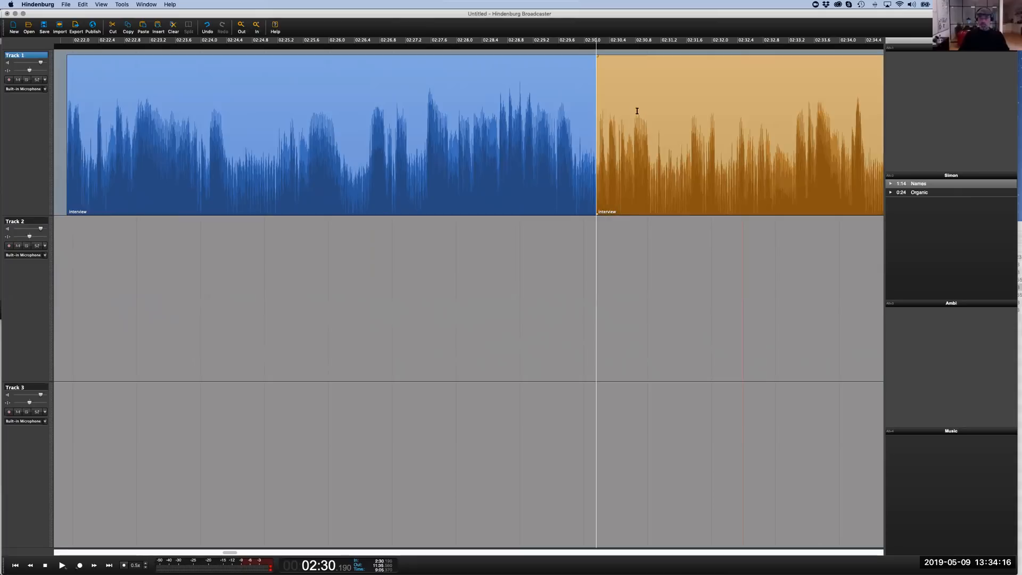
drag(598, 218, 576, 214)
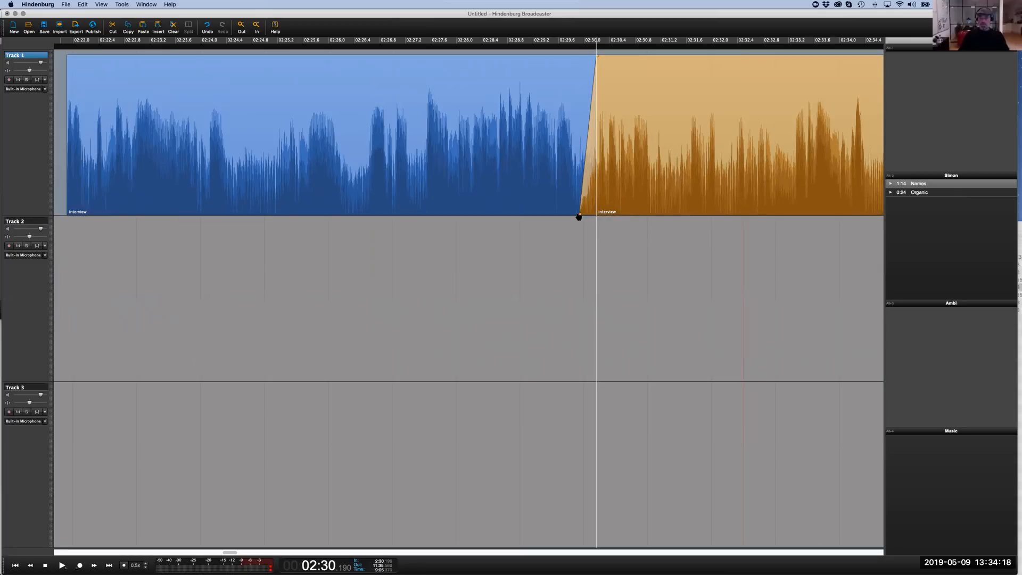
click(523, 203)
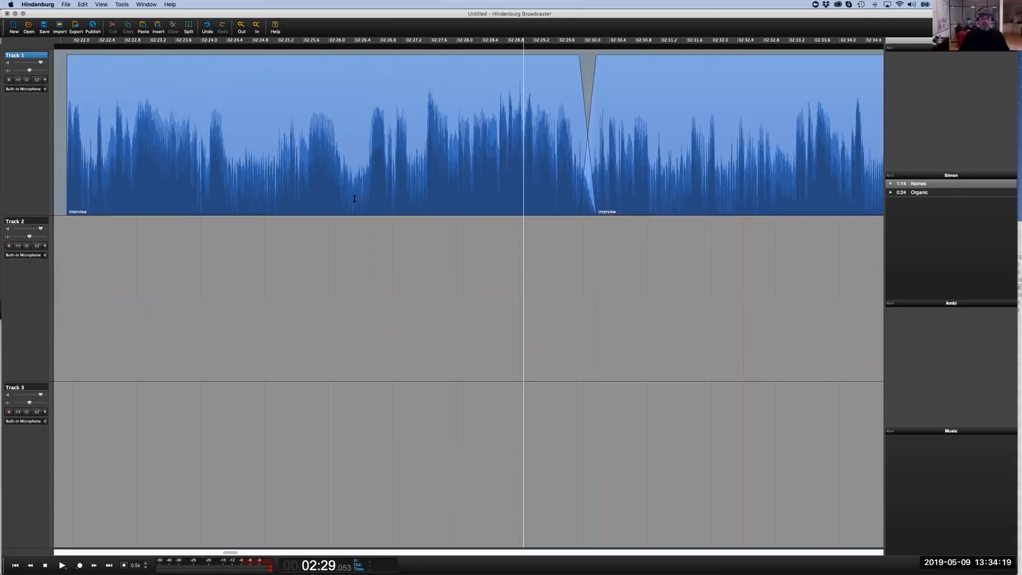
Cut a section about 0.75 s long, starting near 02:26.6, out of the first interview clip on Track 1
scroll(355, 199, down, 5)
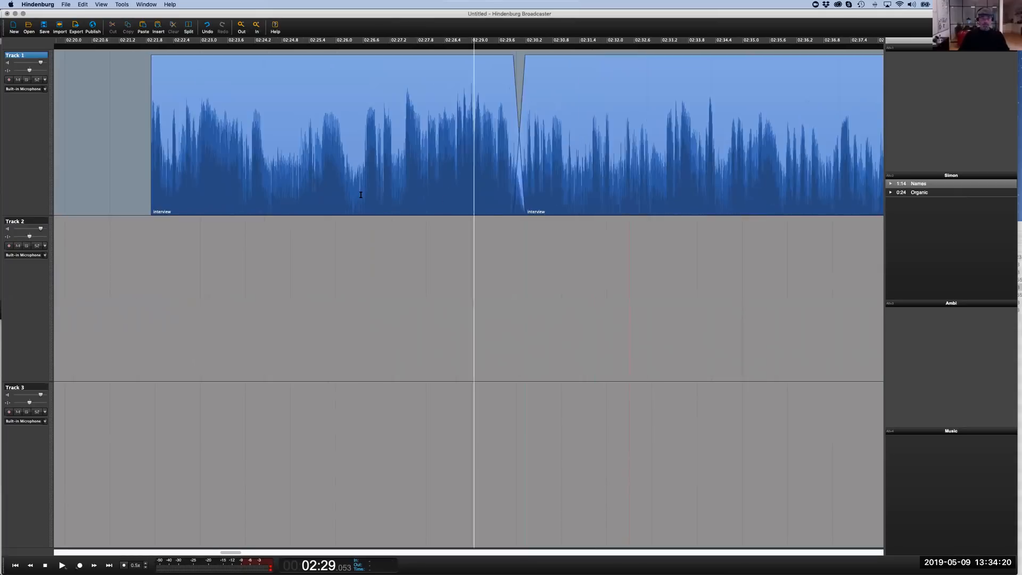
click(361, 195)
drag(378, 196, 383, 195)
right_click(376, 178)
click(387, 194)
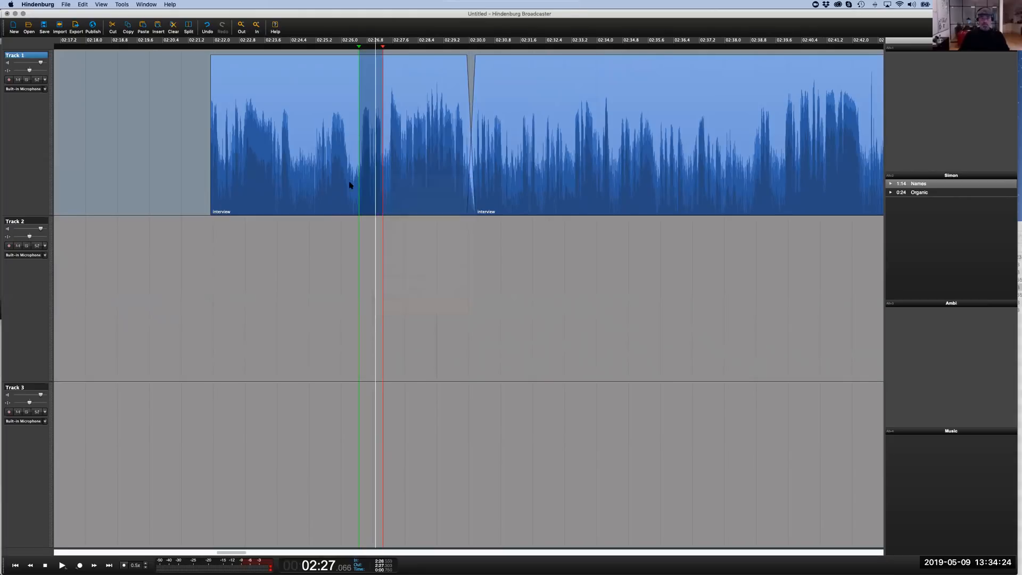
Move the first interview clip about 2.6 s earlier and add a fade-in of about 0.3 s to the clip after it
drag(330, 160, 243, 152)
click(364, 60)
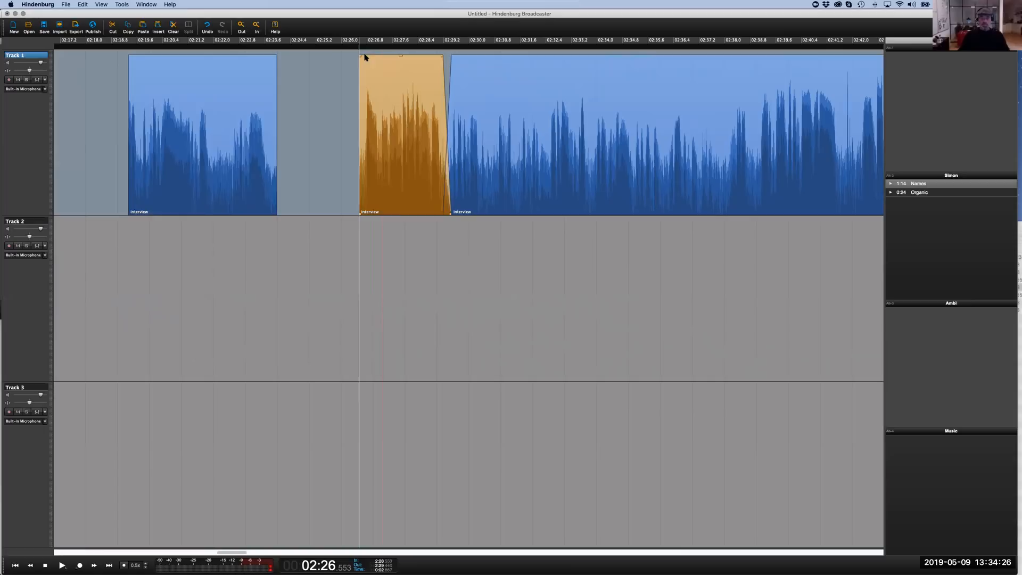
drag(365, 56, 371, 55)
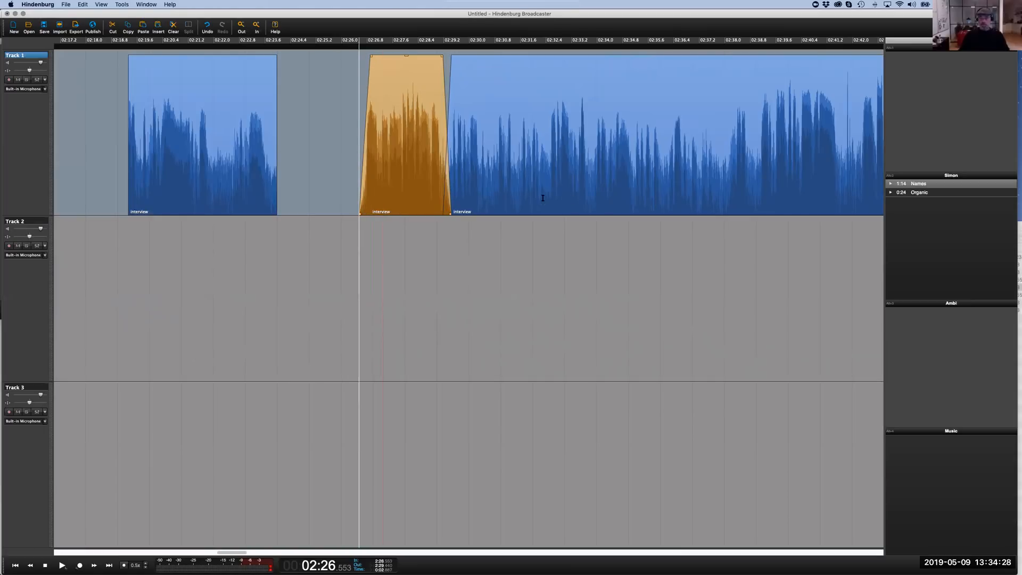
Cut the section from about 02:31.7 to 02:33.9 on Track 1 and leave the remaining clip starting near 02:33.2
click(574, 198)
drag(523, 198, 593, 199)
right_click(582, 142)
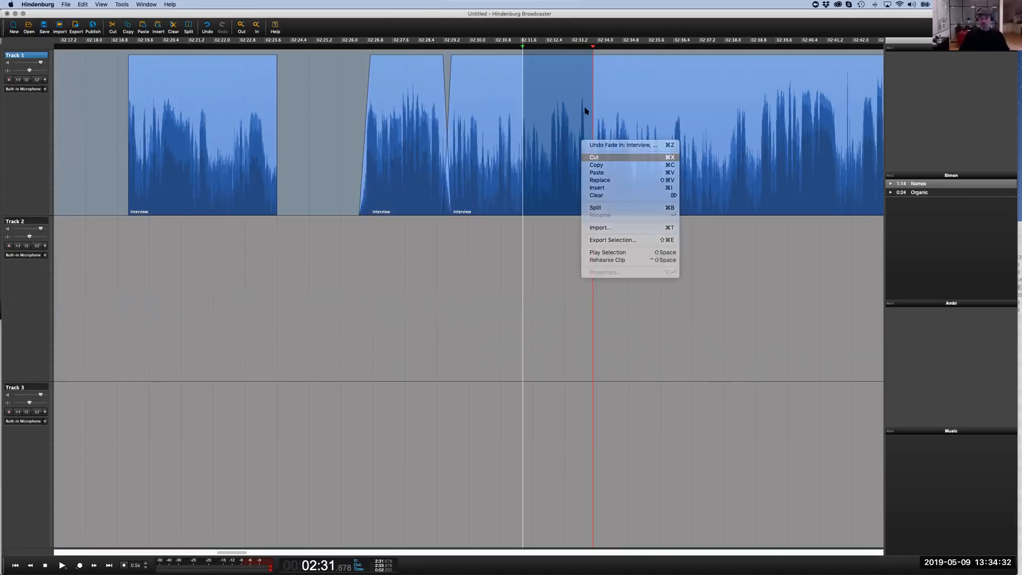
key(super+x)
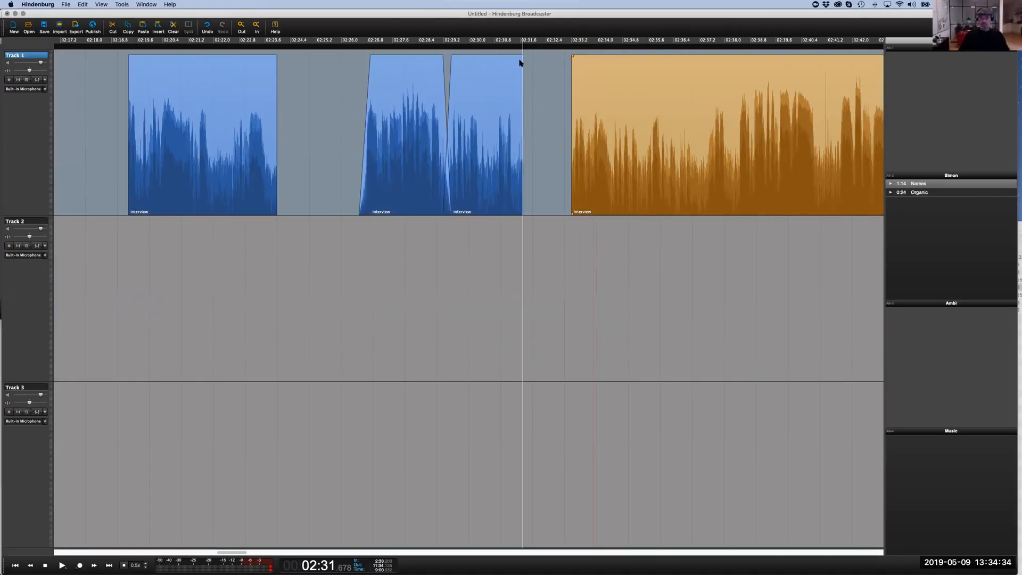
Add a short fade-out to the end of the interview clip that finishes at about 02:31.7
click(520, 63)
drag(520, 57, 513, 59)
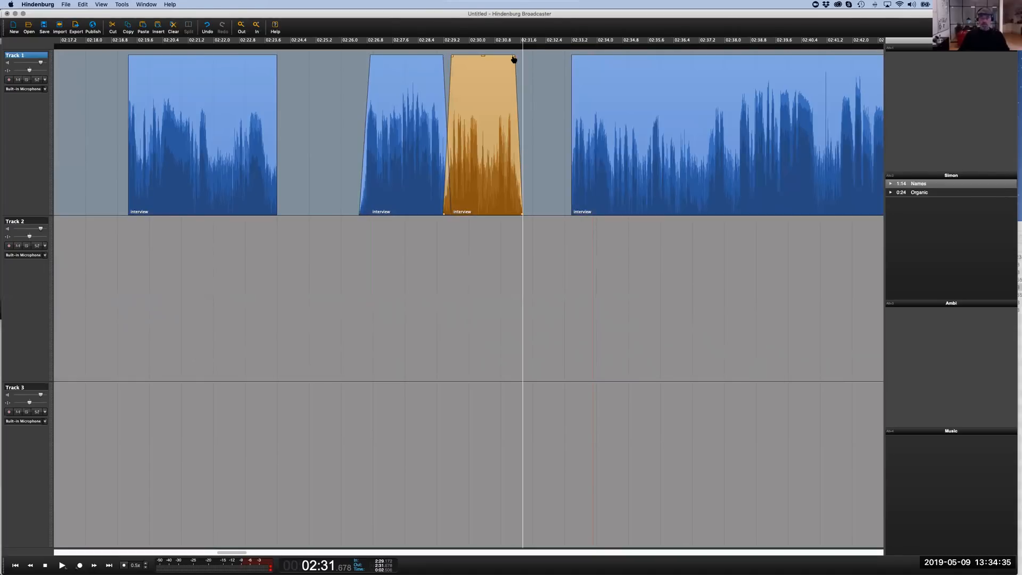
click(556, 167)
Store the two faded clips together in the clipboard group holding Names and Organic, and place them on Track 2 below the Track 1 gap
click(391, 126)
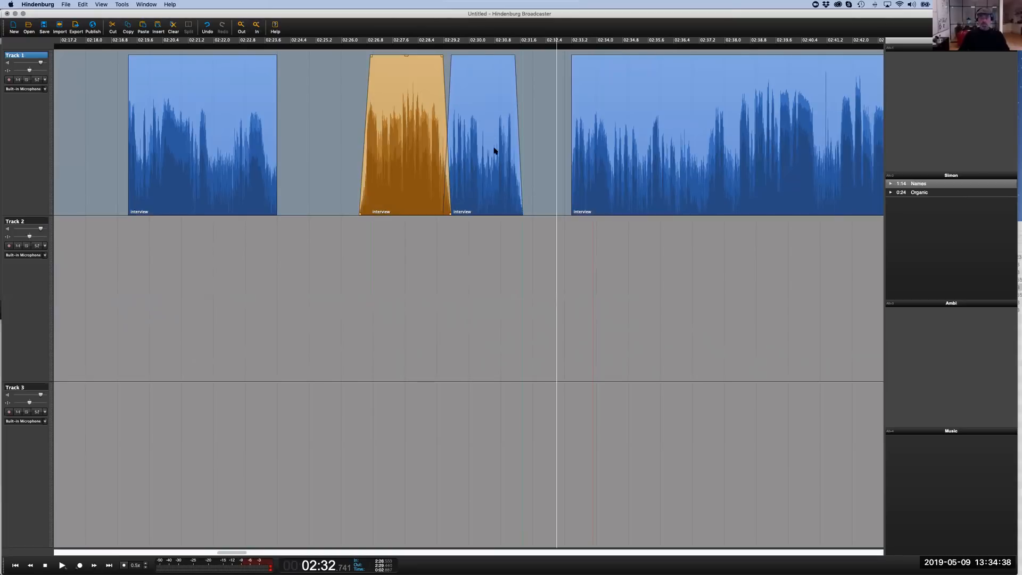
shift+click(493, 150)
drag(417, 148, 911, 211)
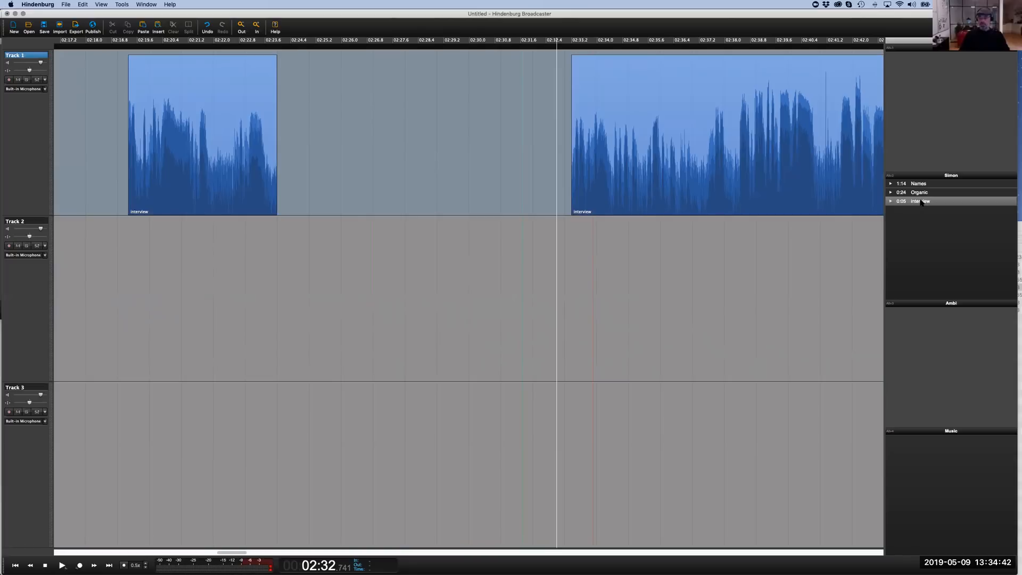
click(916, 206)
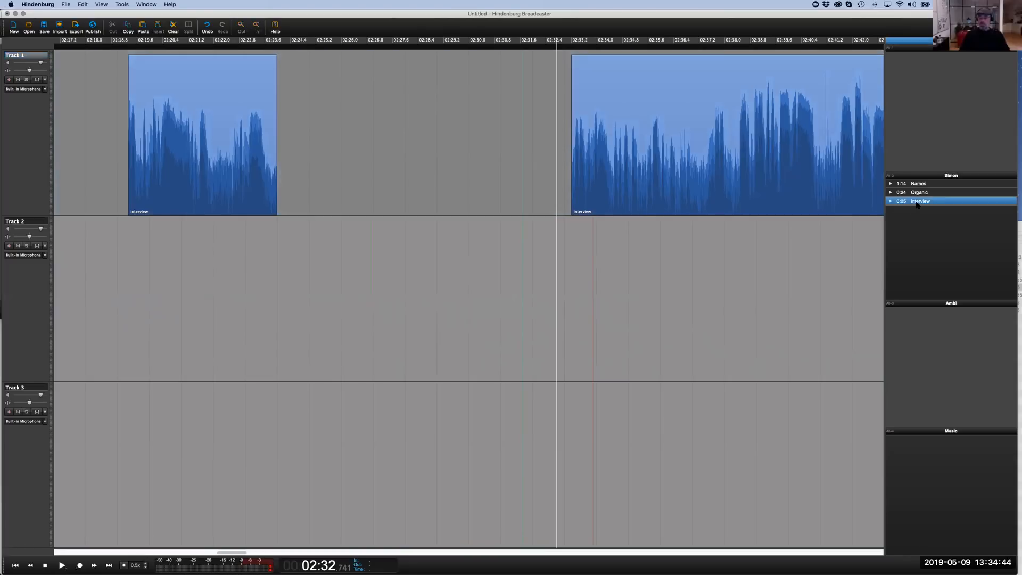
drag(920, 203, 356, 266)
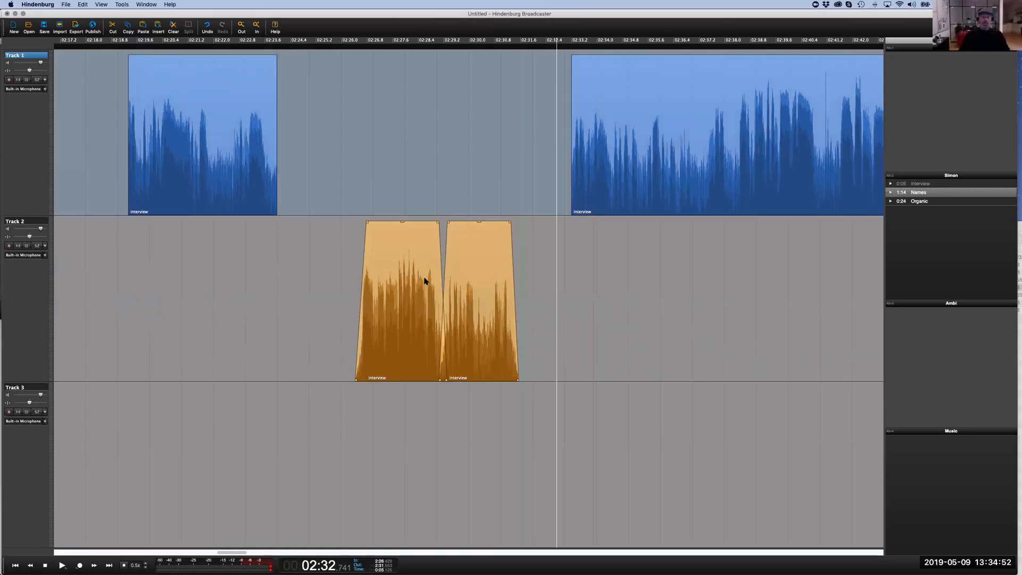
Split the last Track 1 clip at about 02:36.8 and move its first piece and the opening clip against the Track 2 pair
click(686, 208)
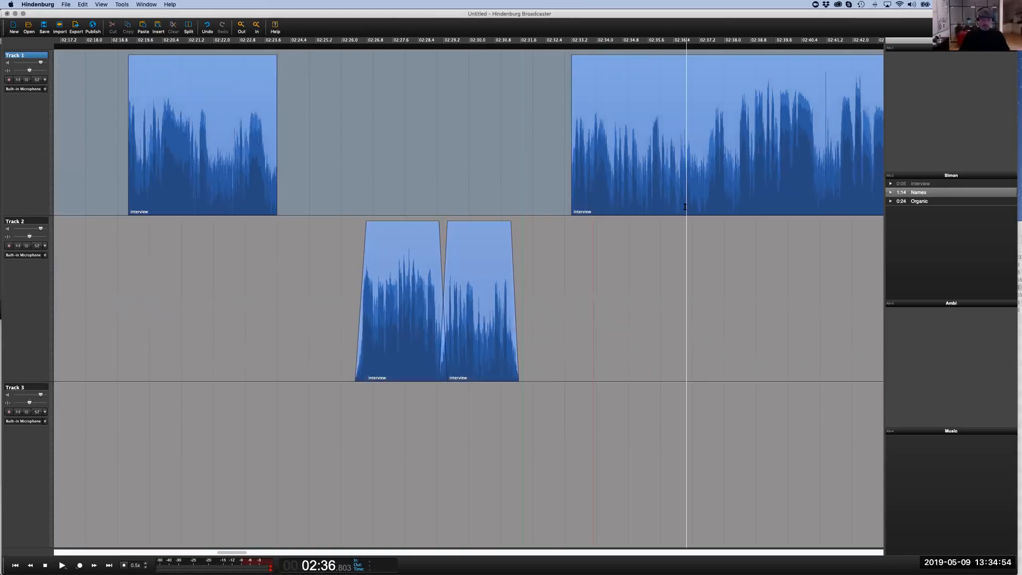
key(s)
click(633, 135)
drag(644, 130, 584, 134)
click(209, 116)
drag(209, 115, 279, 119)
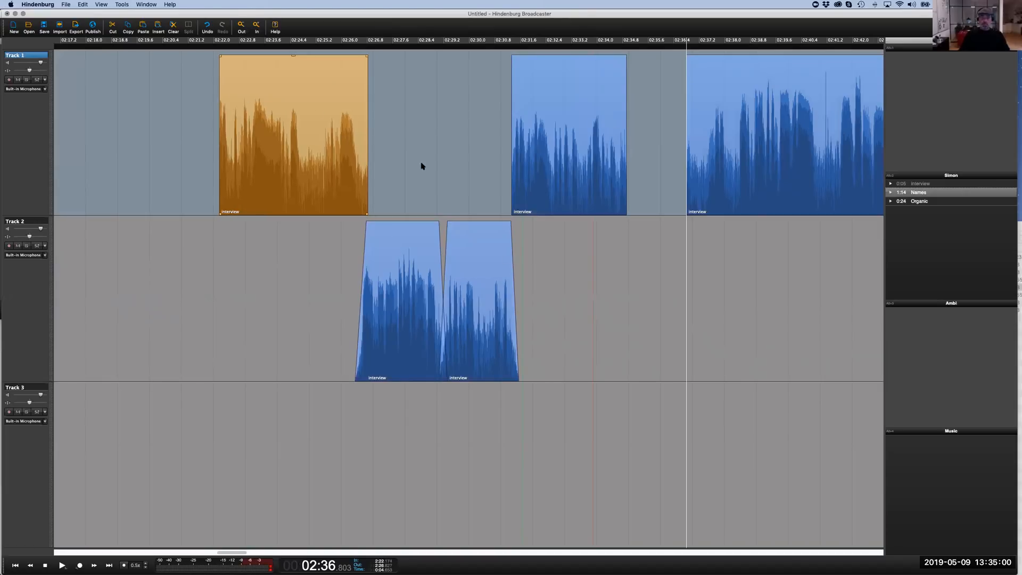
Store the four clips around the Track 2 pair as one clipboard item and return them to Tracks 1 and 2, starting near 02:19.8
shift+click(551, 185)
shift+click(475, 270)
shift+click(404, 273)
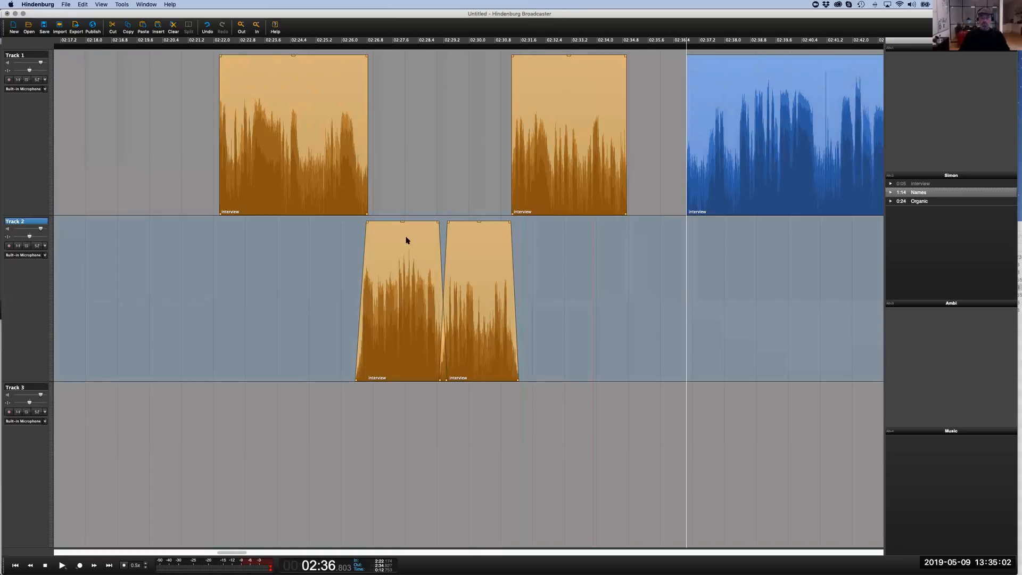
key(super+x)
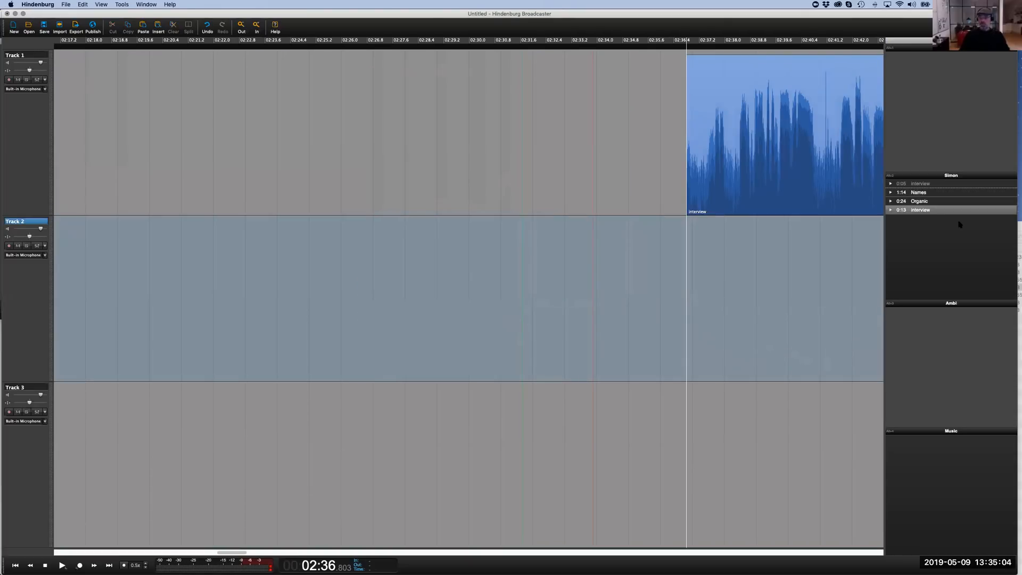
drag(919, 209, 692, 290)
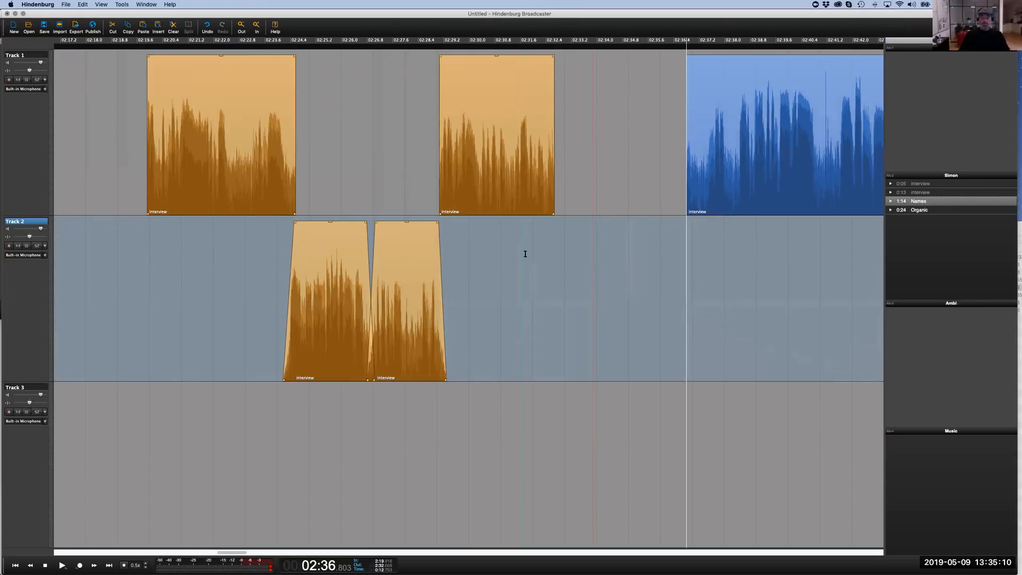
click(417, 195)
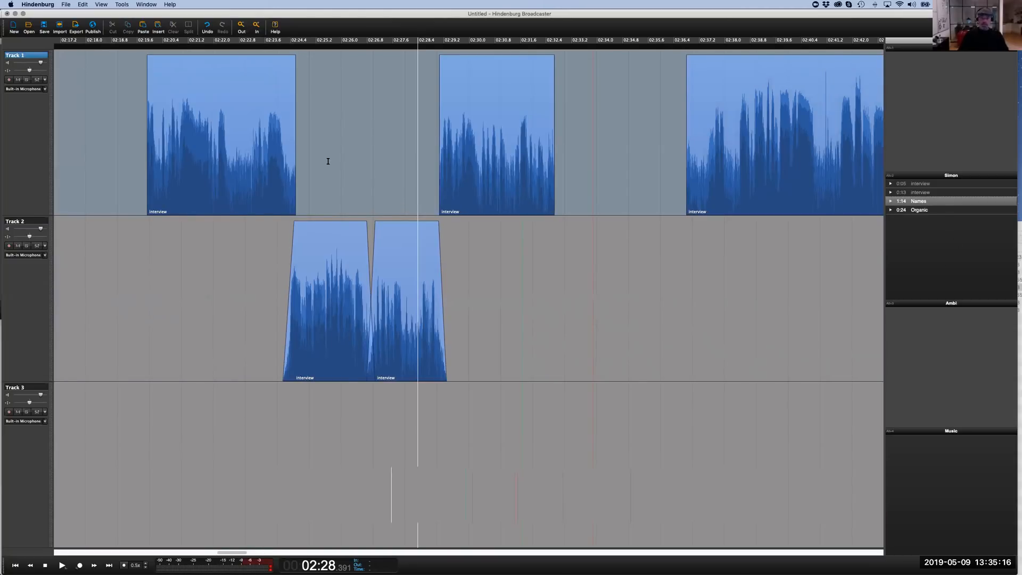
Select all clips on every track and delete them from the timeline
key(super+minus)
click(290, 125)
key(super+a)
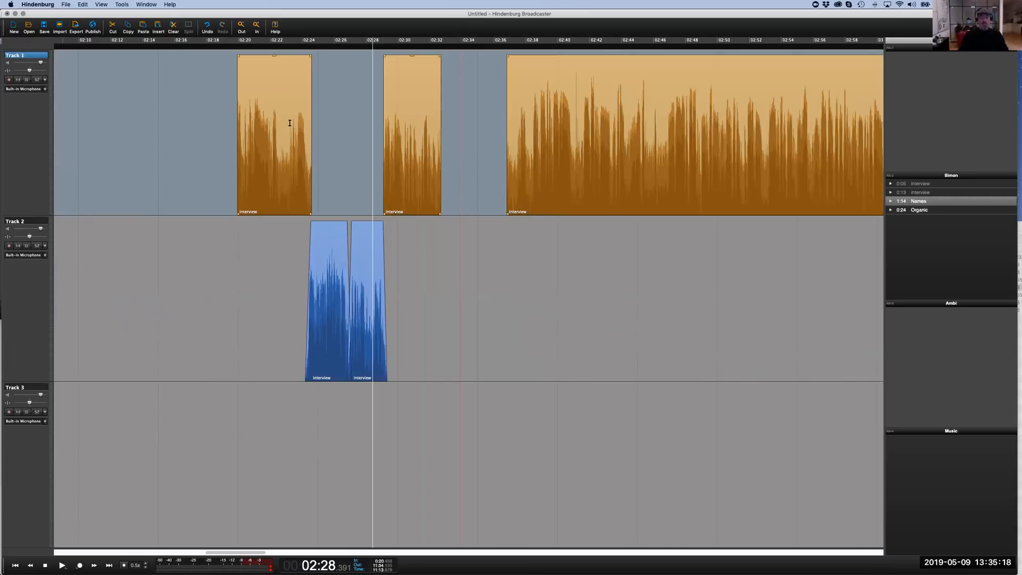
key(super+a)
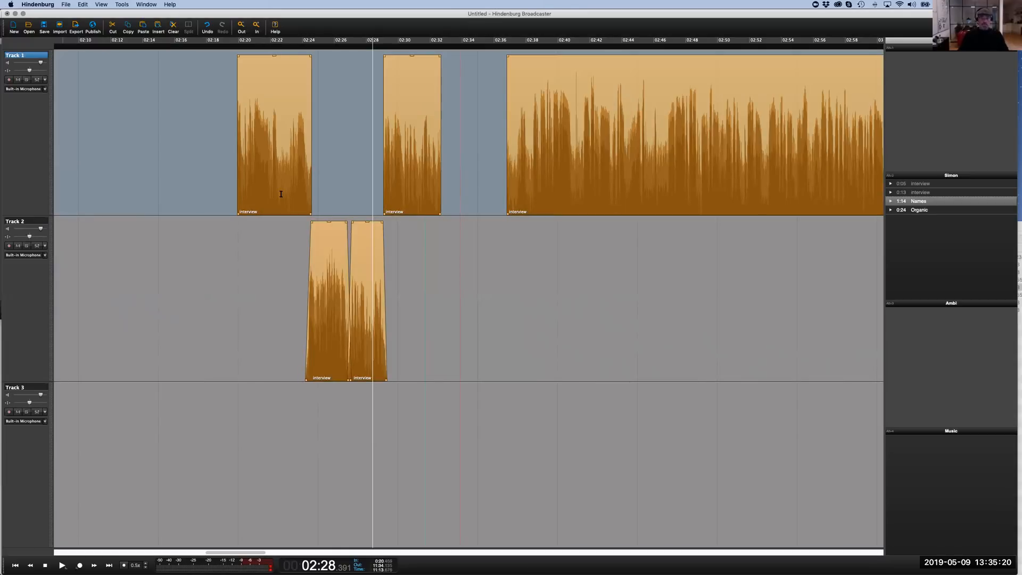
key(Delete)
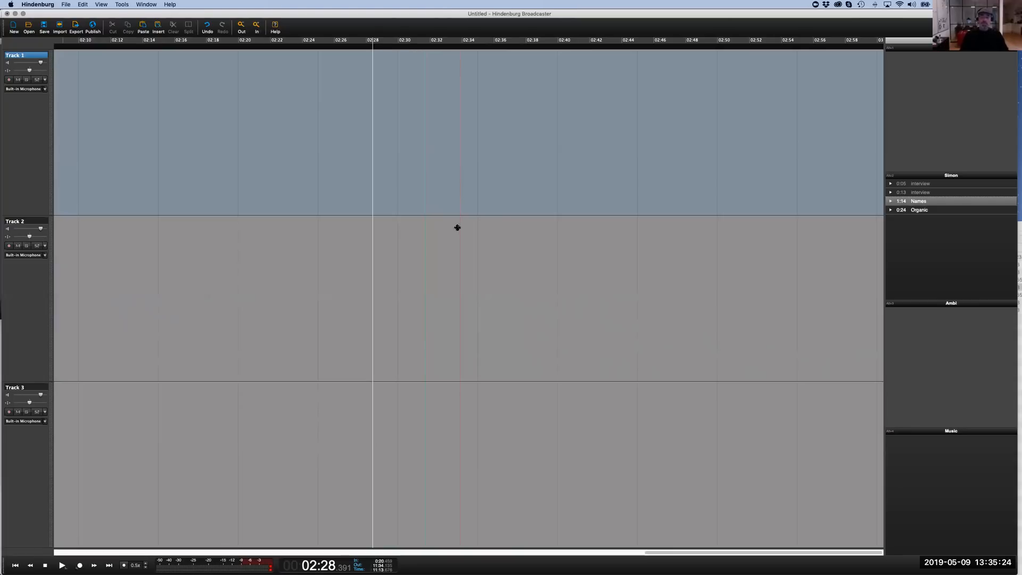
Place the stored 0:13 interview arrangement from the clipboard onto Tracks 1 and 2, ending just before 02:28
click(920, 194)
drag(915, 195, 367, 205)
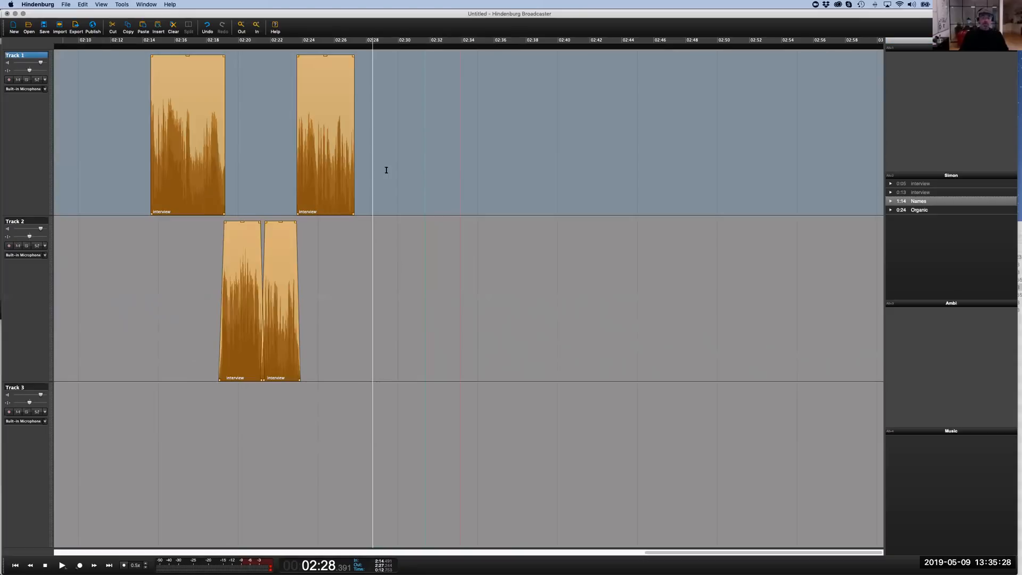
click(379, 167)
Extend the end of the second Track 1 clip to about 02:28.5
click(346, 148)
mouse_move(355, 142)
mouse_down()
mouse_move(810, 143)
mouse_move(493, 155)
mouse_move(905, 153)
mouse_move(359, 161)
mouse_up()
key(Right)
key(Down)
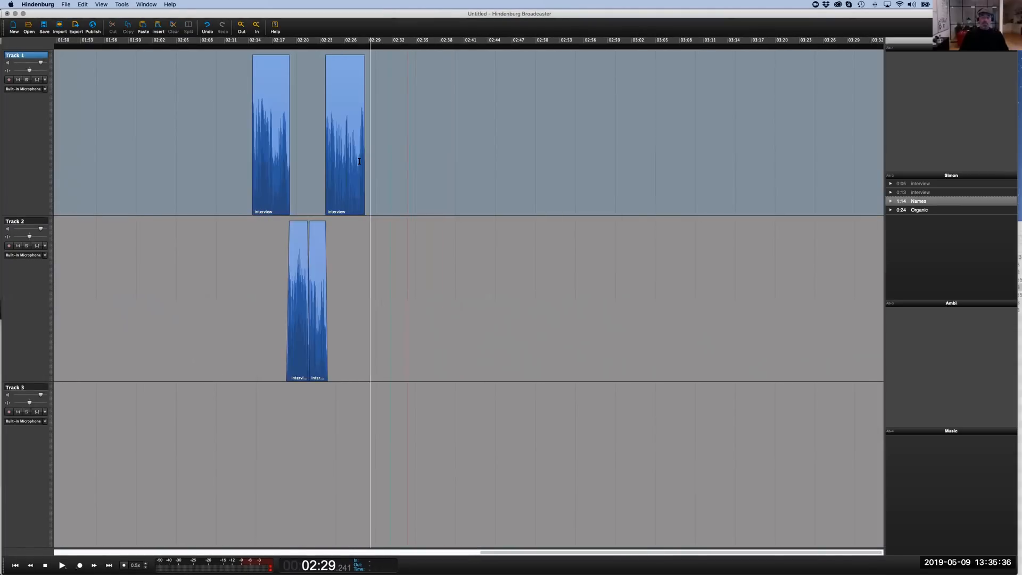
key(Down)
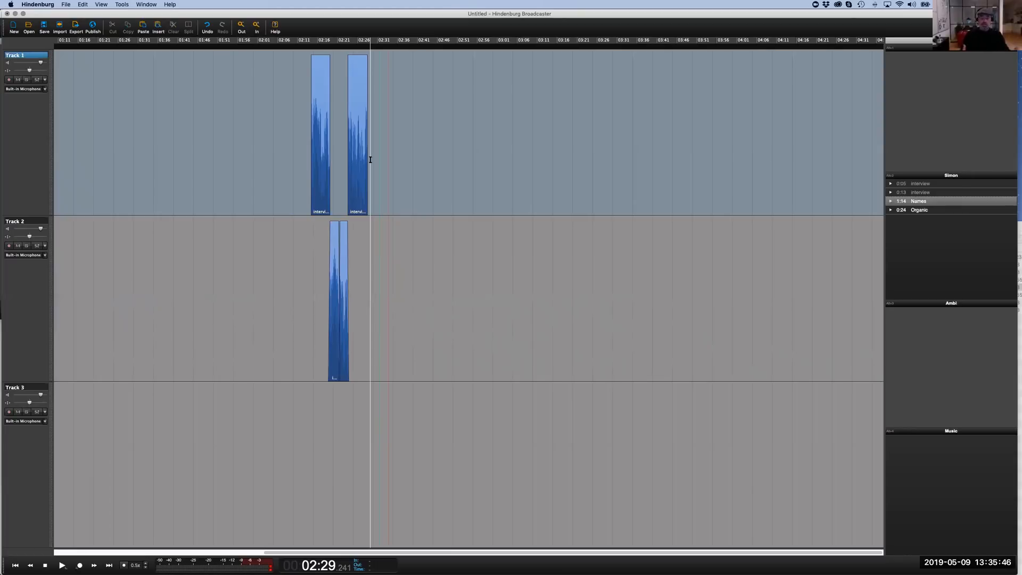
click(66, 5)
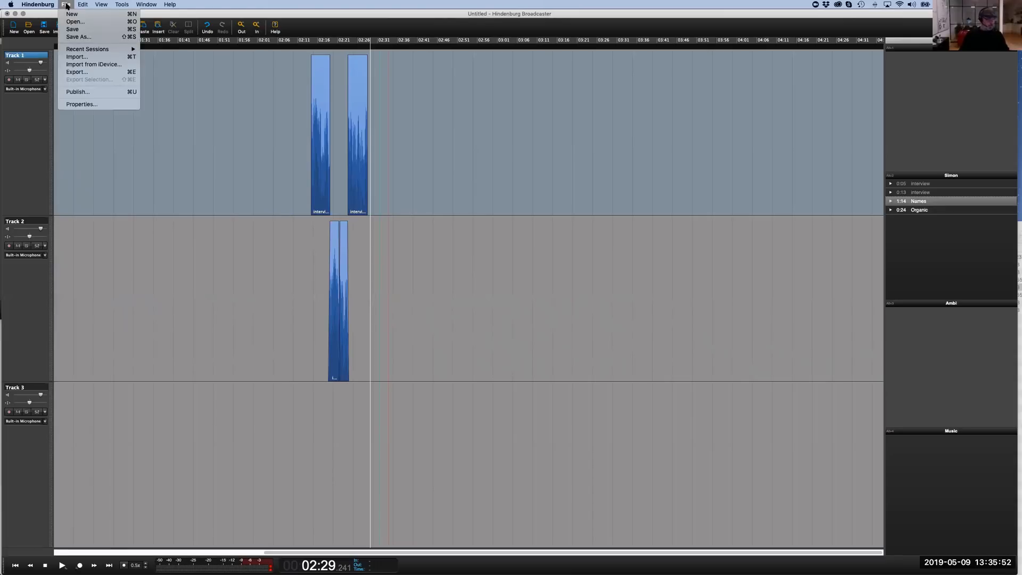
click(319, 95)
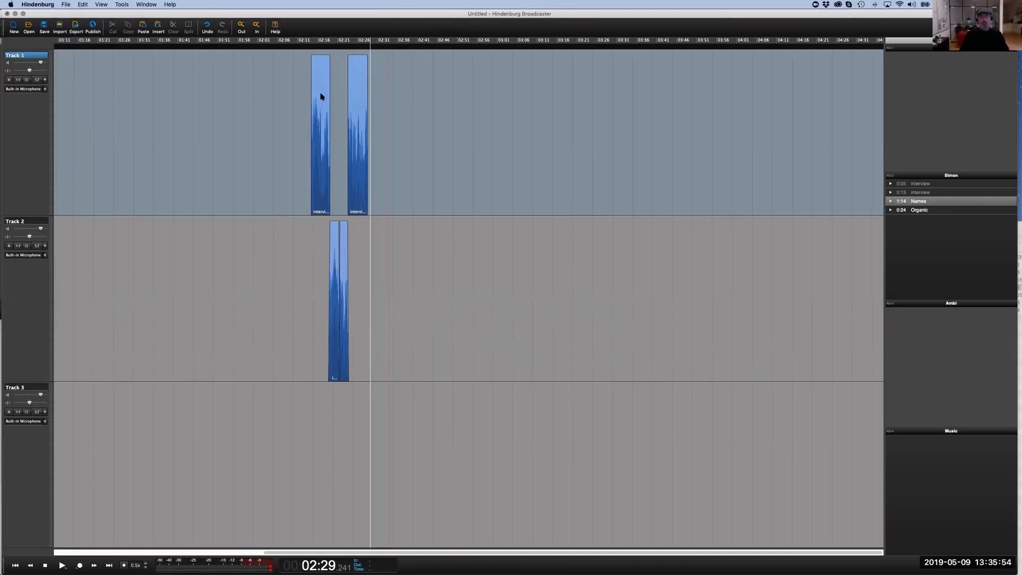
Delete both Track 2 clips and the second Track 1 clip, keeping only the first interview clip
scroll(321, 150, up, 3)
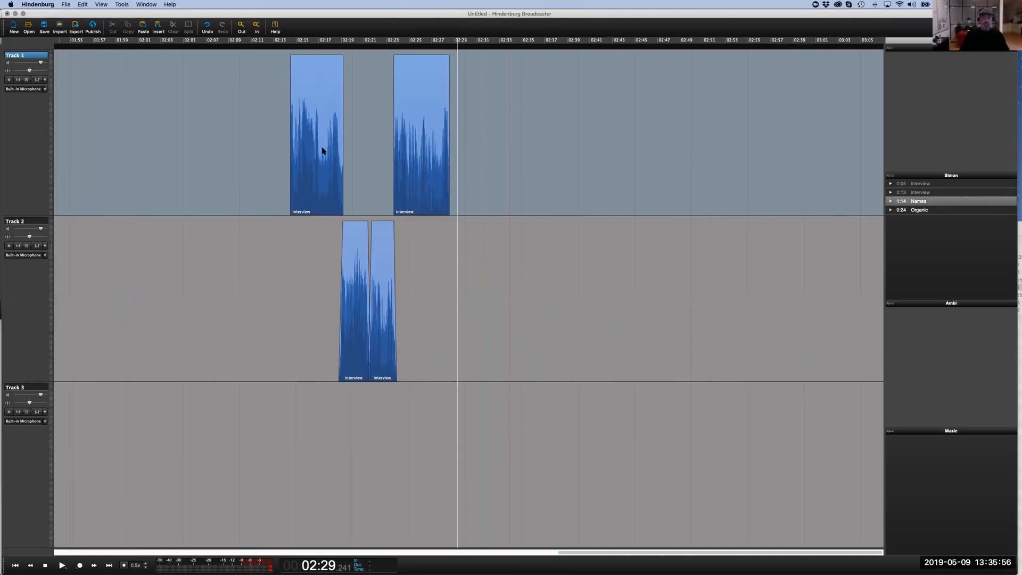
scroll(322, 151, up, 5)
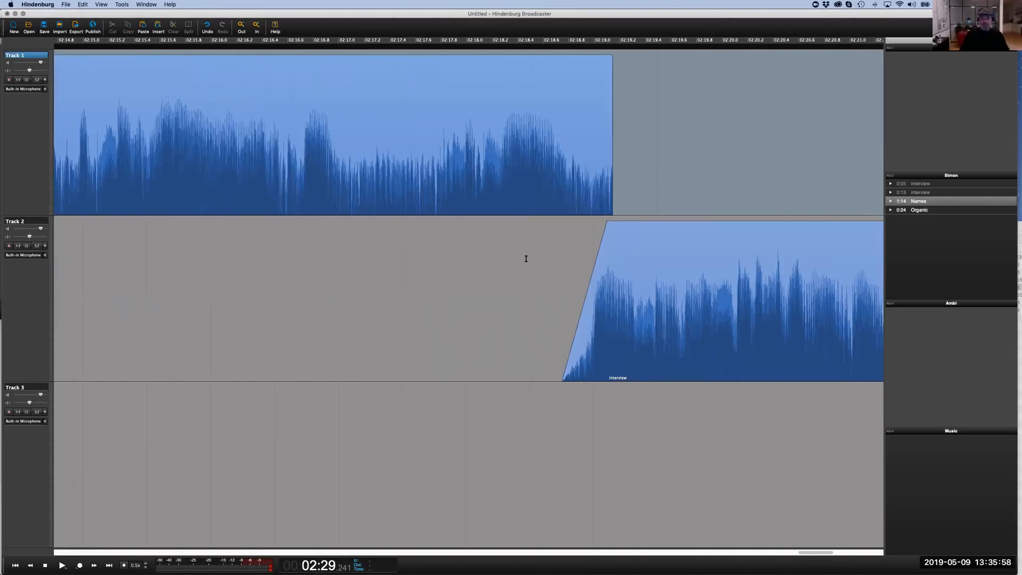
scroll(526, 258, down, 4)
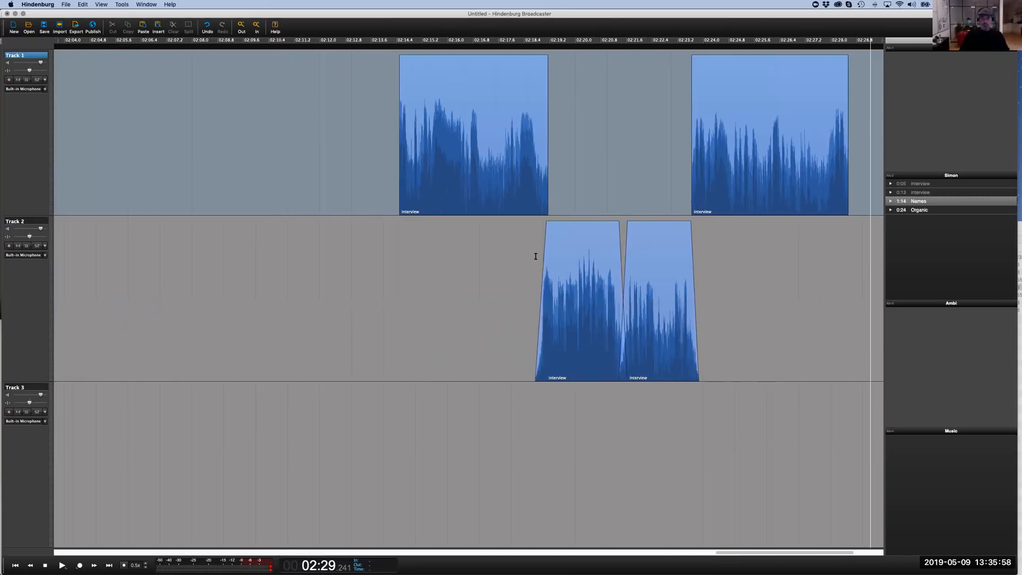
click(576, 241)
shift+click(668, 242)
shift+click(753, 151)
key(Delete)
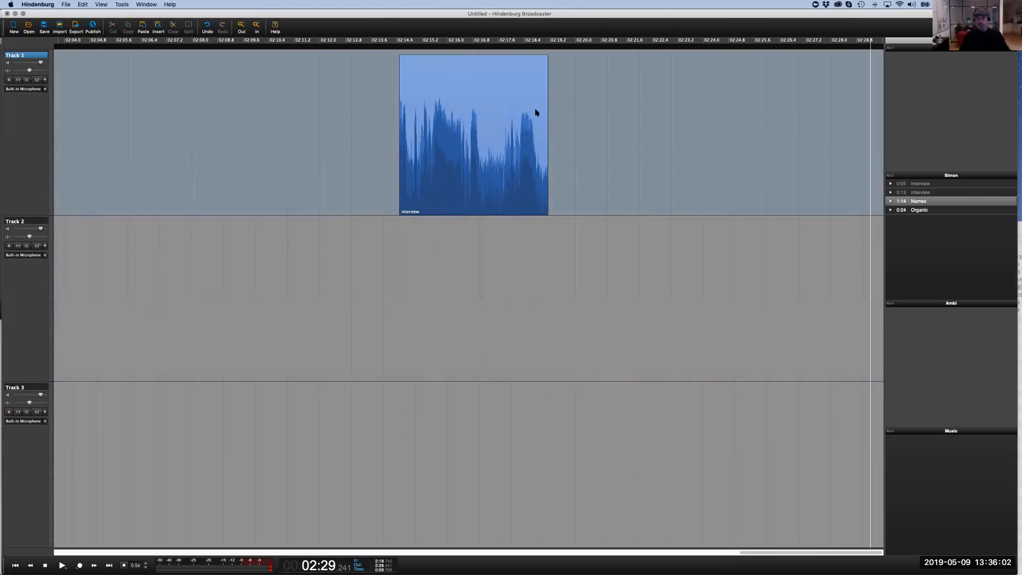
Extend the end of the remaining interview clip to a length of about 13 s and move the clip to start near 02:02.6
click(543, 117)
drag(547, 119, 814, 143)
drag(551, 144, 178, 139)
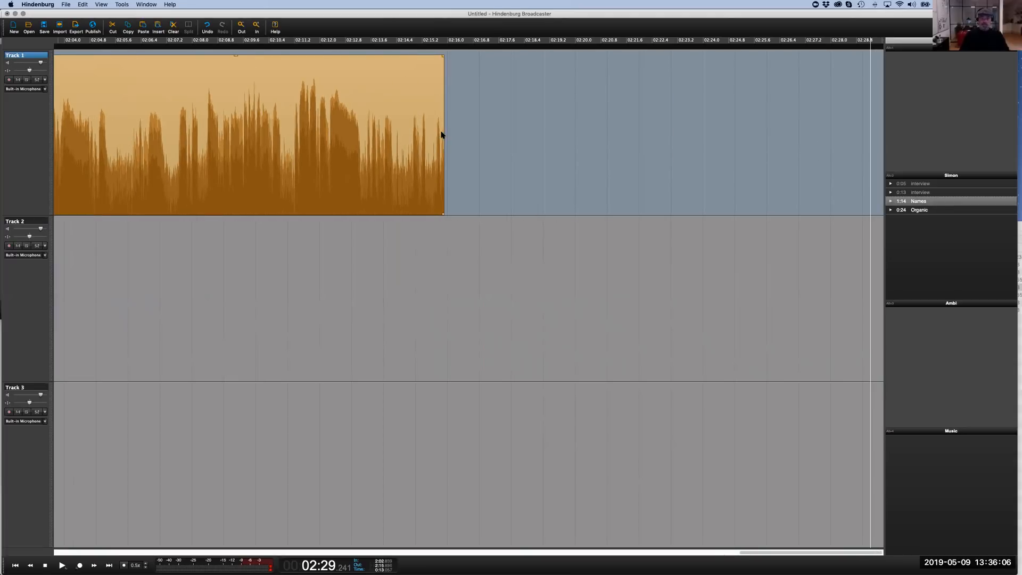
Extend the end of the Track 1 interview clip to a length of about 23 s
drag(442, 133, 766, 144)
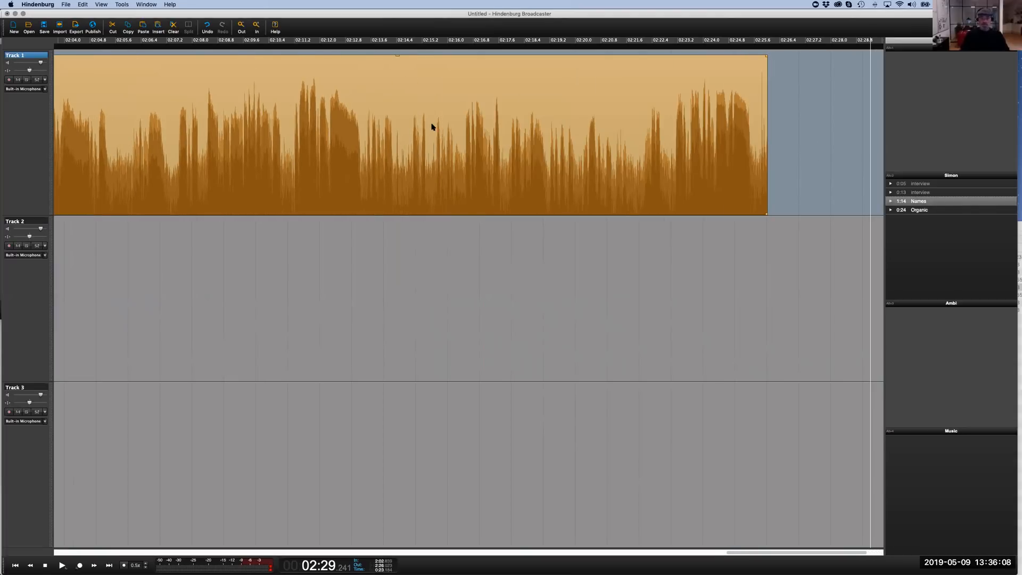
scroll(431, 127, left, 4)
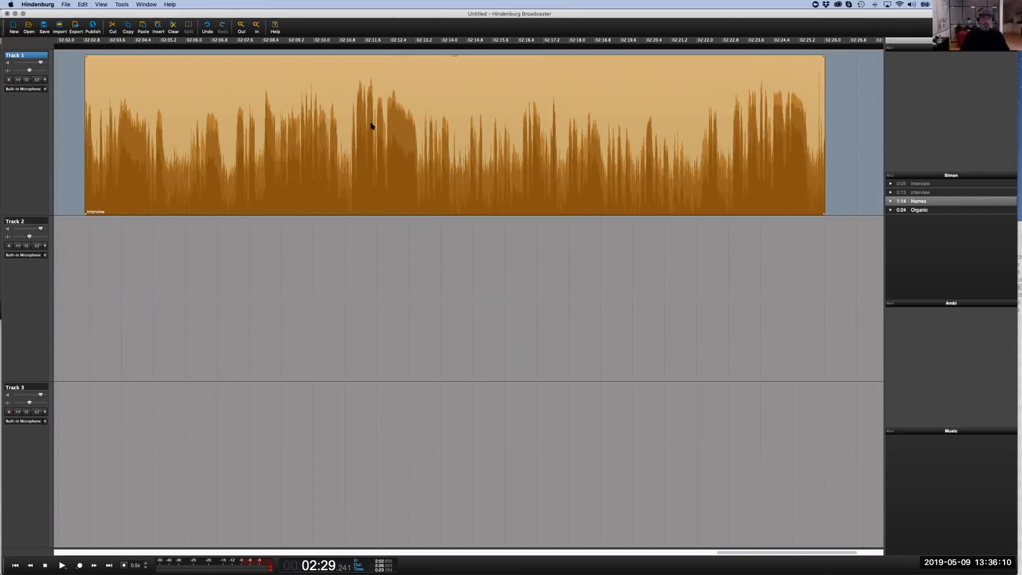
scroll(372, 126, left, 2)
Play the interview clip around 02:06.5 in short passages to locate the word to cut
scroll(198, 197, up, 2)
click(165, 192)
key(space)
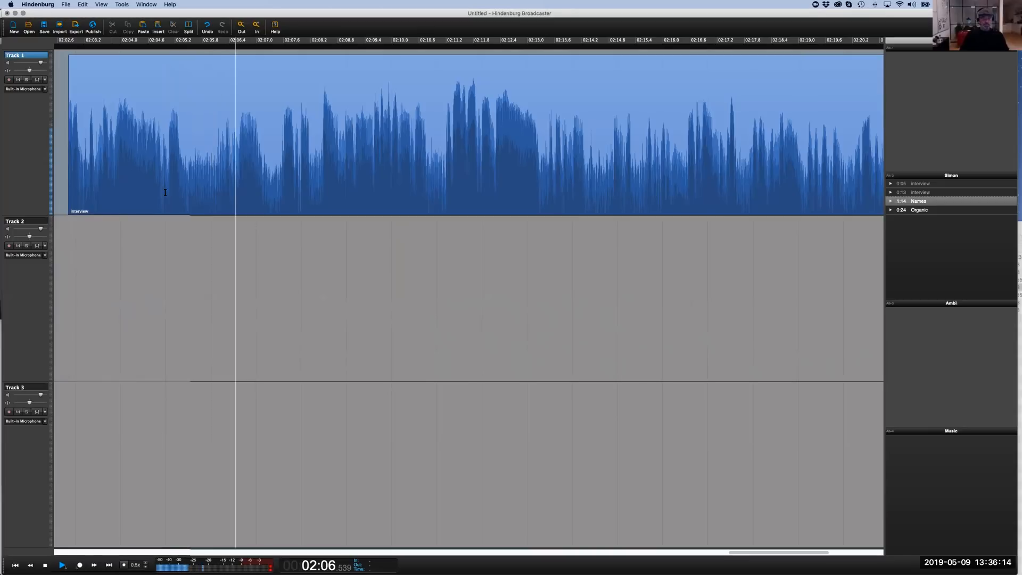
click(236, 190)
scroll(236, 191, up, 2)
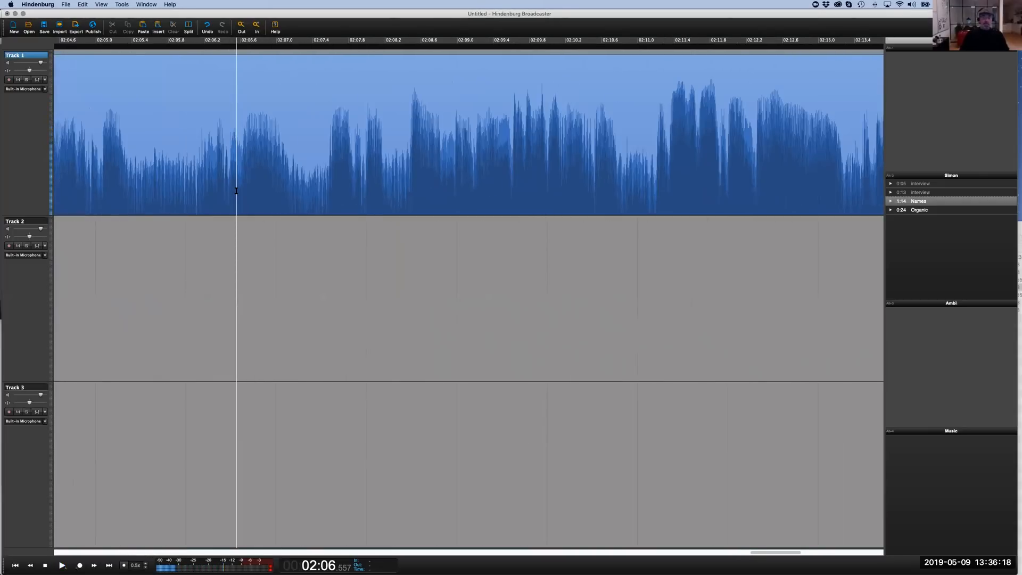
scroll(236, 190, up, 2)
click(222, 200)
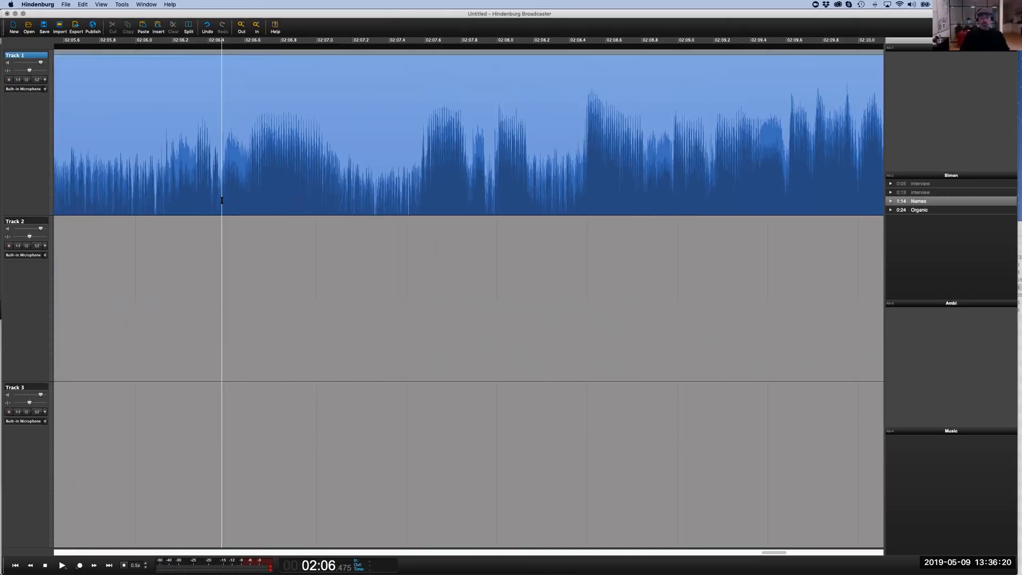
key(space)
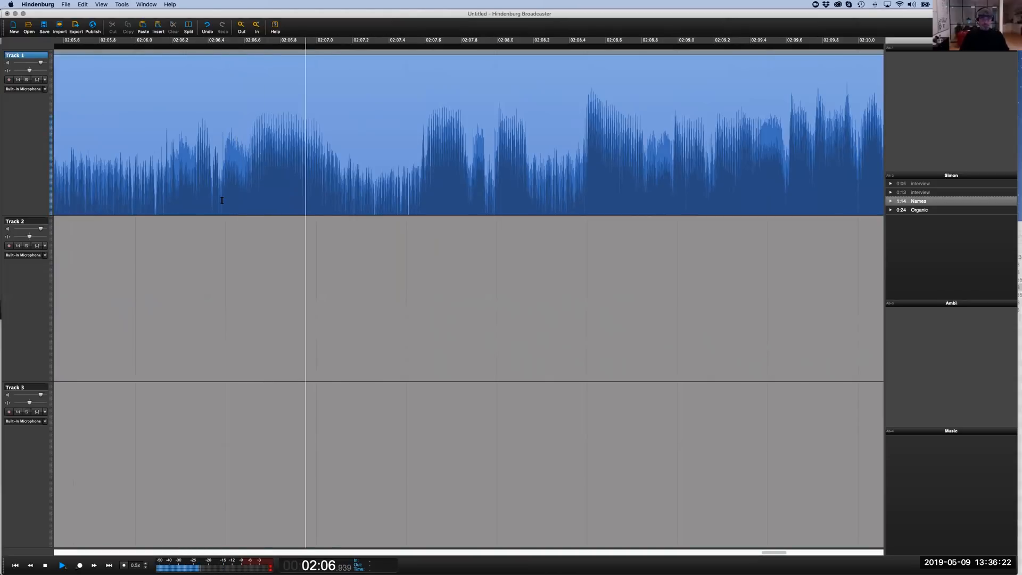
key(space)
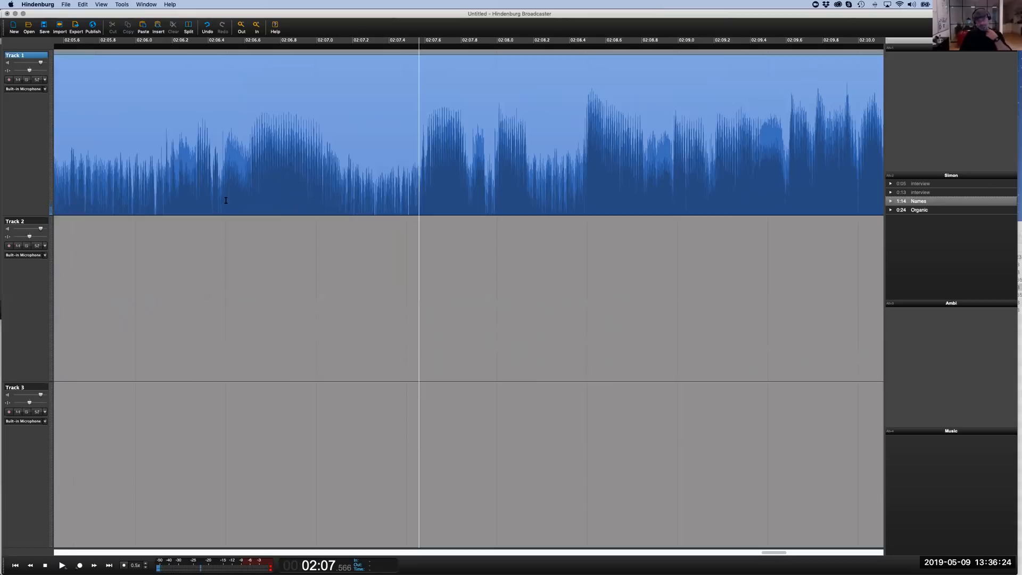
Remove the Track 1 audio between about 02:06.6 and 02:07.2, closing the gap
click(248, 200)
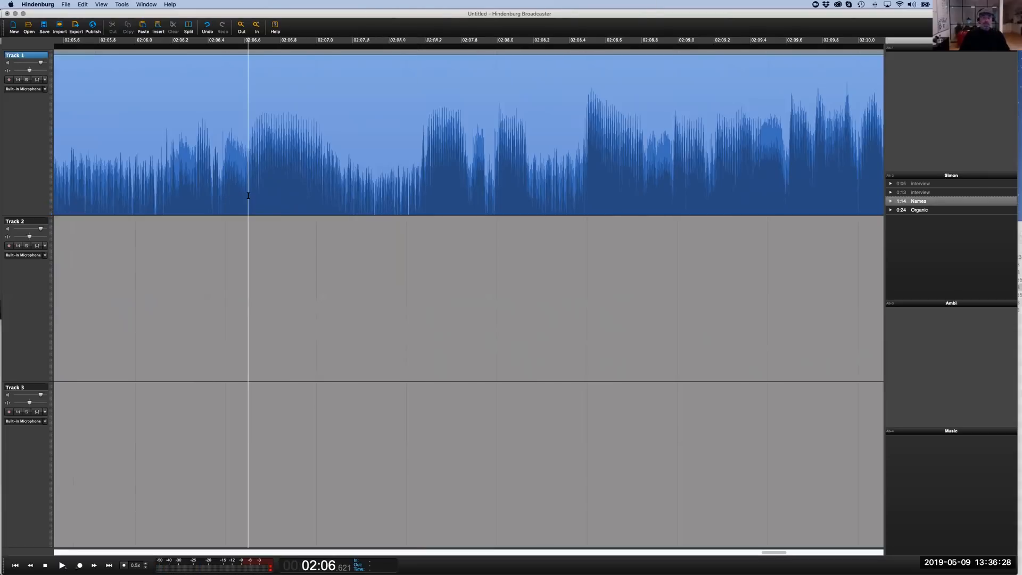
drag(248, 189, 350, 193)
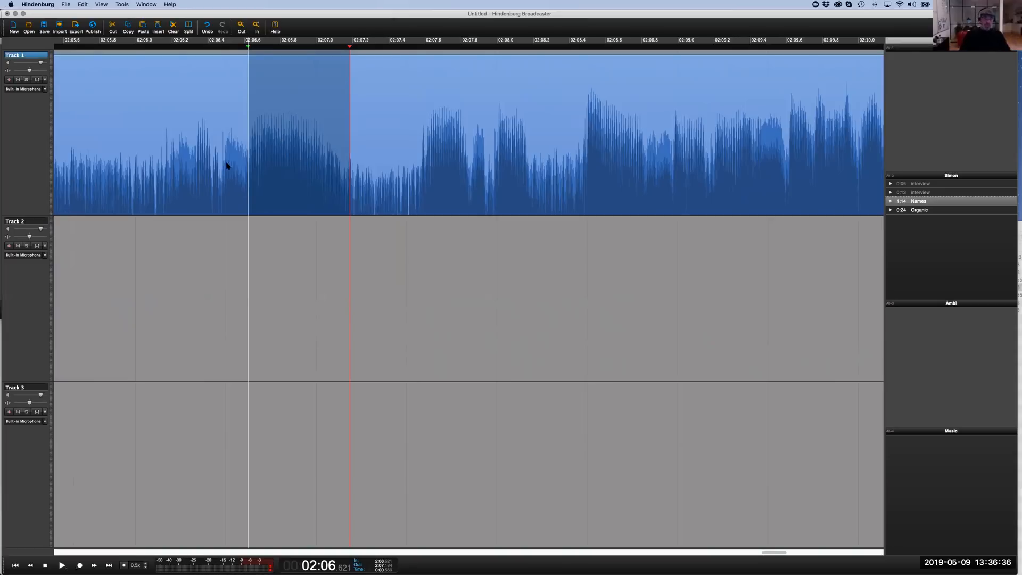
right_click(271, 128)
click(282, 144)
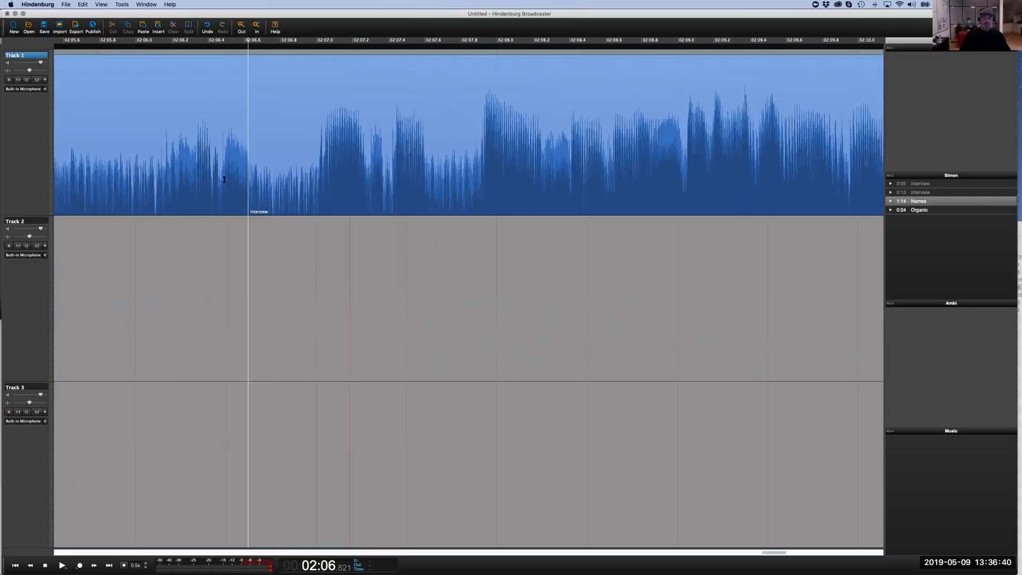
Play the interview from about 02:05.9 to check the cut at 02:06.6
click(155, 190)
key(space)
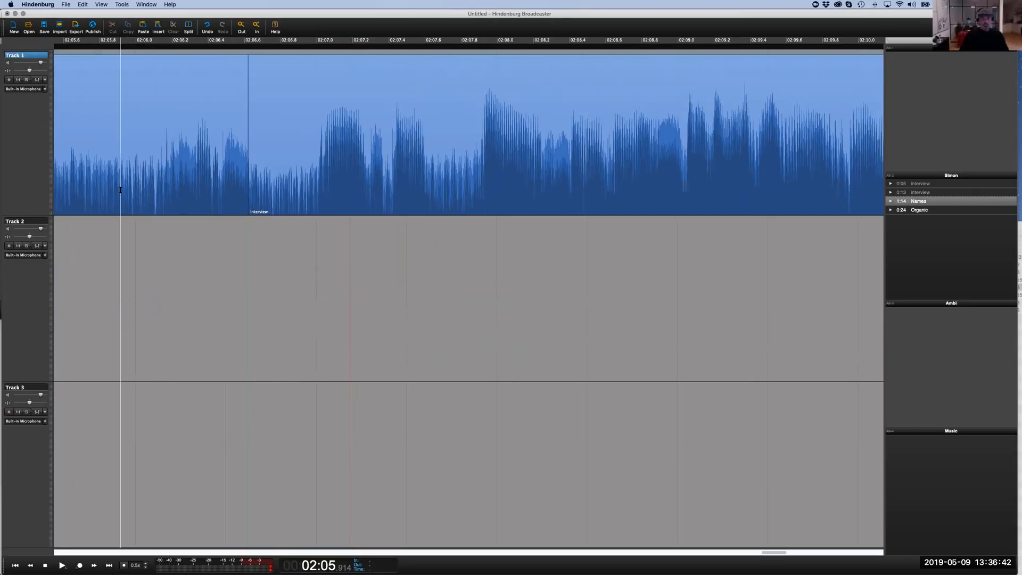
key(space)
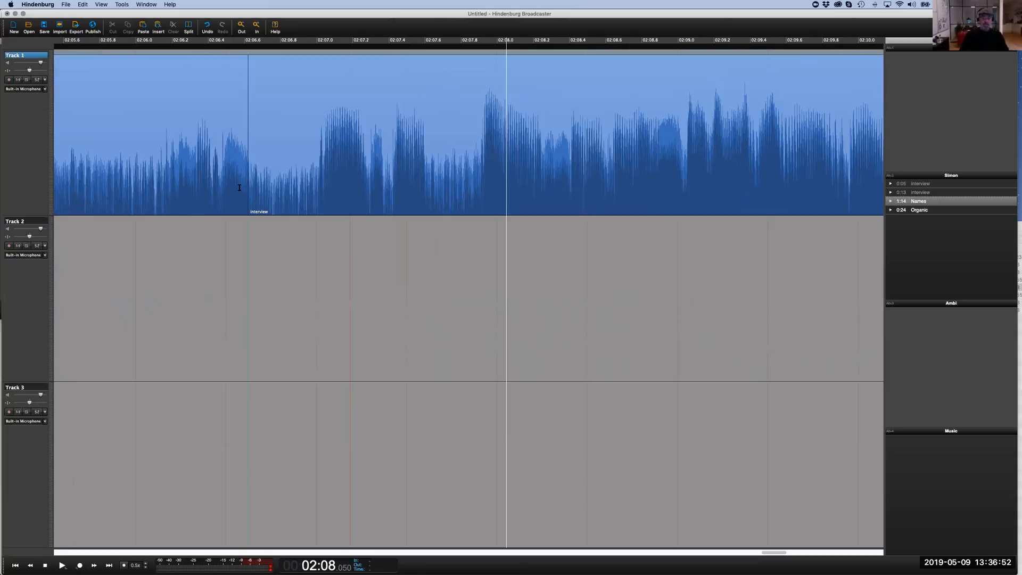
Remove the Track 1 audio between about 02:07.0 and 02:07.4, closing the gap
click(314, 198)
drag(315, 198, 390, 199)
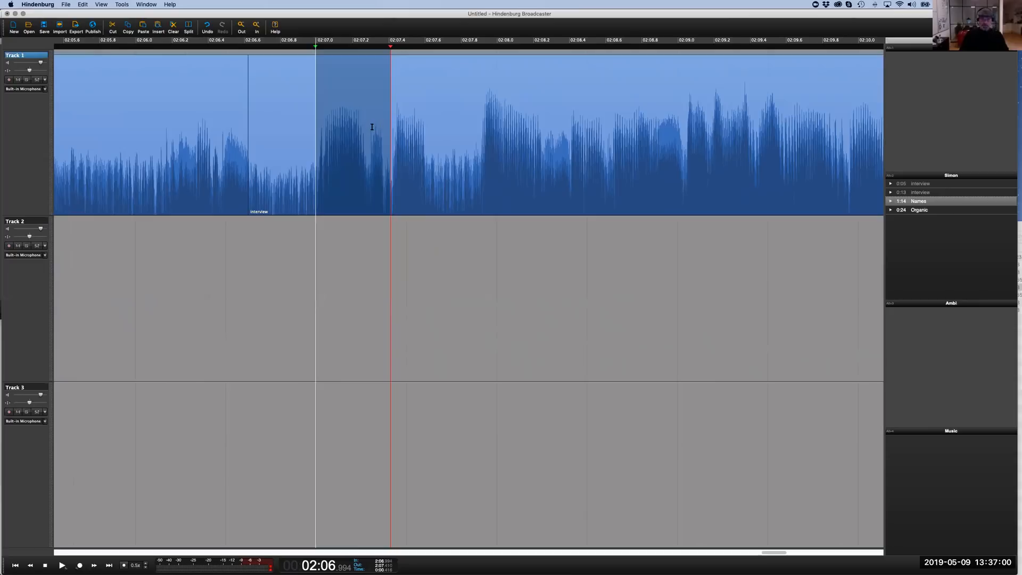
key(BackSpace)
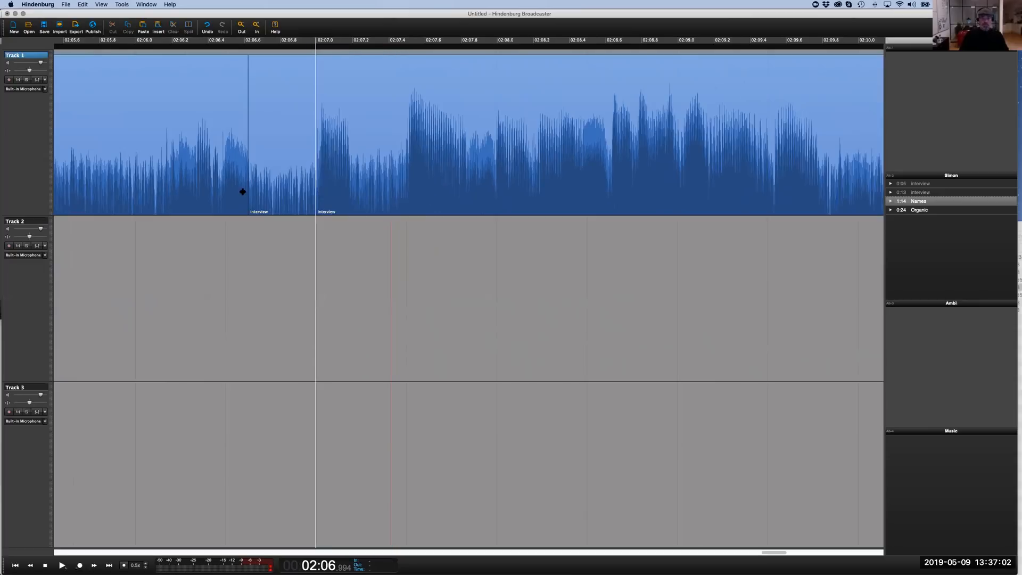
Play the interview from about 02:06.4 to check both consecutive cuts
click(216, 193)
key(space)
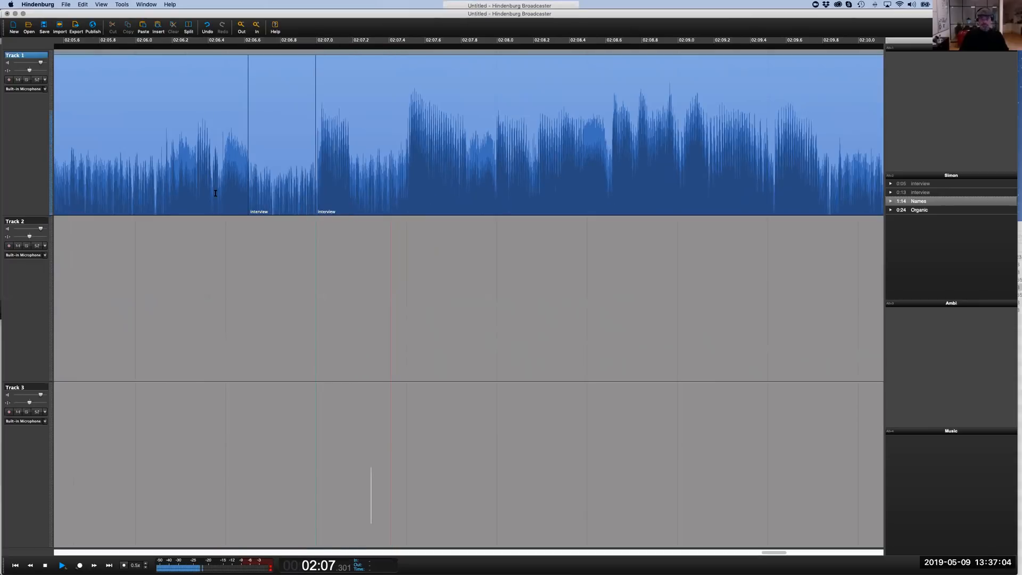
key(space)
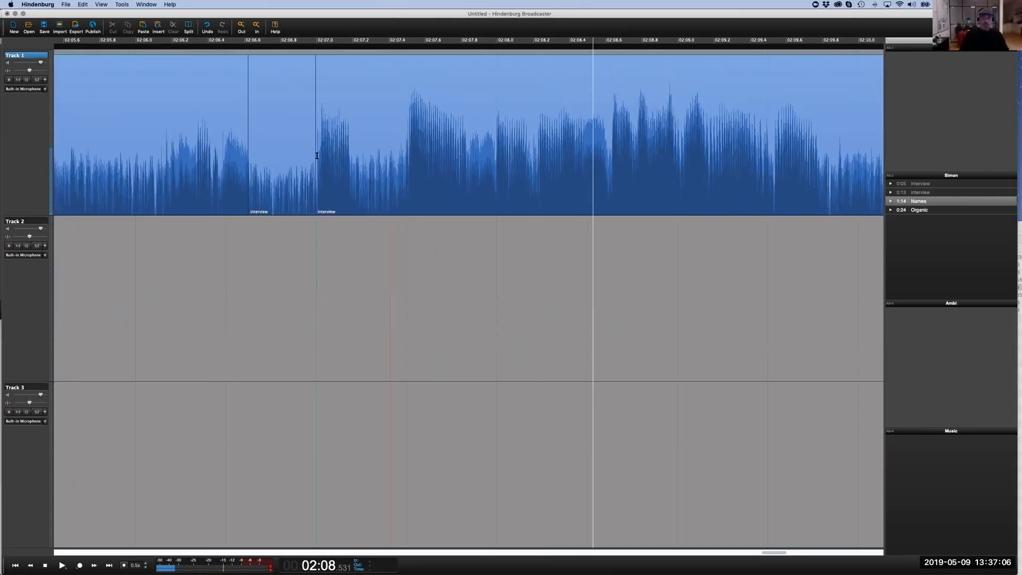
click(406, 199)
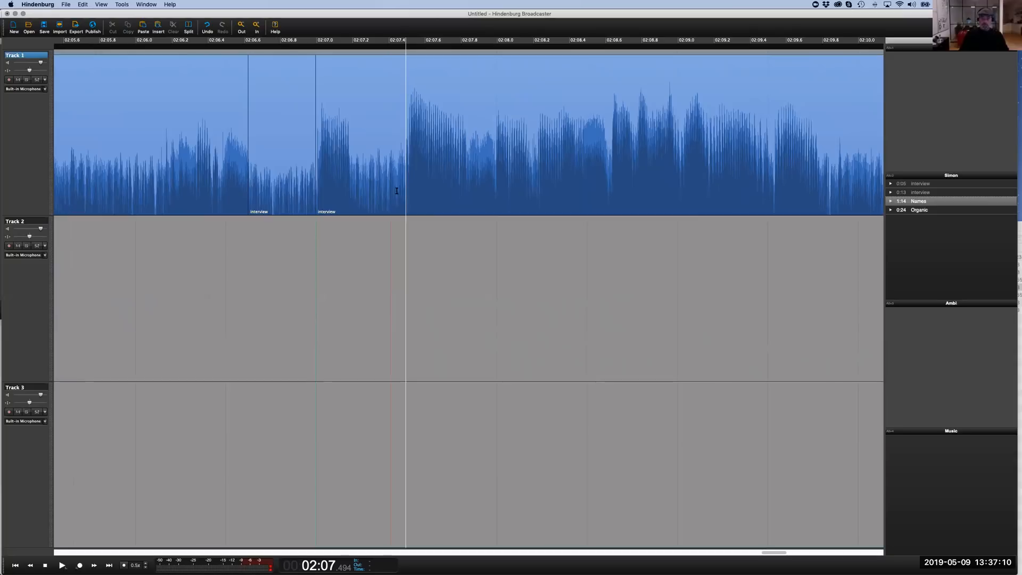
mouse_move(403, 190)
mouse_down()
mouse_move(538, 188)
mouse_move(529, 189)
mouse_up()
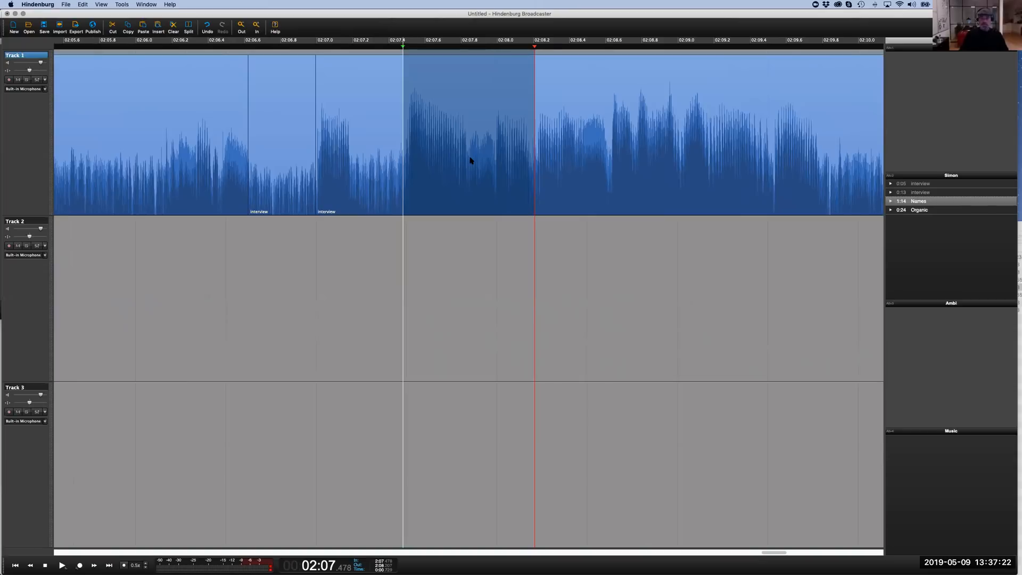
key(super+minus)
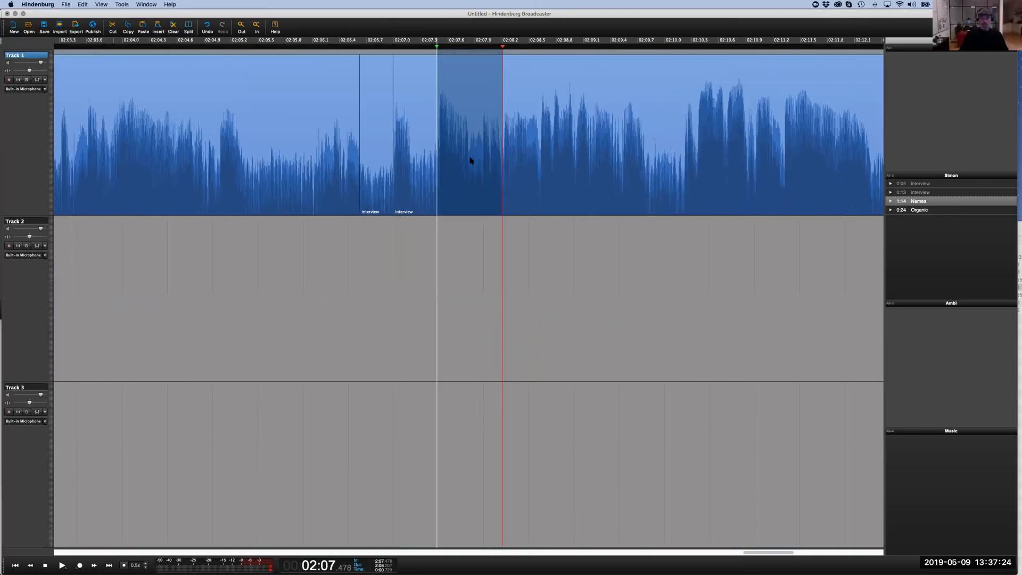
key(super+minus)
key(super+equal)
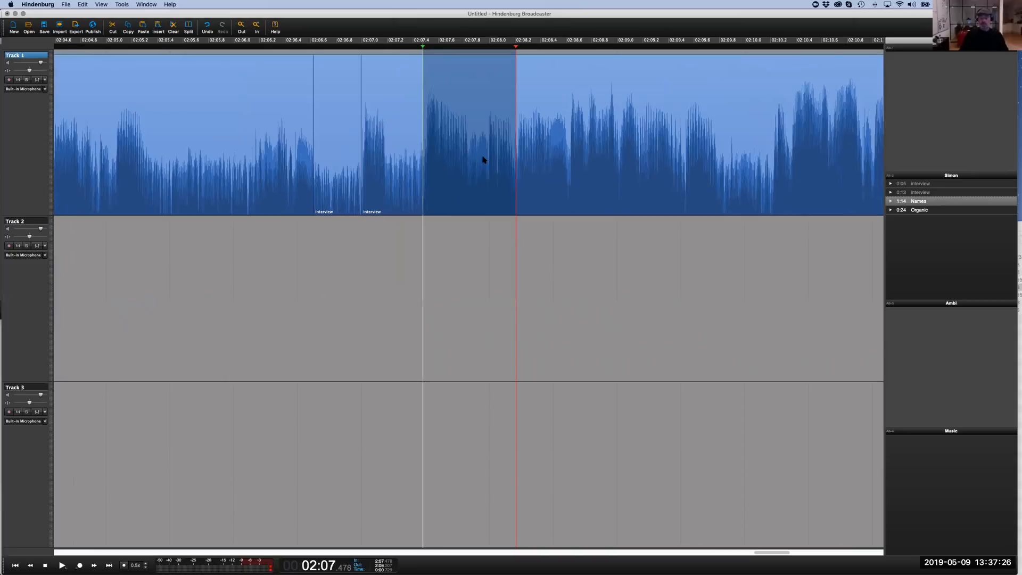
click(483, 159)
Split the remaining interview audio on Track 1 at about 02:10.2 and 02:12.3
scroll(398, 154, left, 2)
scroll(398, 154, down, 2)
scroll(398, 154, down, 1)
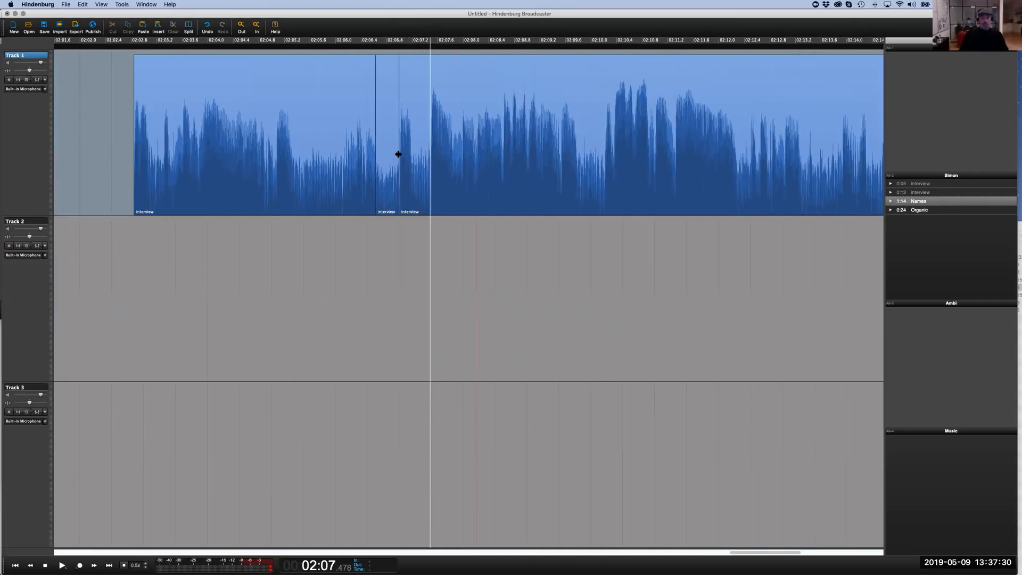
double_click(256, 119)
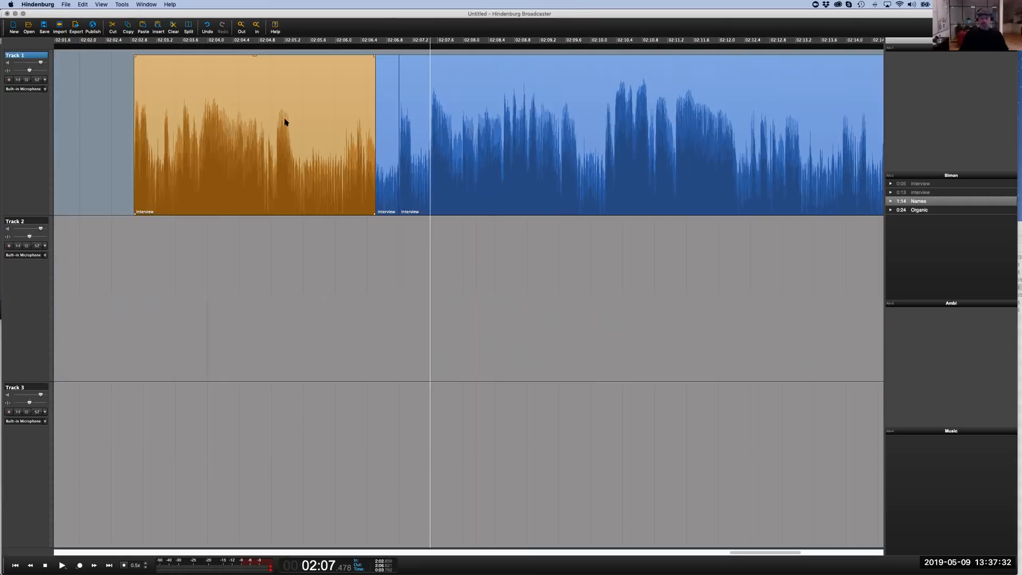
click(603, 197)
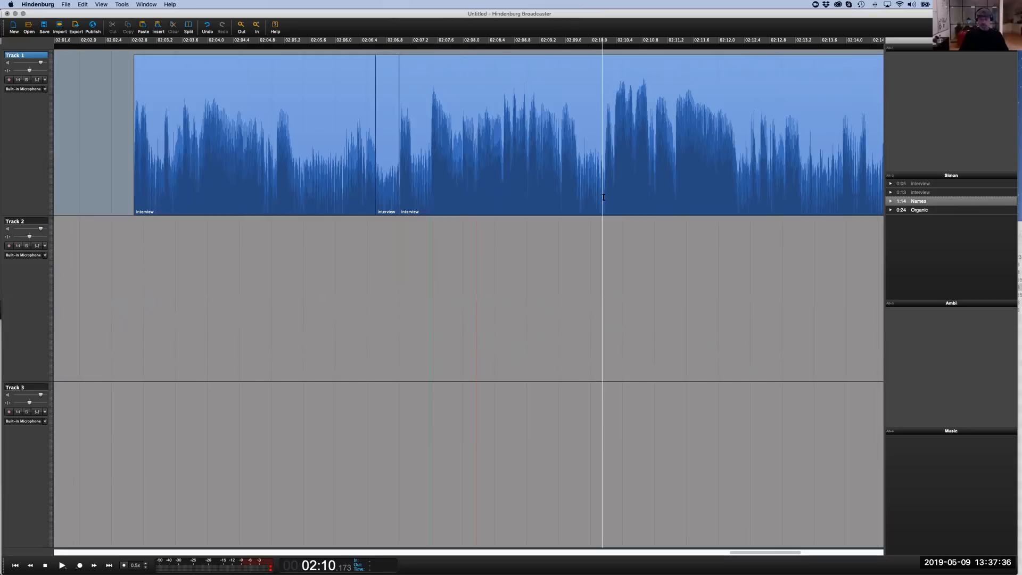
key(t)
click(740, 197)
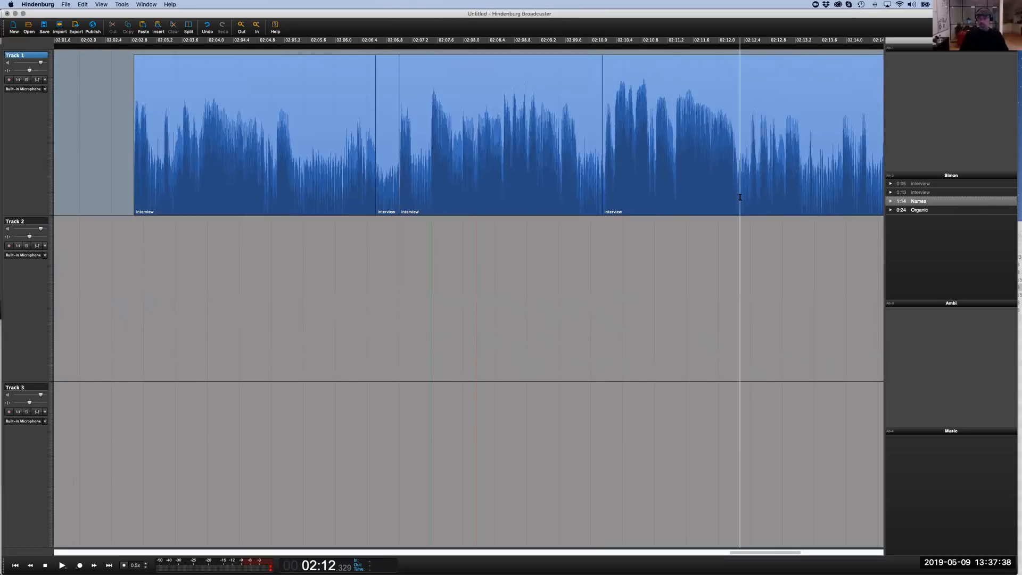
key(t)
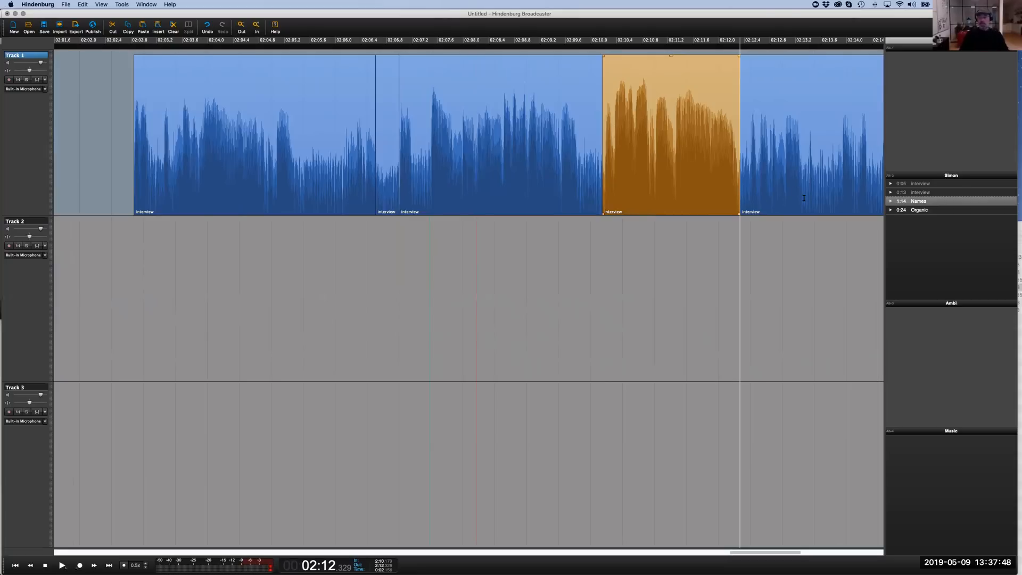
Split the last interview clip at about 02:13.4 and 02:13.8, and select the resulting pieces one after another
key(Right)
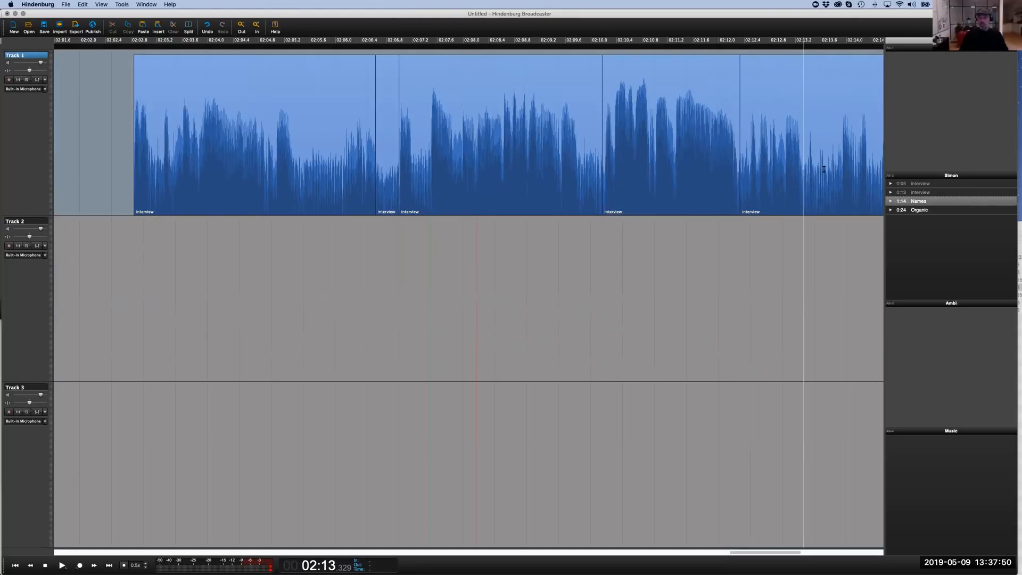
click(806, 175)
key(s)
click(784, 106)
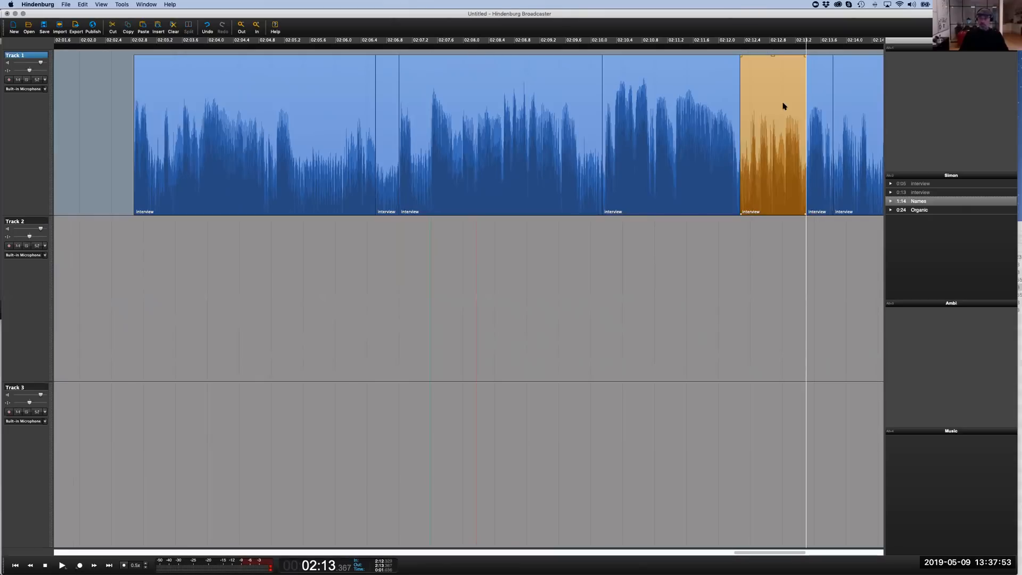
click(855, 123)
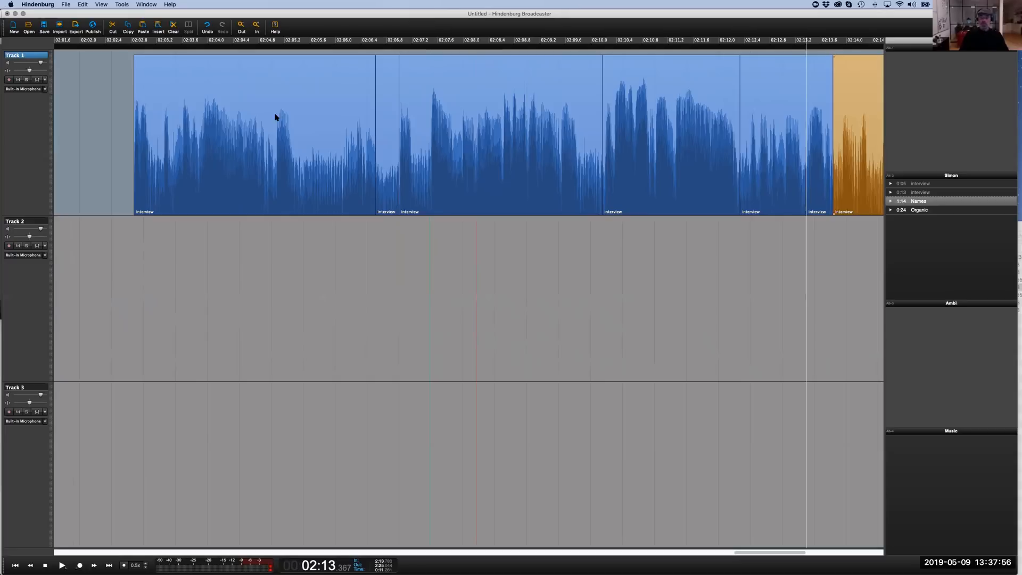
Select all the interview clips on Track 1 together
key(super+a)
click(125, 6)
click(149, 22)
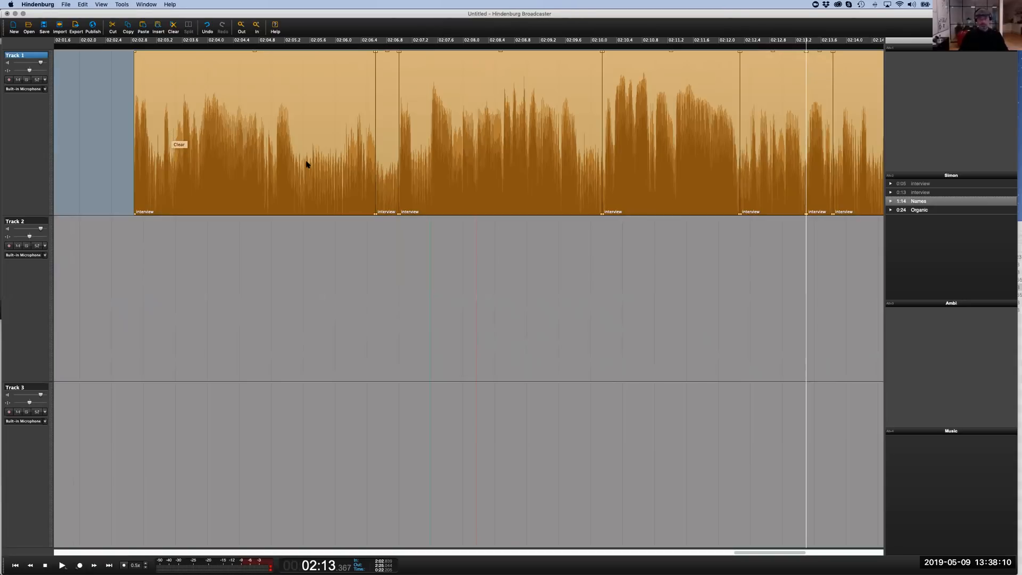
click(312, 173)
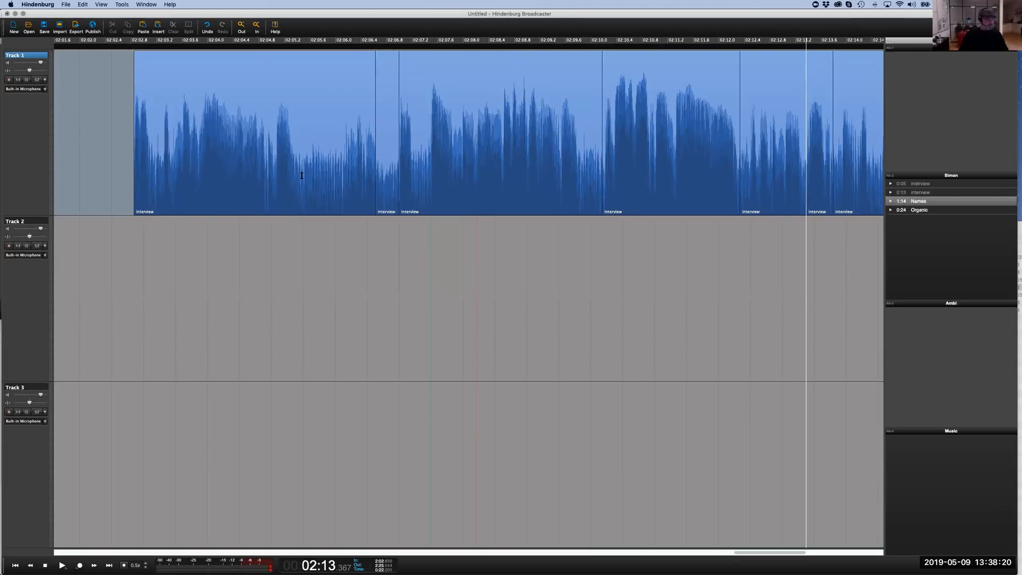
Open the session A & B segment.nhsx from the Demo Material Journalist PRO folder, discarding the changes to the untitled session
key(super+minus)
key(super+minus)
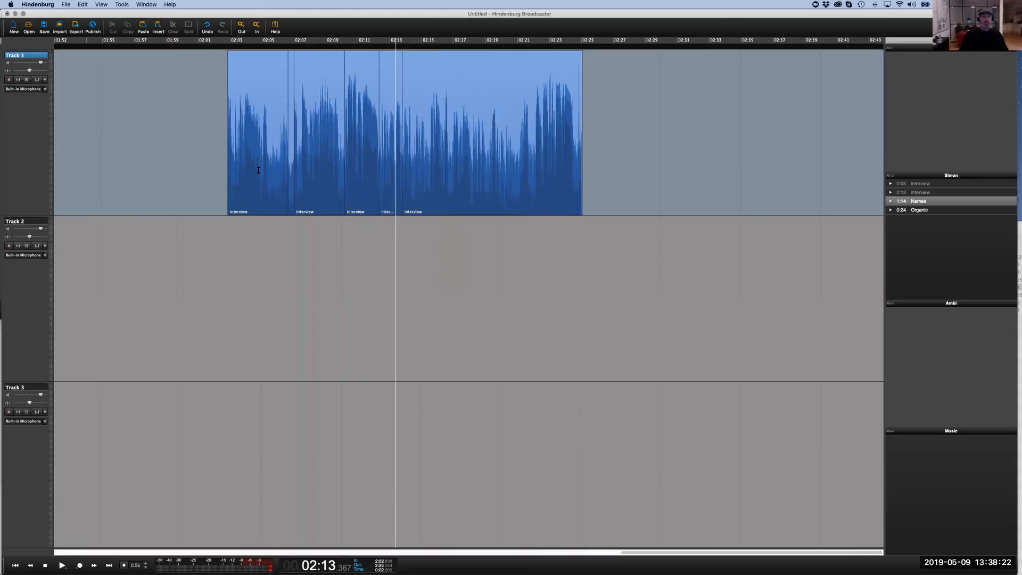
click(106, 105)
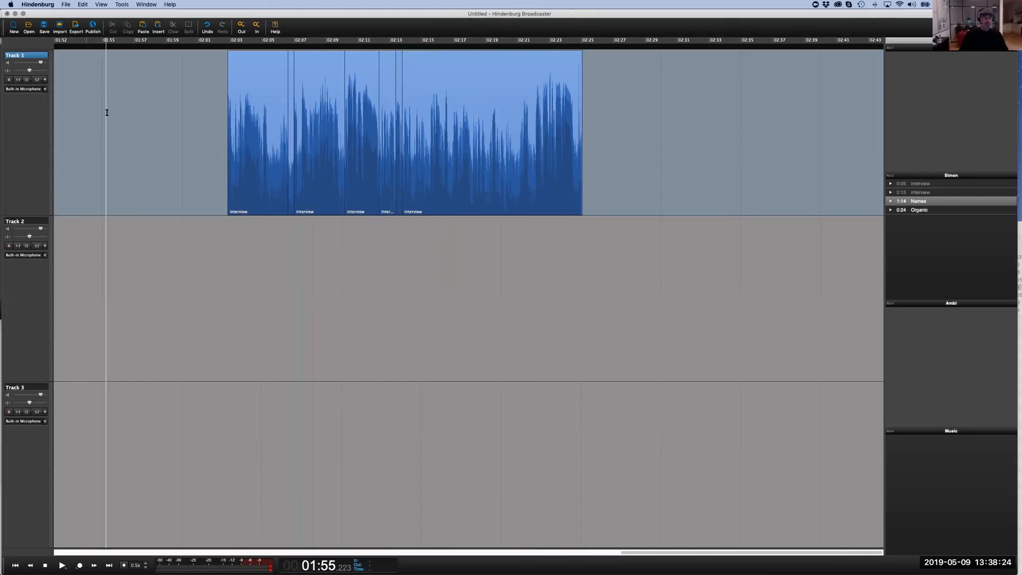
click(64, 6)
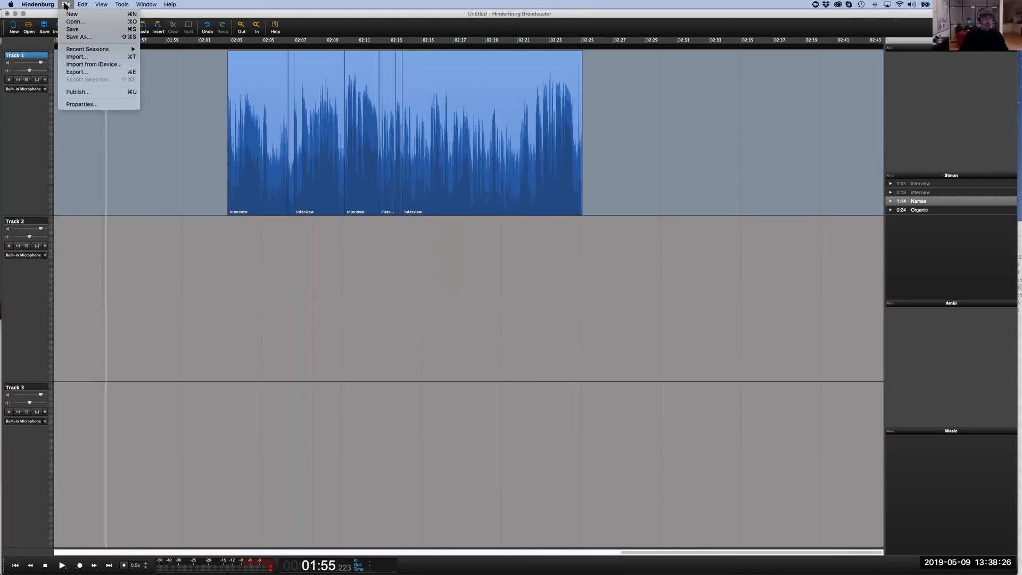
click(325, 133)
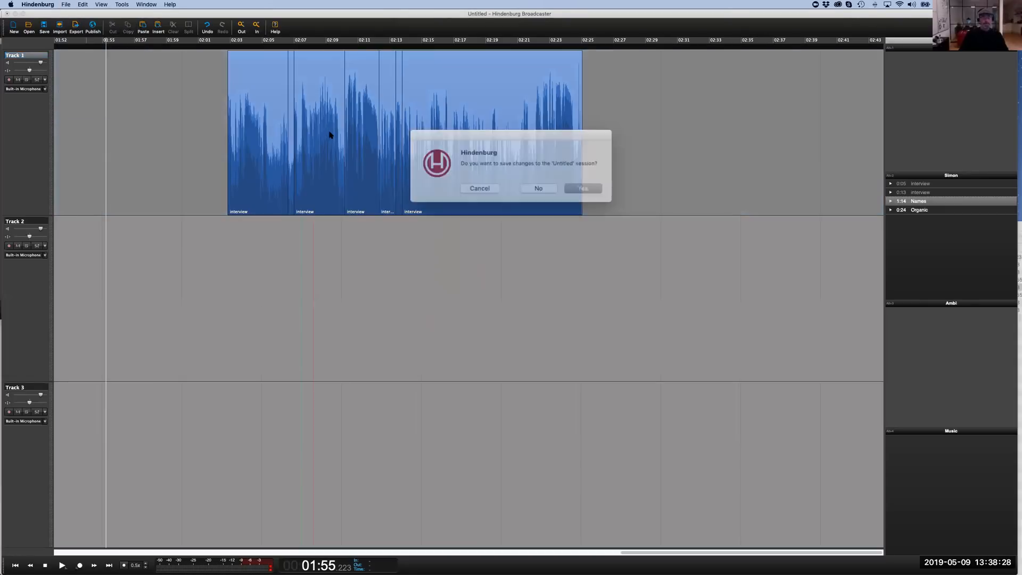
click(530, 185)
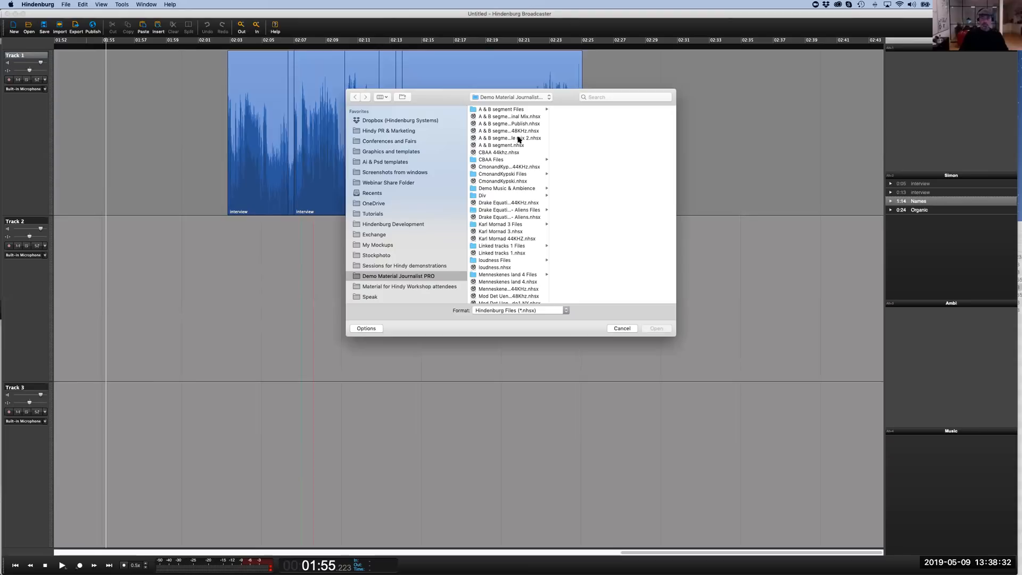
click(514, 145)
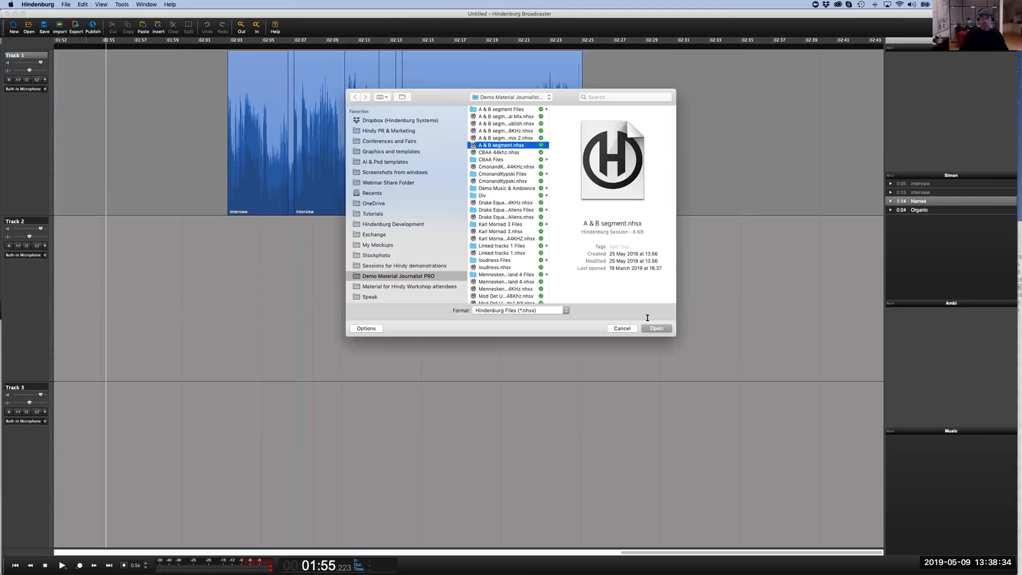
click(655, 328)
click(560, 210)
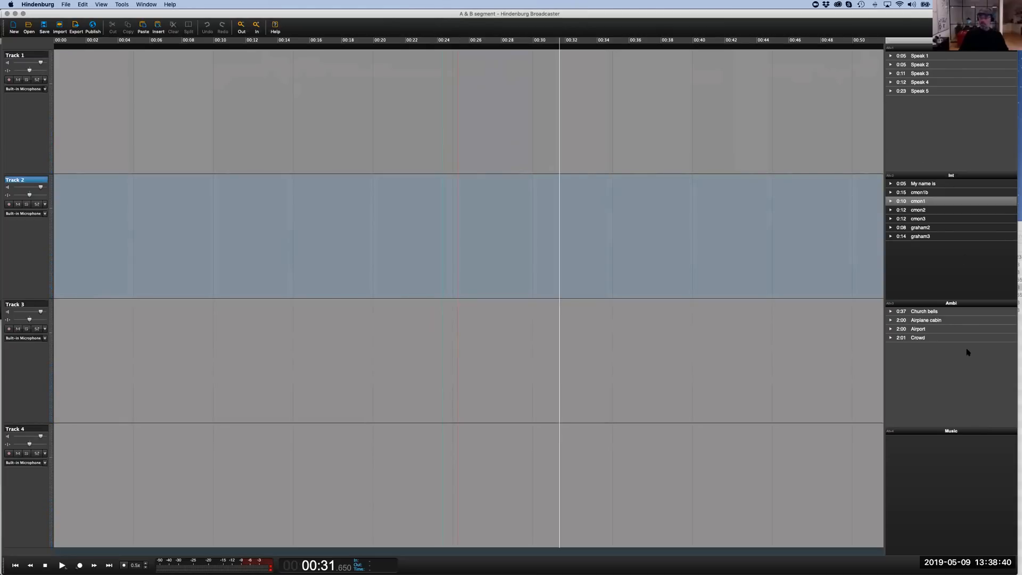
Switch to Finder and add Airplane cabin takeoff.wav from the Sound Library's Ambience folder to the Ambi clipboard group
click(931, 312)
click(924, 321)
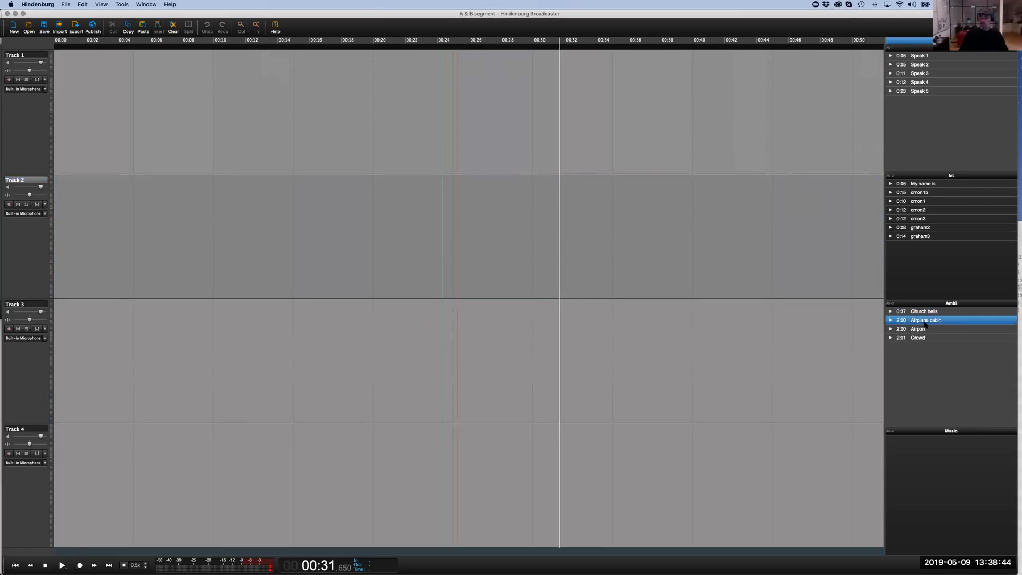
key(super+Tab)
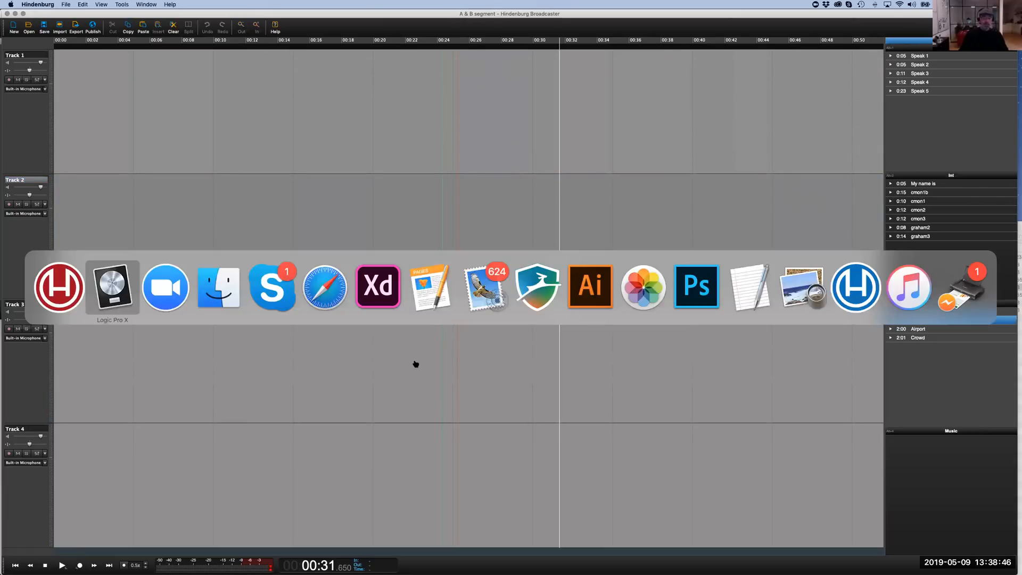
click(219, 308)
double_click(630, 241)
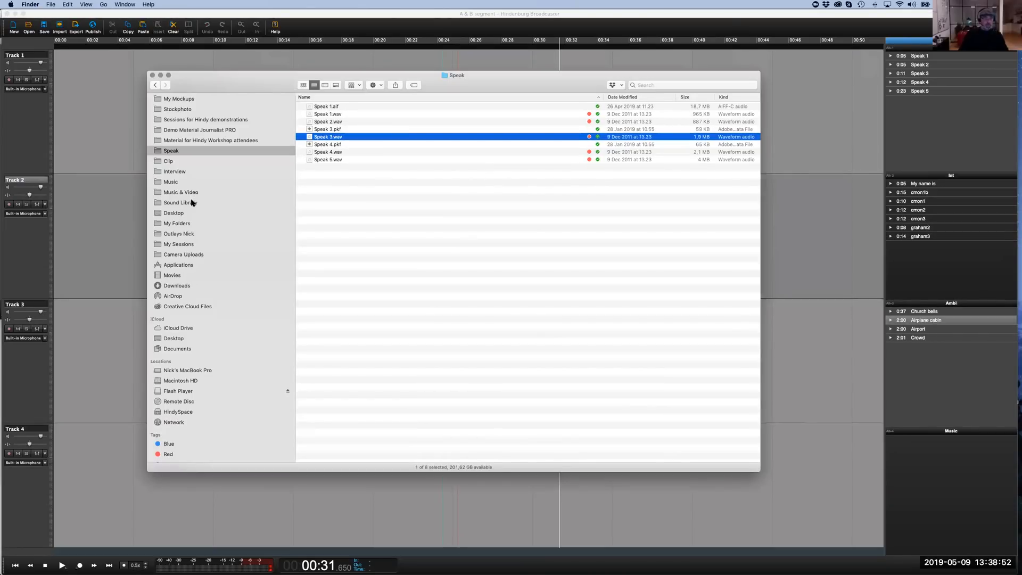
click(193, 202)
click(319, 96)
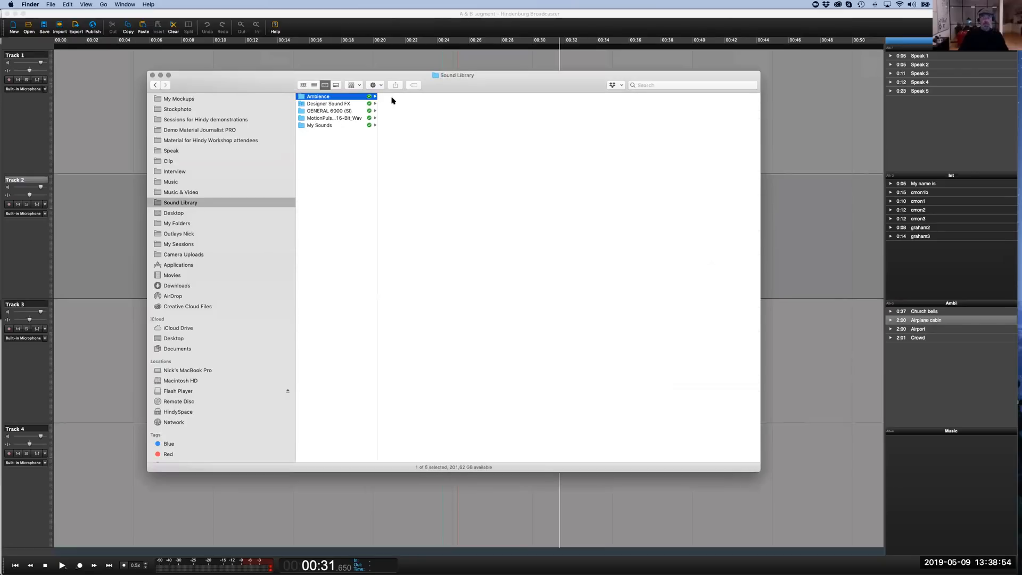
click(385, 97)
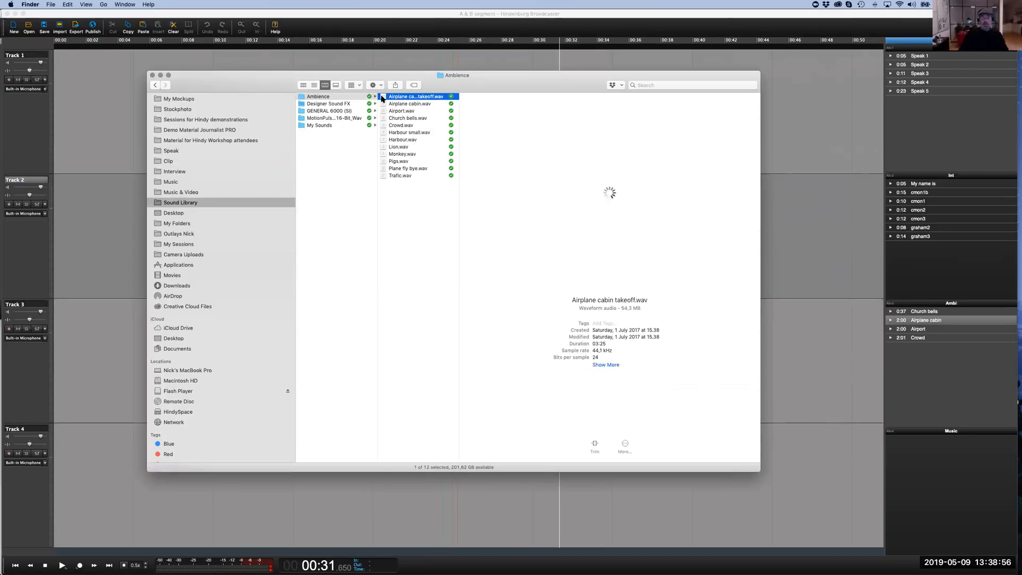
drag(893, 325, 943, 368)
Go through the Ambi group's clips one after another, from Airplane cabin takeoff up to Church bells
click(932, 348)
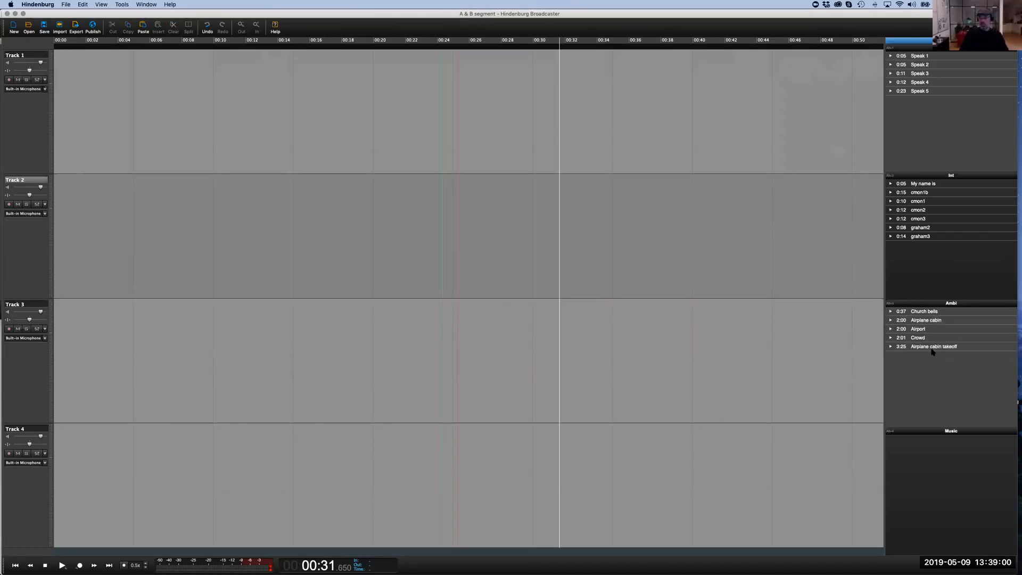
click(932, 347)
click(924, 339)
click(924, 329)
click(925, 321)
click(926, 313)
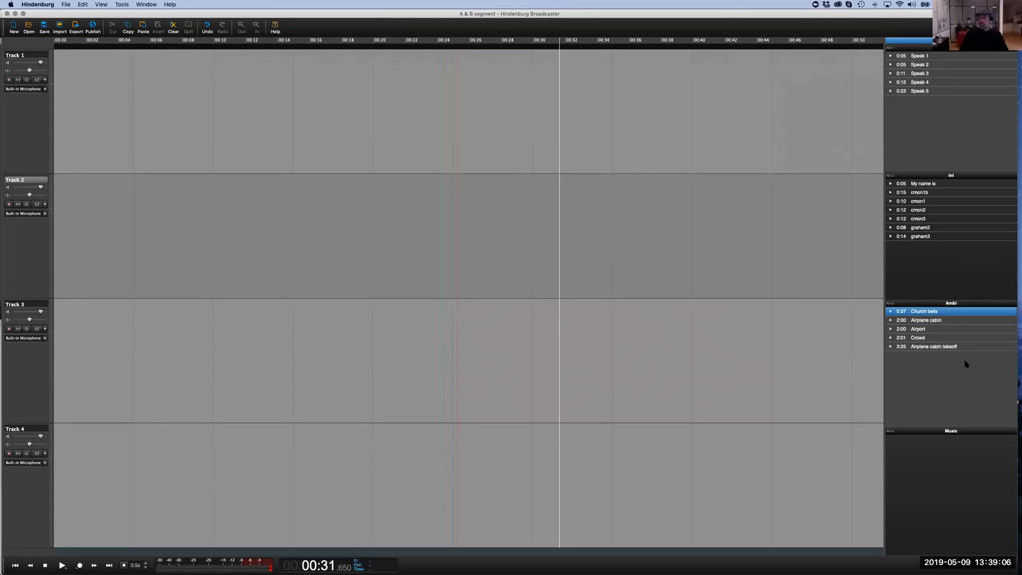
click(961, 372)
Add the files from Hands Up.mp3 through Clocks.m4a in Finder's Music folder to the Music clipboard group
key(super+Tab)
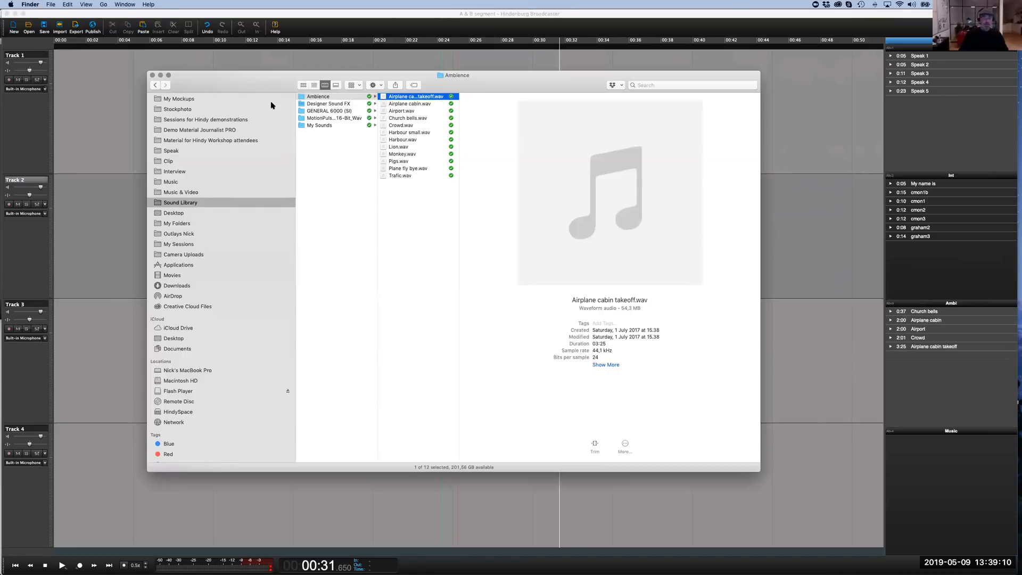
click(186, 192)
click(358, 111)
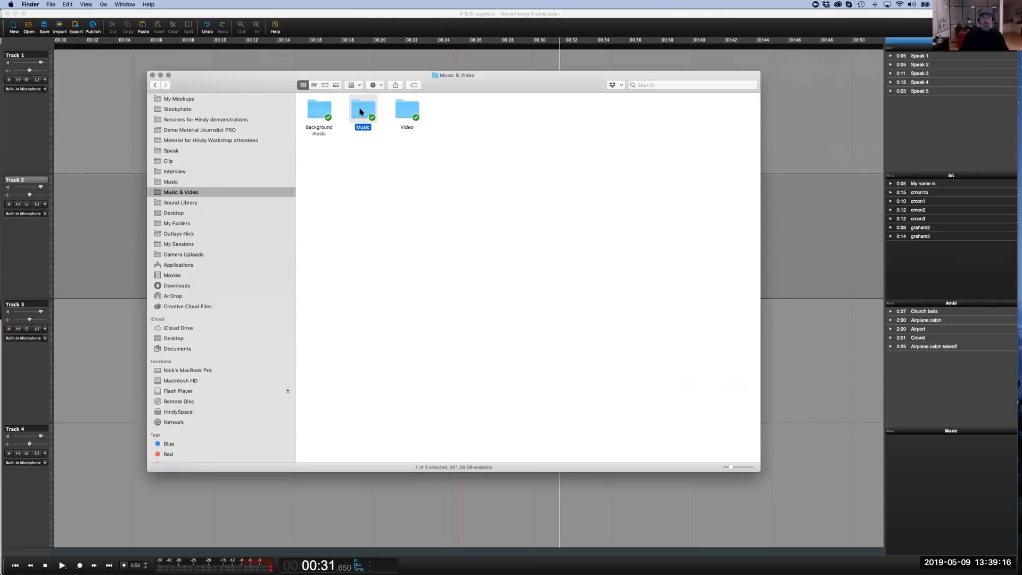
double_click(359, 112)
scroll(327, 117, down, 1)
click(326, 111)
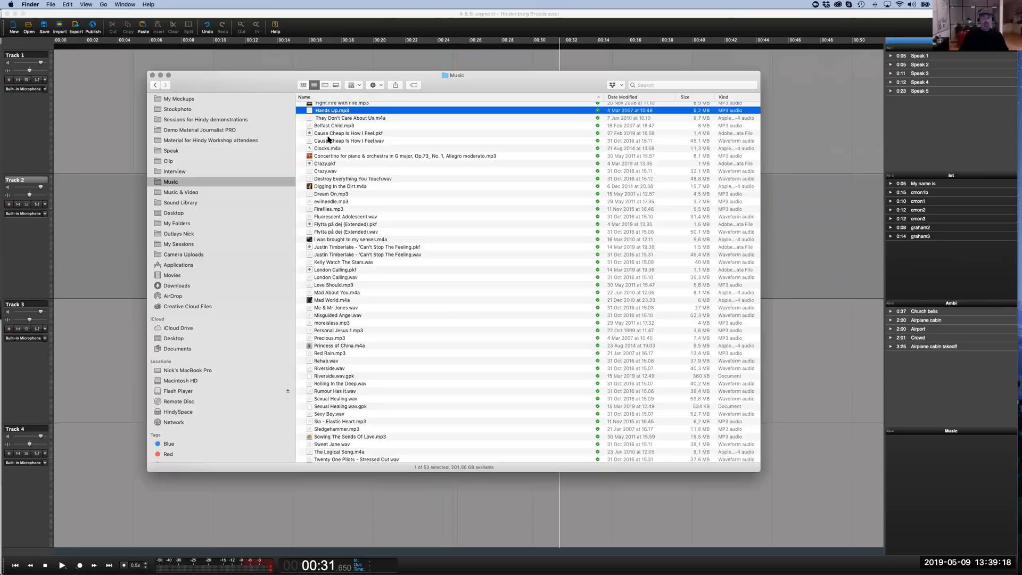
shift+click(327, 148)
drag(327, 148, 928, 457)
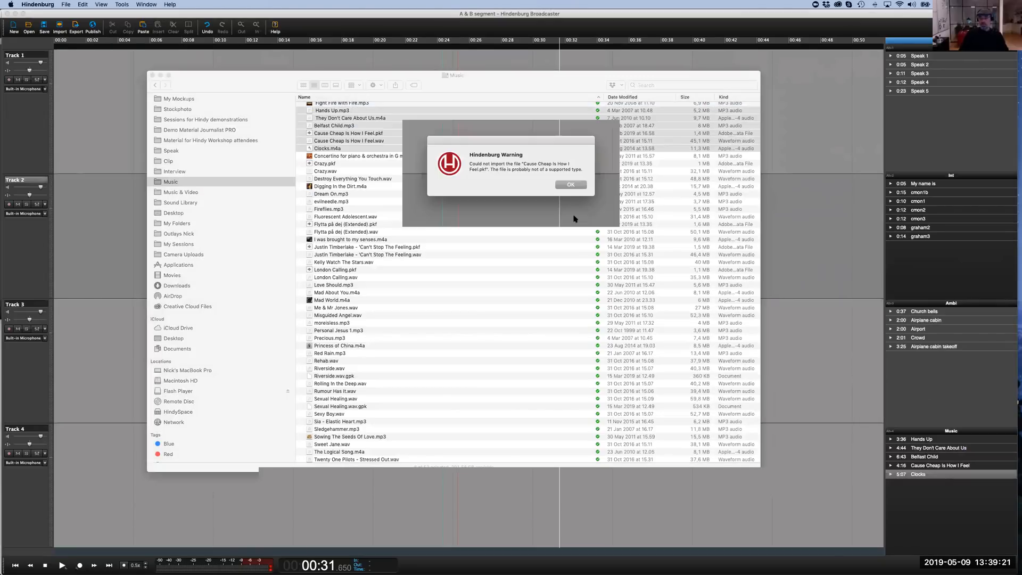
click(569, 185)
click(938, 407)
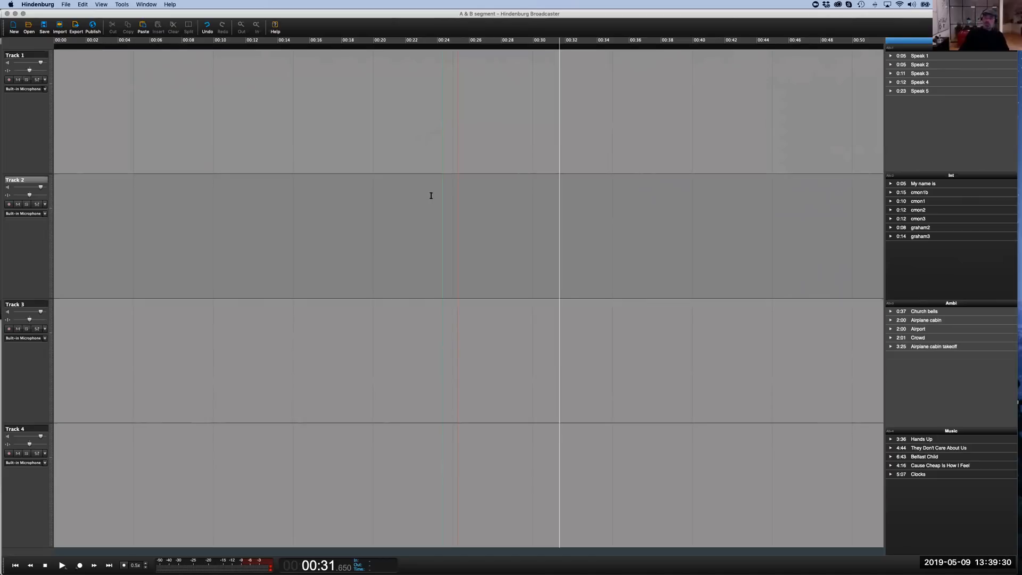
Place the Airport clip from the Ambi group on Track 3 and move it to the start of the timeline
click(921, 321)
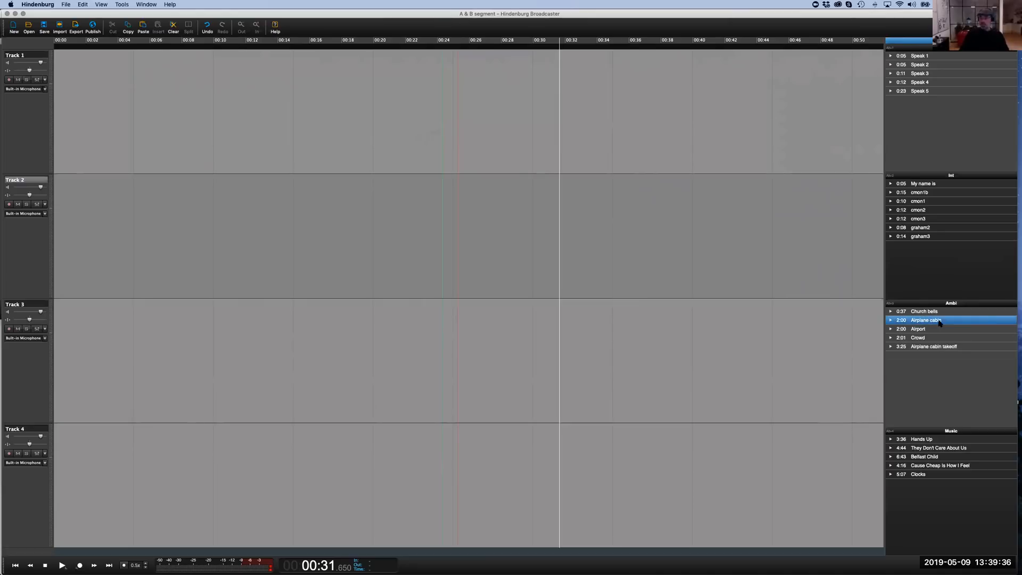
click(926, 330)
drag(903, 332, 67, 341)
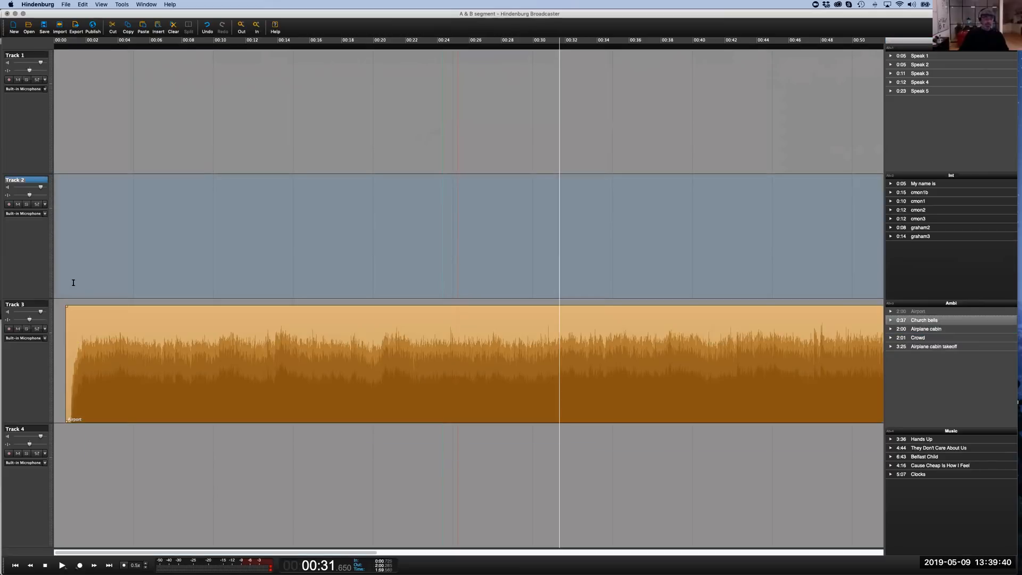
click(73, 282)
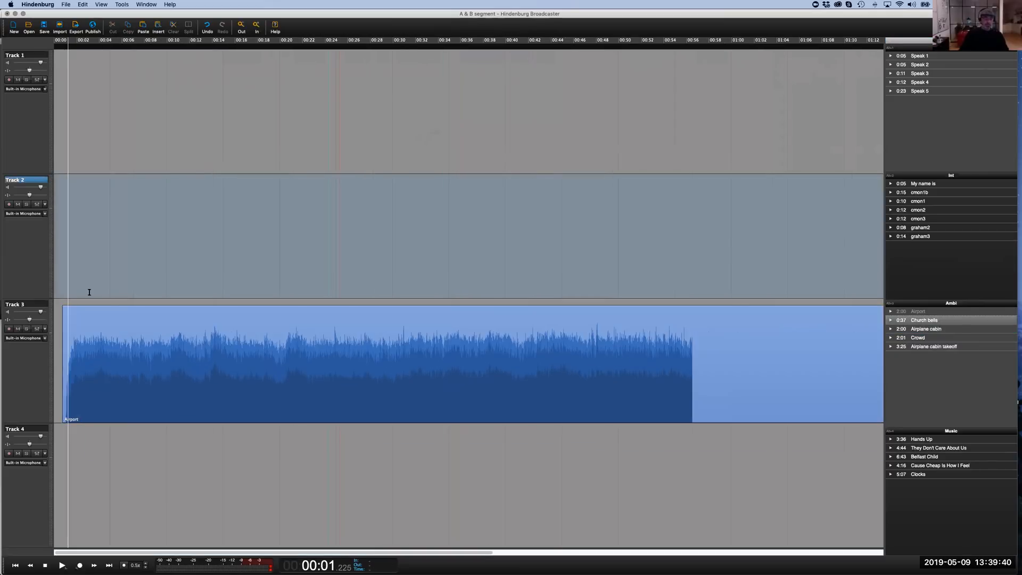
click(88, 324)
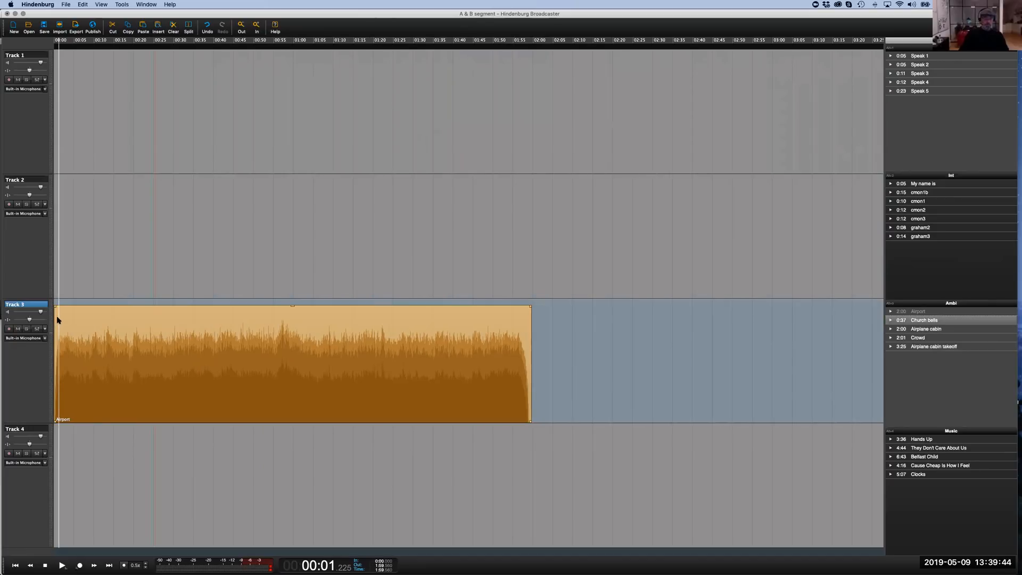
Trim the quiet beginning of the Airport clip, bring it back to the timeline start, and give it a short fade-in
key(Up)
key(Up)
key(Up)
key(Up)
key(Up)
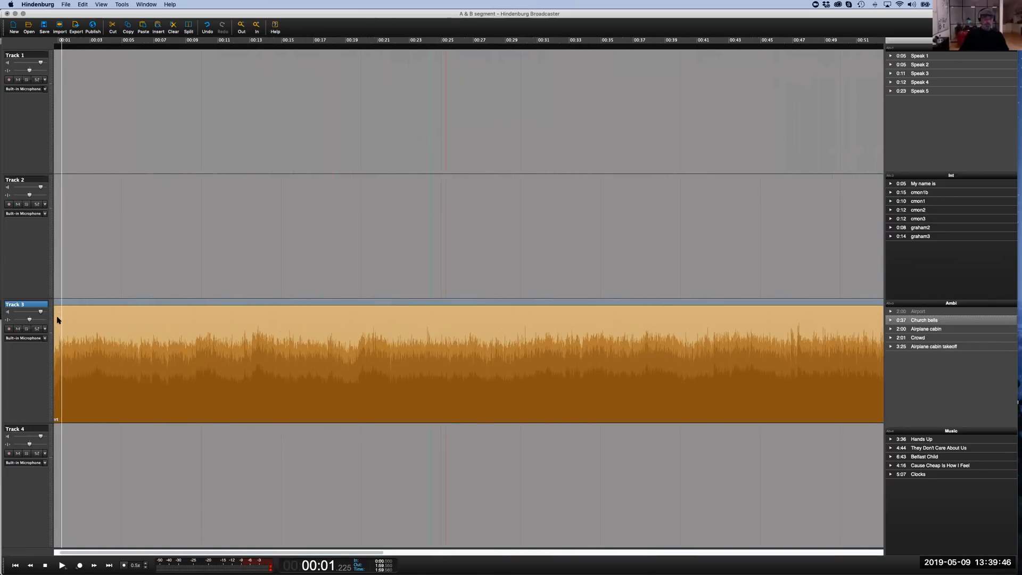
scroll(57, 319, left, 2)
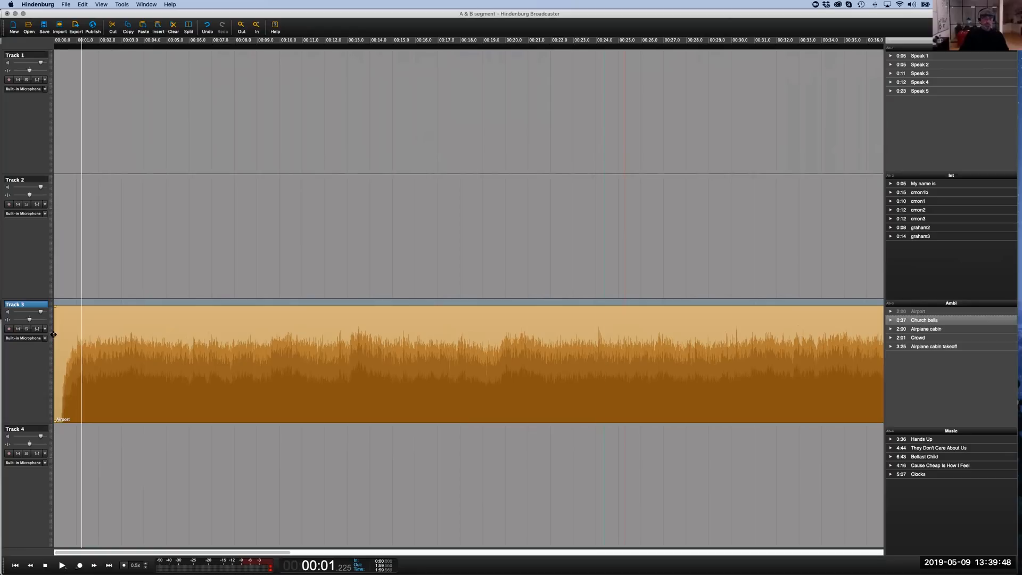
drag(67, 337, 80, 310)
double_click(60, 328)
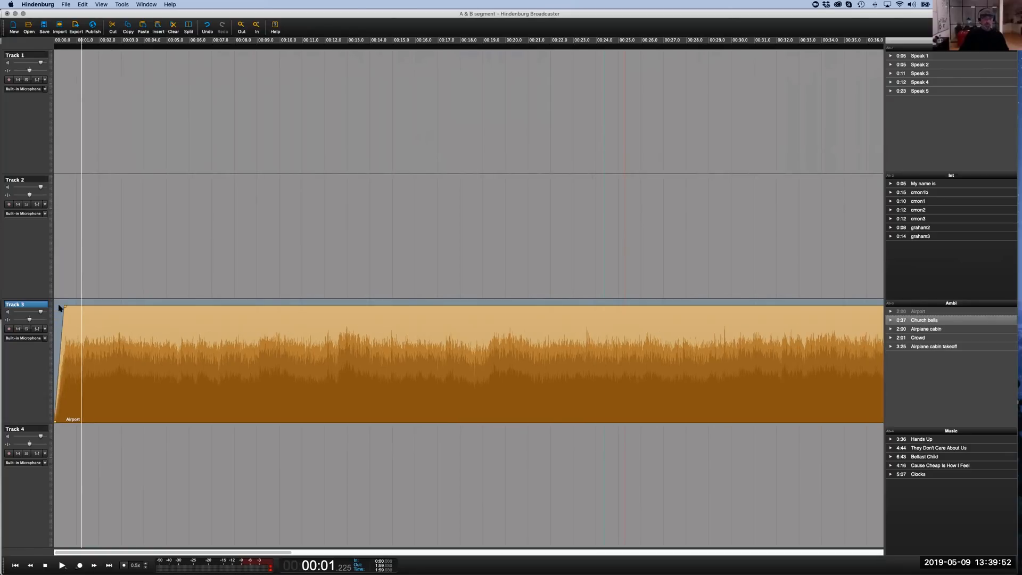
Play the opening of the Airport clip to about 00:04.6 and lower the clip's volume slightly
click(56, 299)
key(space)
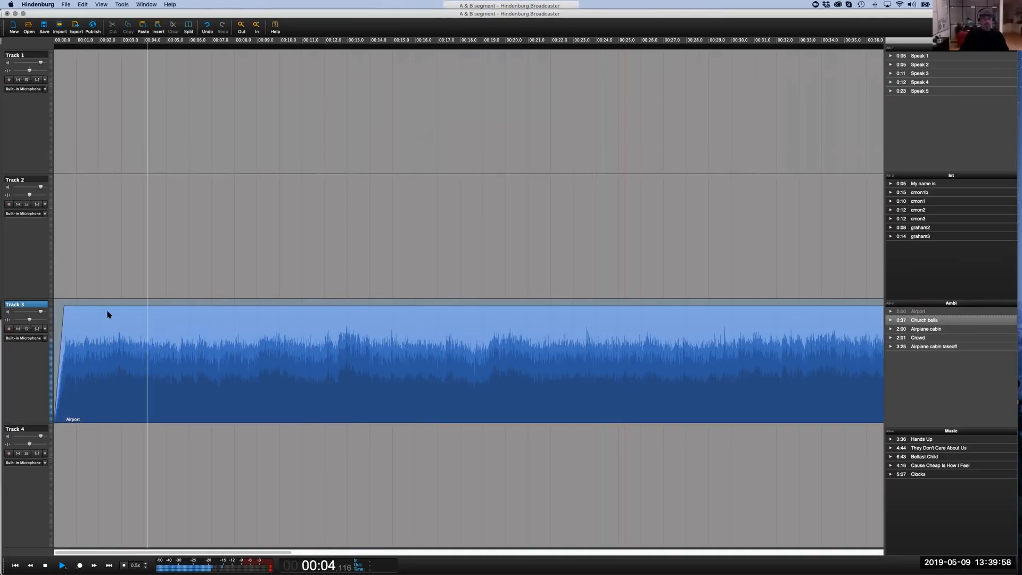
key(space)
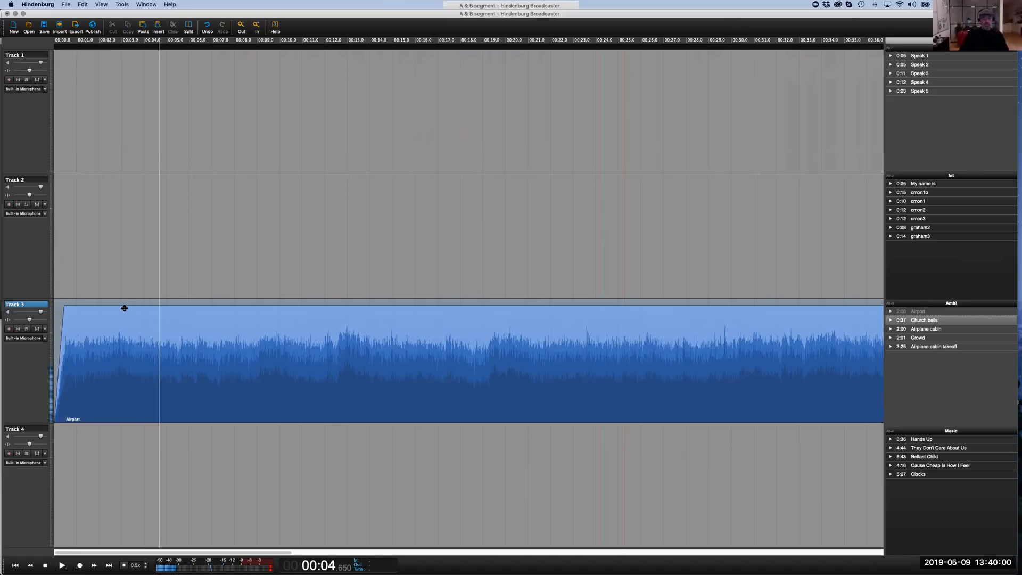
drag(125, 306, 123, 308)
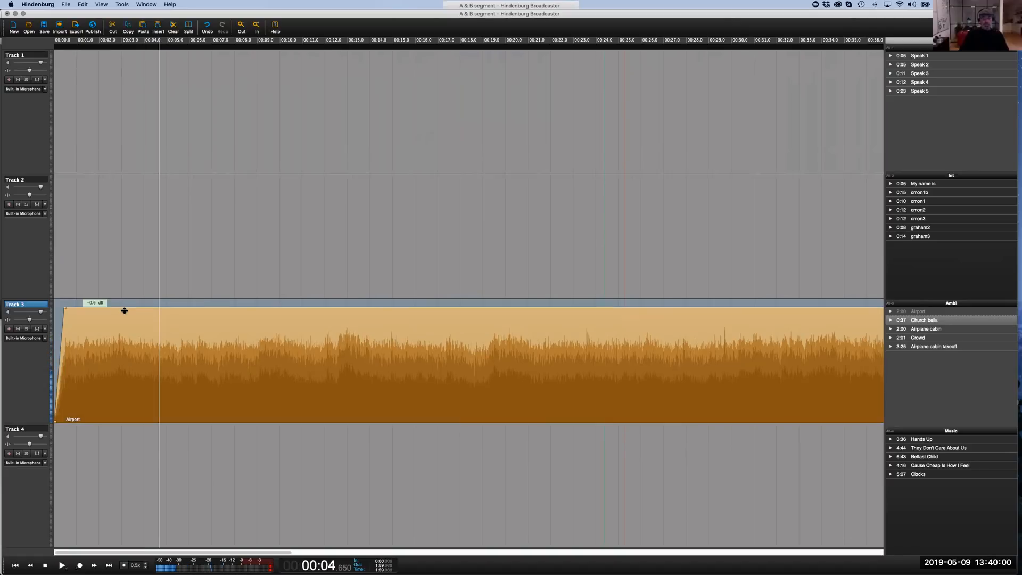
Place the Speak 1 clip on Track 1 at about 00:04.5 and play it together with the Airport ambience
click(915, 57)
drag(920, 57, 155, 112)
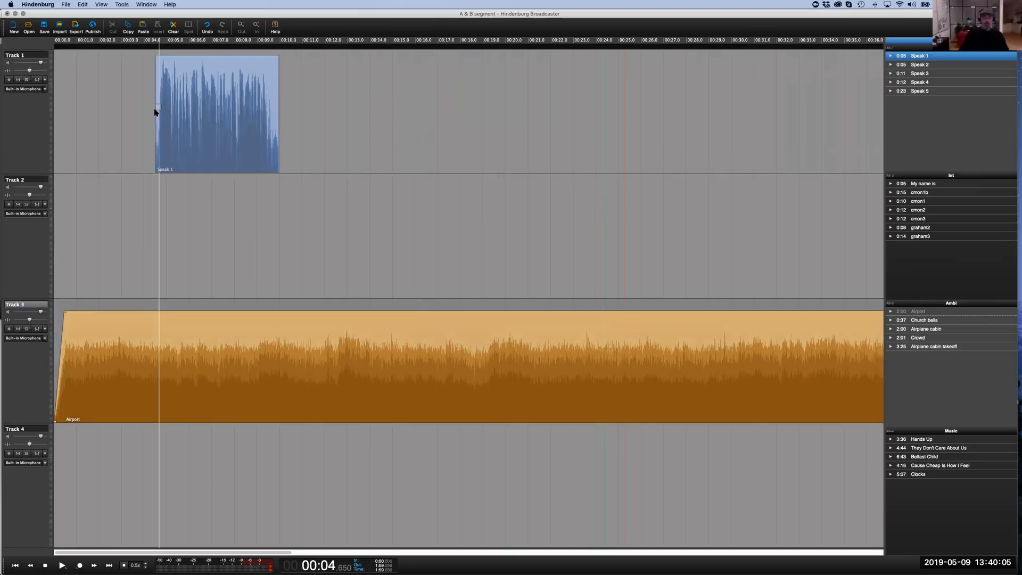
click(154, 302)
key(space)
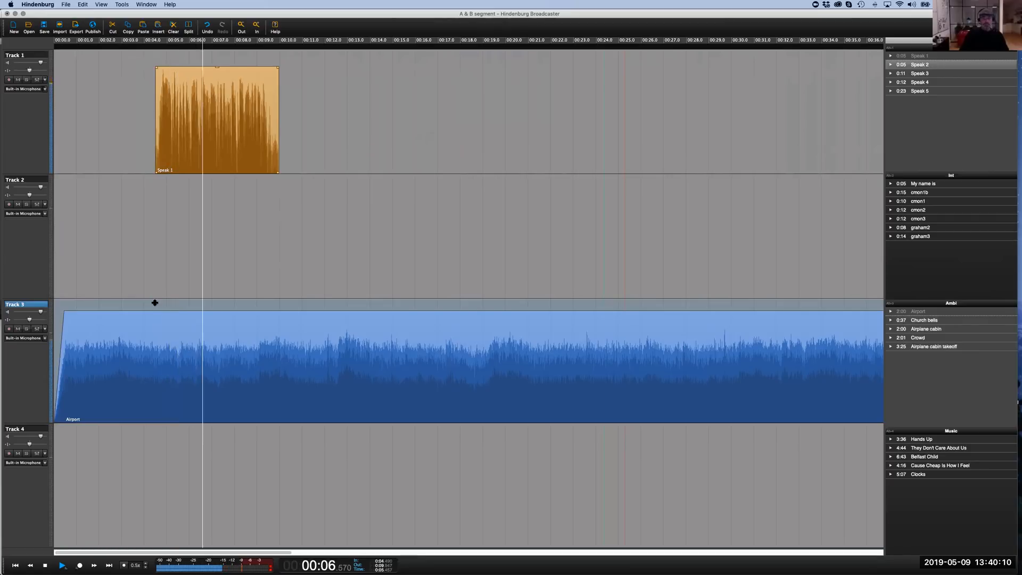
key(space)
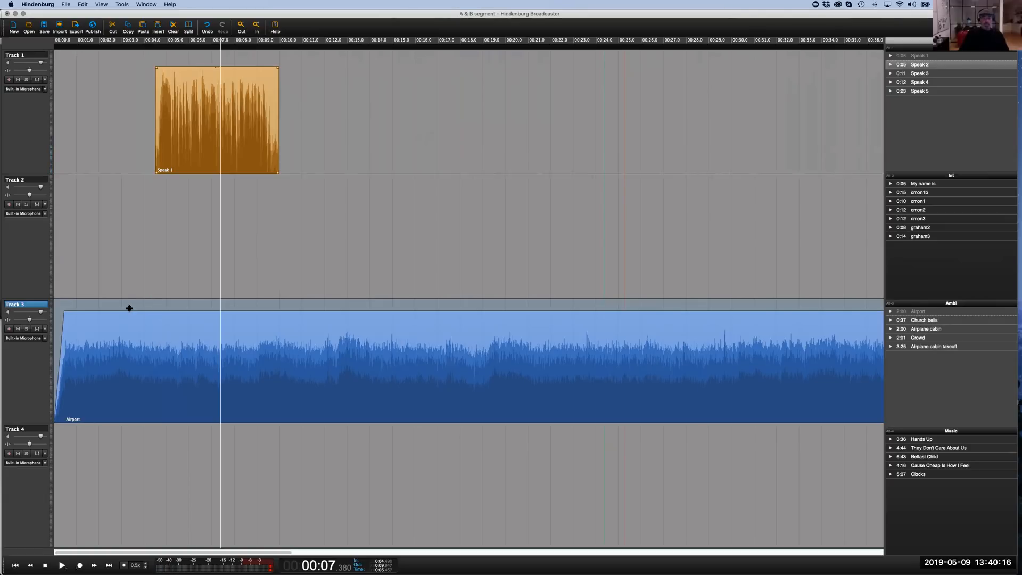
Fade the Airport clip down between about 00:04.0 and 00:04.8 so it sits under Speak 1, and play the transition
mouse_move(129, 314)
mouse_down()
mouse_move(140, 307)
mouse_move(141, 318)
mouse_move(140, 305)
mouse_move(136, 314)
mouse_up()
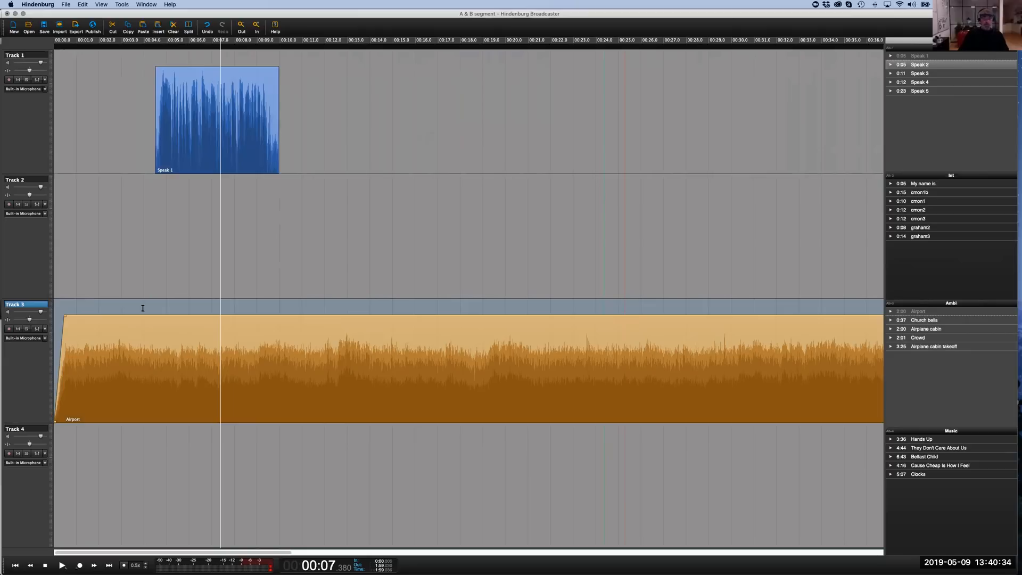
drag(162, 309, 192, 361)
click(174, 326)
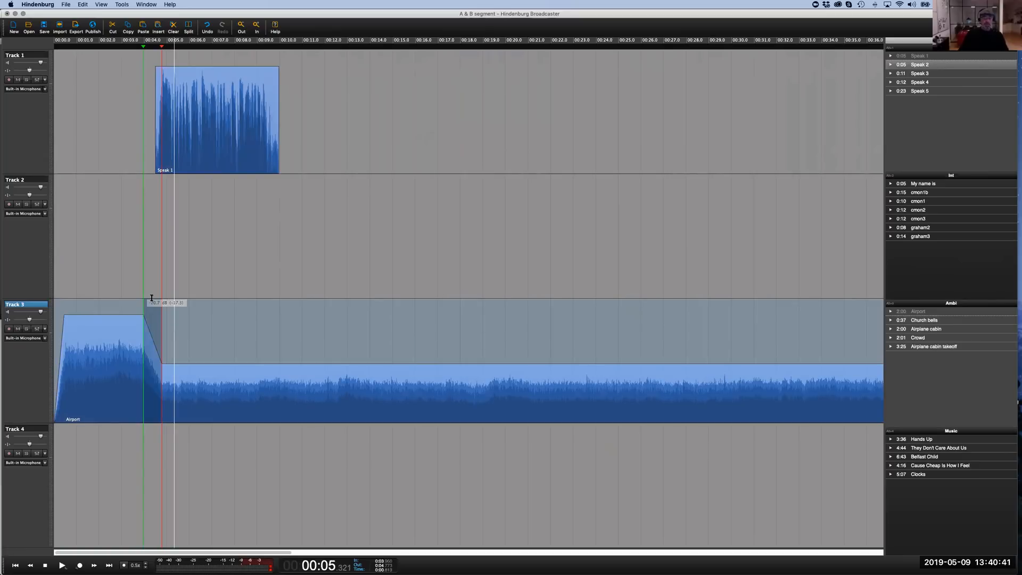
click(137, 261)
key(space)
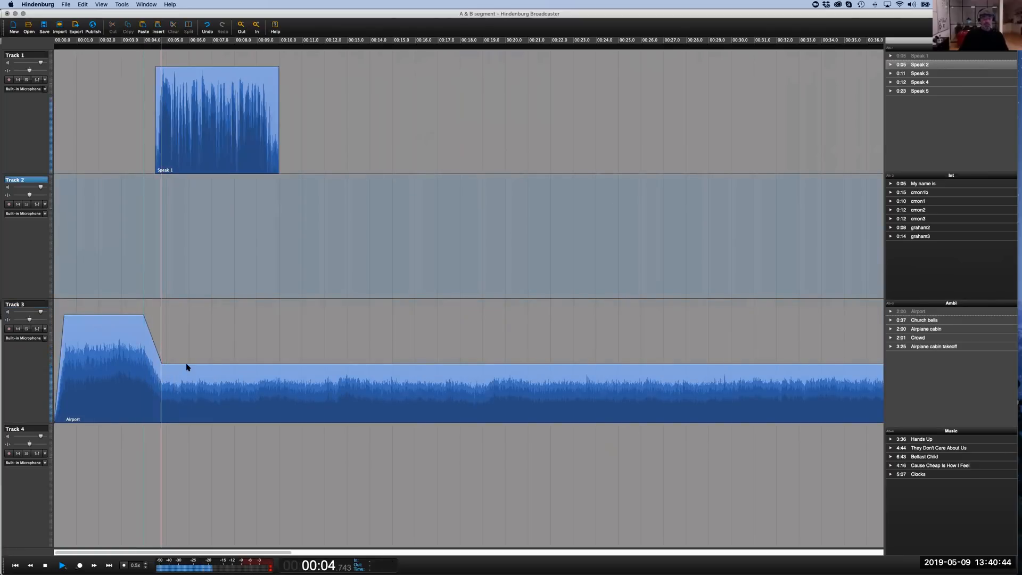
Extend the Airport fade-down to about 00:05.2, ending at a slightly higher level under Speak 1, and play through Speak 1
mouse_move(162, 363)
mouse_down()
mouse_move(162, 351)
mouse_move(174, 352)
mouse_up()
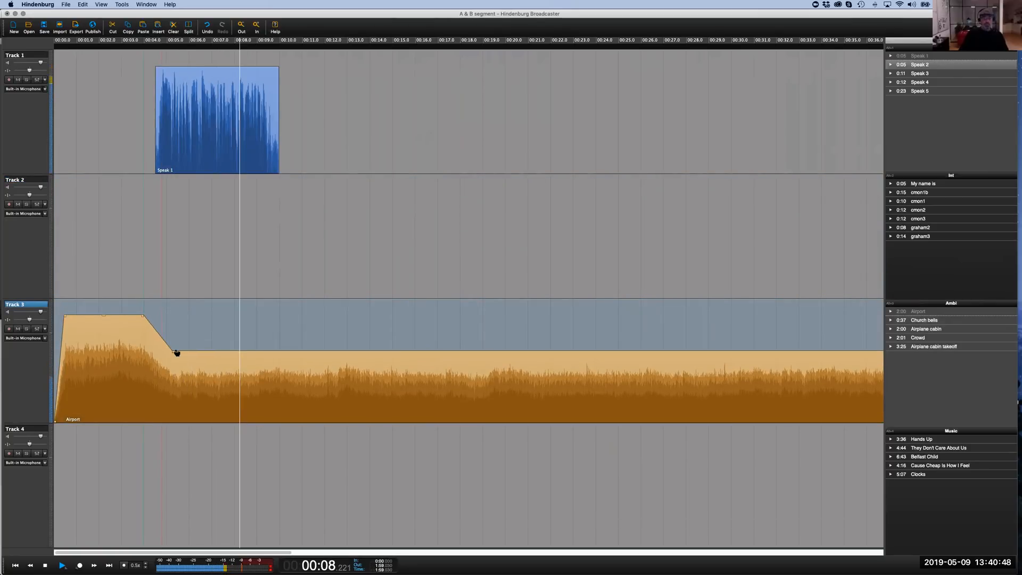
key(space)
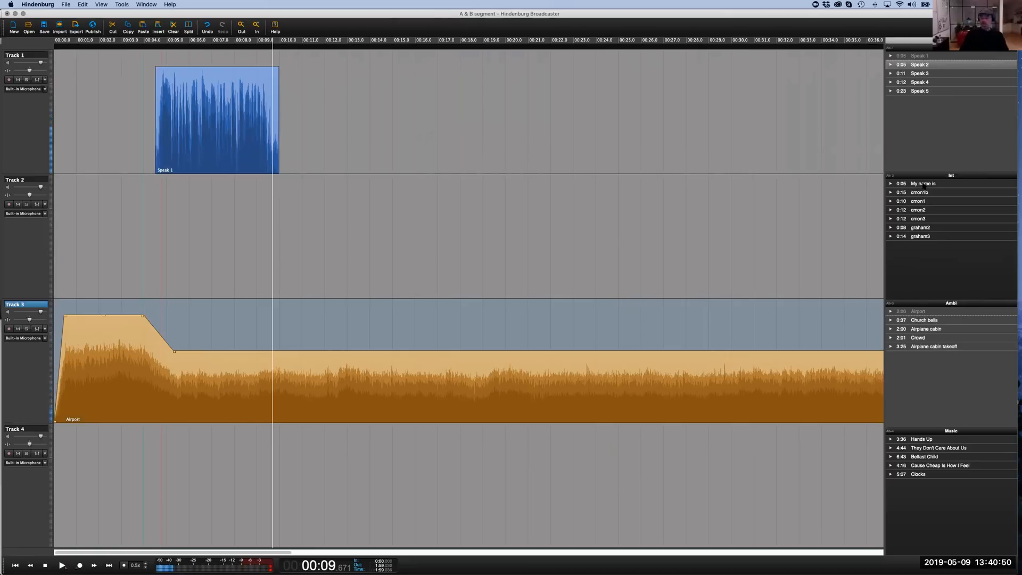
Place the "My name is" clip on Track 2 at about 00:09.3, overlapping Speak 1's end, and raise its volume slightly
click(919, 183)
drag(919, 185, 314, 225)
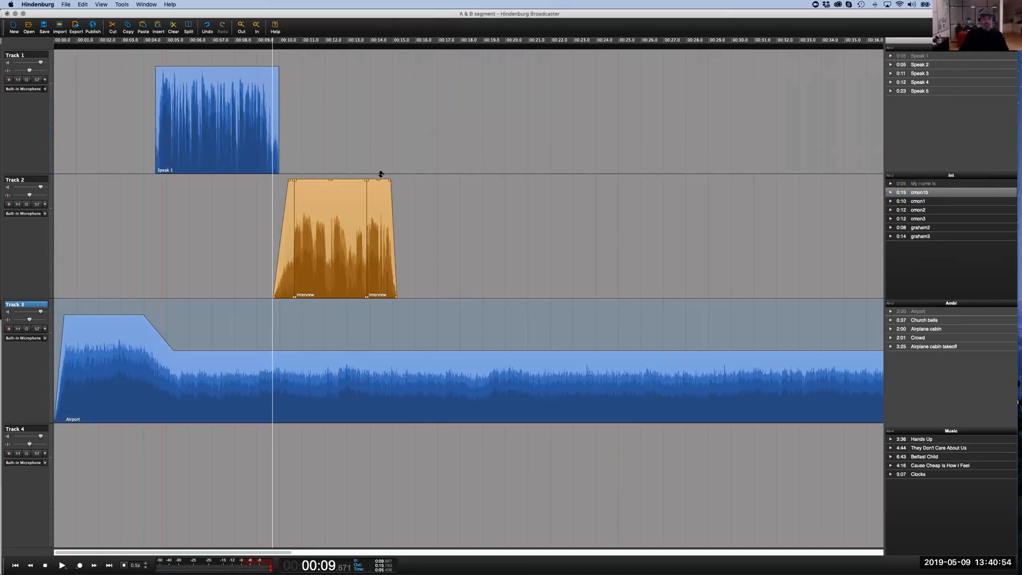
click(316, 190)
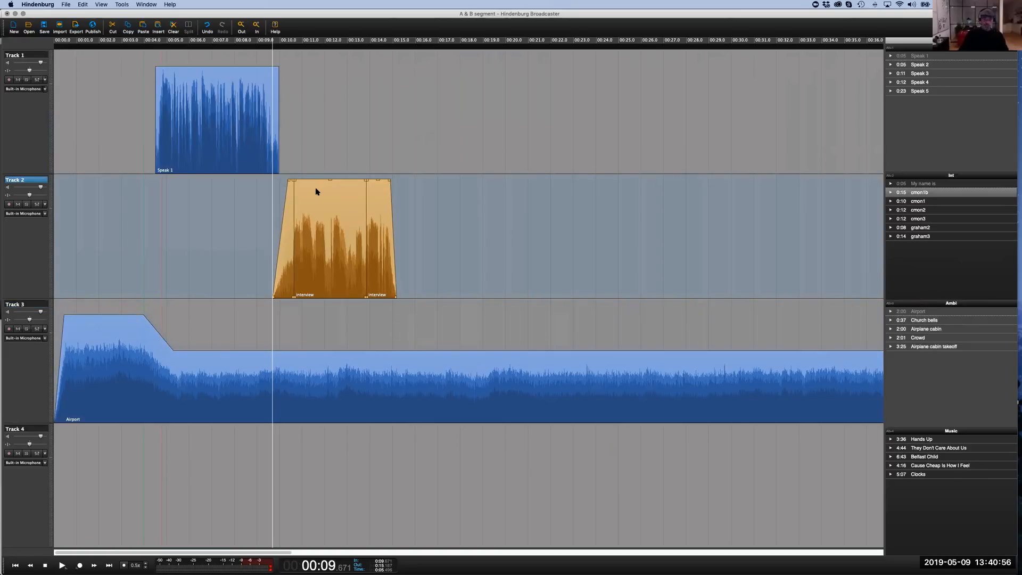
key(alt+Up)
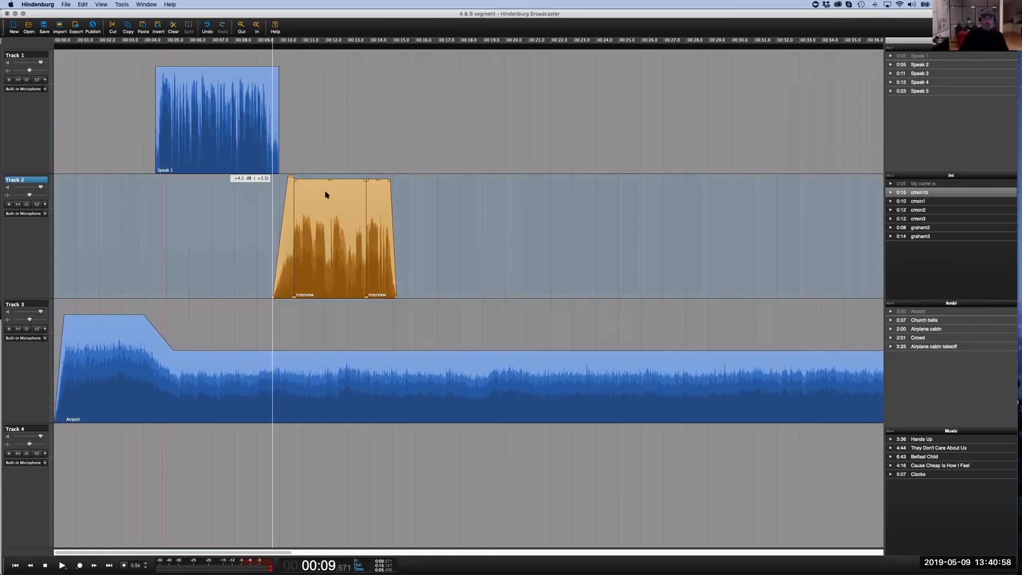
key(alt+Up)
key(alt+Up)
key(alt+Up)
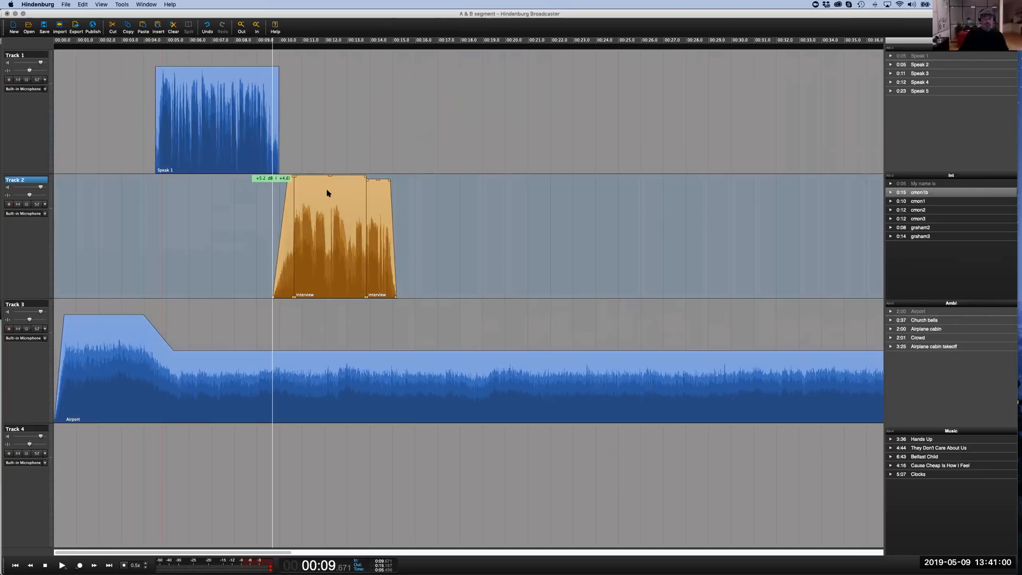
drag(328, 191, 321, 191)
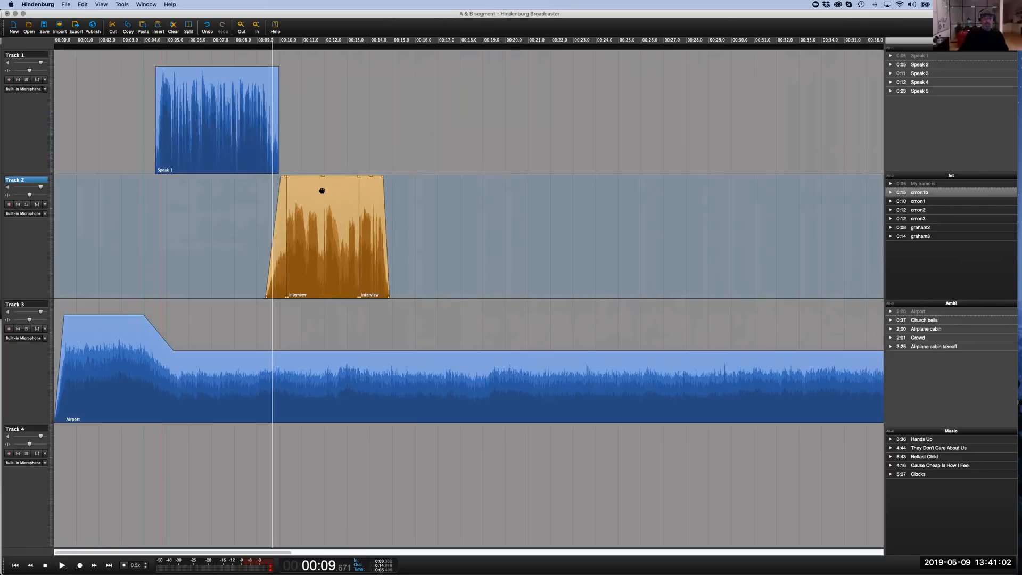
Play the transition from Speak 1 through the end of the first interview clip on Track 2
click(226, 218)
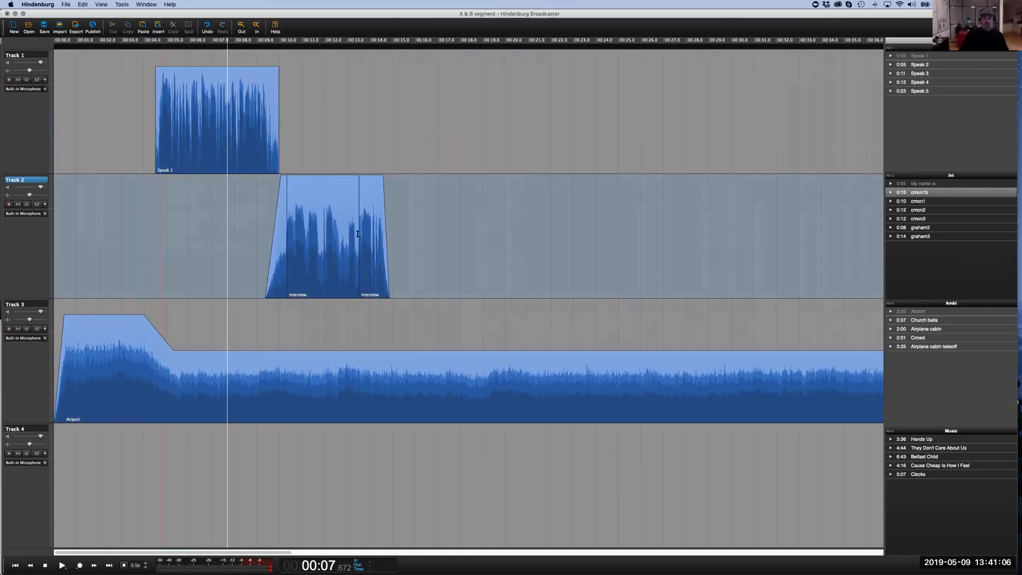
click(153, 222)
key(space)
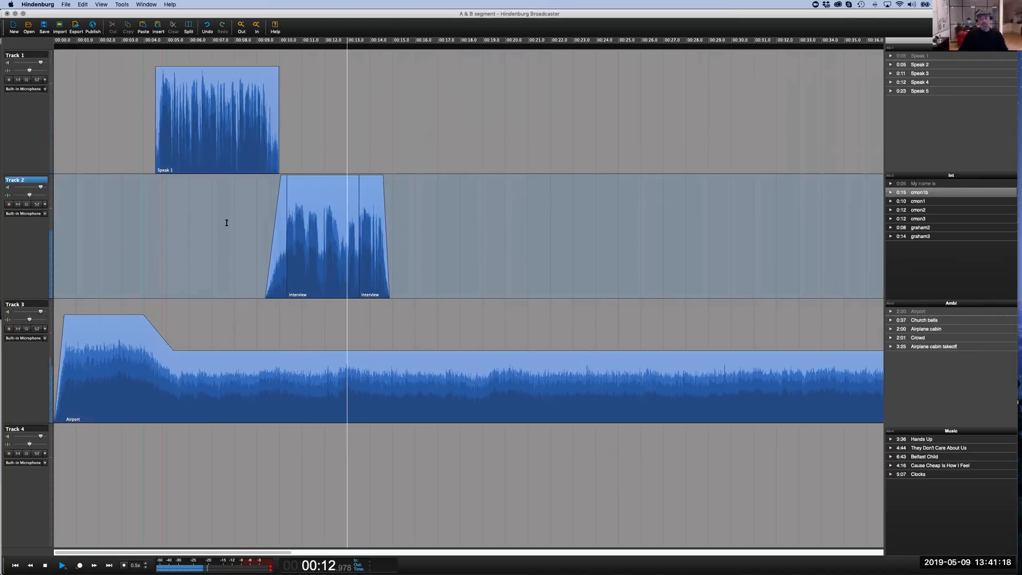
key(space)
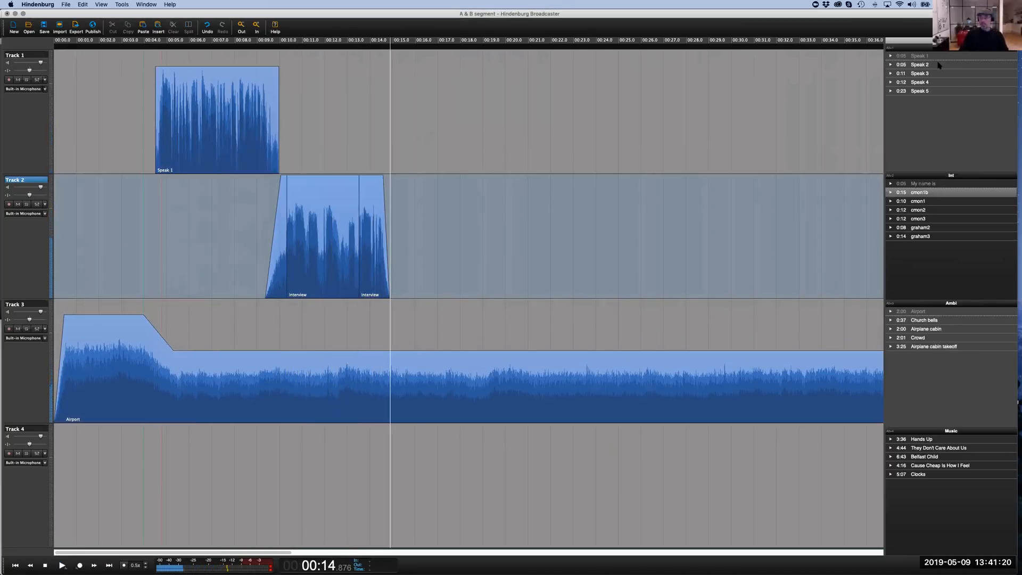
Place Speak 2 on Track 1 at about 00:14, overlapping the interview clip's end, and trim and fade out its silent tail
click(916, 64)
drag(380, 126, 386, 66)
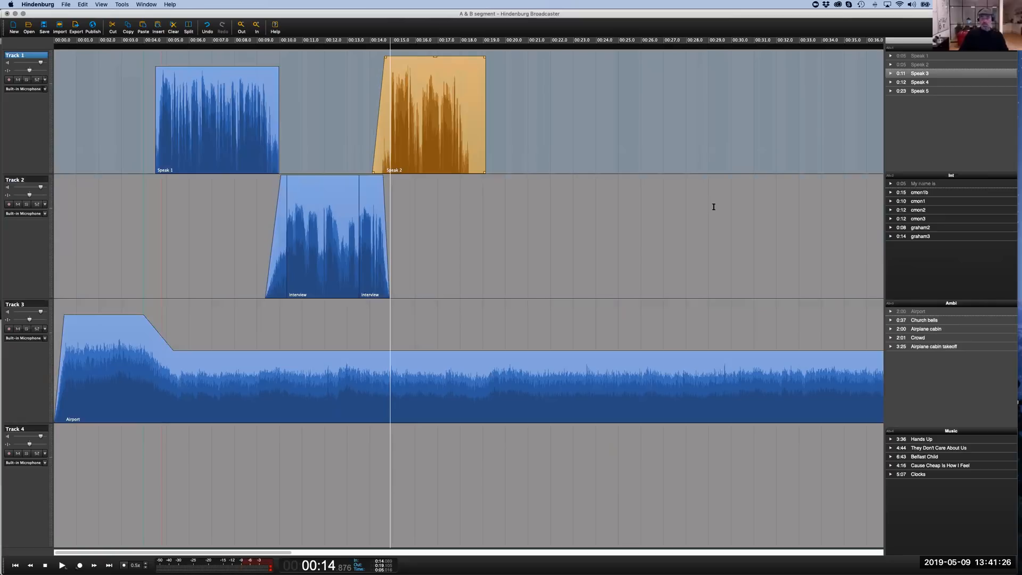
drag(485, 59, 467, 73)
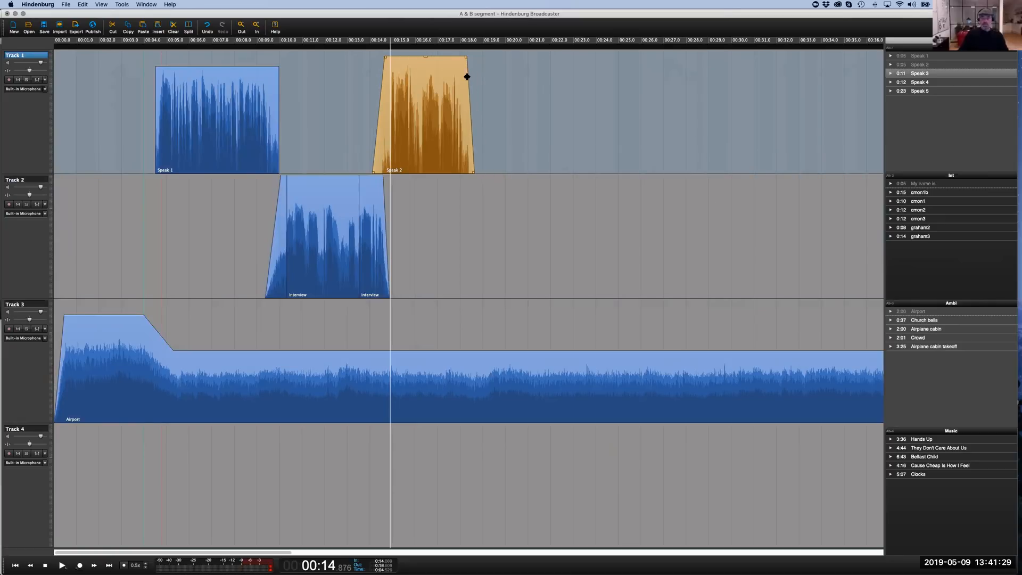
Place the cmon1b clip on Track 2 at about 00:18.5, directly after Speak 2
click(902, 196)
drag(901, 195, 471, 232)
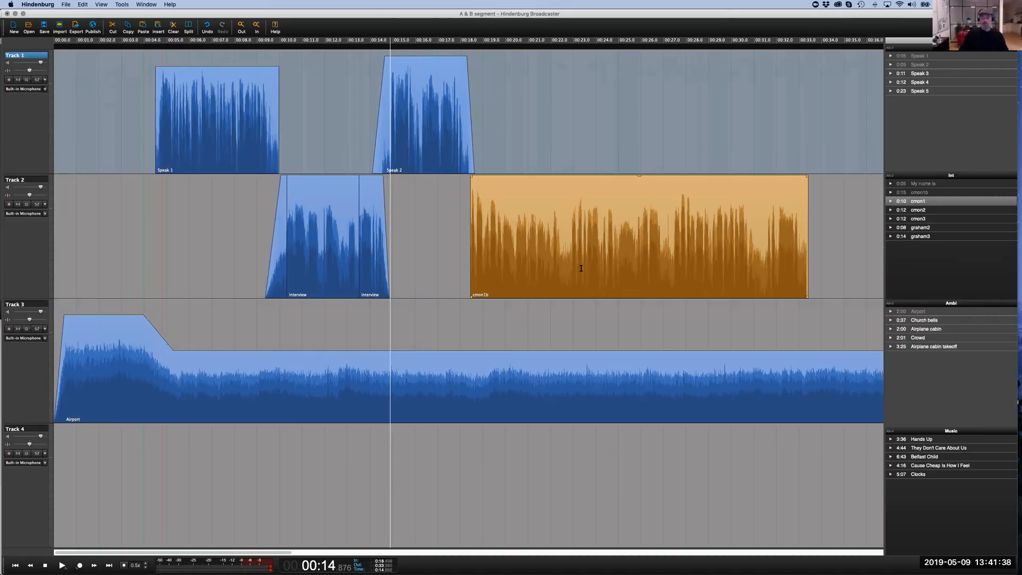
Fade the Airport clip back up between about 00:33 and 00:34.3, after the cmon1b clip ends
key(Down)
key(Down)
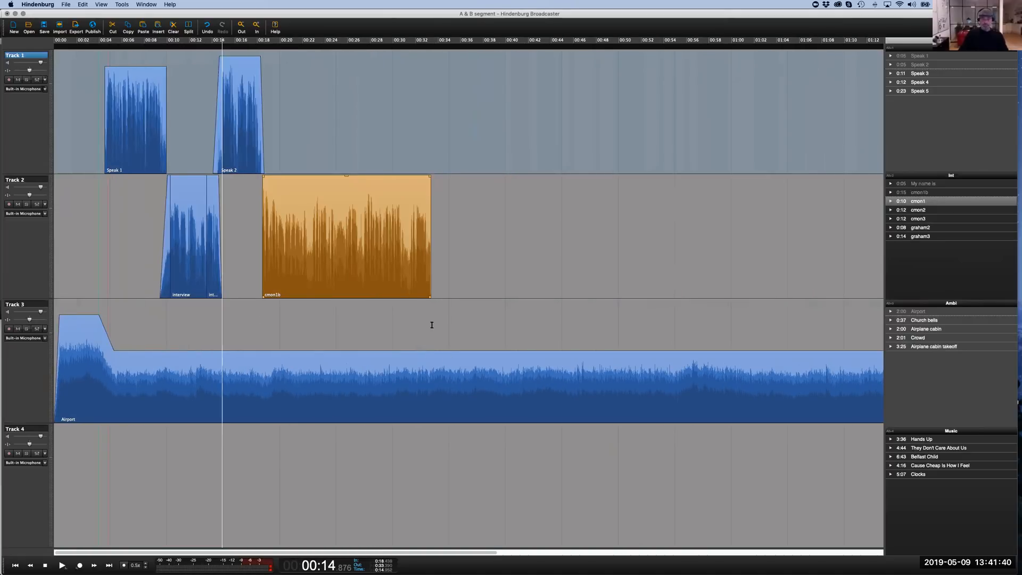
drag(427, 326, 463, 307)
click(462, 307)
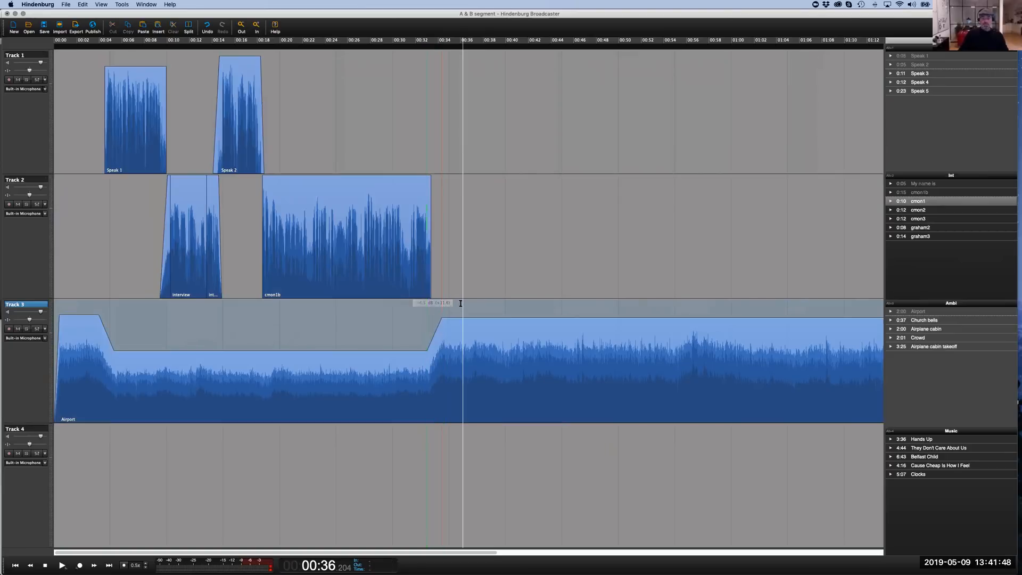
Place Speak 3 on Track 1 at about 00:36.6 and lower its volume slightly
click(921, 75)
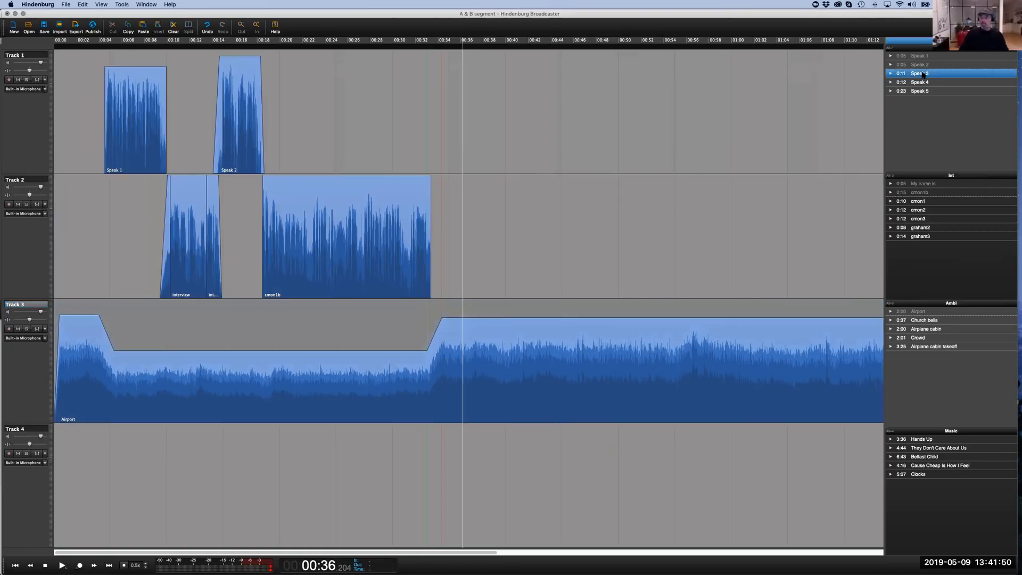
drag(781, 95, 468, 112)
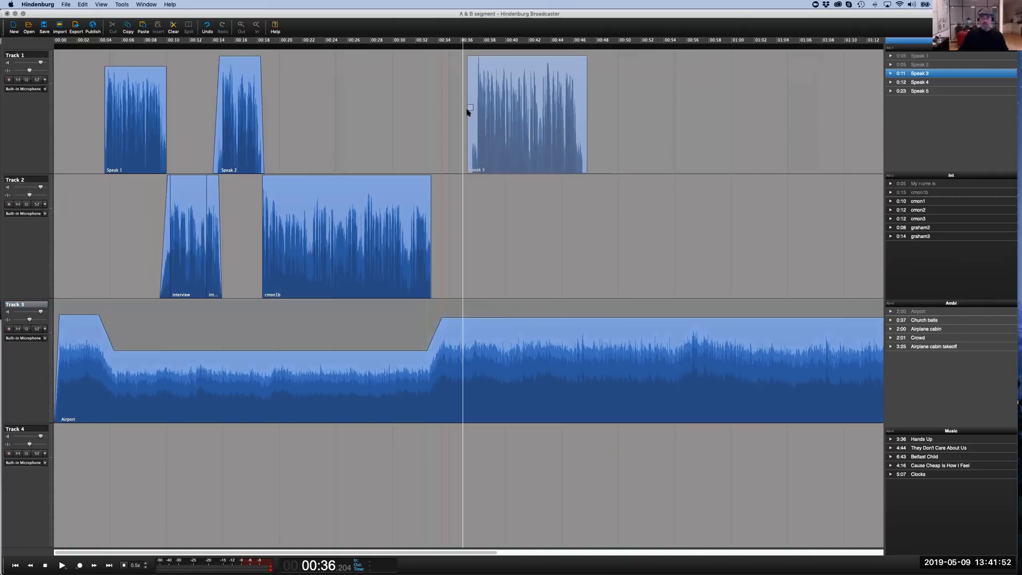
Duck the Airport clip beneath Speak 3 between about 00:36.8 and 00:46.2
drag(469, 308, 540, 304)
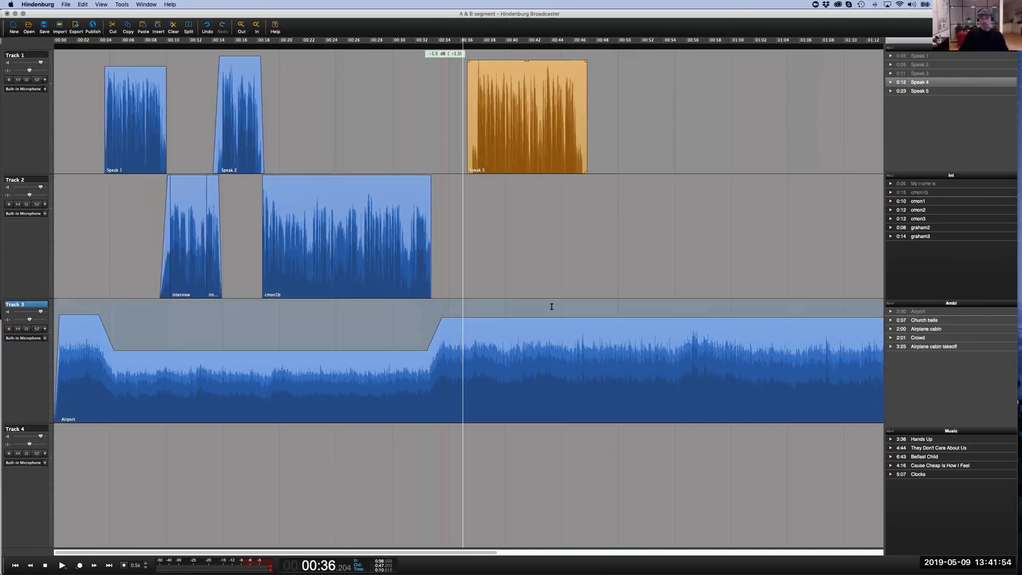
shift+click(575, 312)
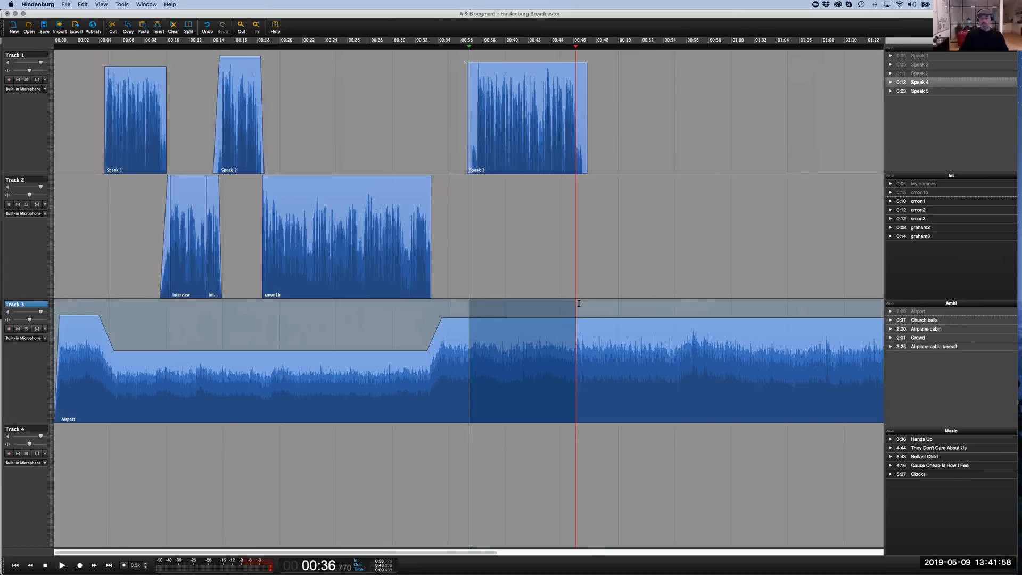
drag(537, 317, 571, 338)
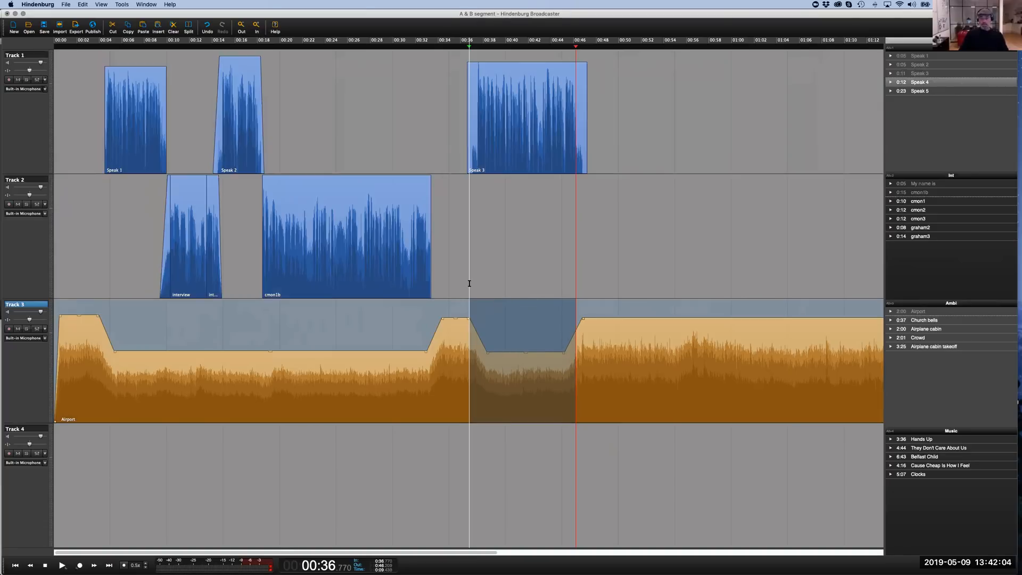
click(469, 283)
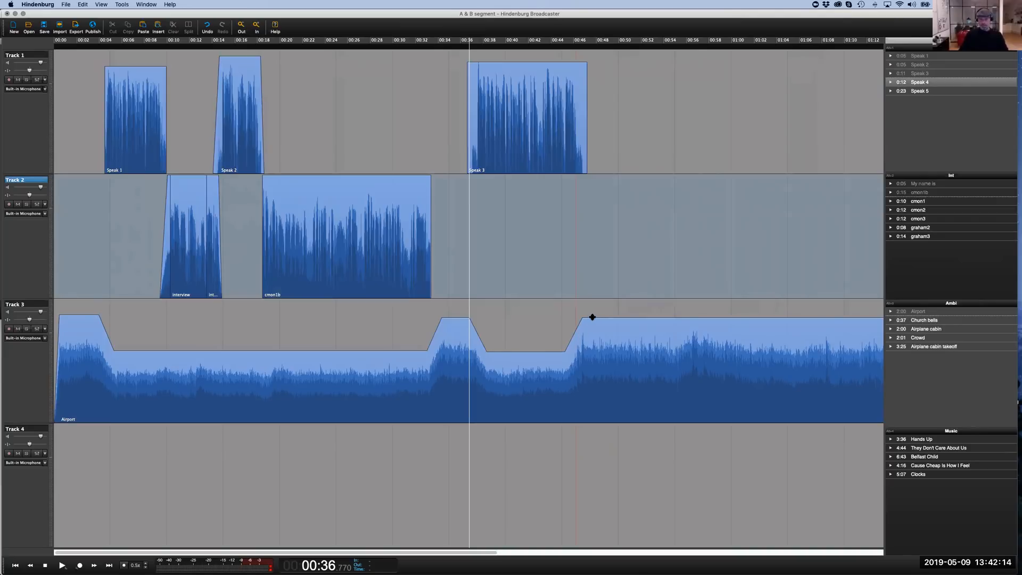
Lower the raised Airport sections before and after Speak 3 slightly, and play the transition out of Speak 3
drag(592, 317, 592, 322)
drag(454, 318, 453, 320)
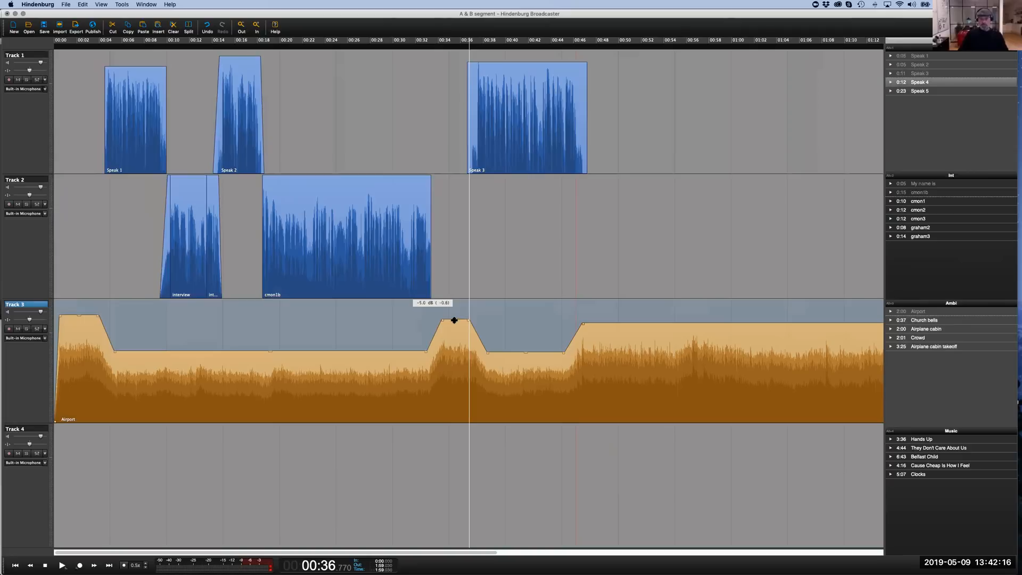
click(563, 319)
key(space)
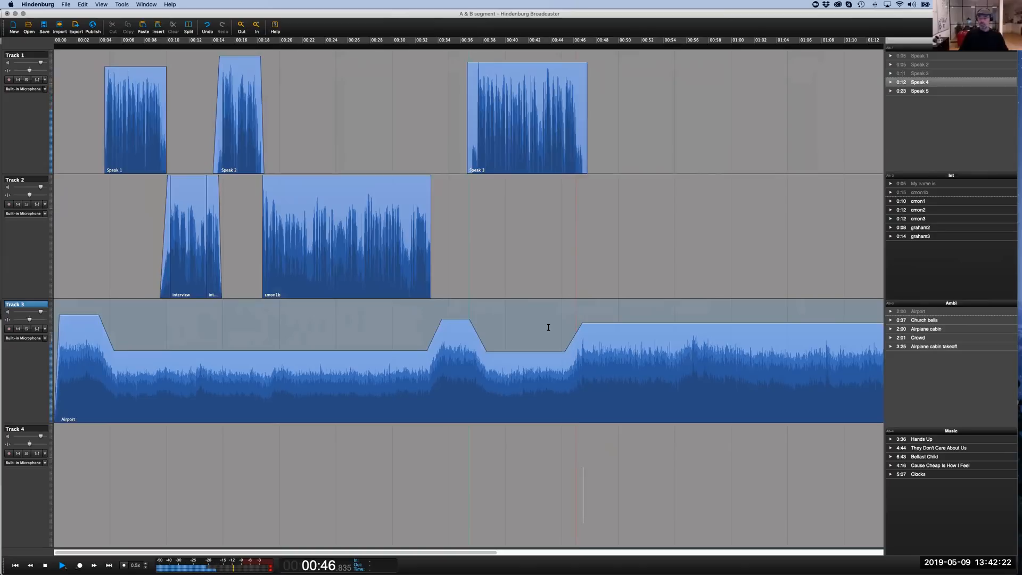
key(space)
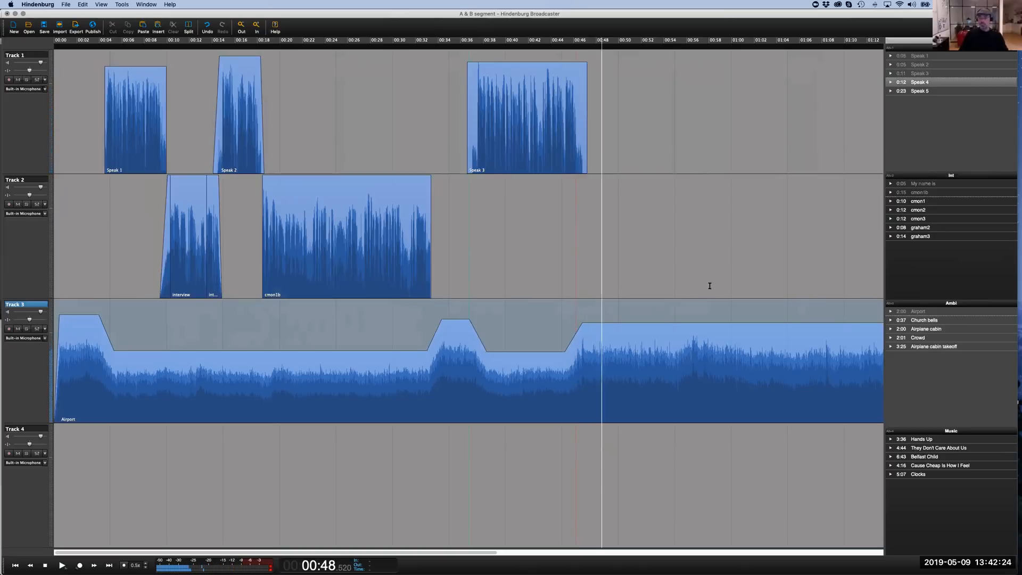
Place the Hands Up music on Track 4 at about 00:38 with reduced volume, and play it across the end of Speak 3
key(Down)
key(Down)
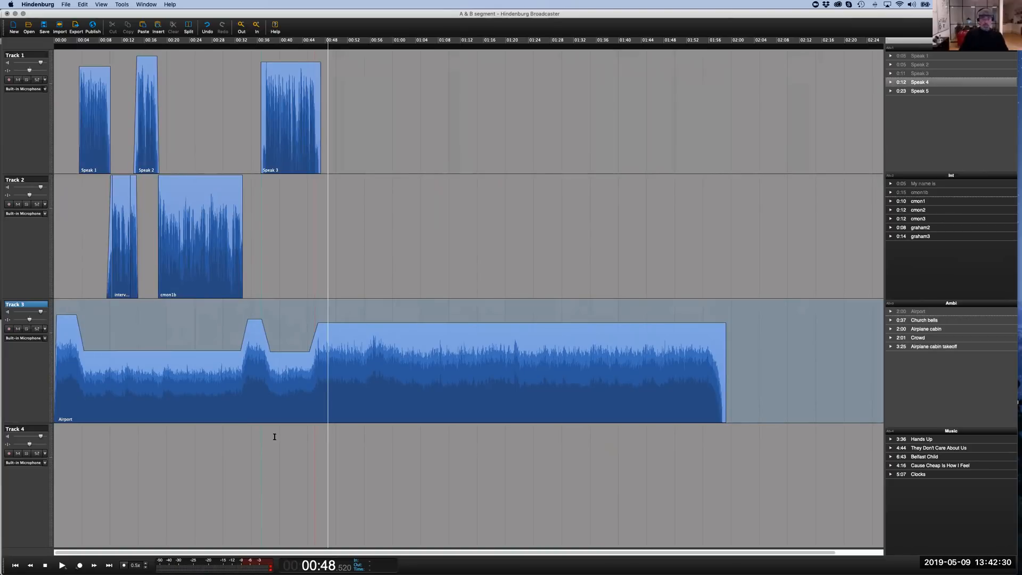
drag(922, 441, 326, 456)
click(312, 455)
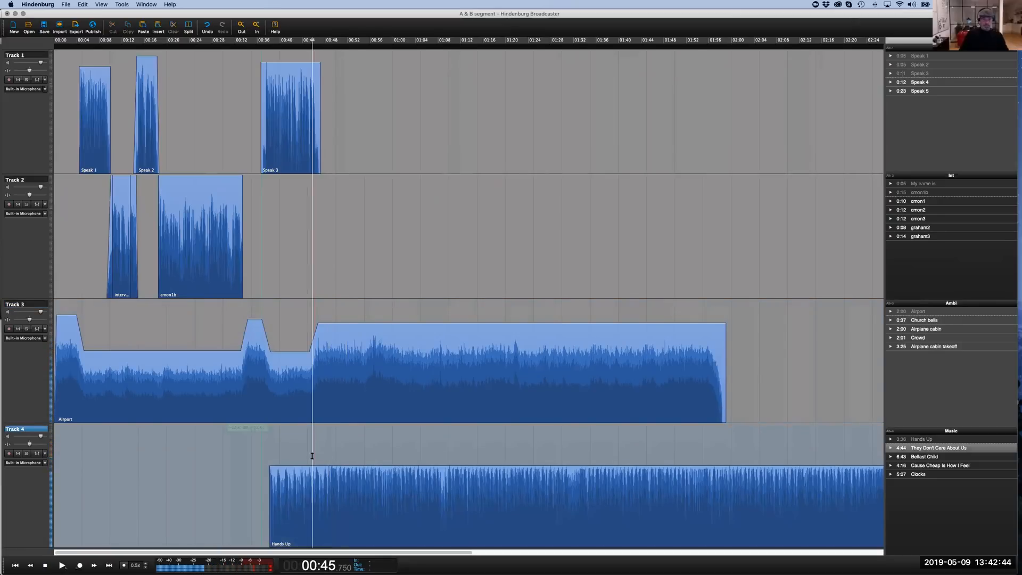
key(space)
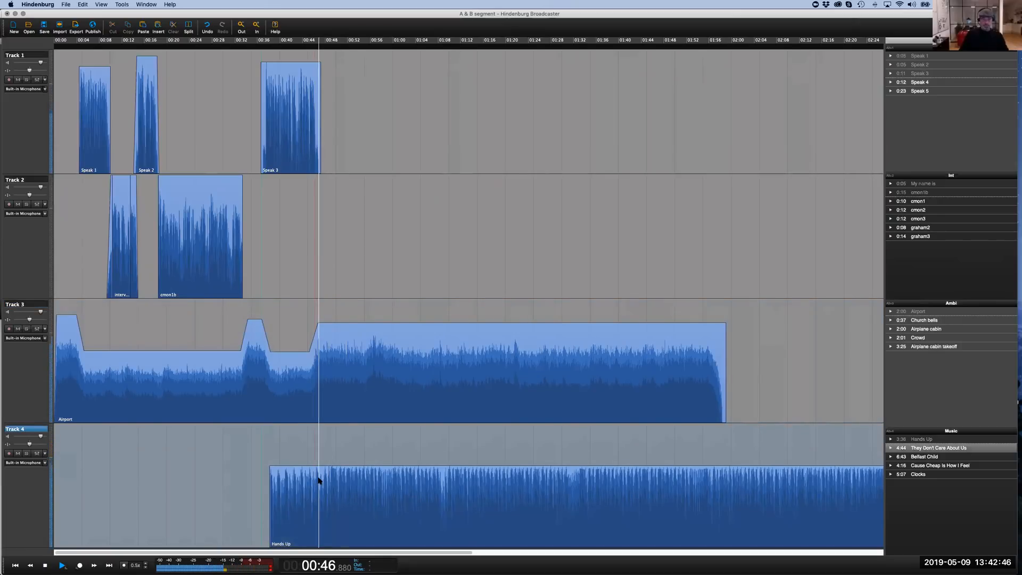
key(Up)
key(Up)
key(space)
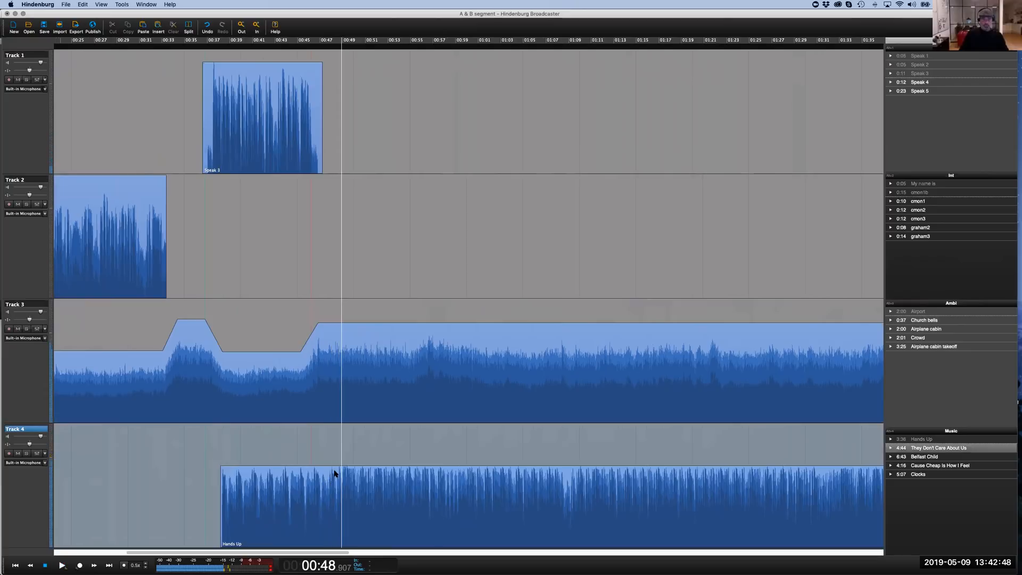
Shift Hands Up earlier to start at about 00:35.9, so its section near 00:48.6 falls at the end of Speak 3
click(338, 465)
click(338, 461)
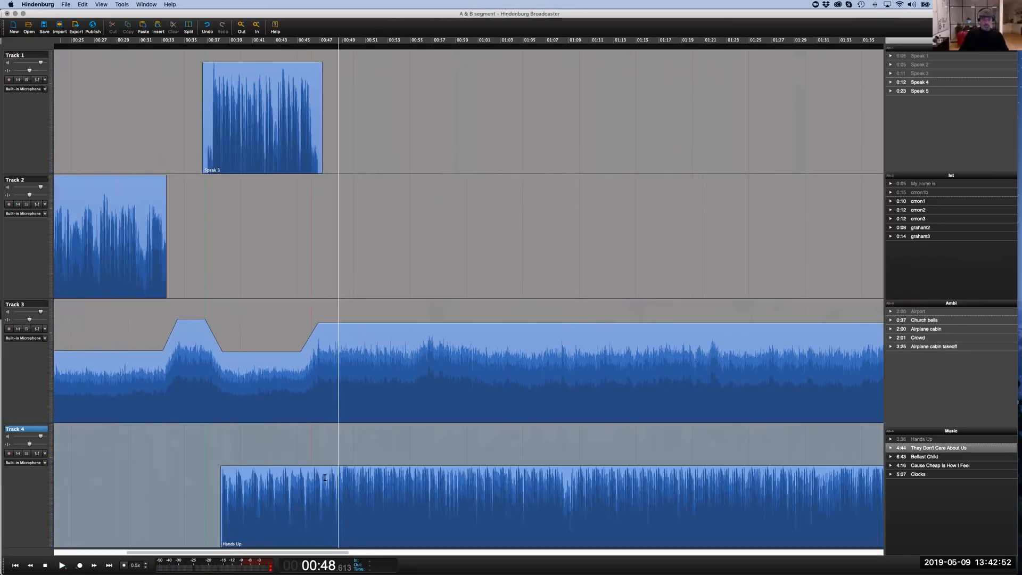
key(t)
click(323, 478)
key(BackSpace)
drag(354, 479, 125, 486)
click(310, 454)
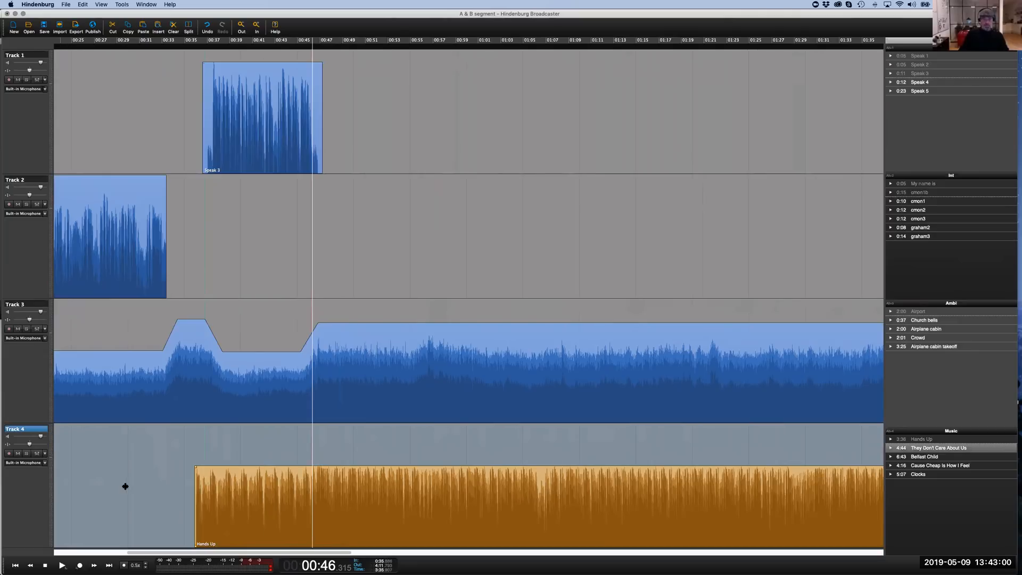
Fade Hands Up in at a low level under Speak 3, raise it from about 00:45.6 to 00:46.5, and play the result
mouse_move(309, 459)
mouse_down()
mouse_move(296, 466)
mouse_move(295, 497)
mouse_move(196, 502)
mouse_move(237, 498)
mouse_up()
click(203, 466)
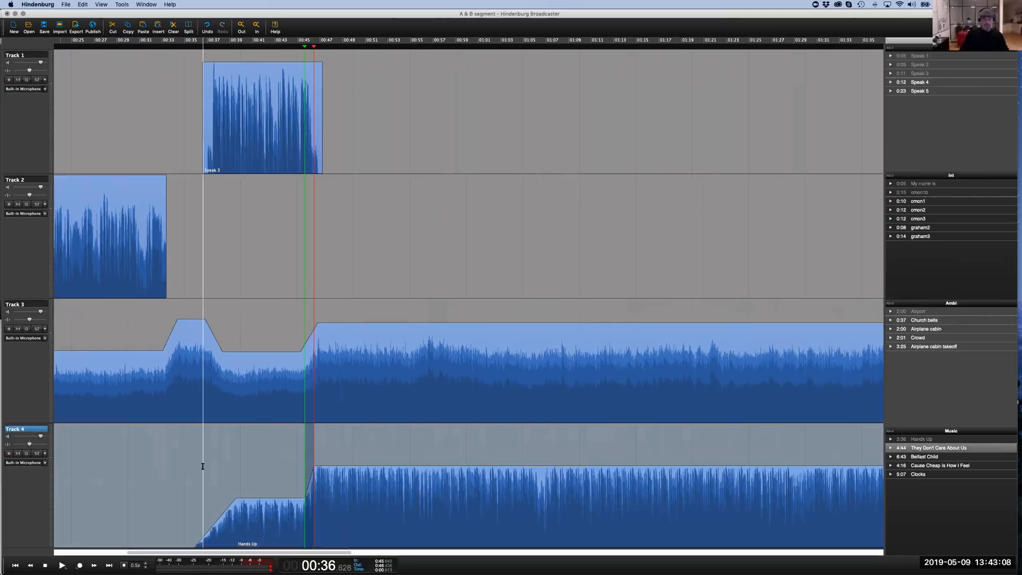
key(space)
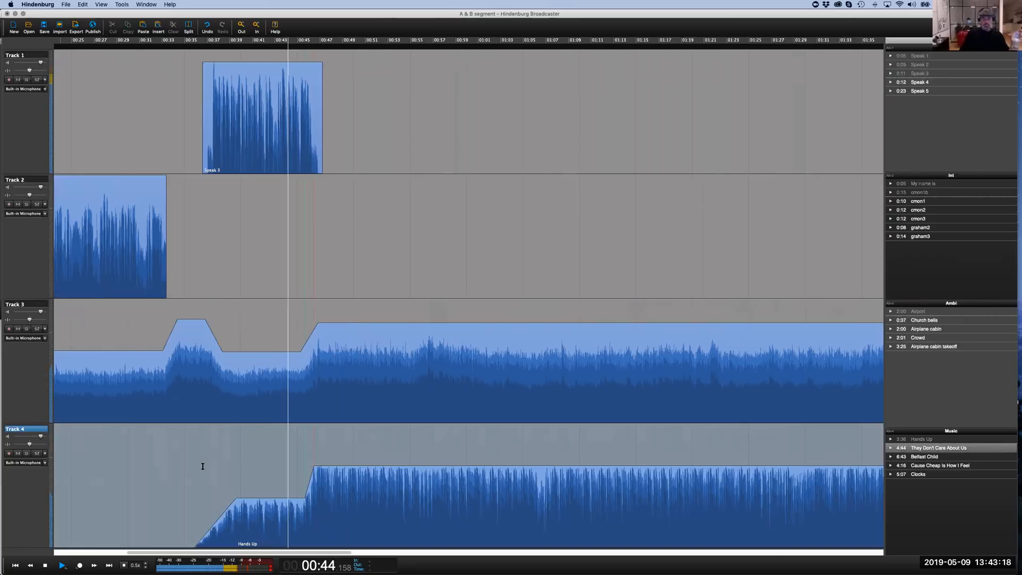
Fade the Airport clip down between about 00:49 and 00:50.3 under the music, then stop playback
drag(343, 418, 358, 415)
drag(393, 326, 413, 355)
key(space)
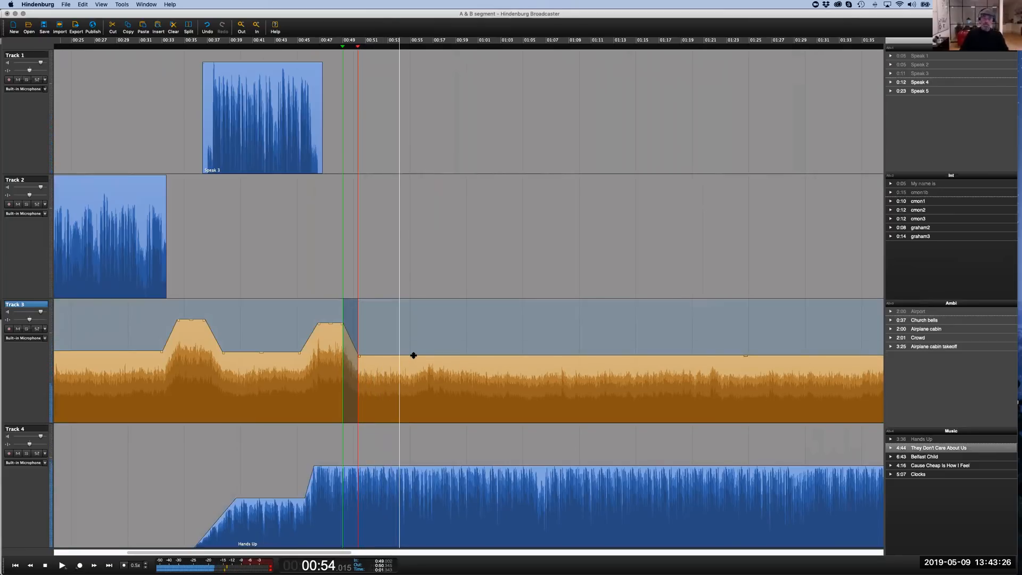
Trim the end of the Airport clip to about 00:58 and fade it out from about 00:52.5
scroll(413, 355, down, 1)
scroll(609, 376, down, 1)
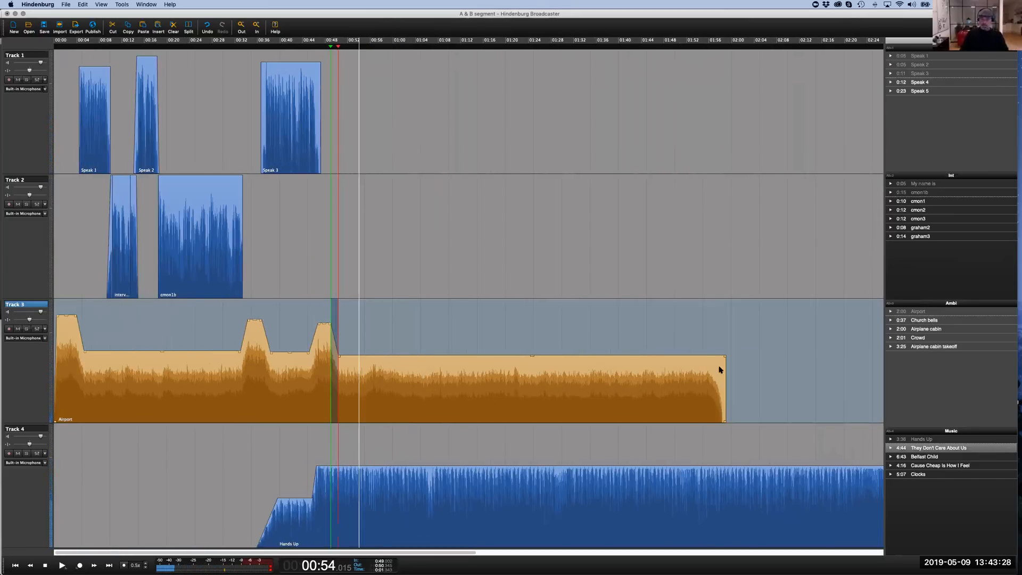
drag(699, 373, 349, 355)
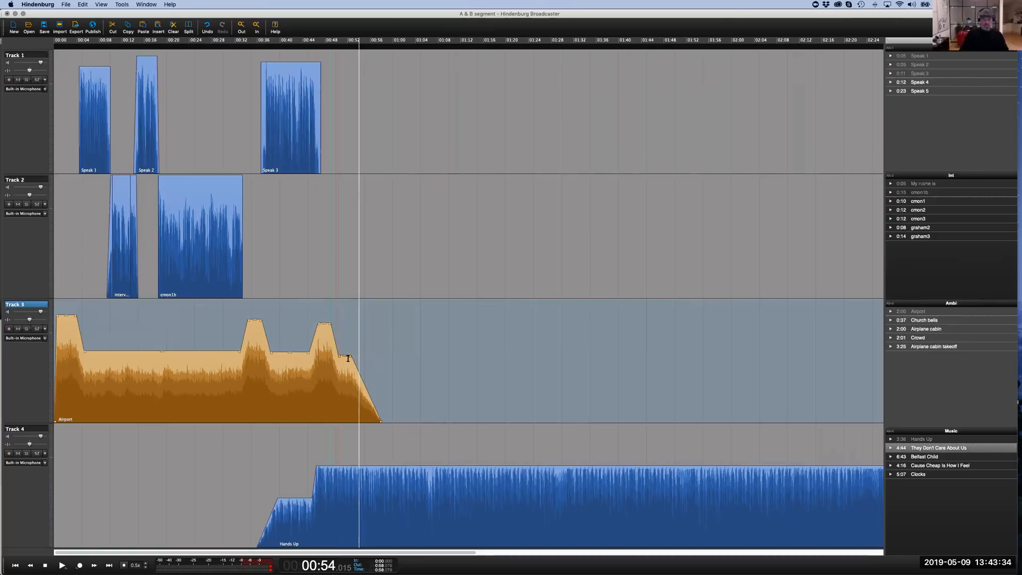
click(297, 451)
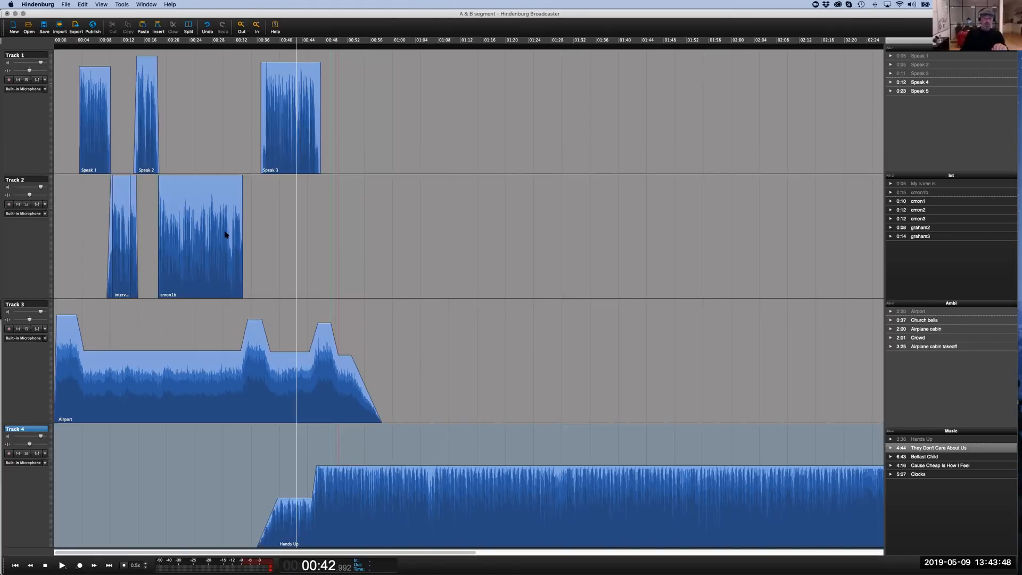
click(328, 312)
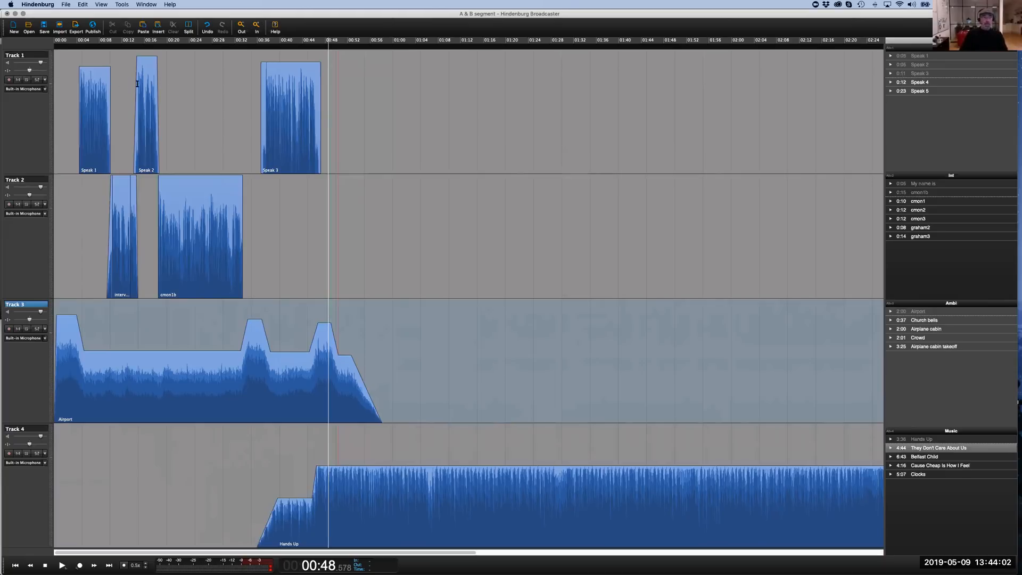
Apply the last saved voice profile in the profile list to the narration on Track 1
click(45, 80)
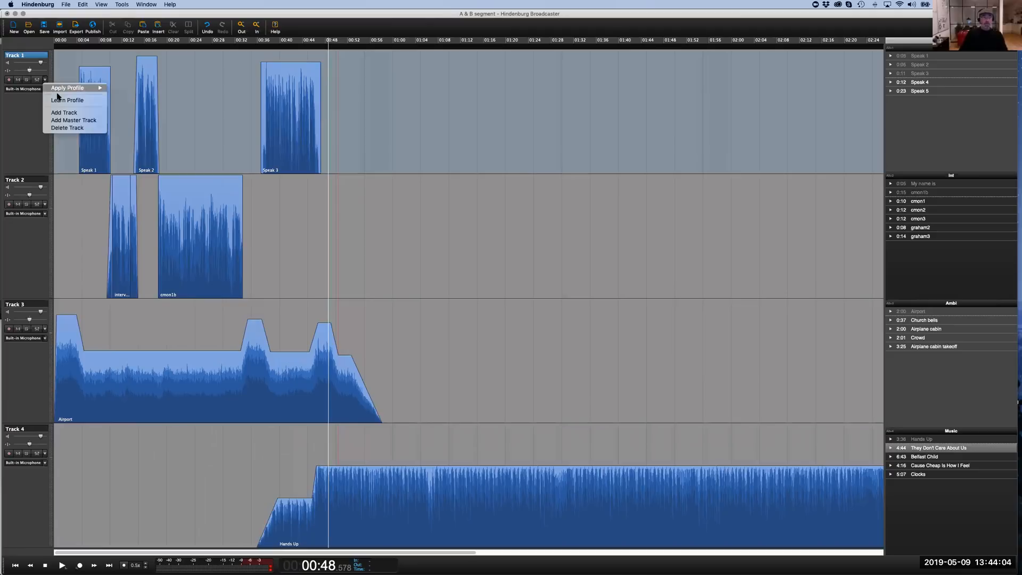
mouse_move(78, 90)
click(133, 112)
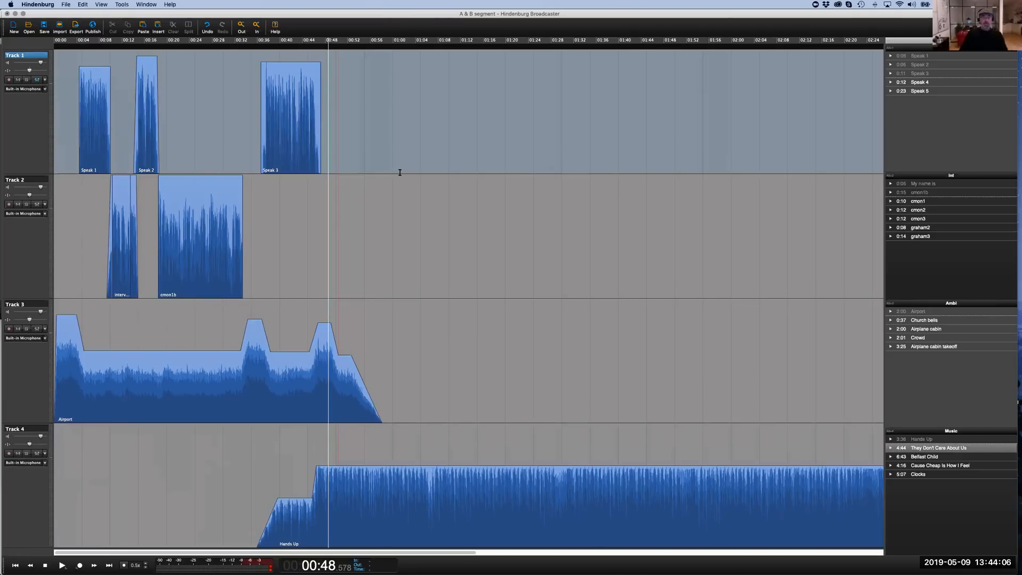
click(567, 185)
Apply the Generic voice profile to the interview clips on Track 2
click(105, 188)
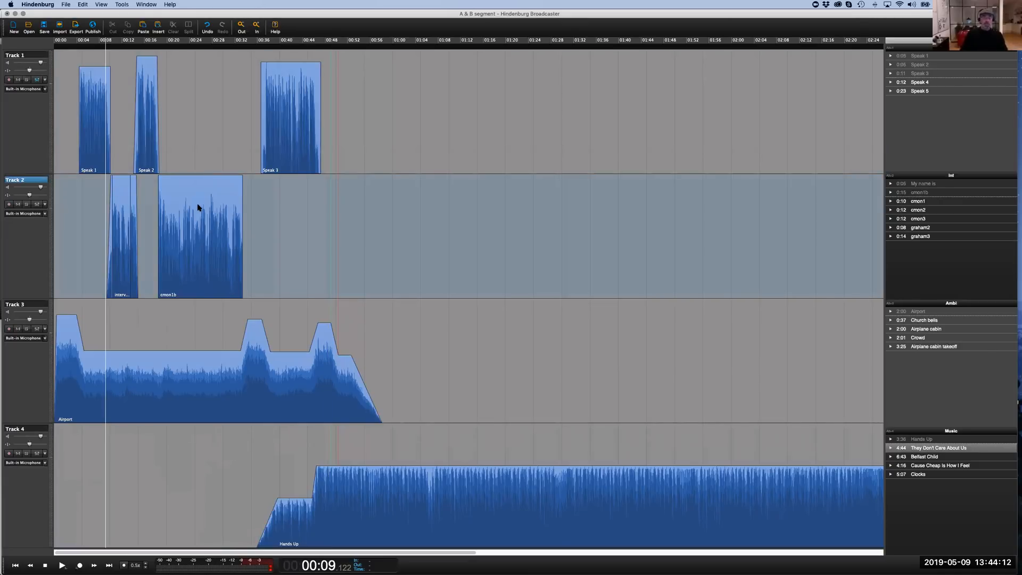
click(45, 204)
mouse_move(95, 213)
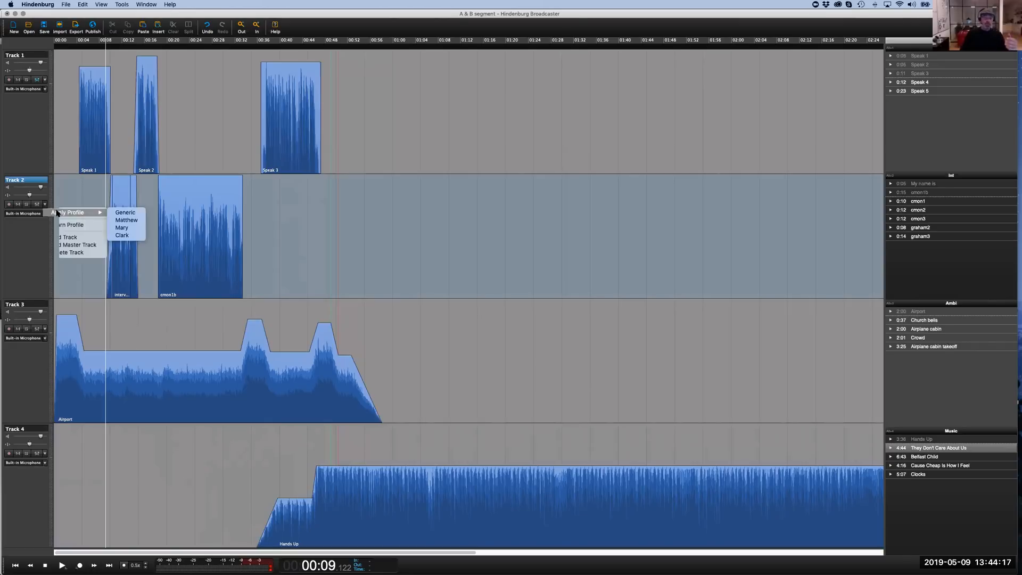
click(140, 214)
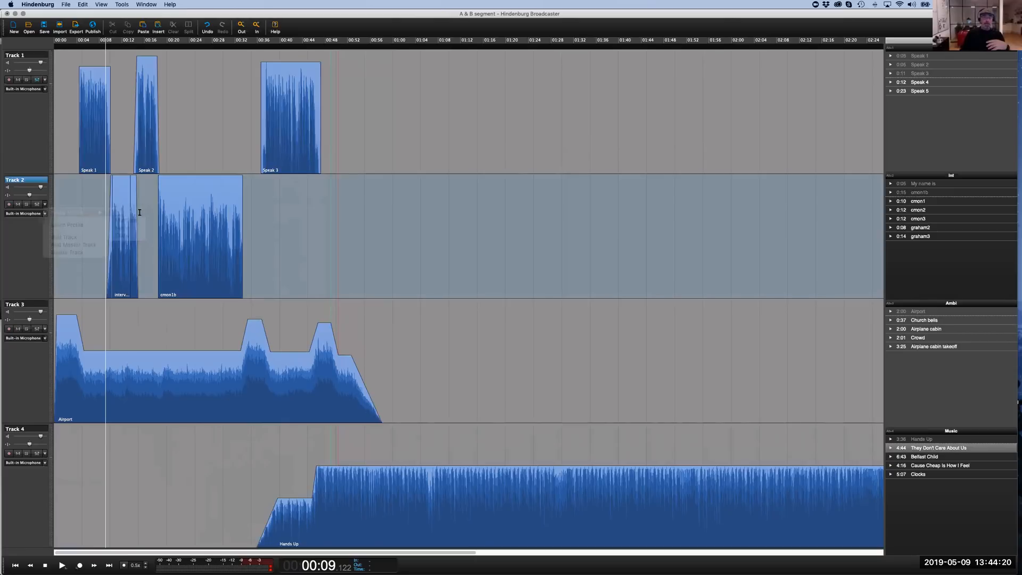
click(571, 185)
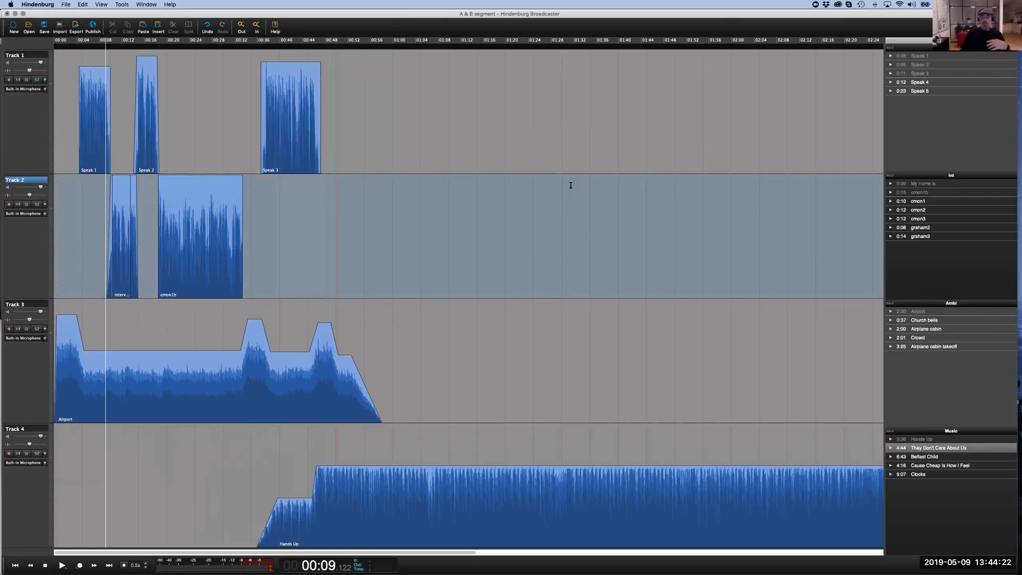
Extend the end of the Airport clip's fade-out to about 01:02.2 and play back the result
click(349, 342)
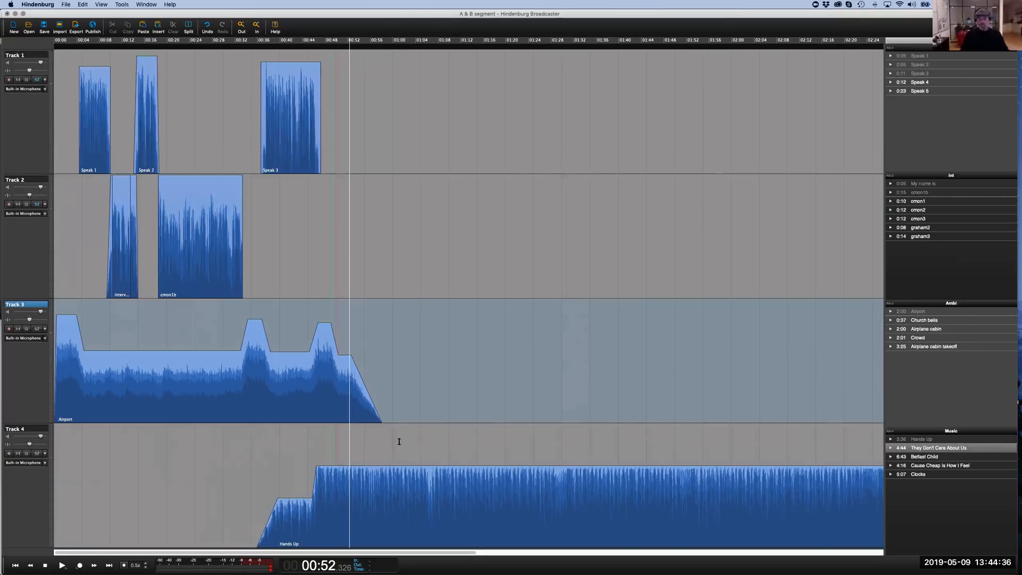
click(367, 393)
drag(381, 424, 405, 422)
key(space)
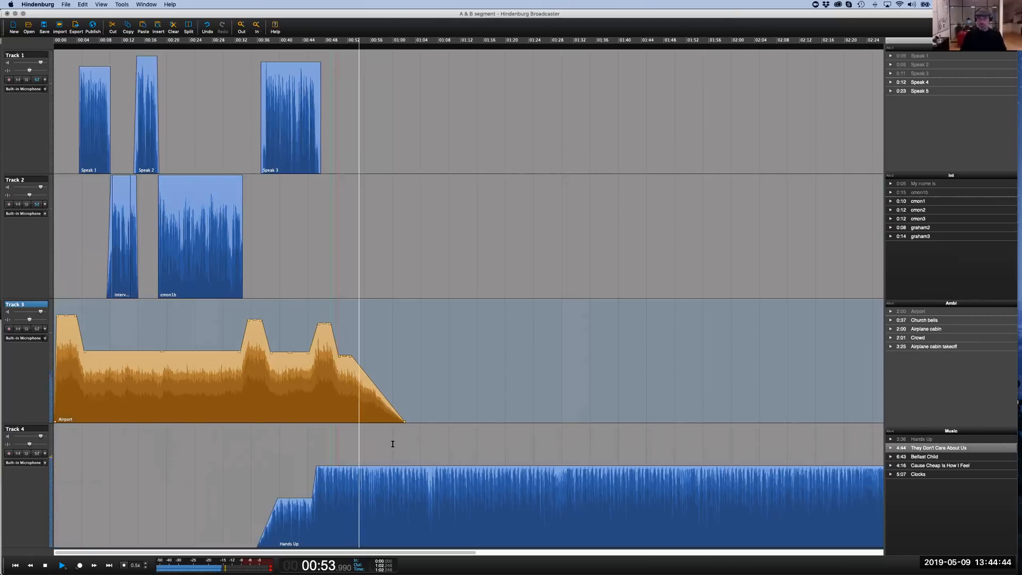
key(space)
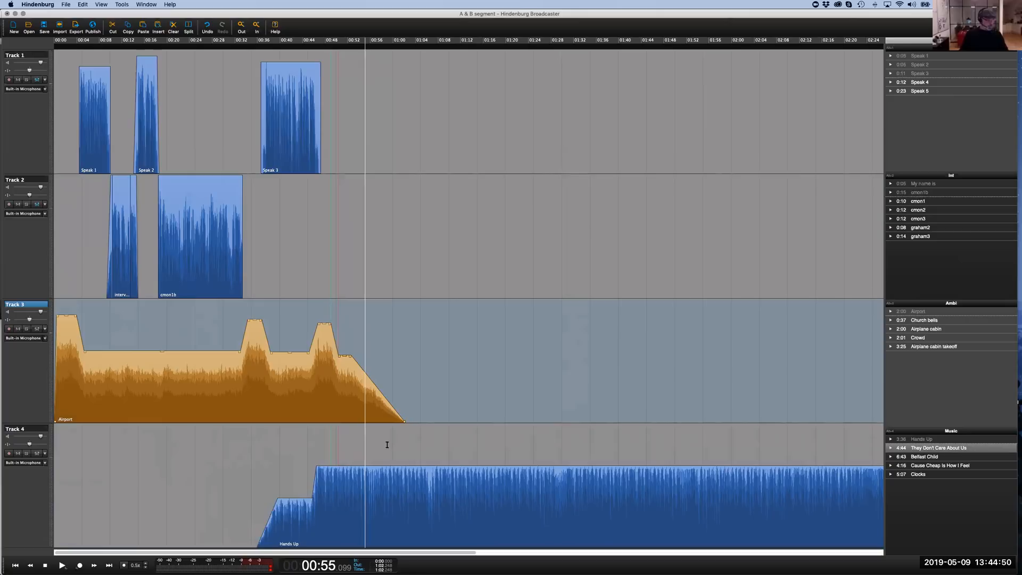
click(382, 371)
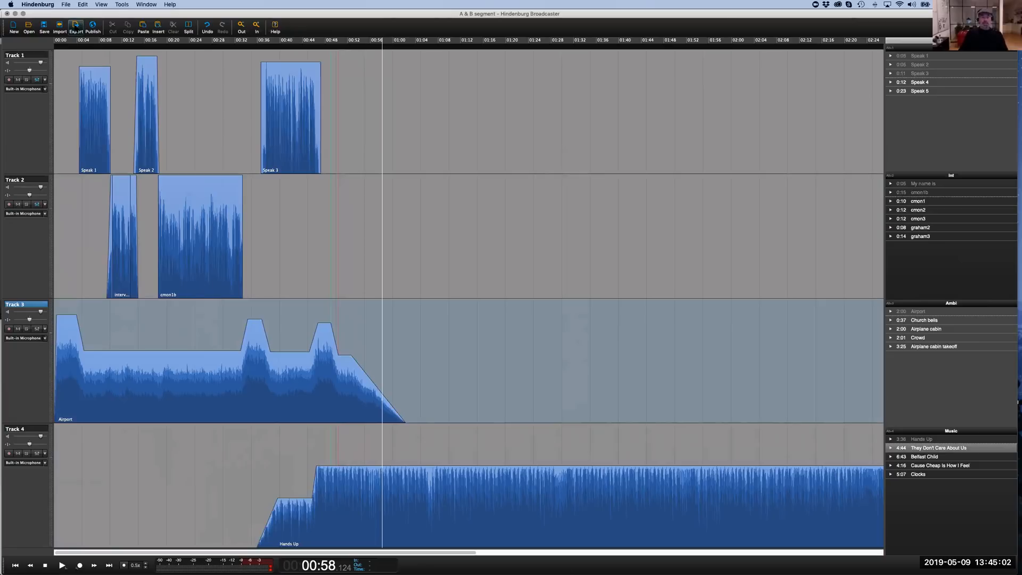
Start exporting the mix as an MP3 file and check the encoding quality choices, keeping Med Quality
click(75, 28)
click(523, 237)
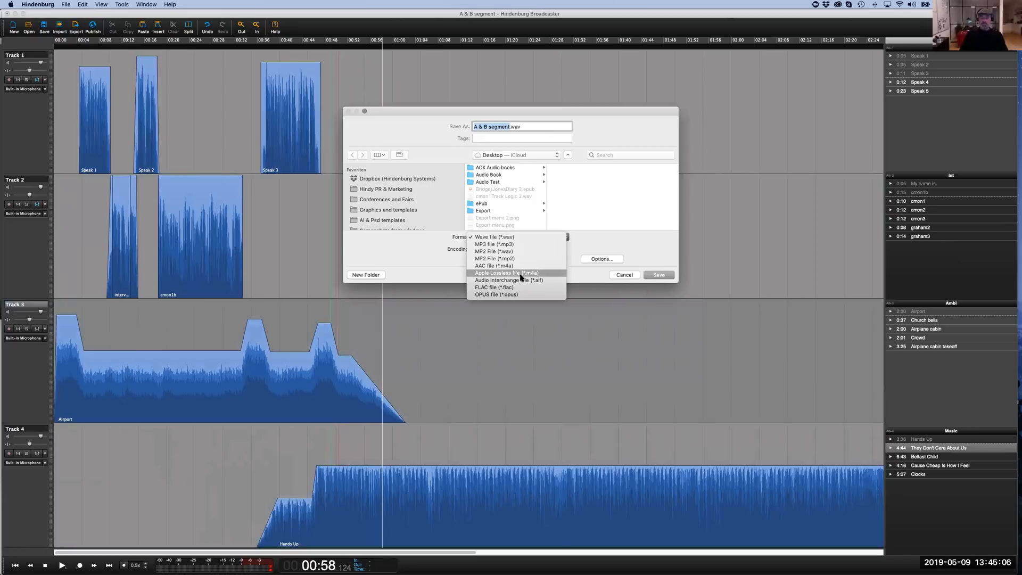
click(508, 244)
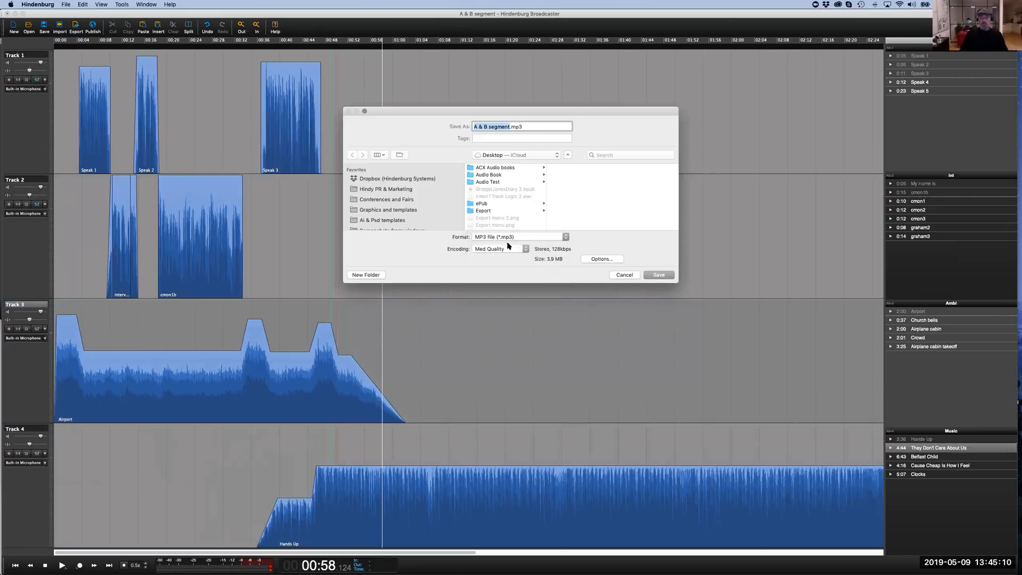
click(525, 249)
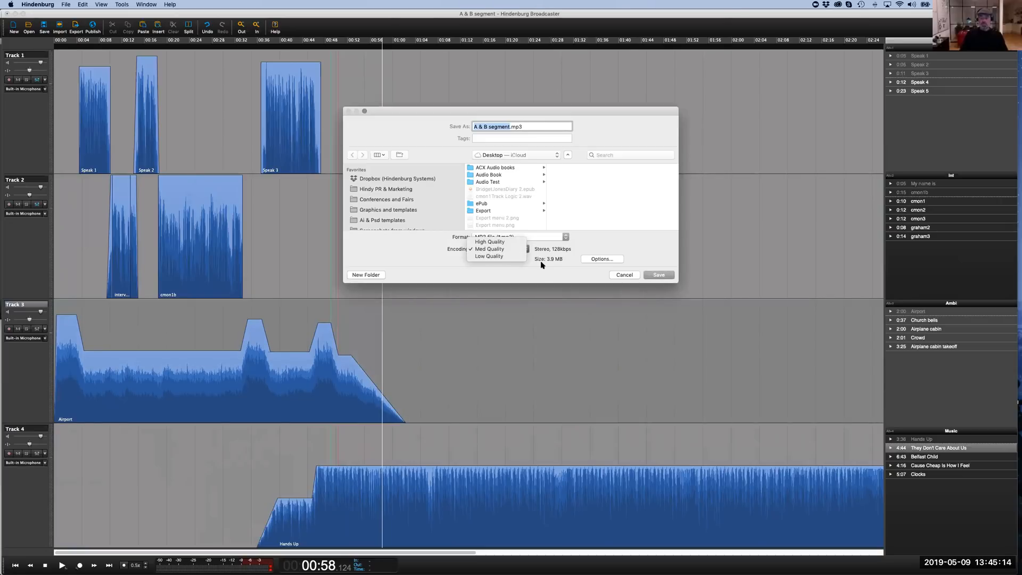
click(532, 260)
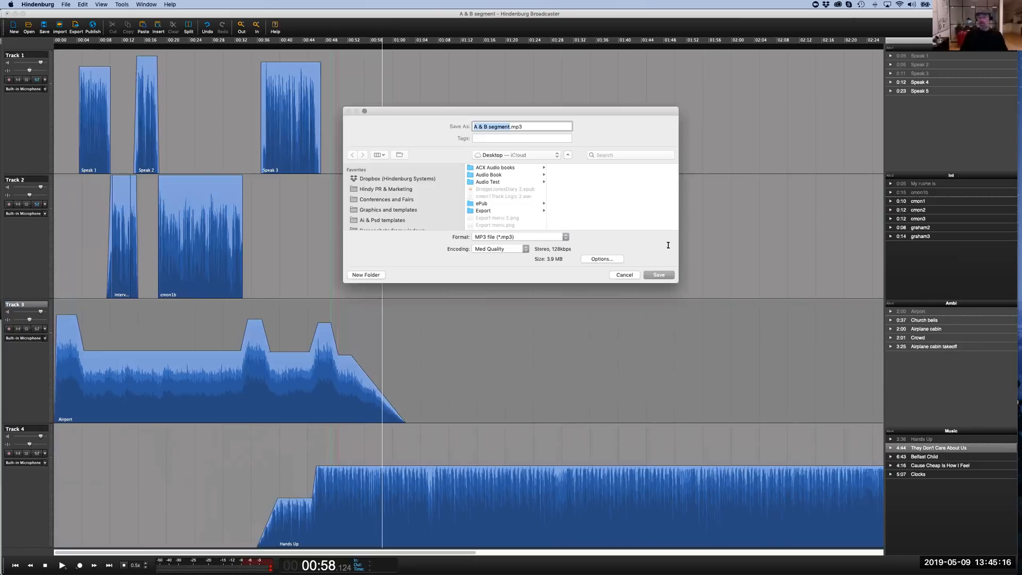
Set the MP3 export to a 192 kbps bitrate and -16 LUFS loudness, and save it on the Desktop as Test
click(604, 259)
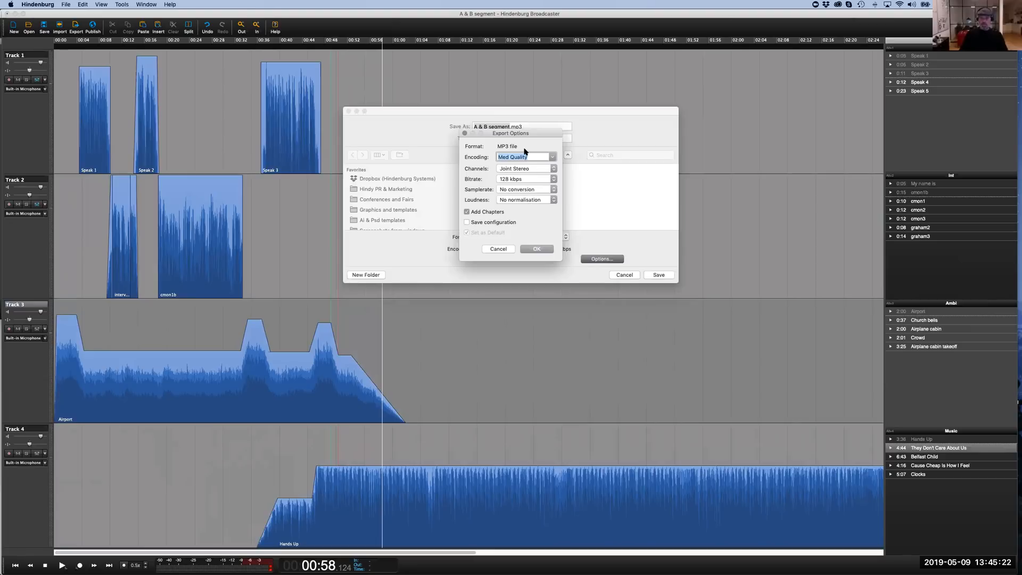
click(554, 181)
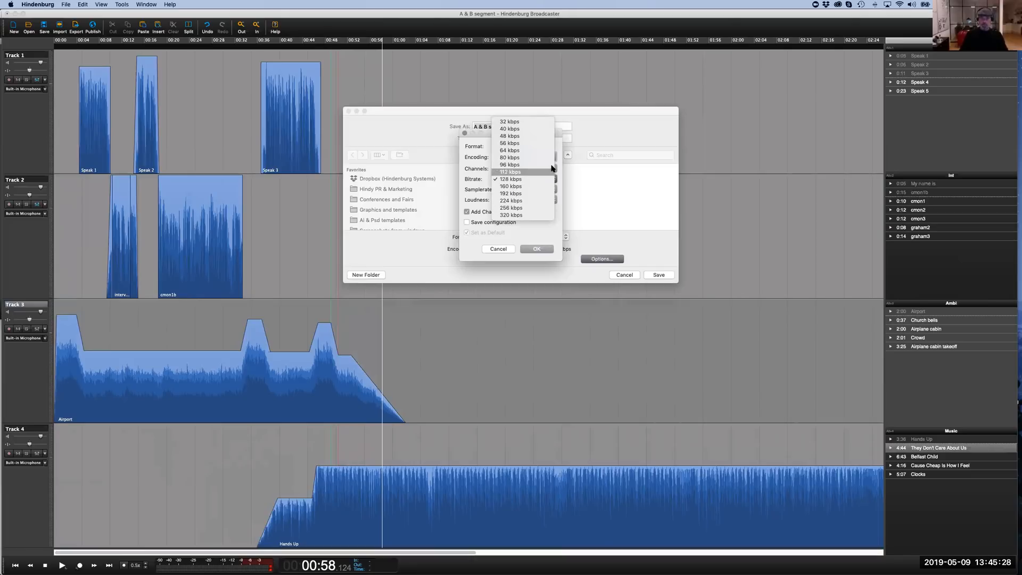
click(521, 195)
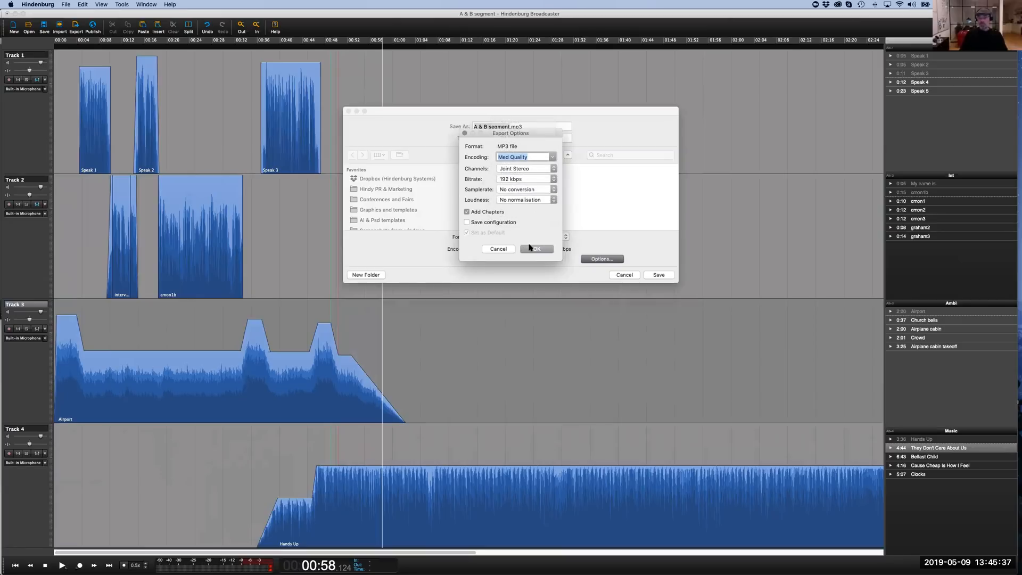
click(521, 201)
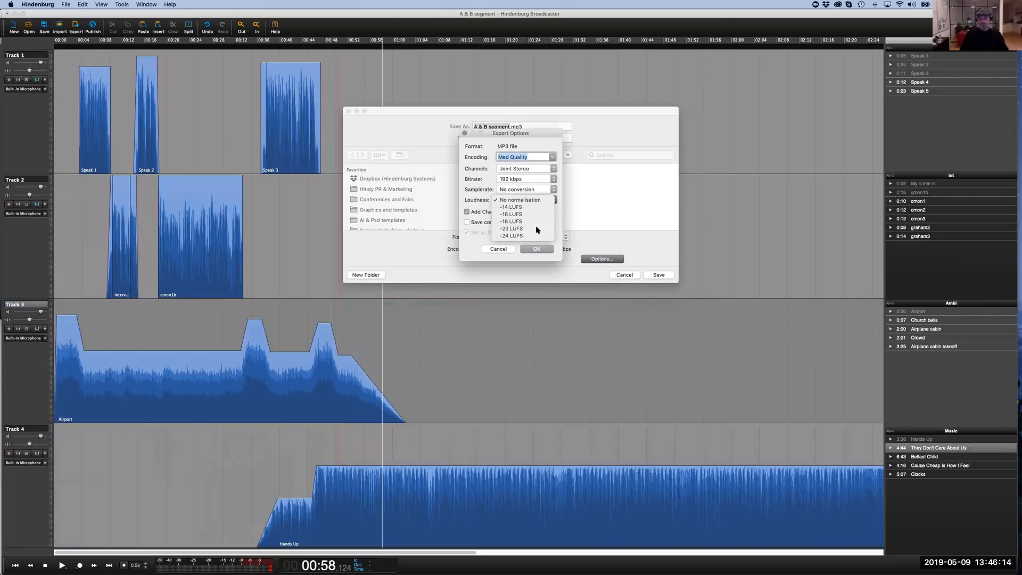
click(524, 214)
click(541, 249)
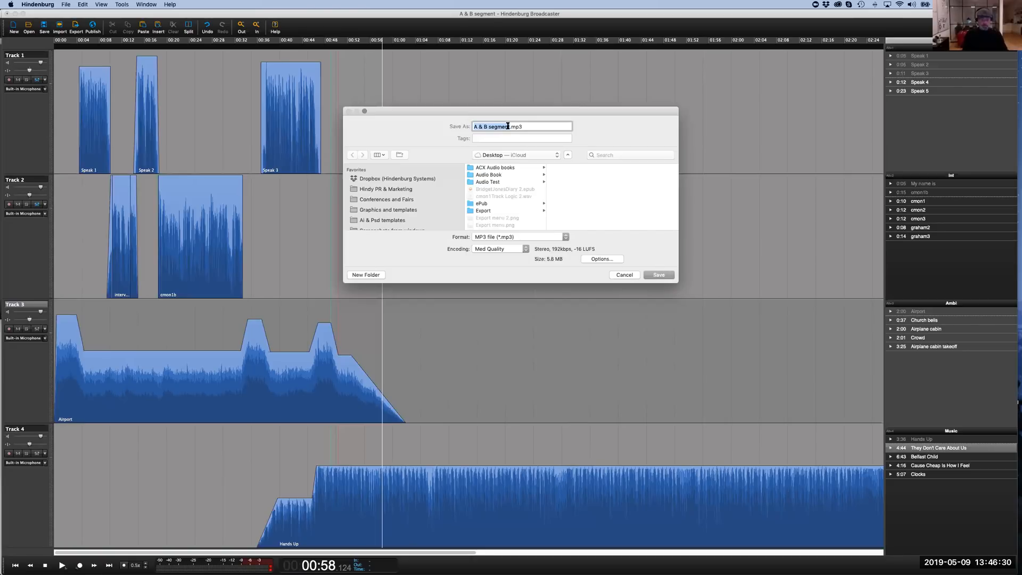
text(Test)
click(660, 274)
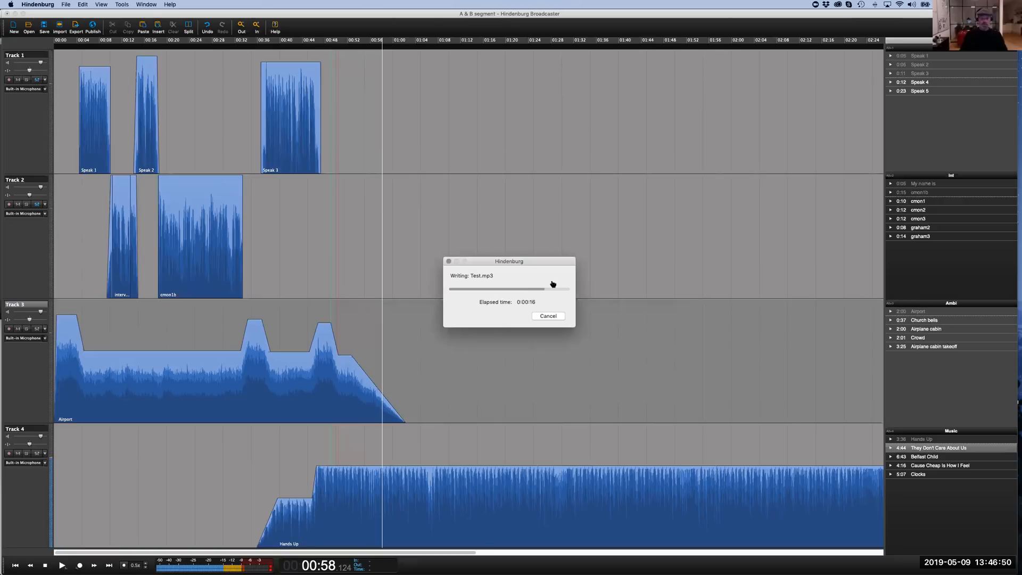
Switch to Finder to inspect Test.mp3 on the Desktop, return to Hindenburg and dismiss the export progress dialog
key(super+Tab)
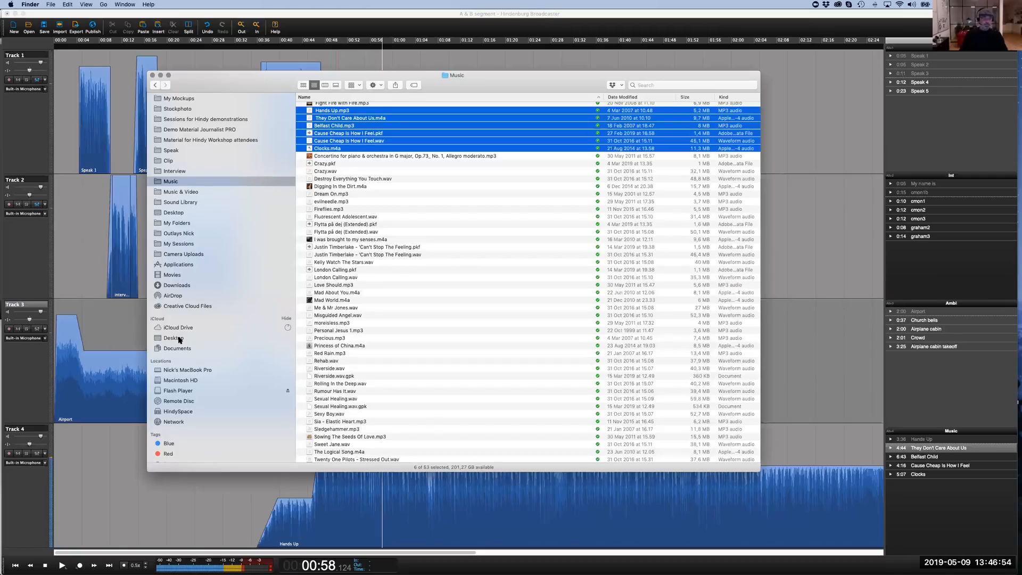
click(179, 338)
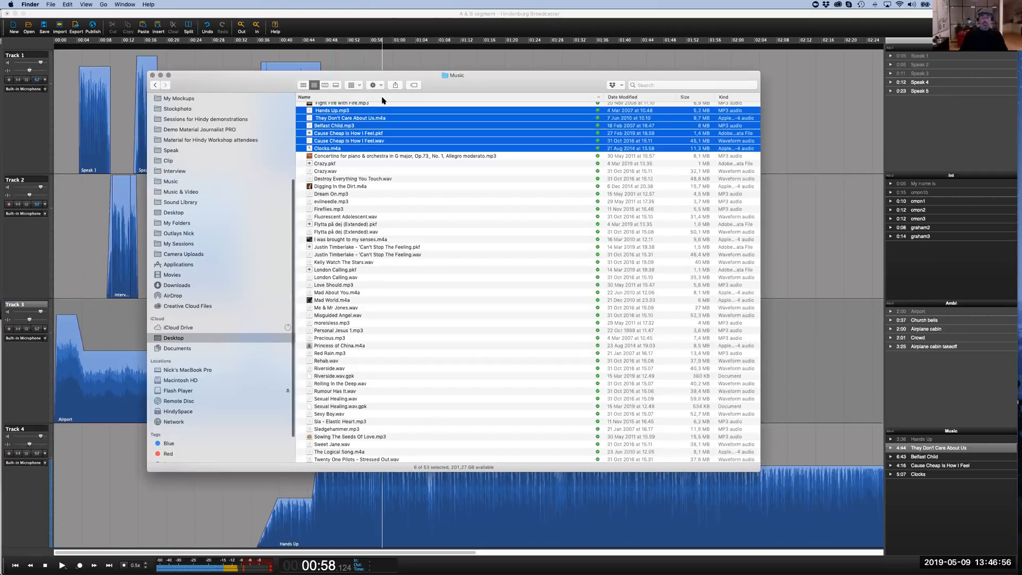
drag(504, 87, 611, 86)
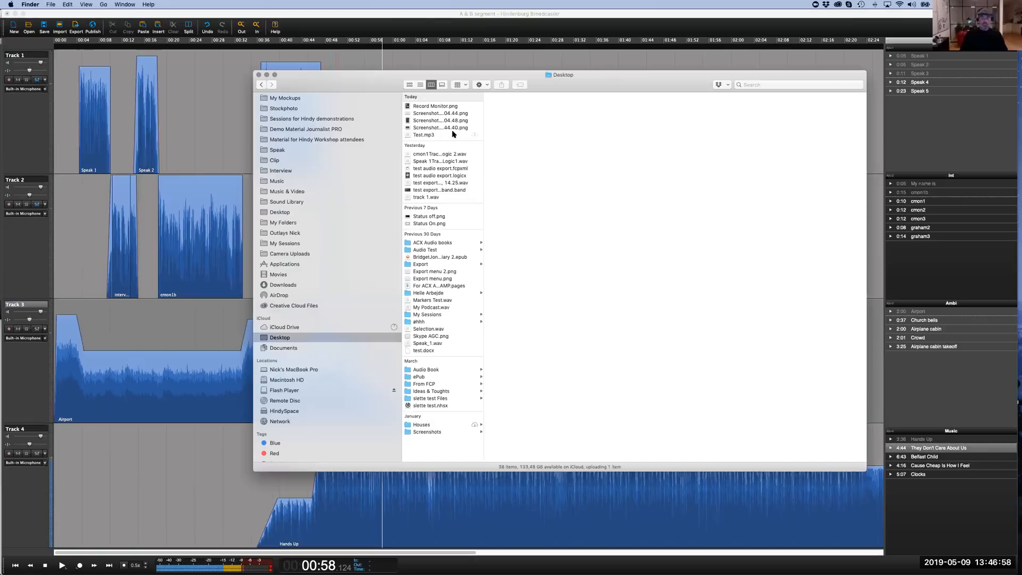
click(435, 135)
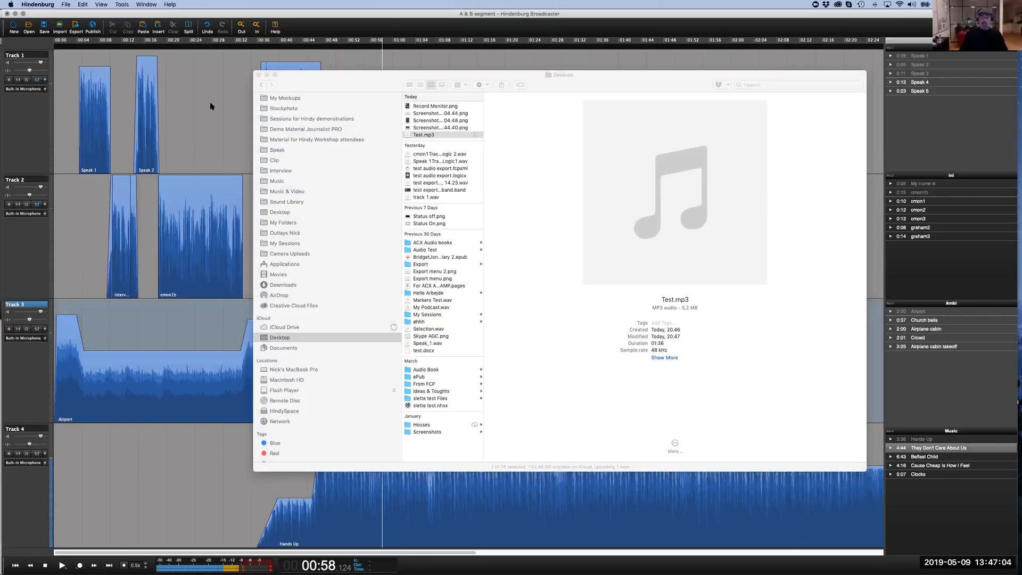
click(211, 106)
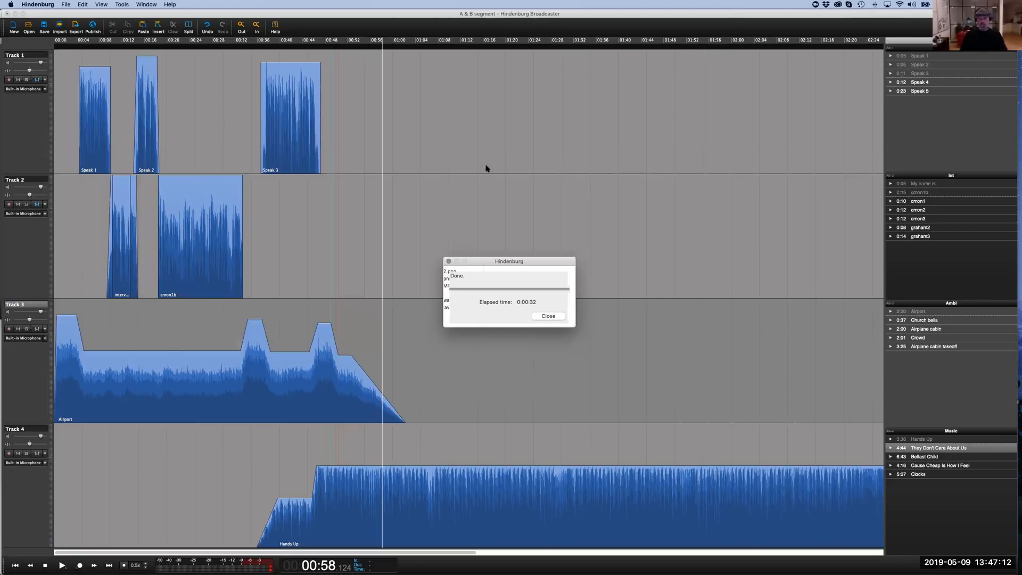
click(548, 316)
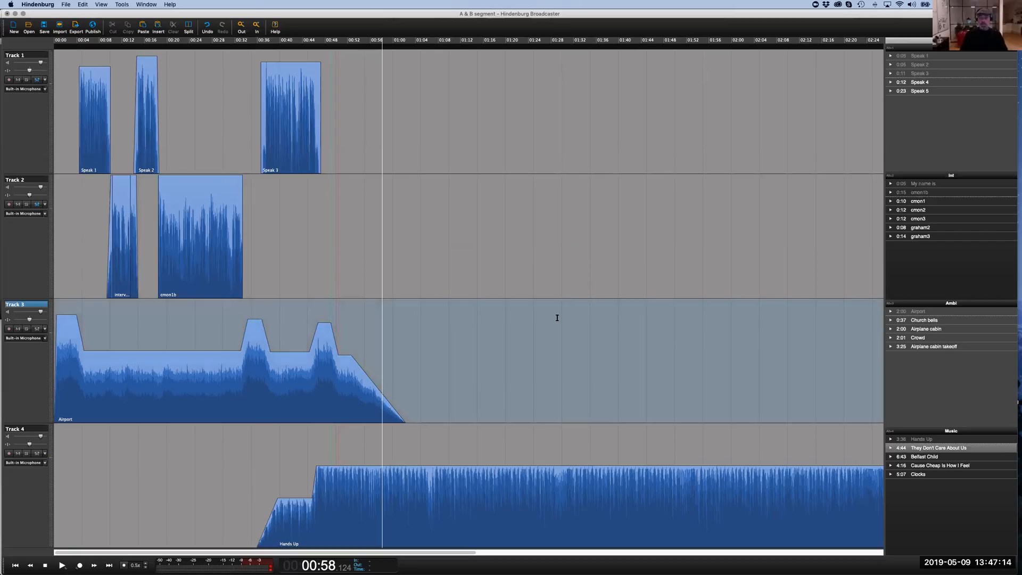
Open the publishing targets, start adding one and examine the host types, including Libsyn, Blubrry, Podigee, Podbean, Buzzsprout and Spreaker
click(328, 223)
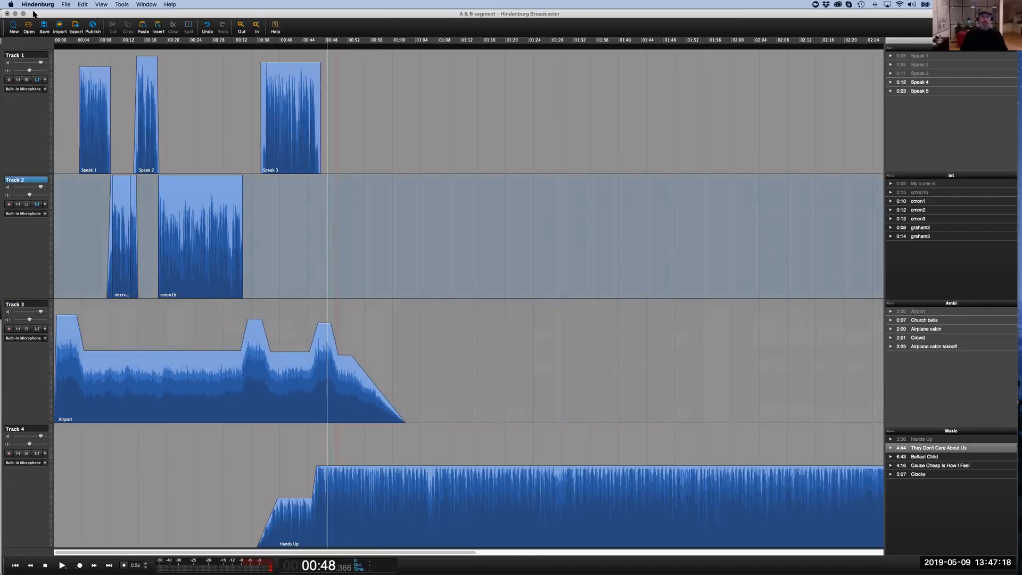
click(93, 27)
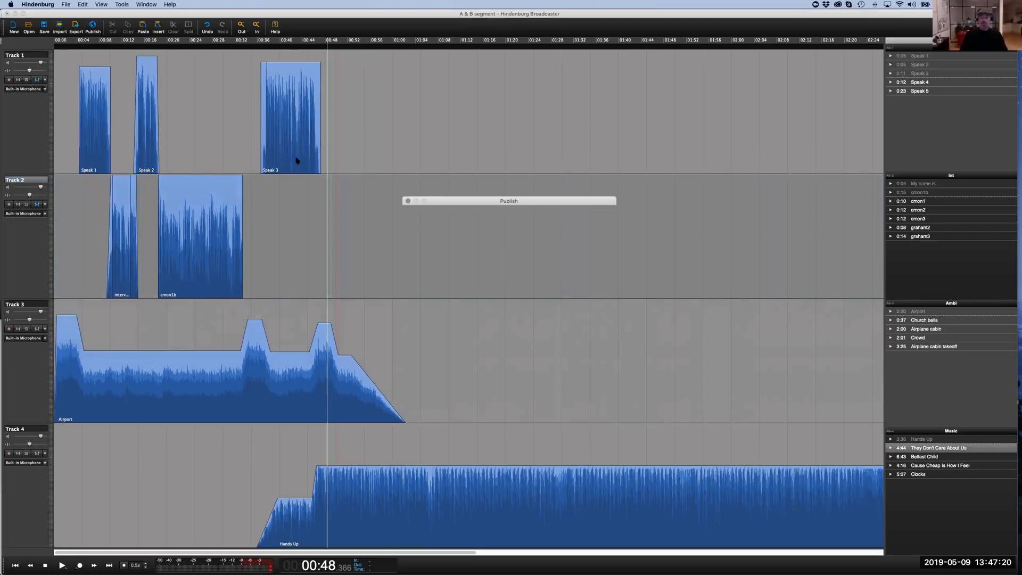
drag(493, 202, 520, 125)
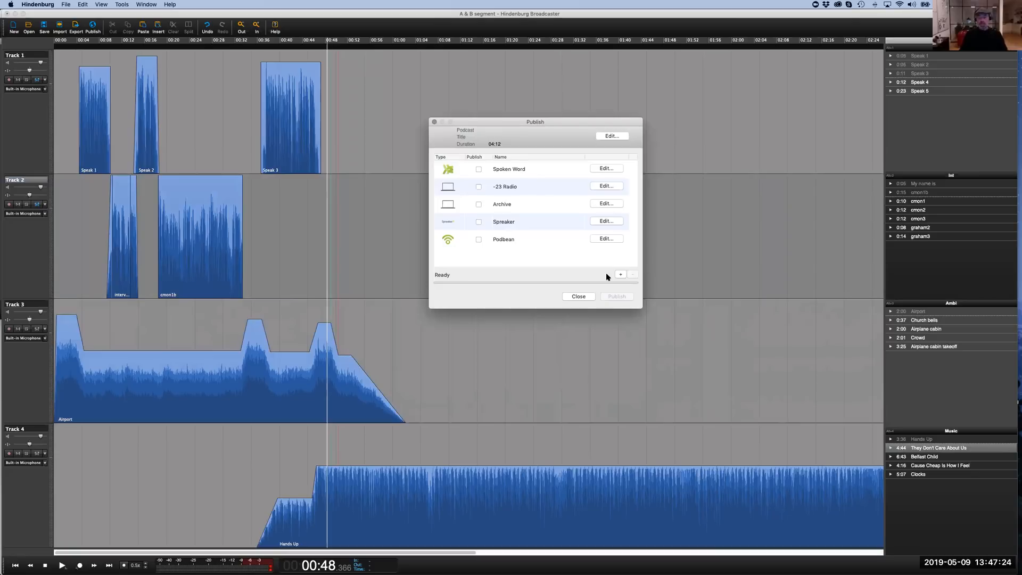
click(620, 274)
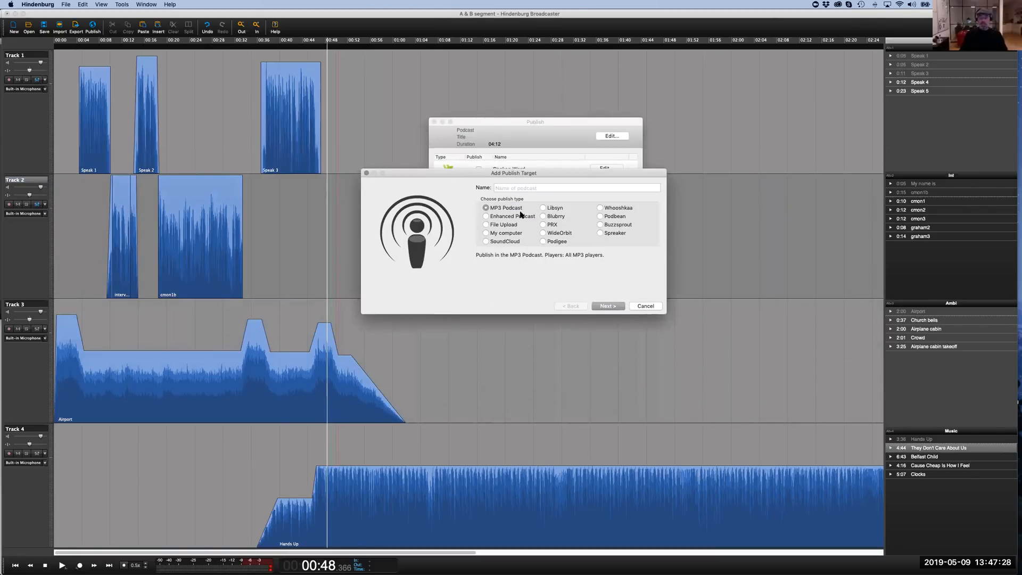
click(559, 209)
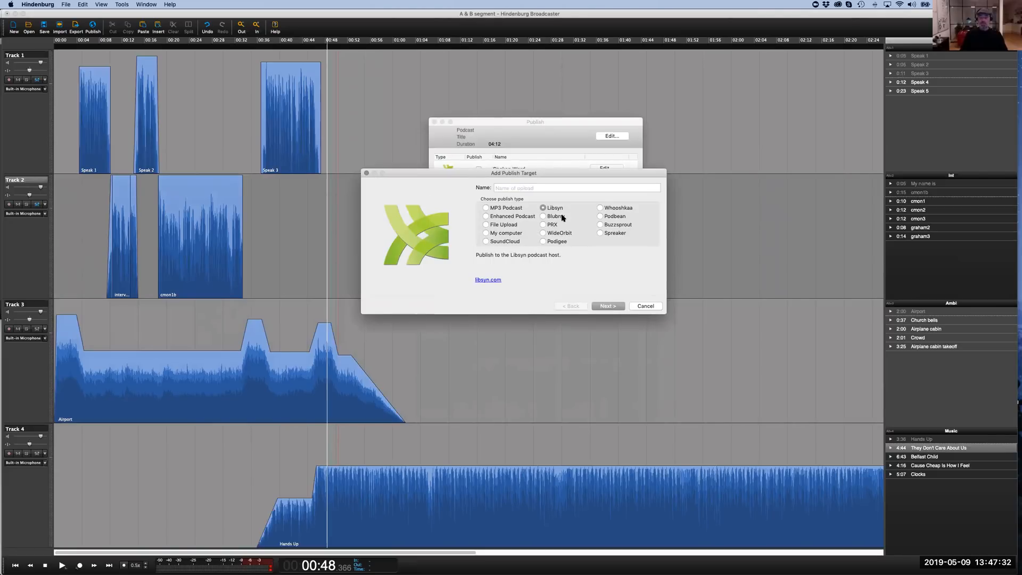
click(561, 217)
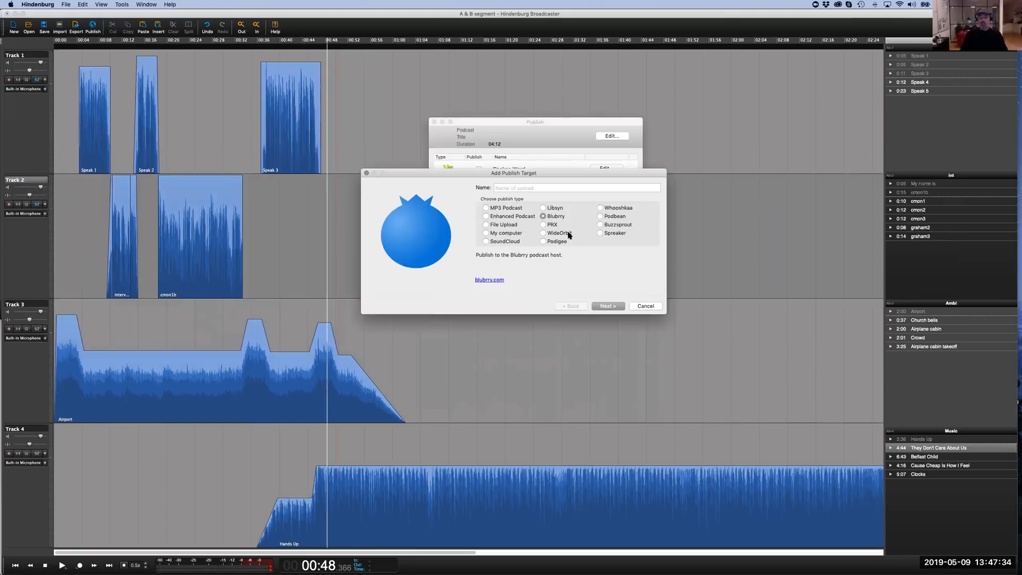
click(565, 242)
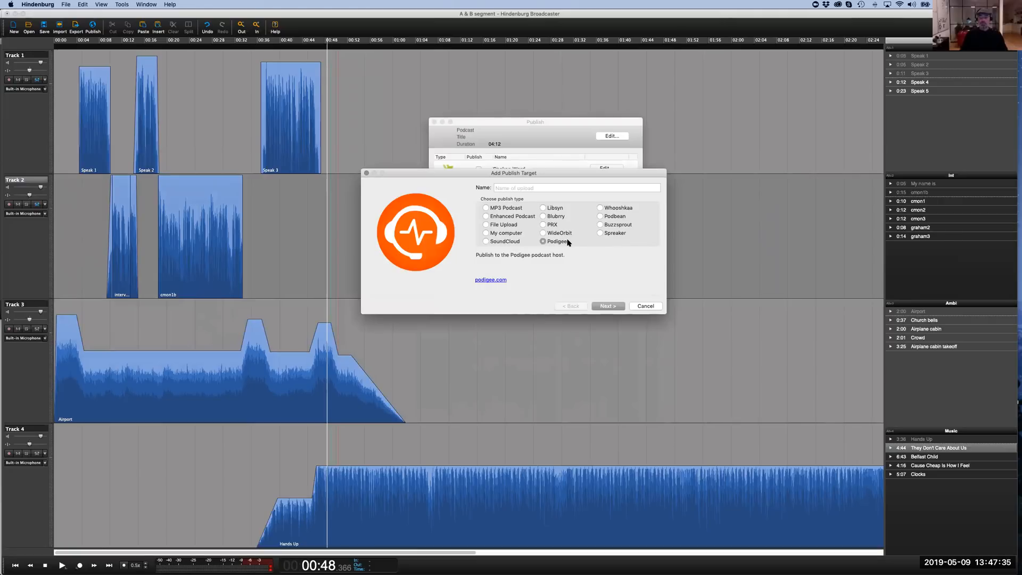
click(620, 216)
click(621, 223)
click(620, 234)
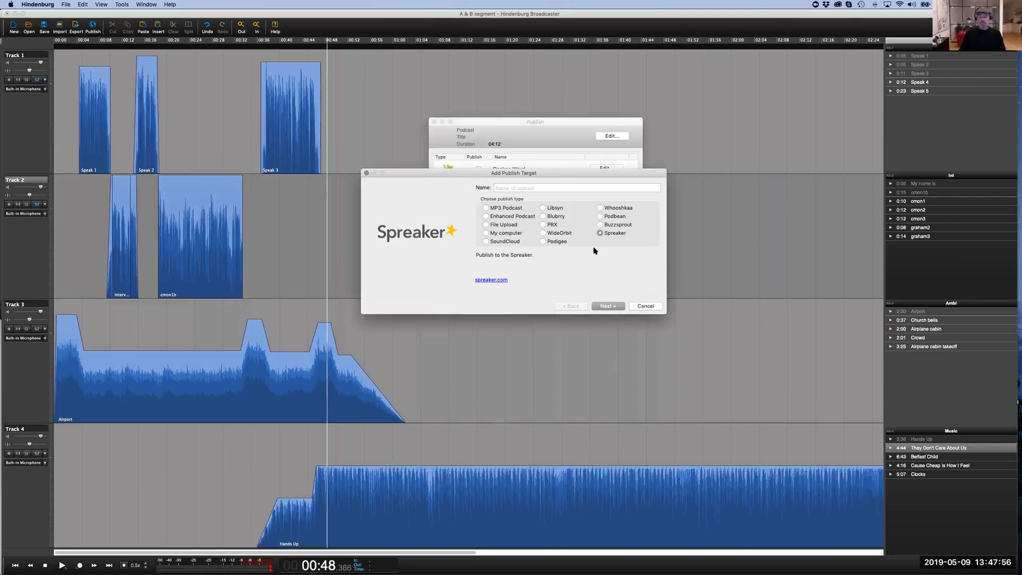
Choose Libsyn as the publish type, name the new target My Libsyn and continue to its upload settings
click(557, 209)
click(559, 218)
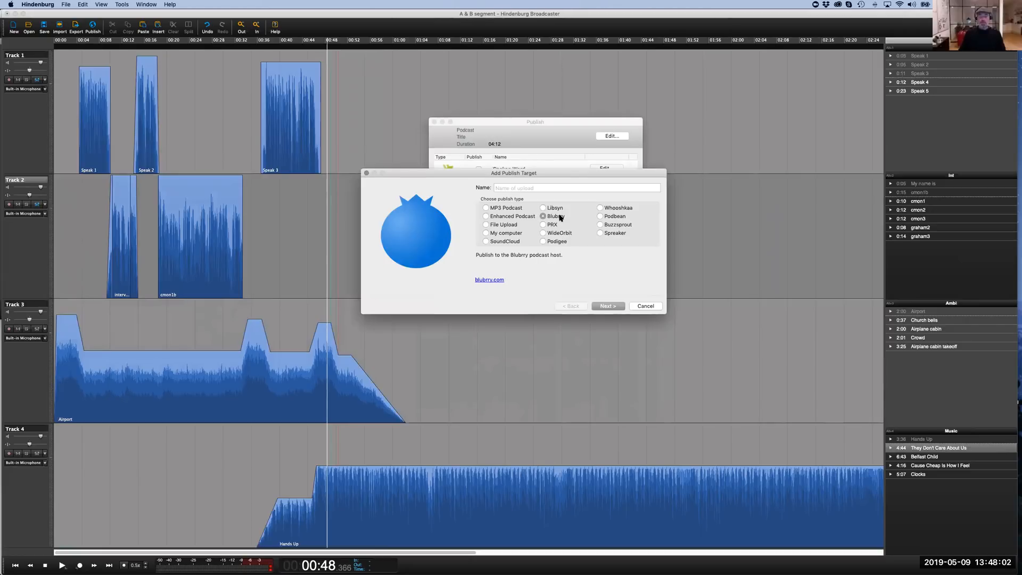
click(548, 208)
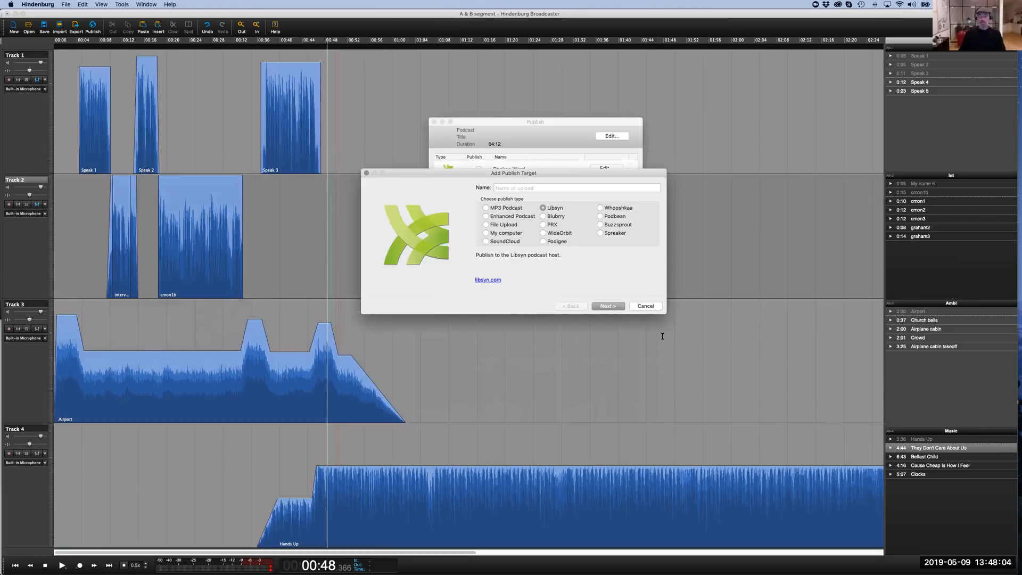
click(502, 185)
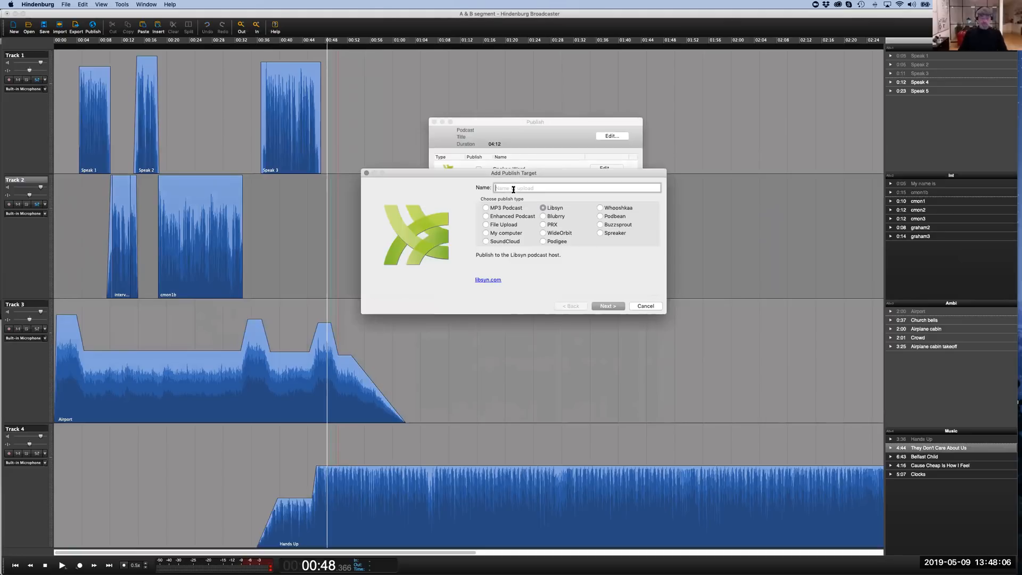
text(y)
key(BackSpace)
text(My Libsyn)
click(610, 306)
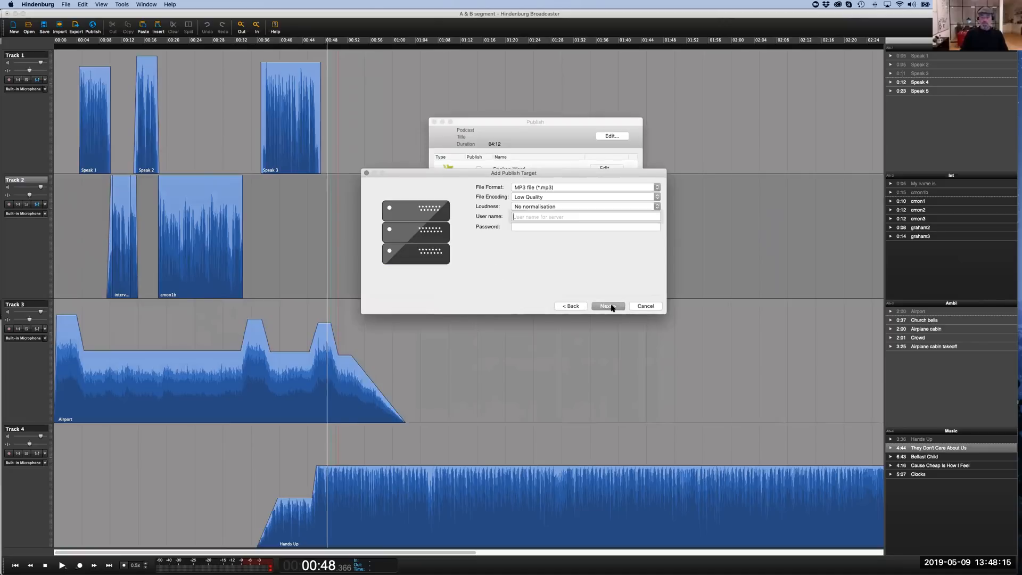
Try an MP3 format with -16 LUFS loudness for the Libsyn target, and cancel adding the target
click(543, 189)
click(542, 189)
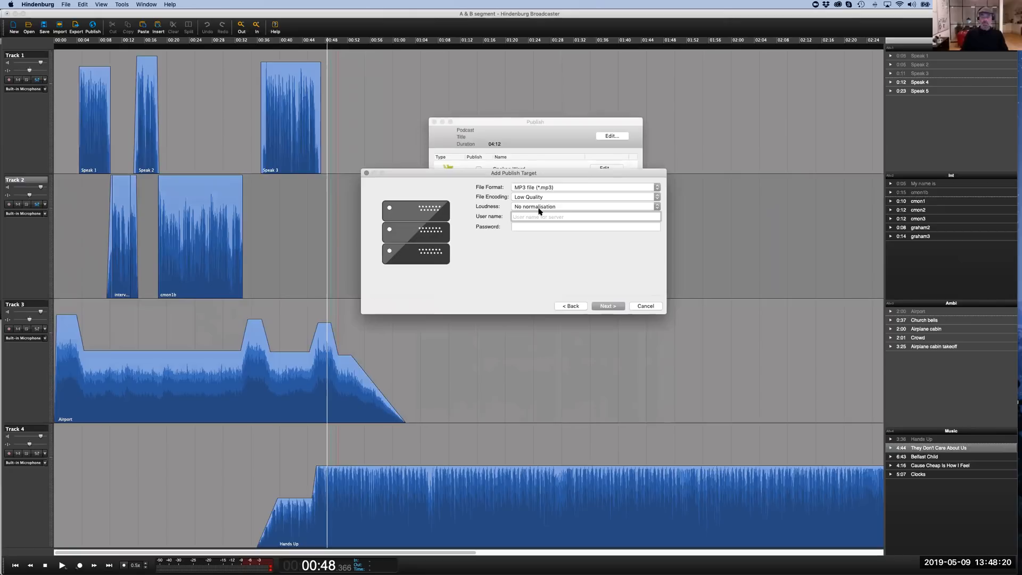
click(539, 209)
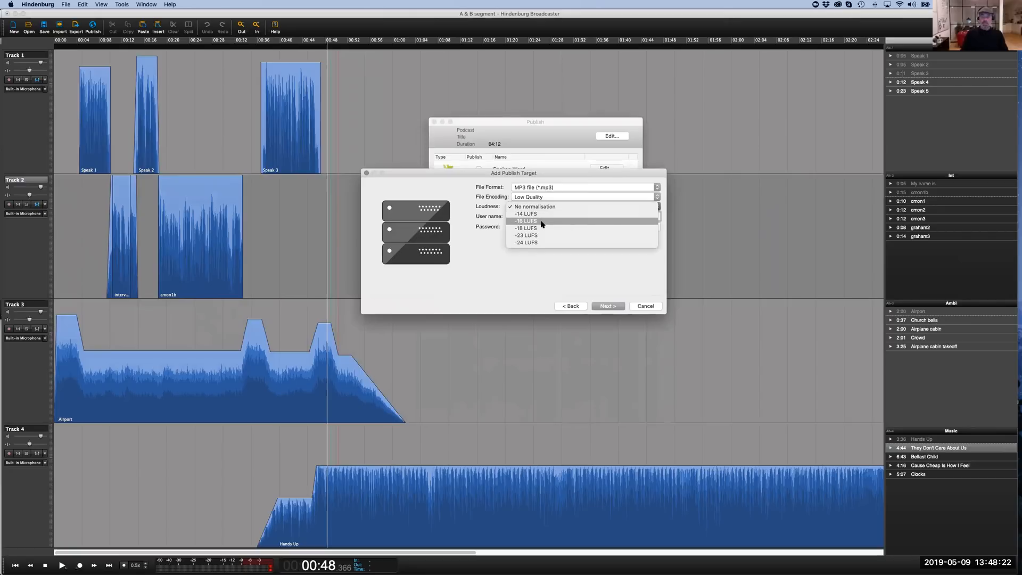
click(540, 221)
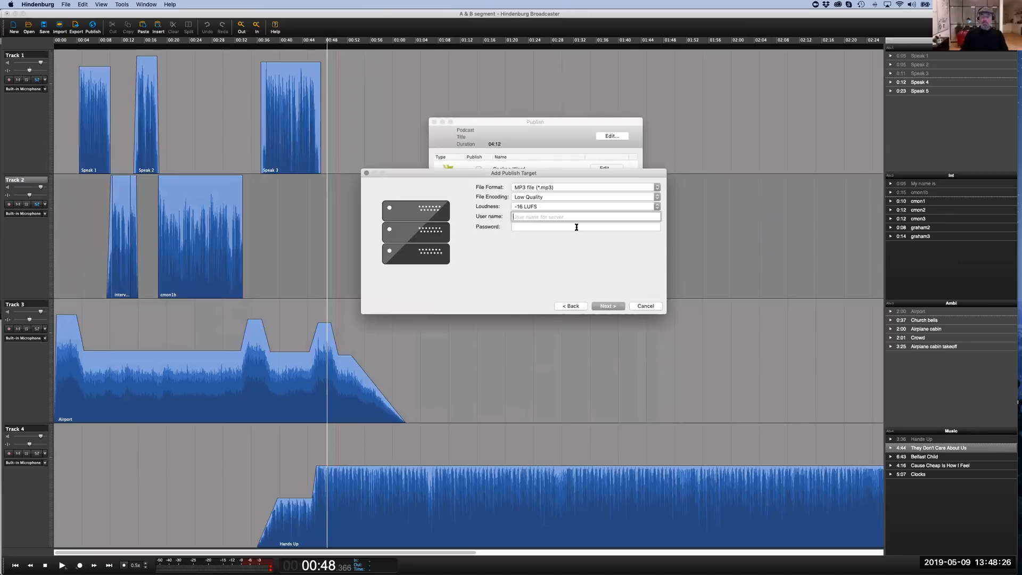
click(646, 305)
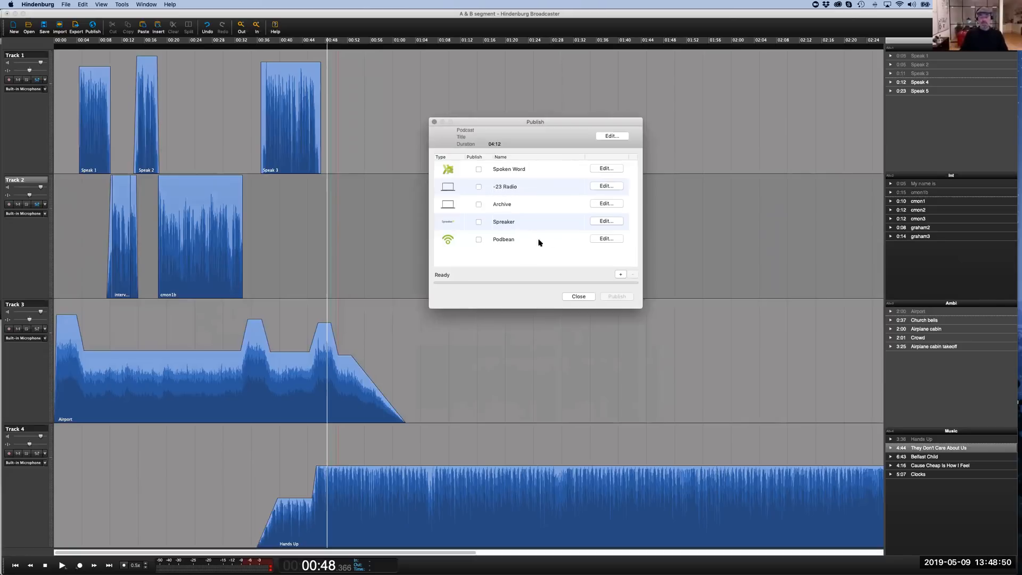
Inspect the Spoken Word target's configuration and the Podcast fields of the session properties, cancelling both without changes
click(605, 168)
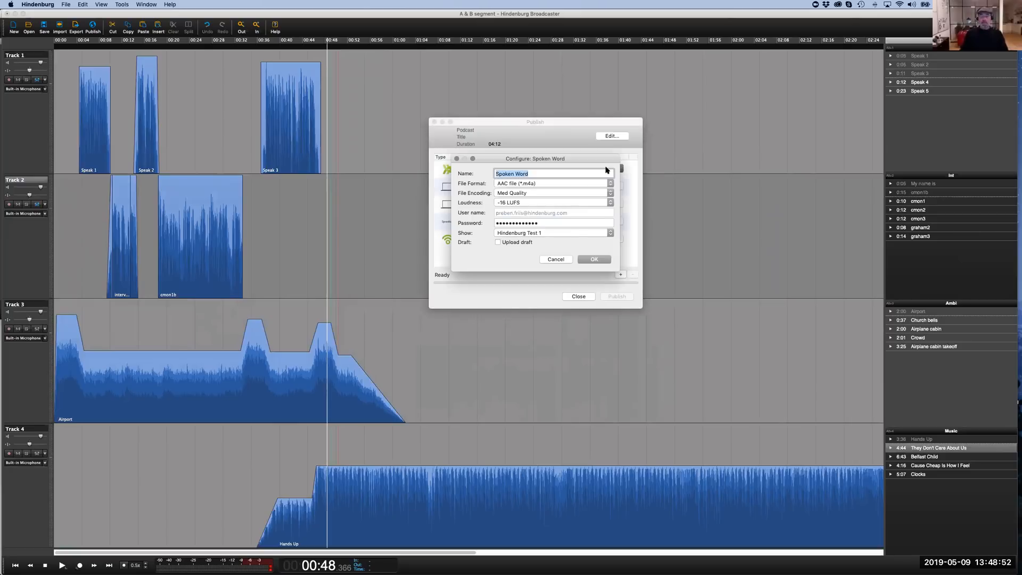
click(556, 259)
click(611, 136)
click(540, 158)
click(508, 152)
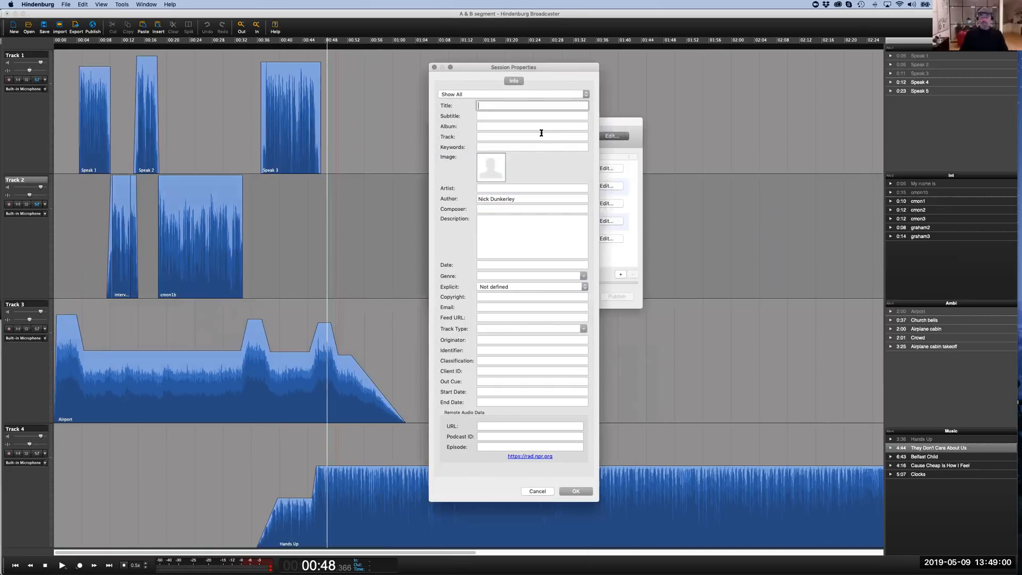
click(522, 95)
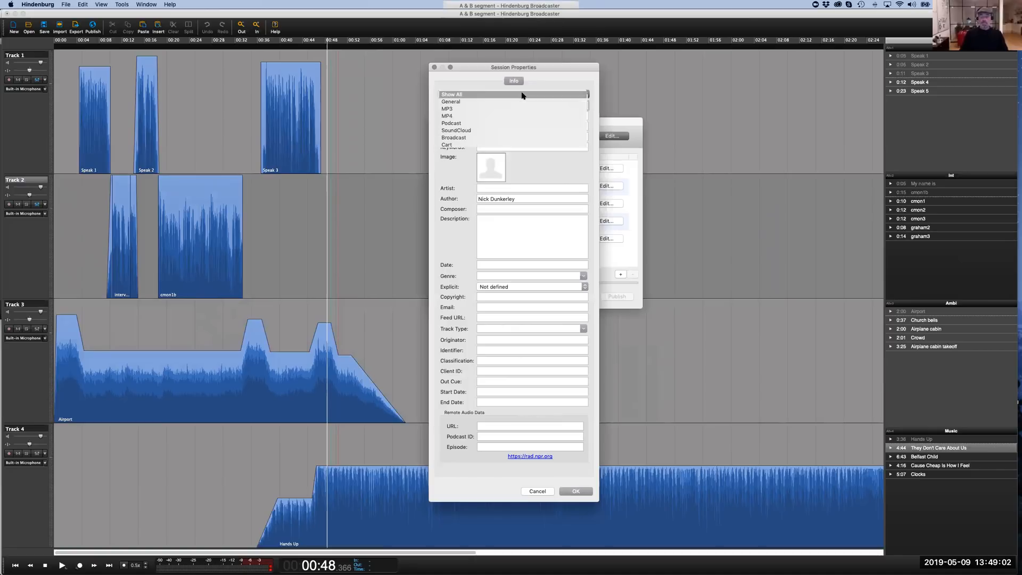
click(507, 124)
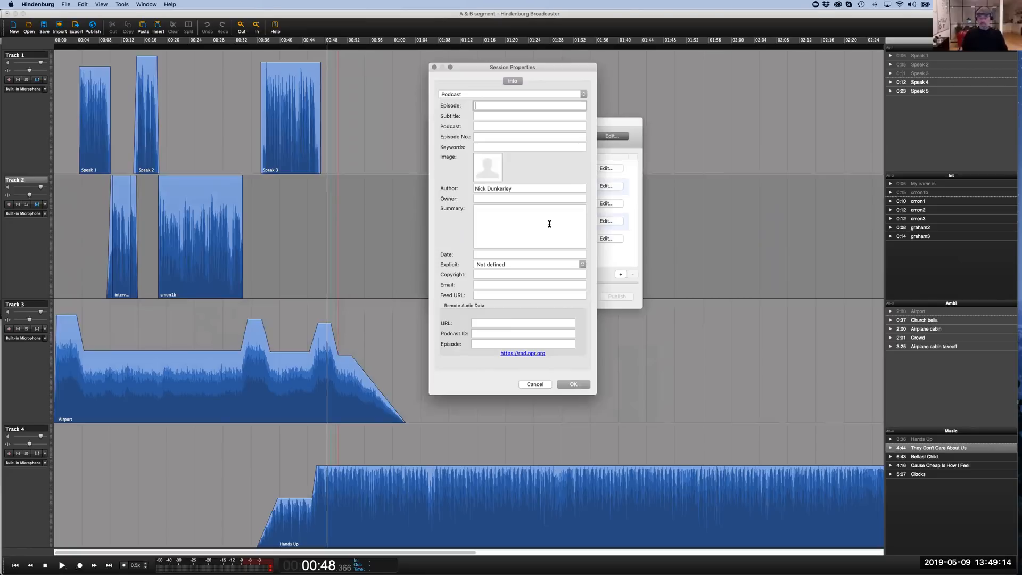
click(535, 384)
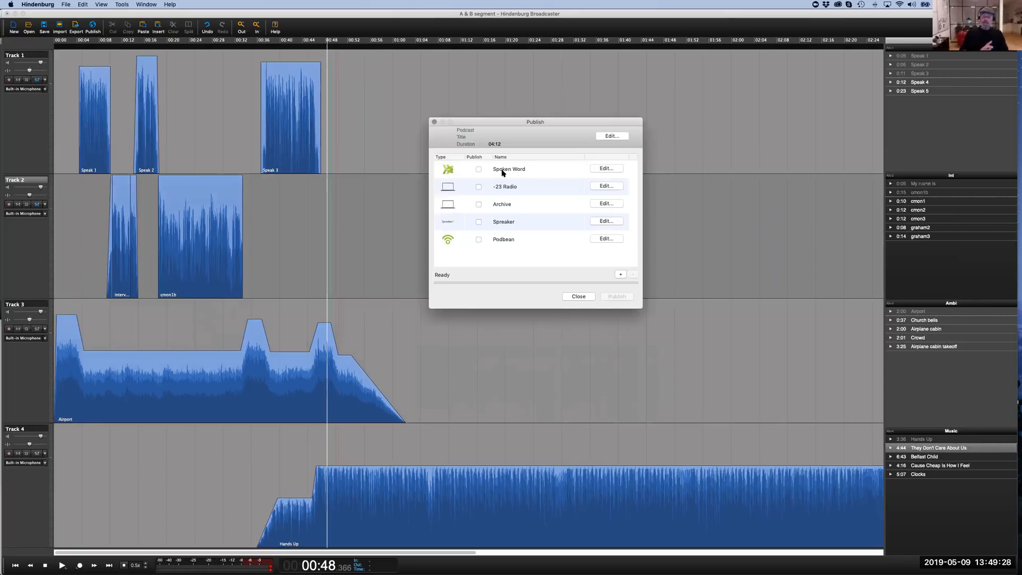
Publish the mix to only the -23 Radio and Archive targets, and close the publishing window
click(478, 204)
click(602, 204)
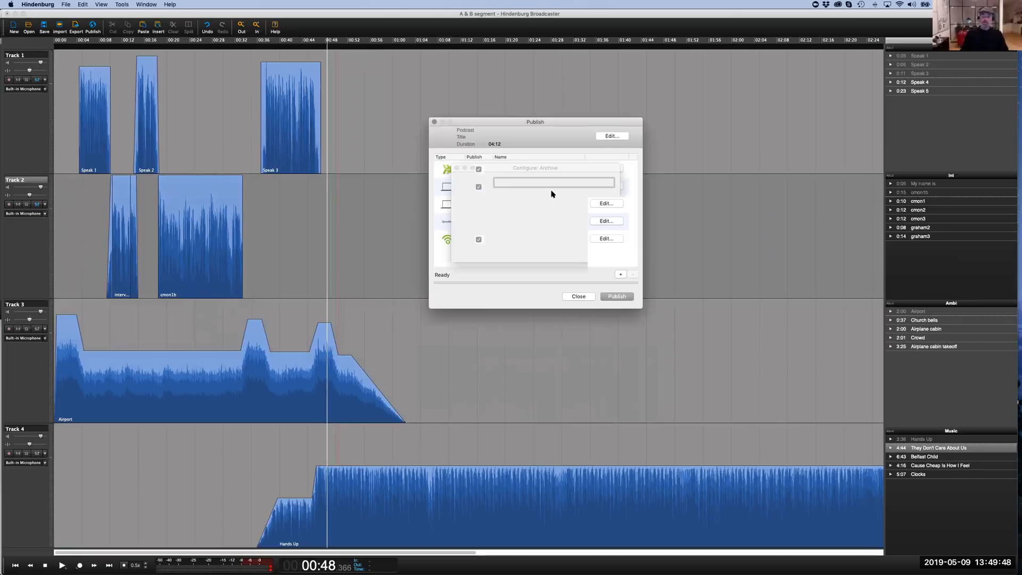
click(479, 169)
click(478, 239)
click(617, 296)
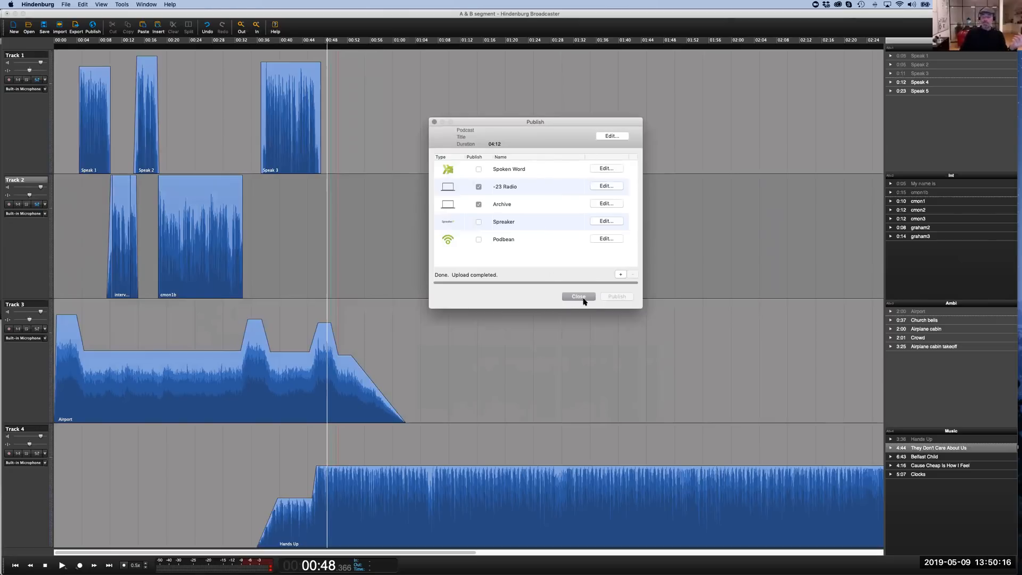
click(587, 299)
Open the application preferences and close them again without changing anything
click(347, 247)
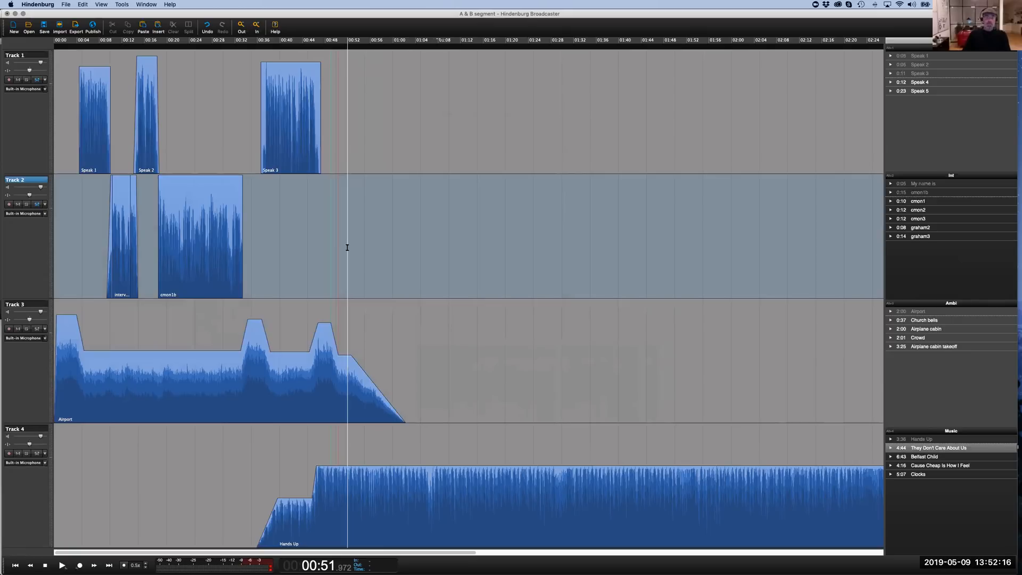
click(38, 5)
click(46, 26)
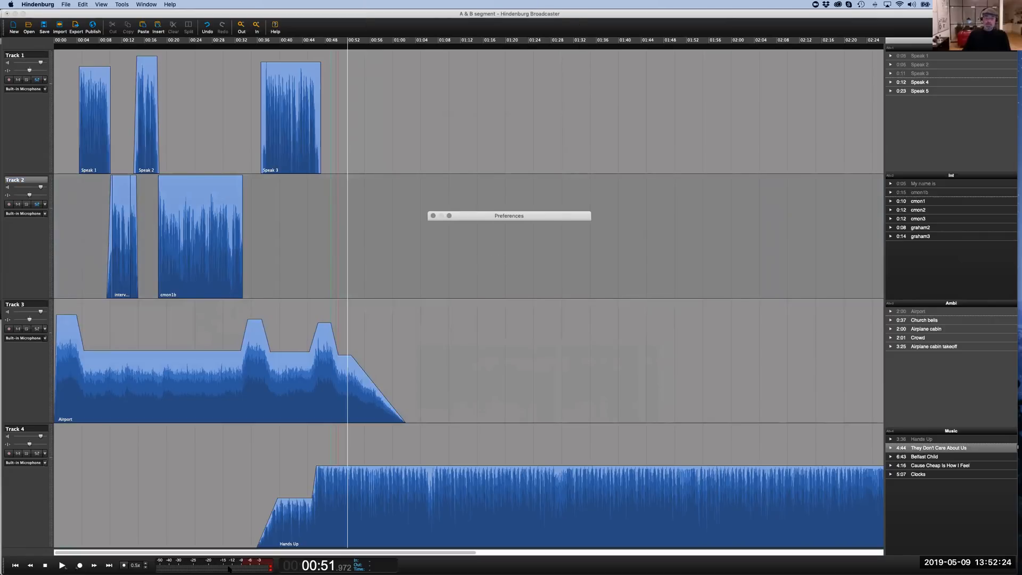
click(579, 364)
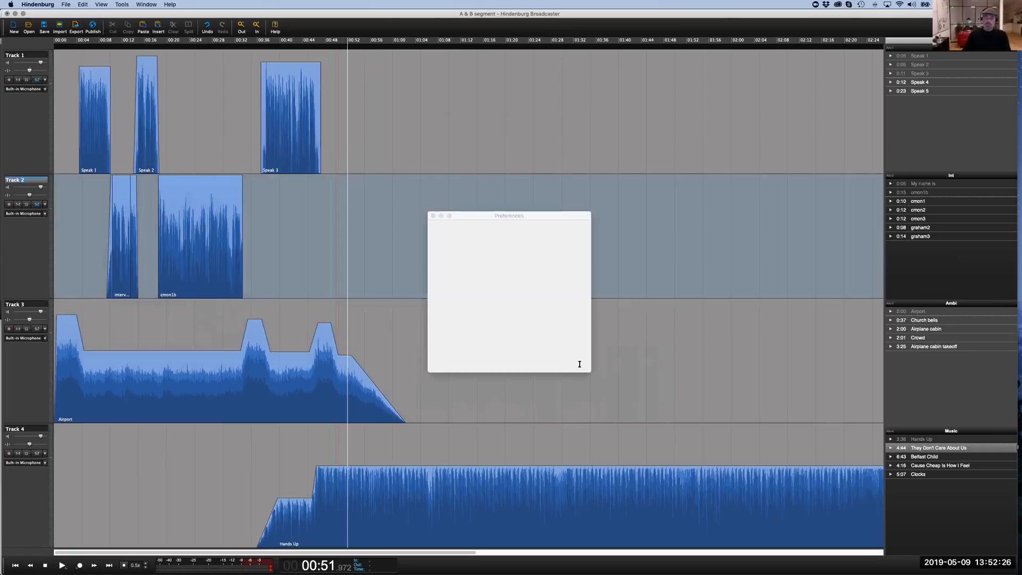
Examine the recording input devices offered for Track 1, including the Soundflower (2ch) channels, without choosing another
click(240, 145)
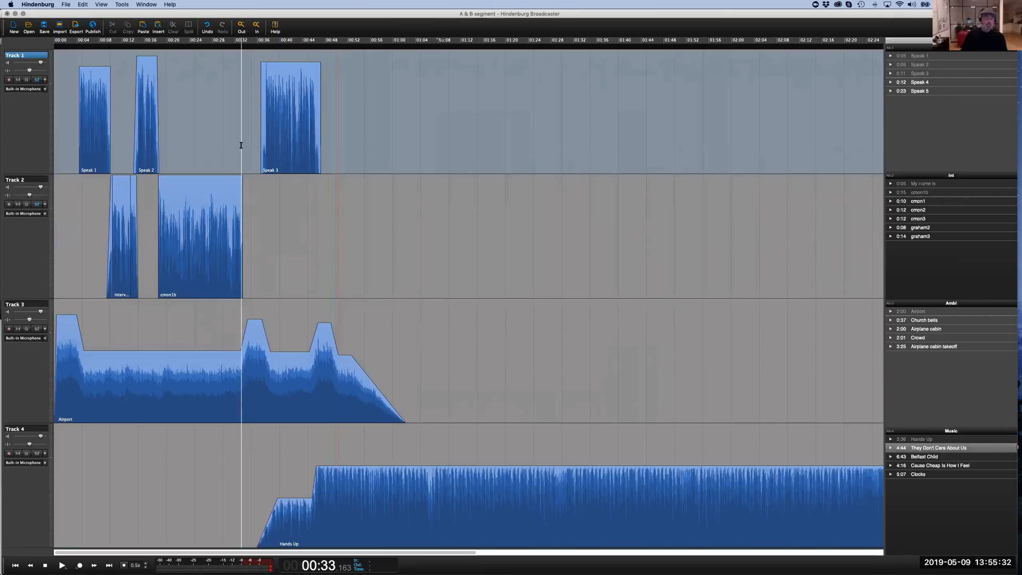
click(37, 89)
mouse_move(45, 140)
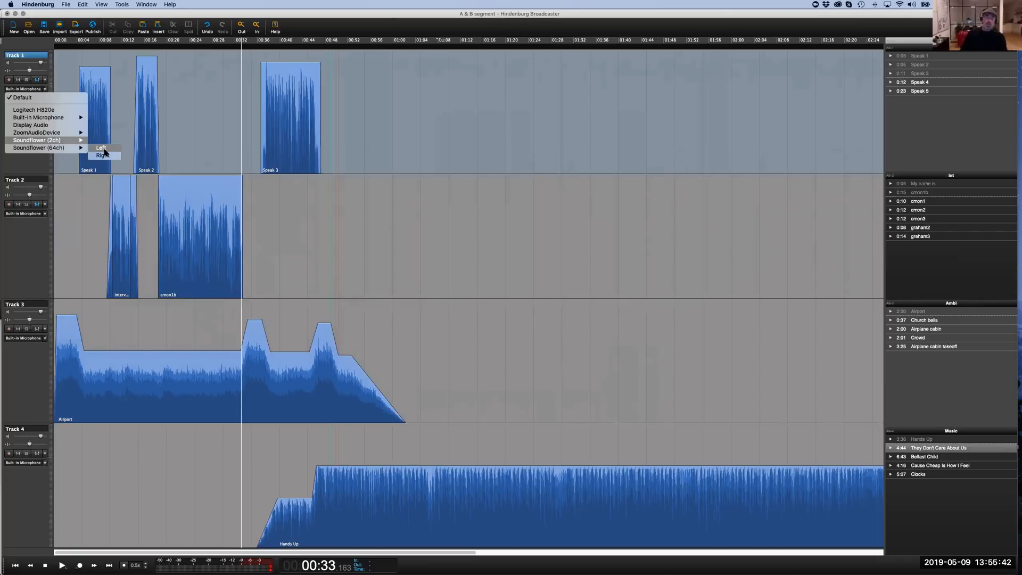
click(39, 211)
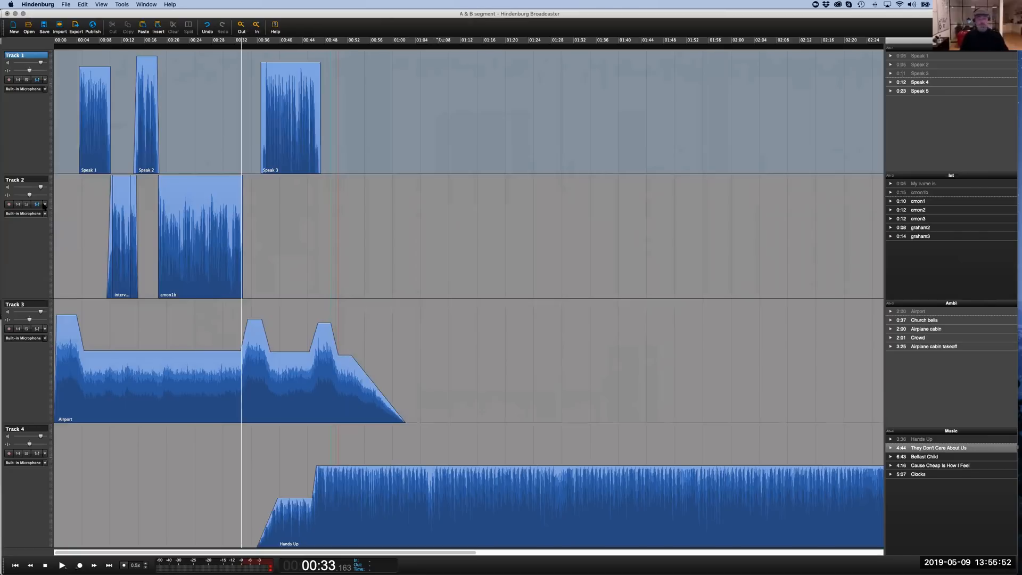
Split the stereo Speak 3 clip on Track 1 into separate left and right channel clips
click(279, 92)
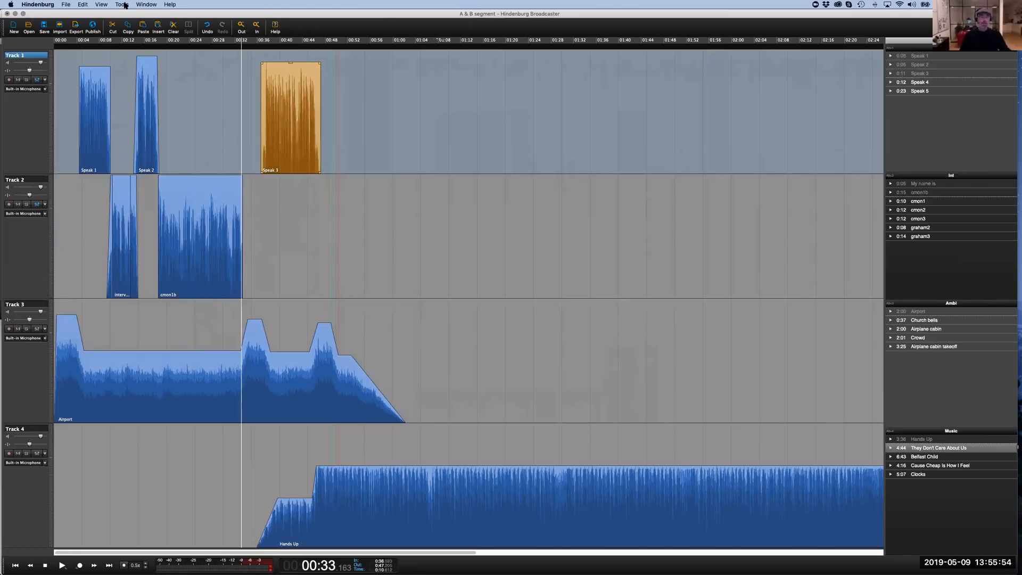
click(126, 5)
click(132, 15)
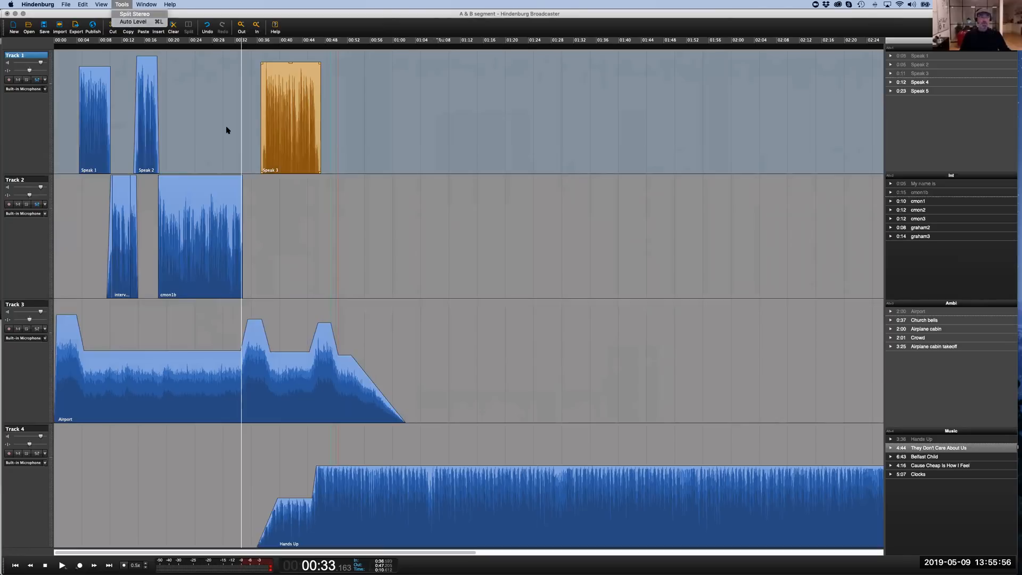
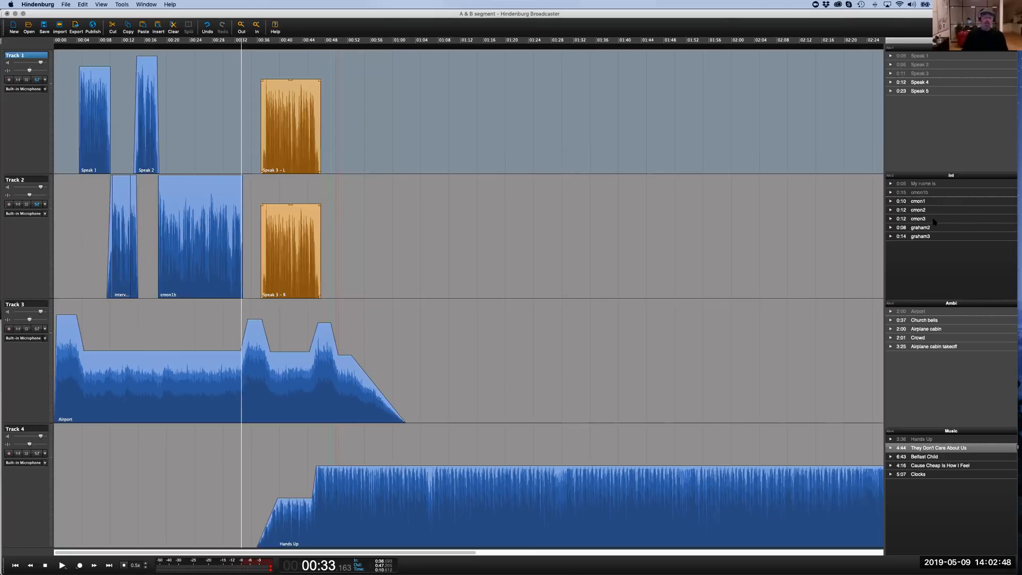
Select the Speak 1 and Speak 2 clips together with the first interview clip on Track 2
click(179, 149)
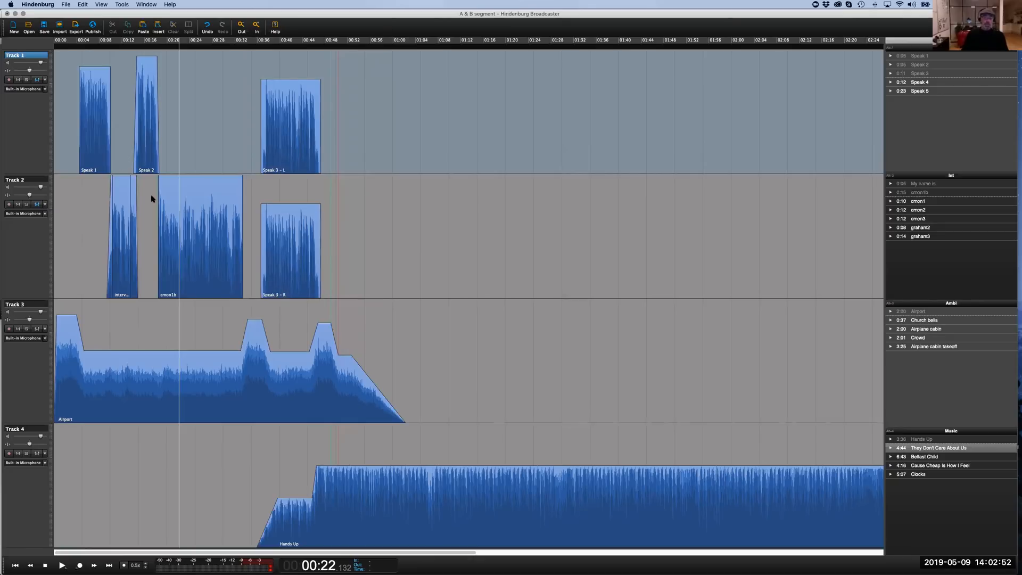
click(95, 130)
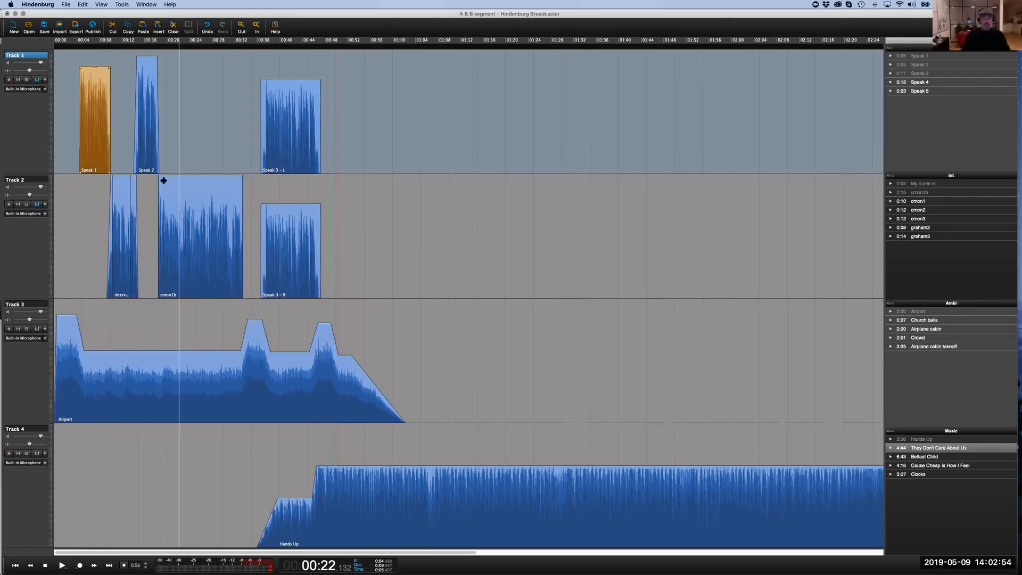
shift+click(127, 227)
shift+click(153, 166)
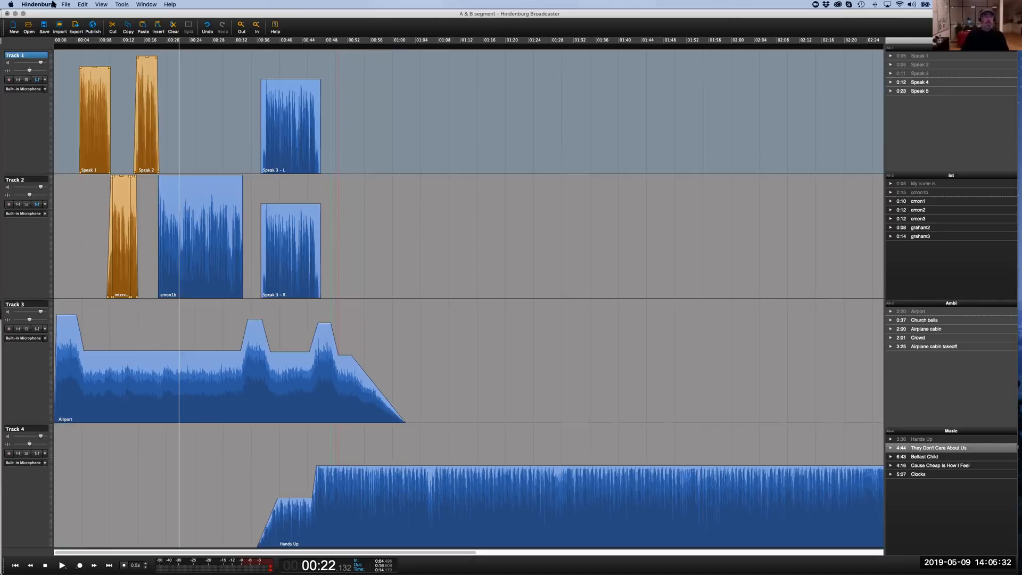
Examine the clipboard groups in the session properties, select the Music group, and close the properties without changes
click(67, 6)
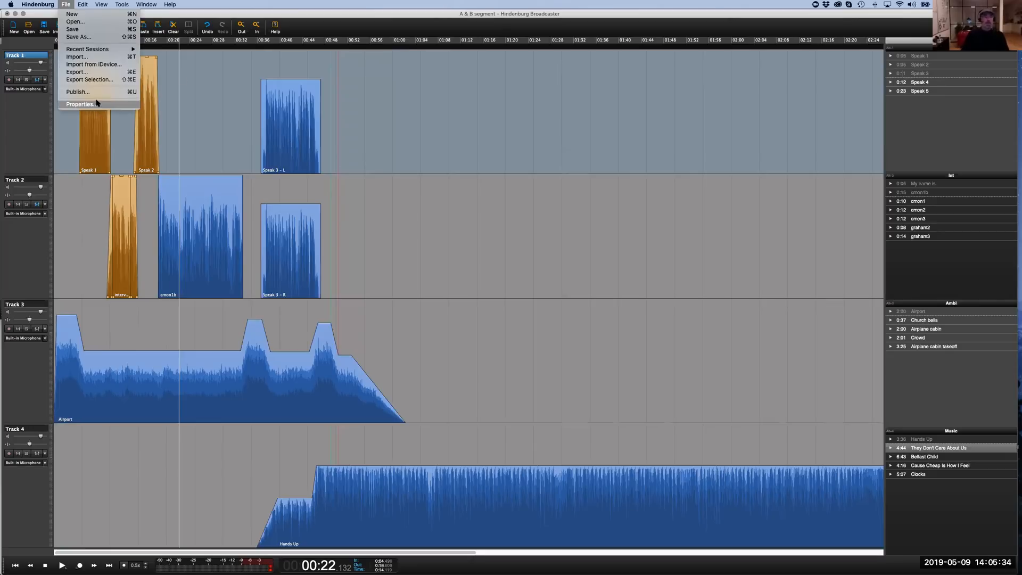
click(261, 137)
click(516, 144)
click(457, 200)
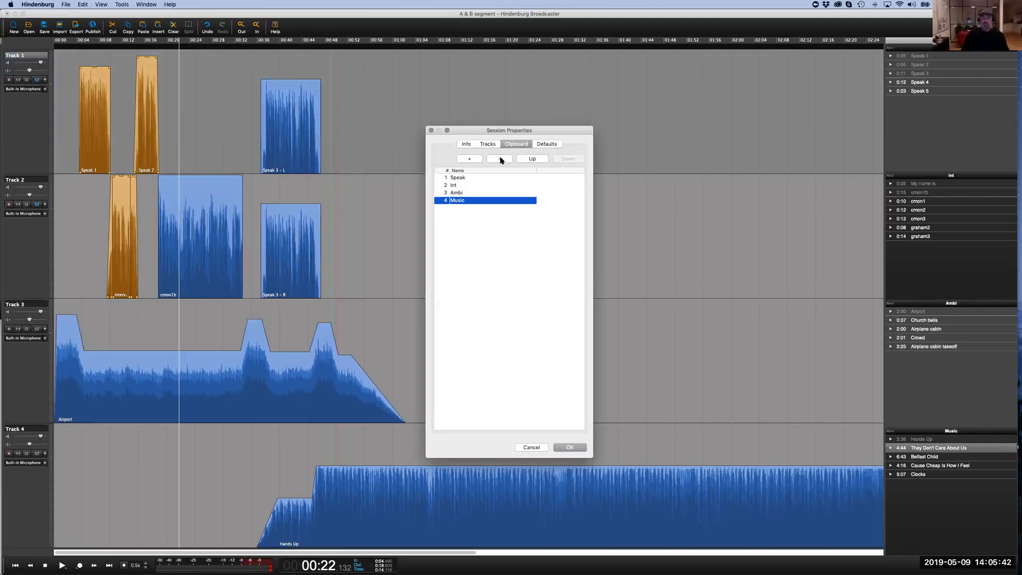
click(431, 130)
Leave the A & B segment session without saving it and start with an empty untitled session
click(411, 171)
key(super+w)
click(532, 186)
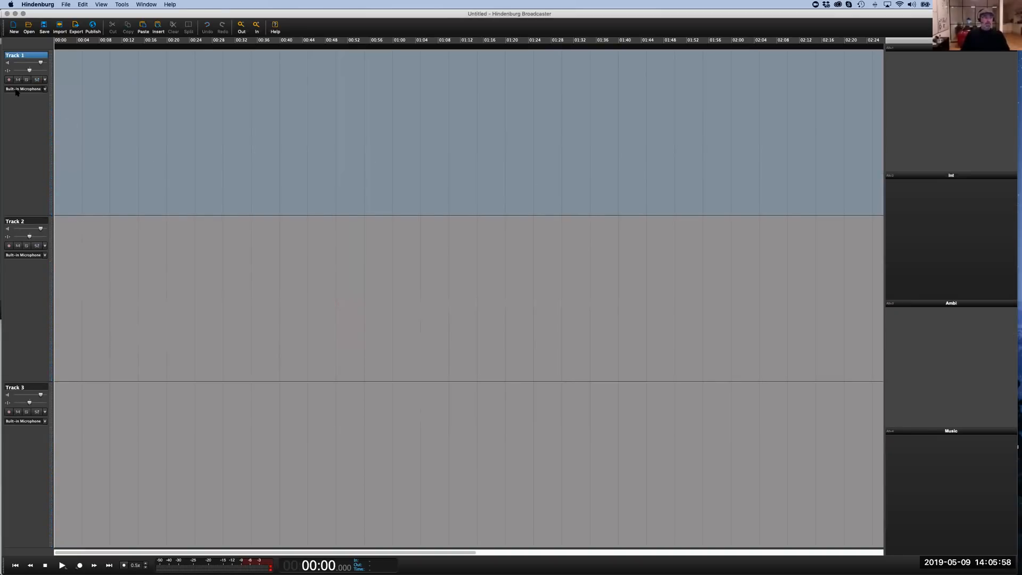
Set Track 1's recording input to the Logitech H820e and arm the track for recording
click(16, 91)
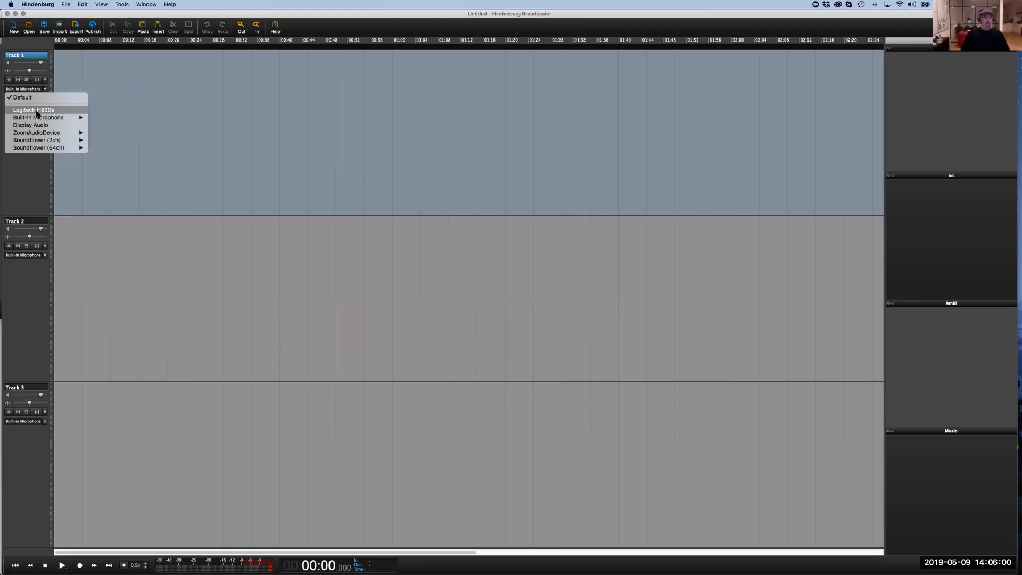
mouse_move(53, 115)
click(87, 110)
click(8, 79)
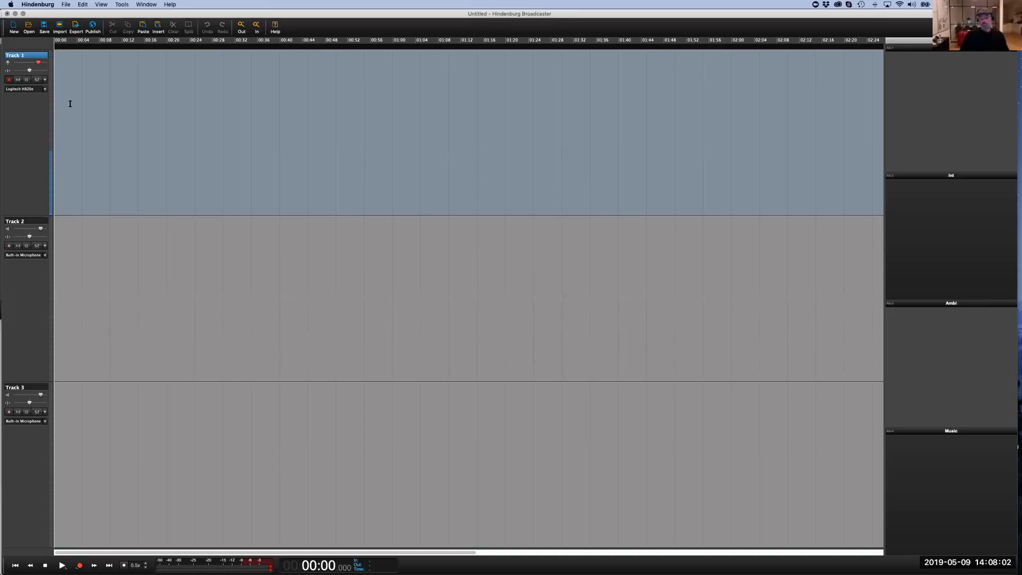
Discard the untitled session's changes and reopen the A & B segment session from the recent sessions
click(12, 32)
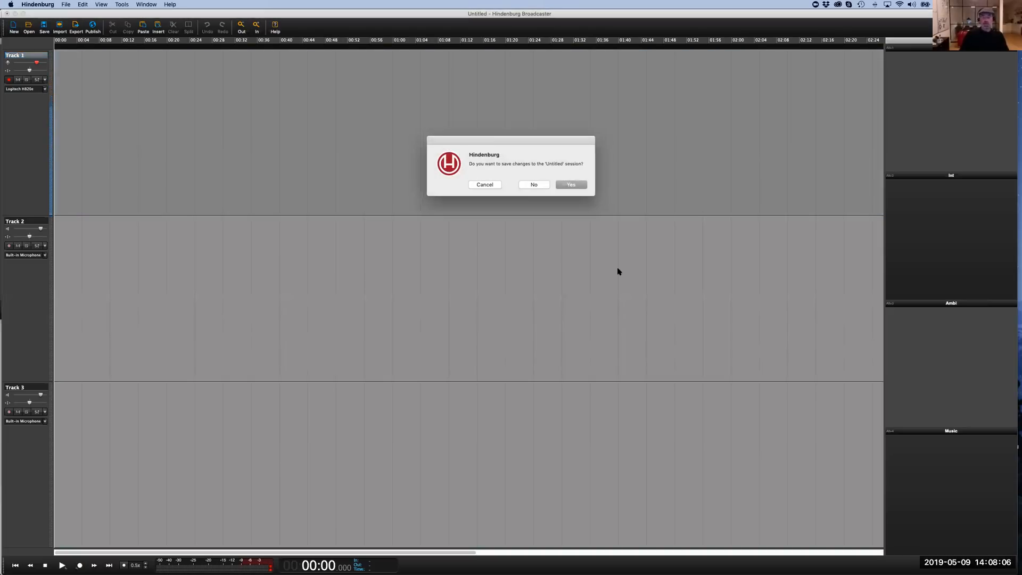
click(532, 186)
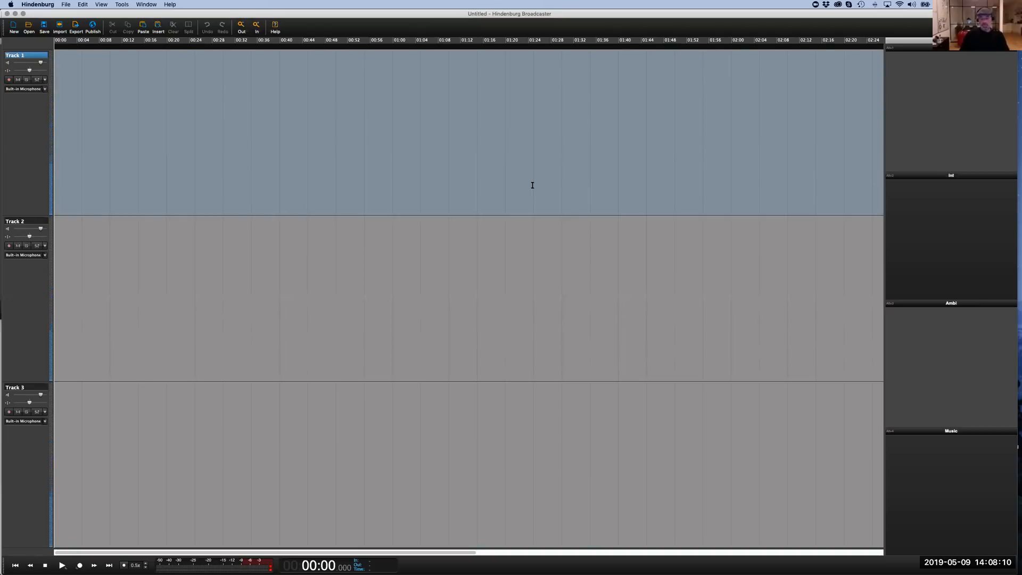
click(66, 5)
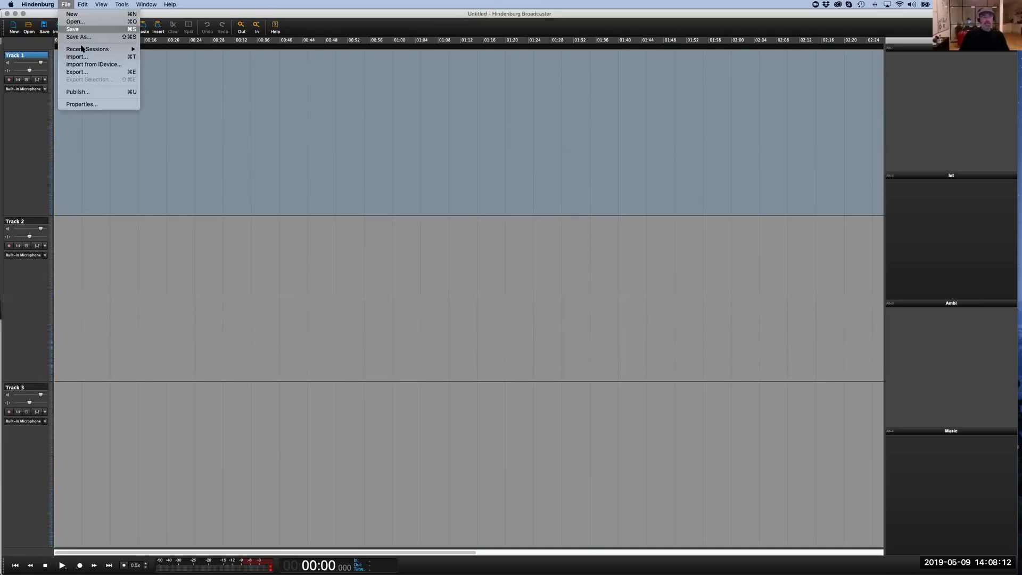
mouse_move(85, 49)
click(180, 50)
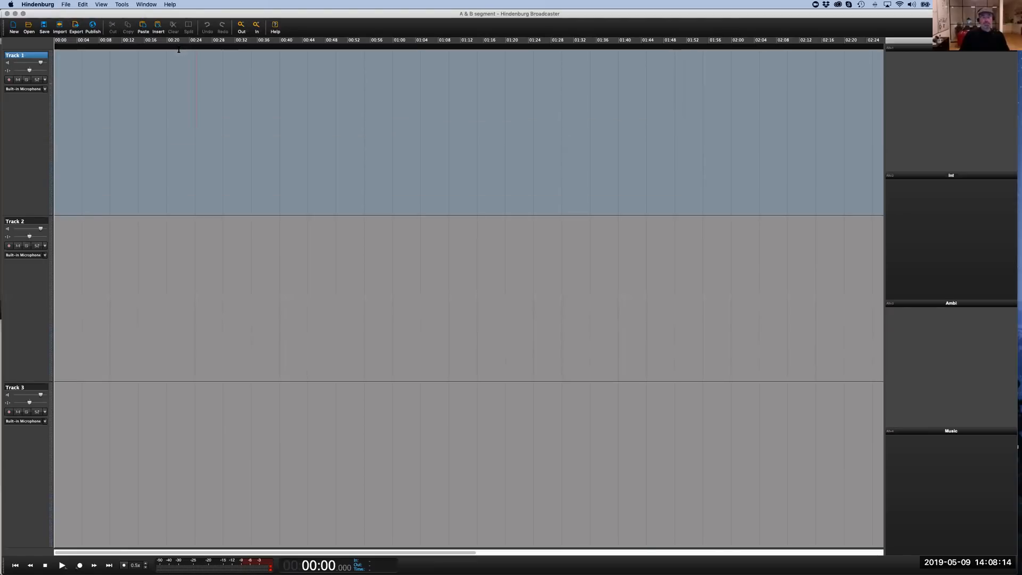
Open the recent session Menneskenes land 4.nhsx and raise the system volume
click(66, 5)
mouse_move(87, 49)
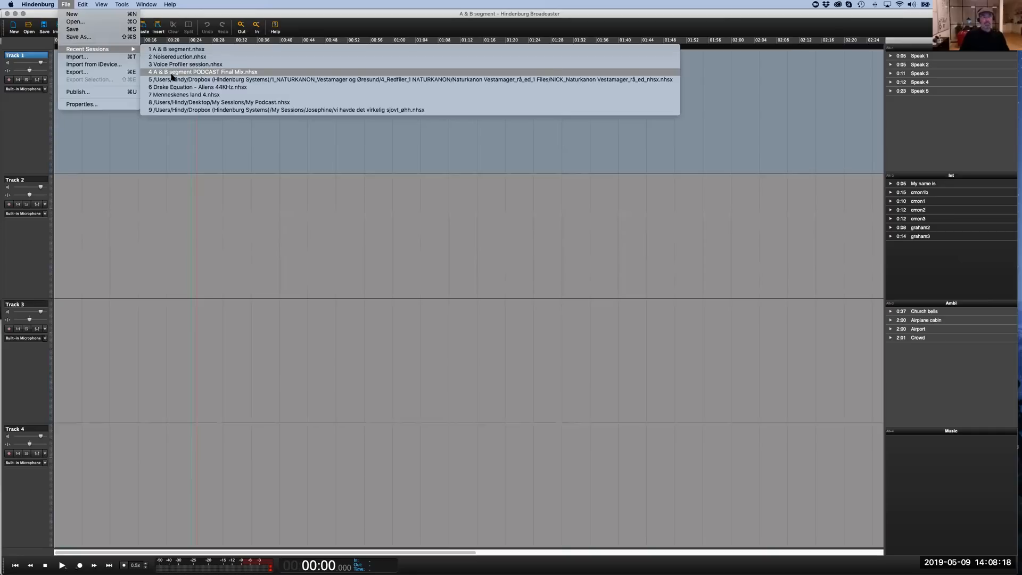
click(176, 92)
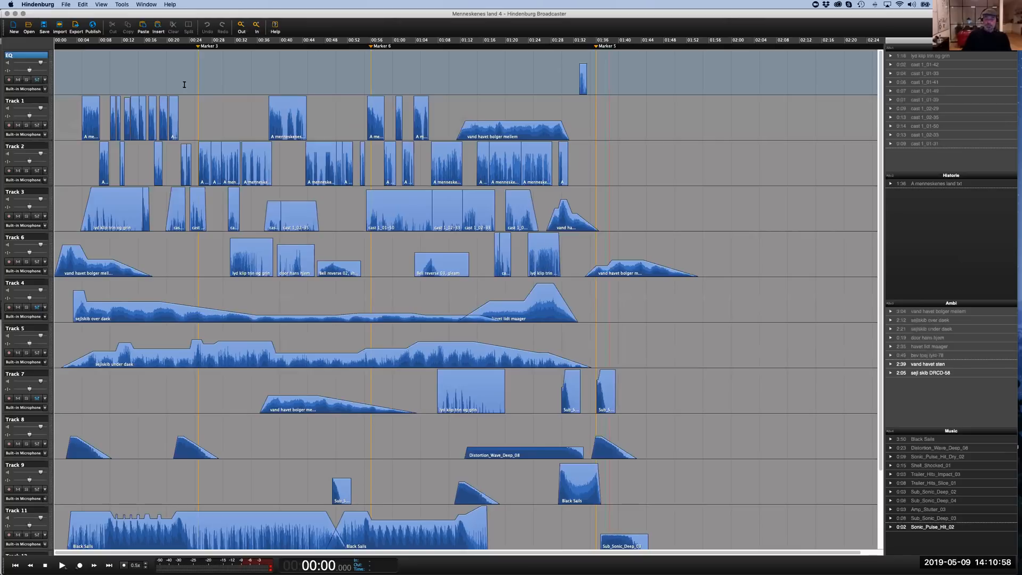
key(XF86AudioRaiseVolume)
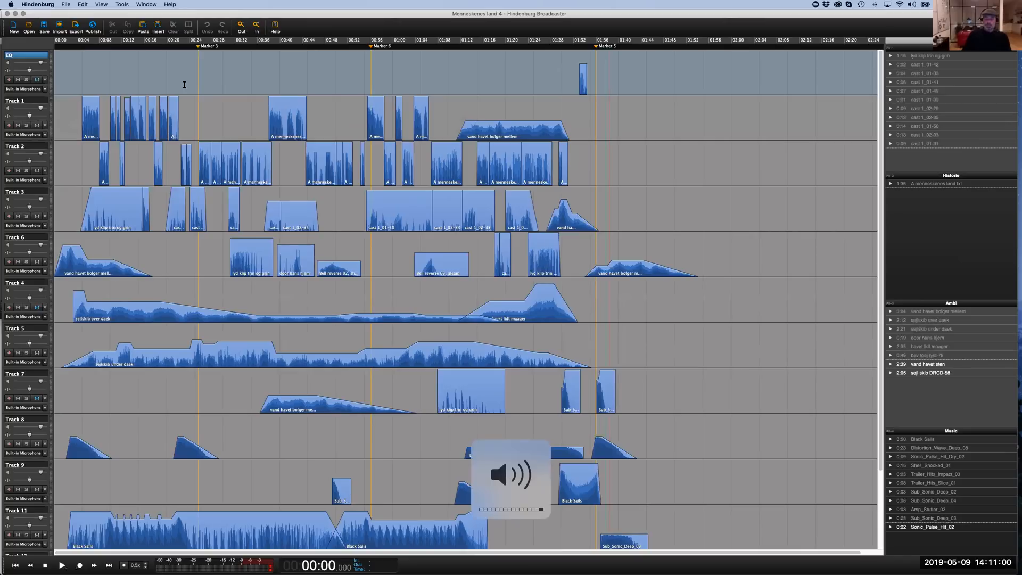
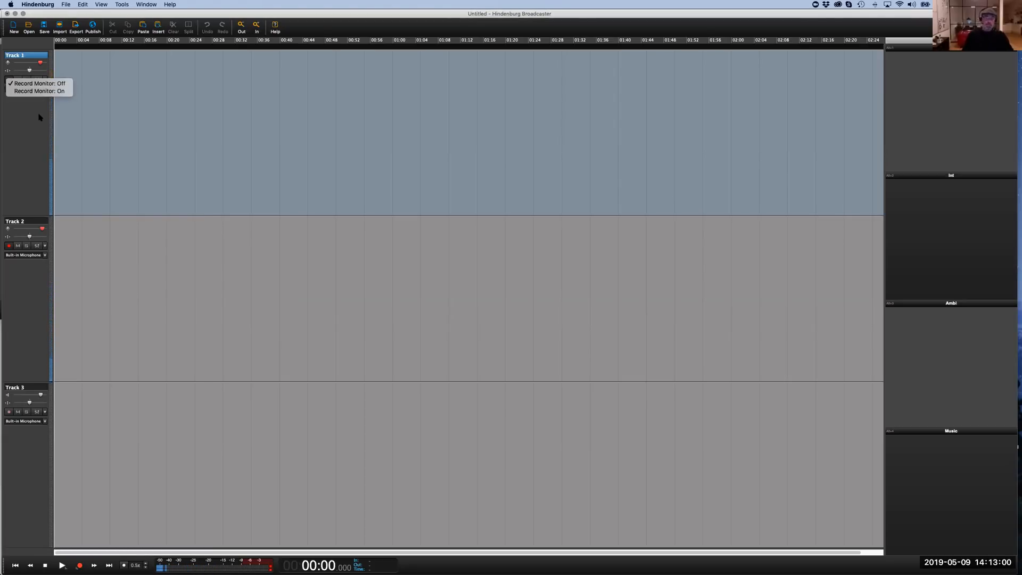
Leave Track 1's Record Monitor option unchanged, switch to Skype and open its settings
click(39, 118)
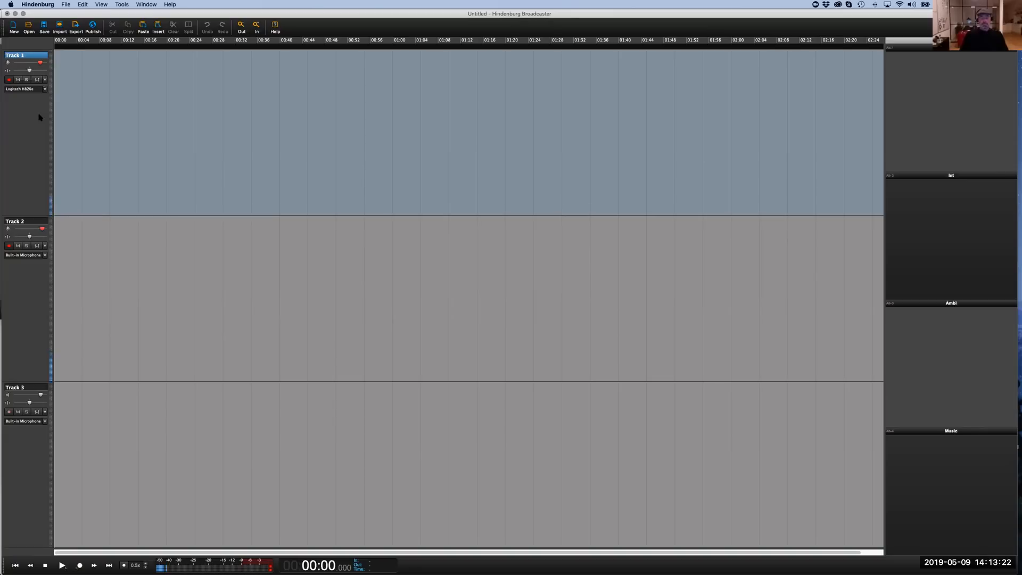
key(super+Tab)
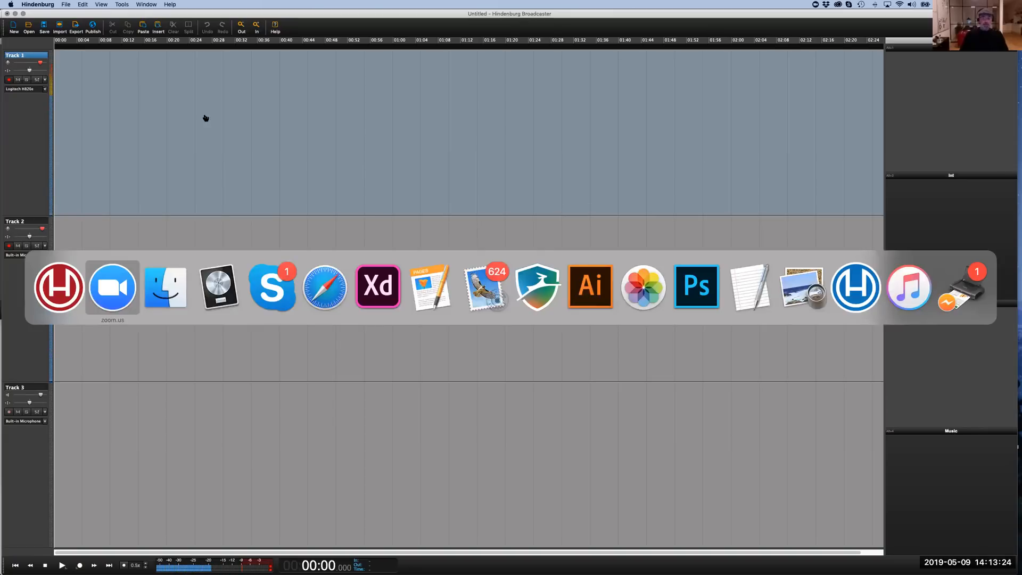
key(super+Tab)
key(super+Tab)
key(super+Tab)
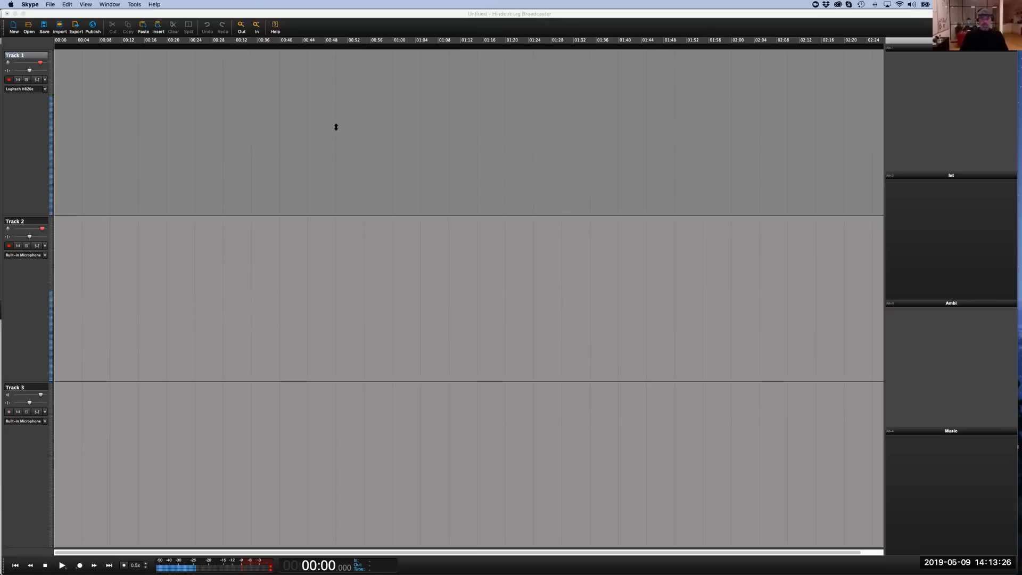
drag(401, 109, 257, 75)
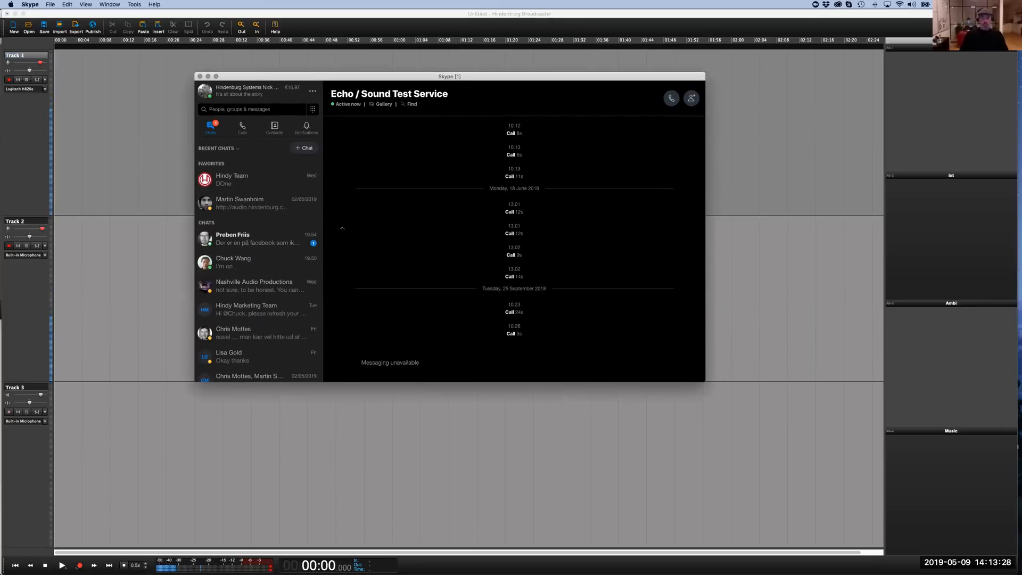
click(30, 5)
click(41, 34)
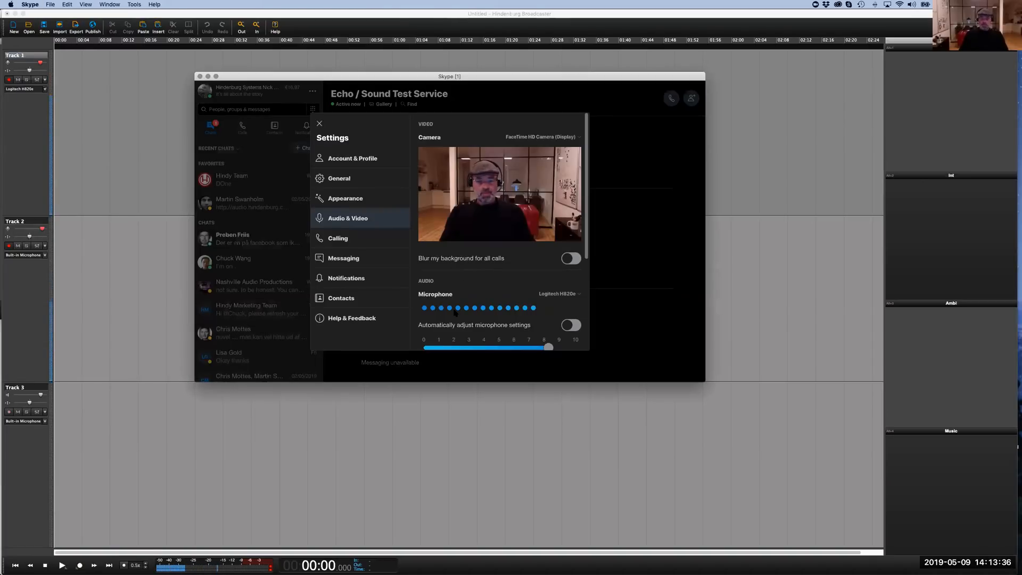
Examine Skype's microphone choices in the Audio & Video settings and return to Hindenburg to compare with Track 1's input
scroll(477, 288, down, 1)
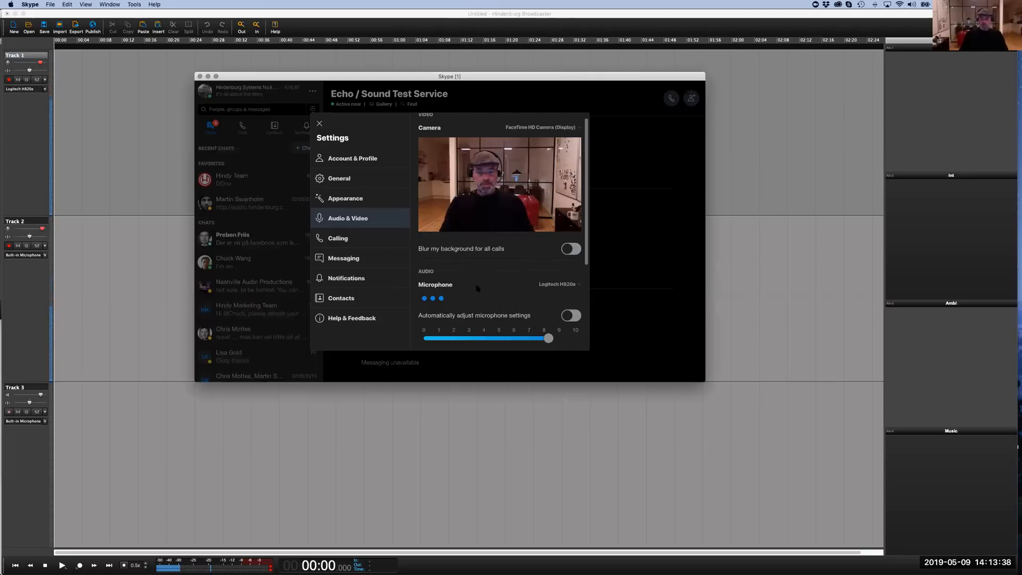
click(577, 284)
click(579, 296)
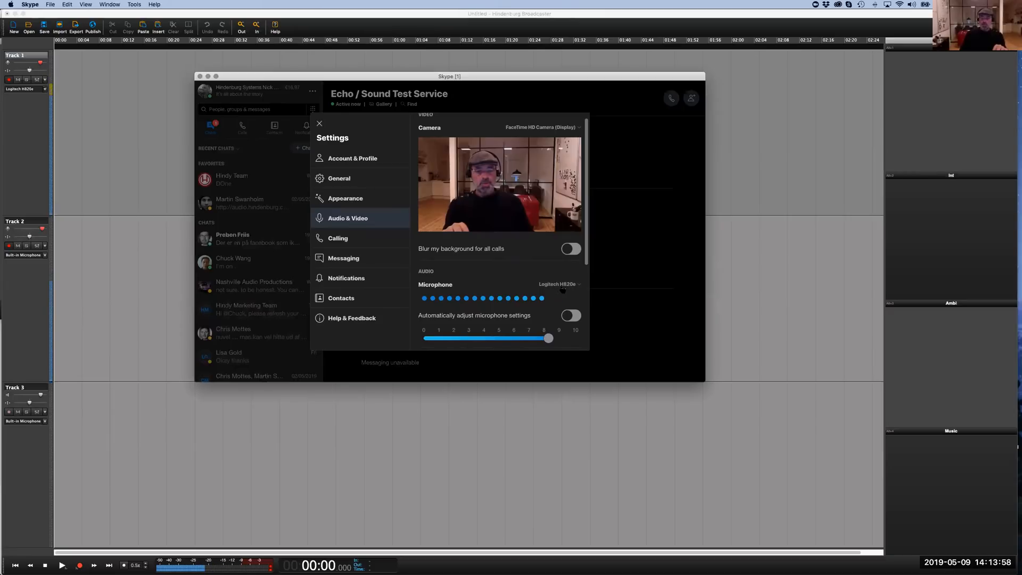
click(24, 101)
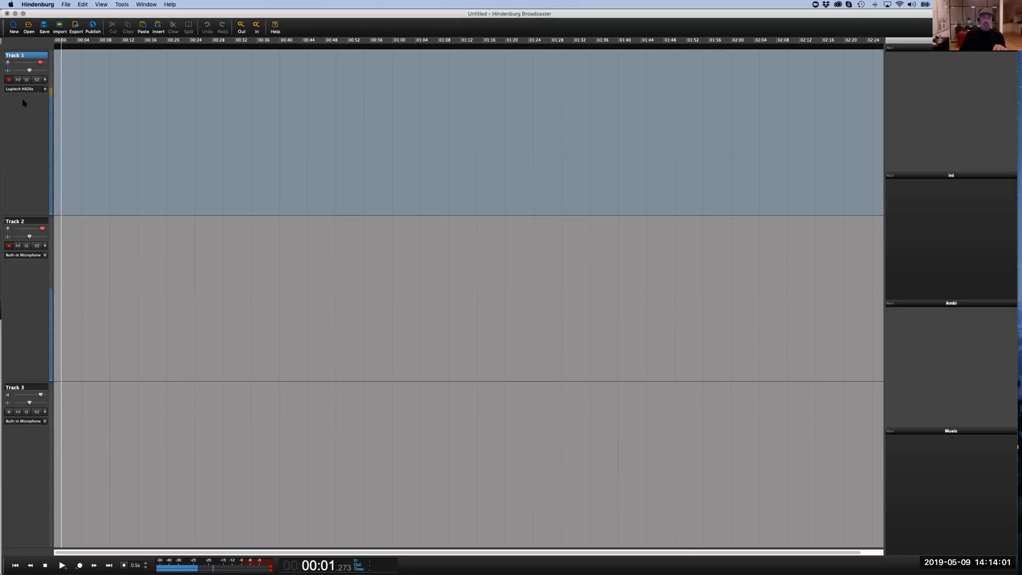
Review the microphone devices in Skype again without changing the choice, close its settings and switch back to Hindenburg
key(super+Tab)
click(573, 285)
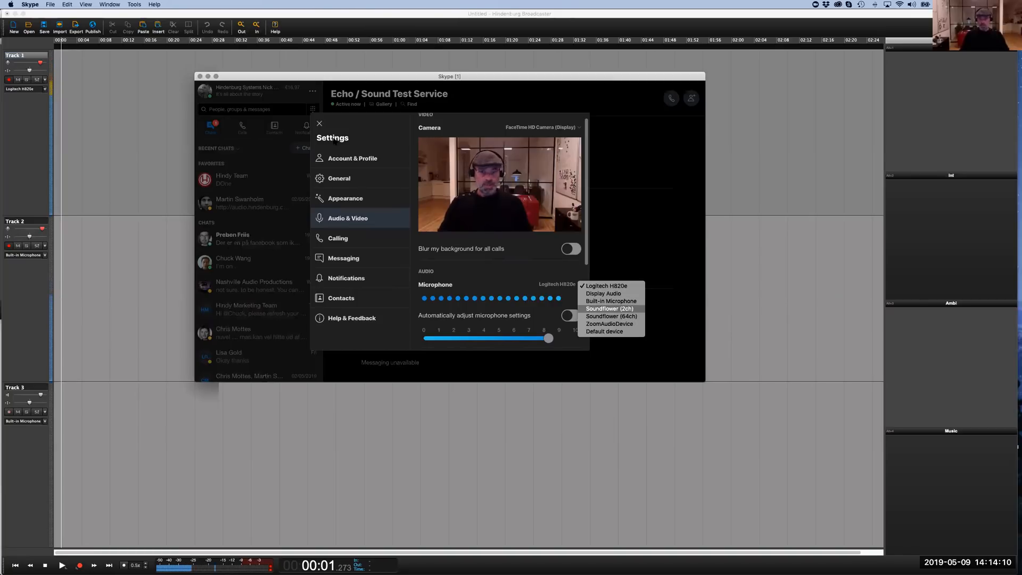
click(319, 124)
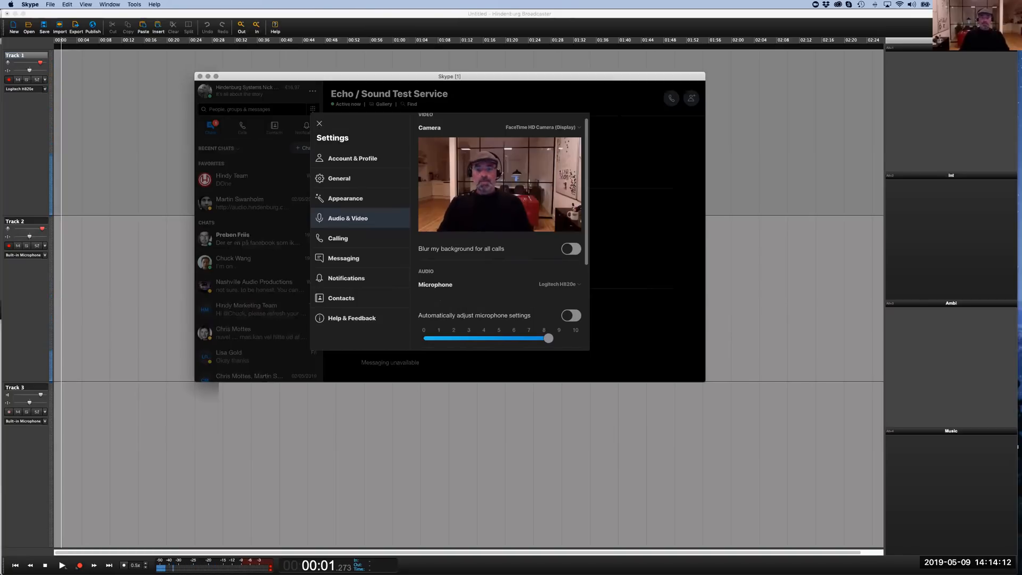
click(320, 124)
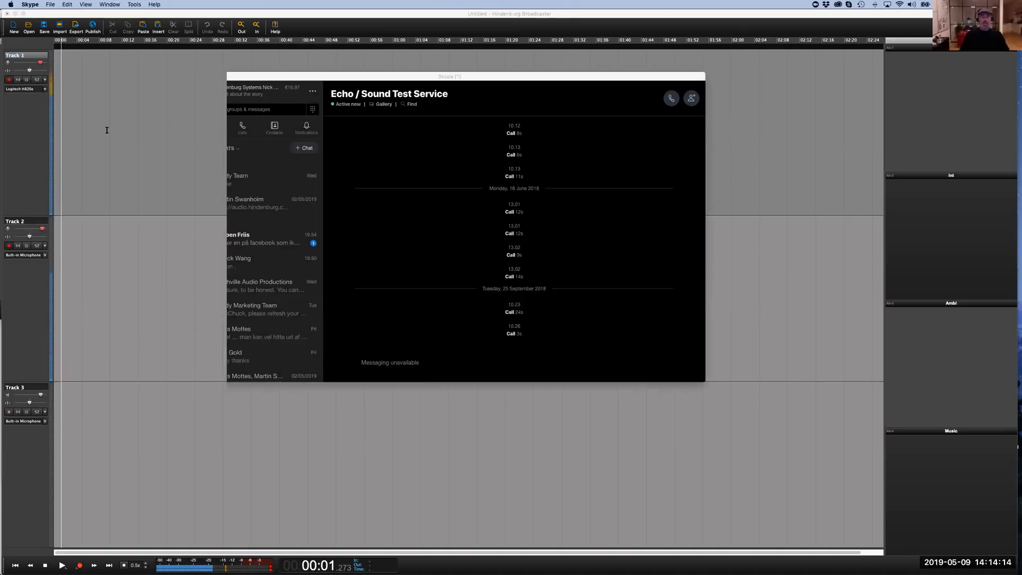
click(106, 130)
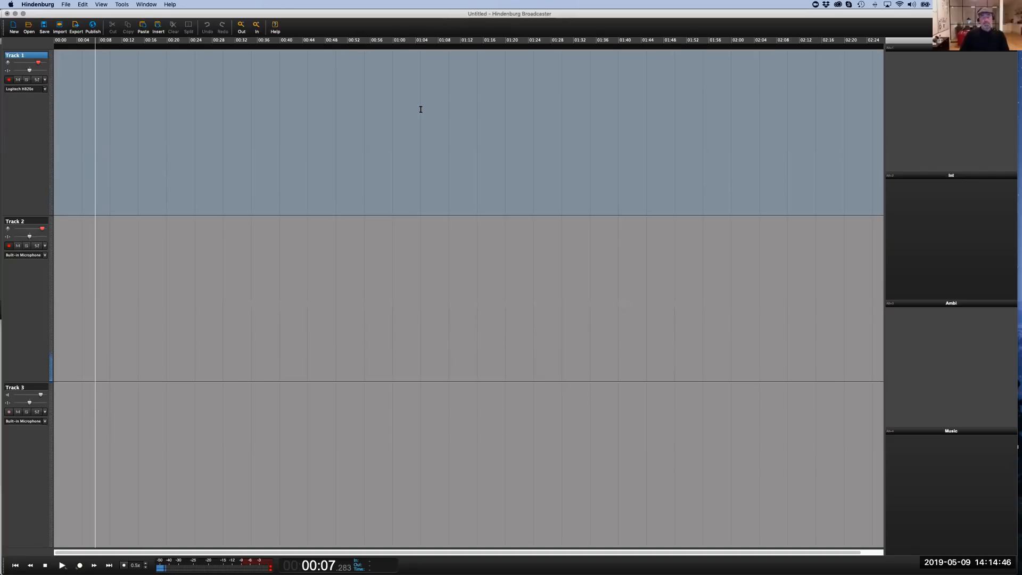
key(r)
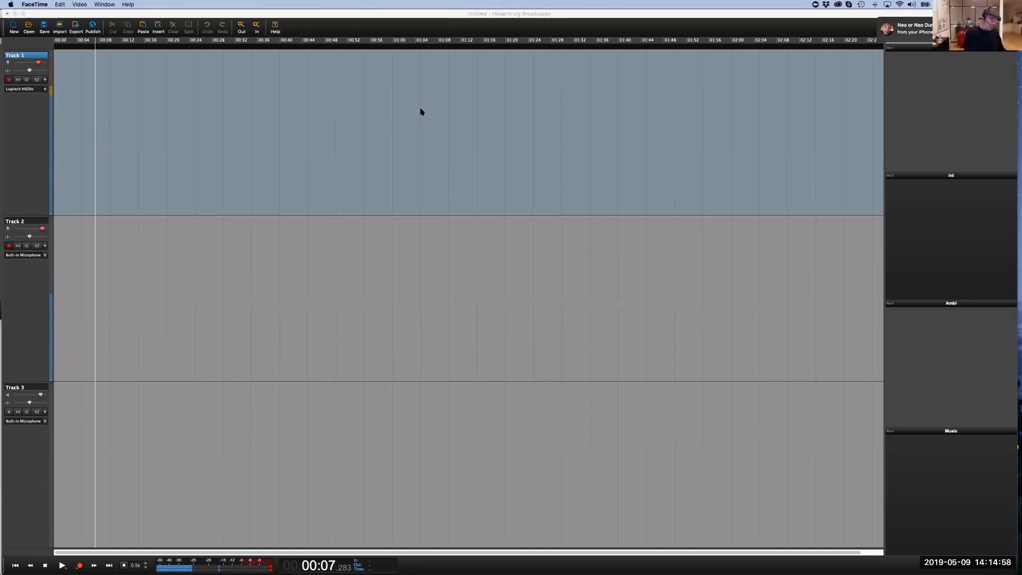
click(420, 110)
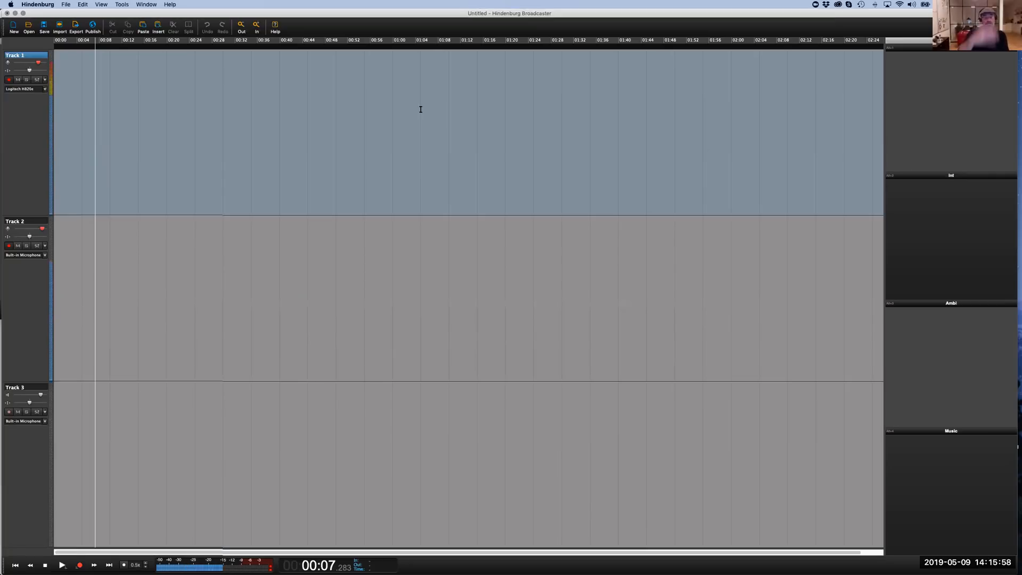
Reduce the height of the tracks and add two new tracks below Track 3
drag(37, 219, 31, 169)
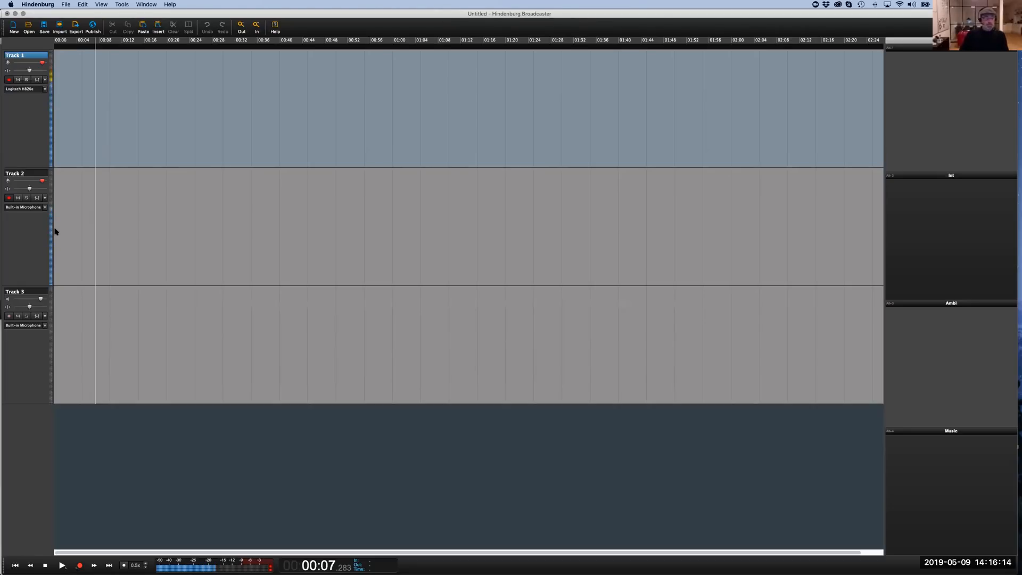
right_click(35, 410)
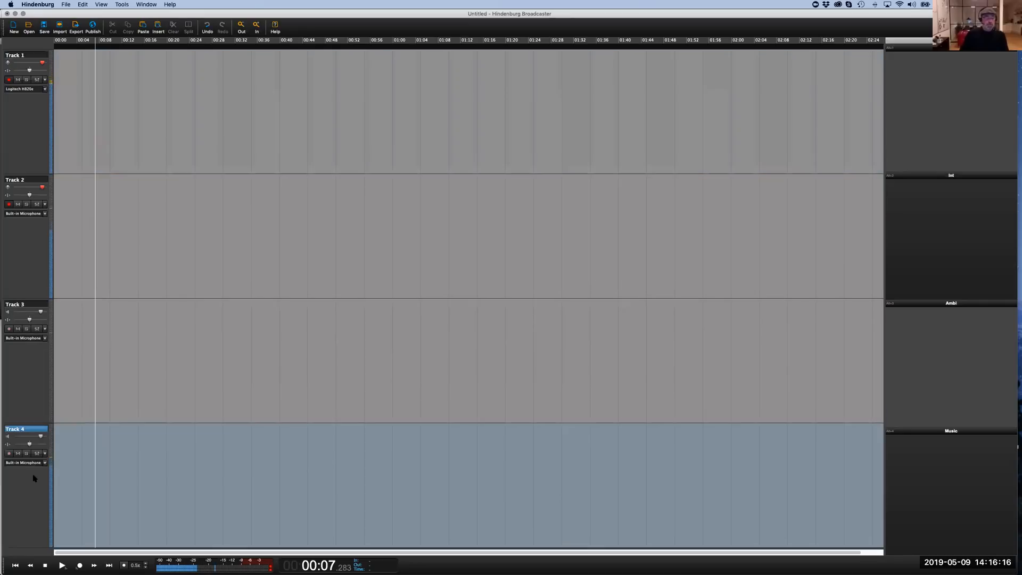
scroll(28, 463, down, 5)
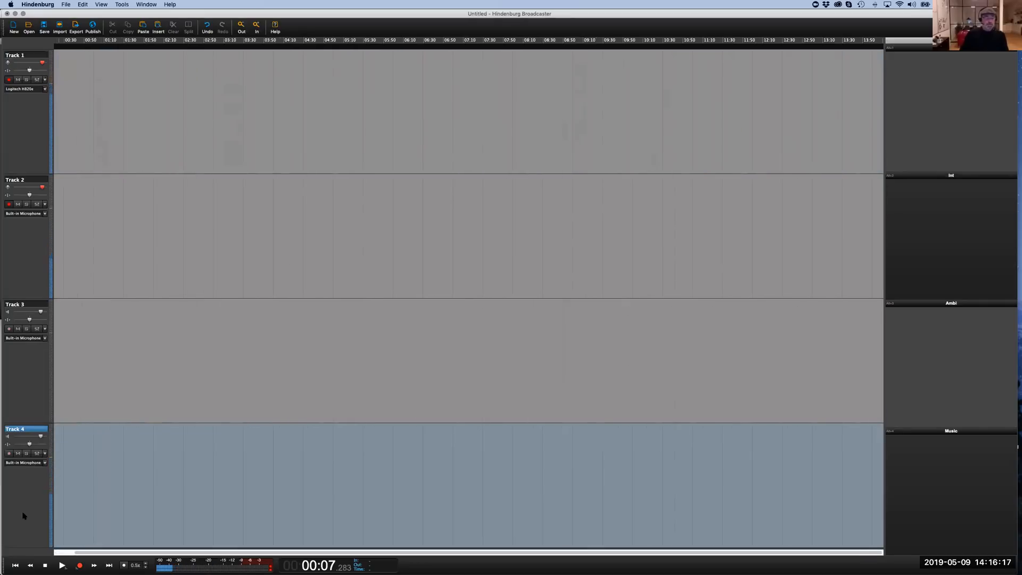
click(30, 556)
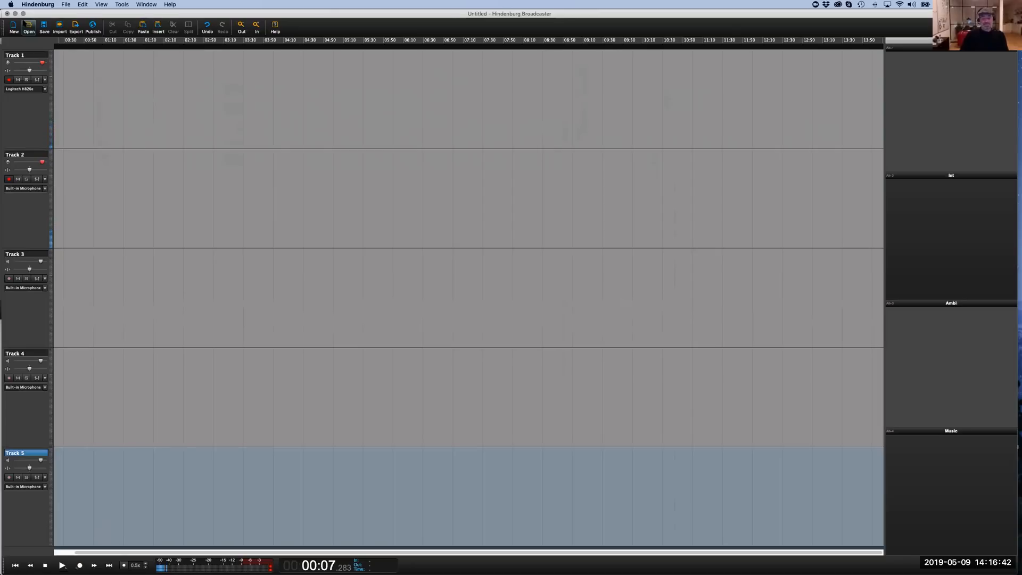
Open the Menneskenes land 4 session from the recent sessions, discarding the untitled session's changes
click(25, 23)
click(65, 6)
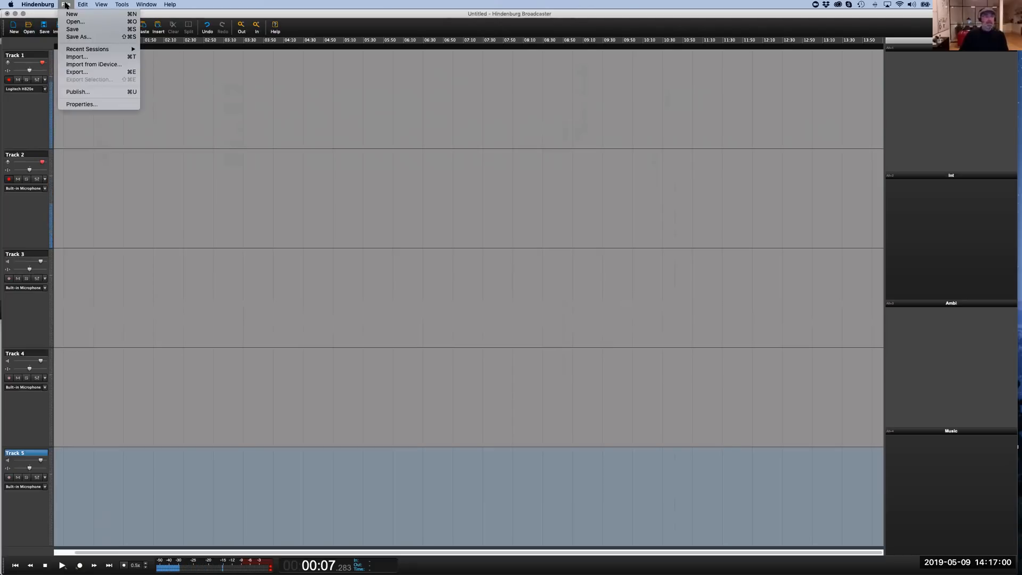
mouse_move(95, 48)
click(196, 49)
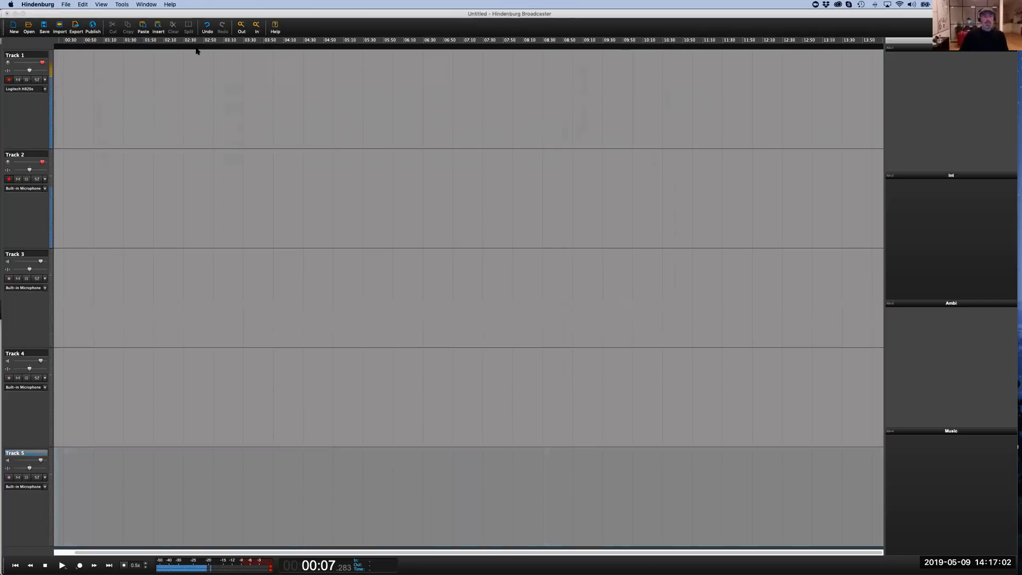
click(523, 184)
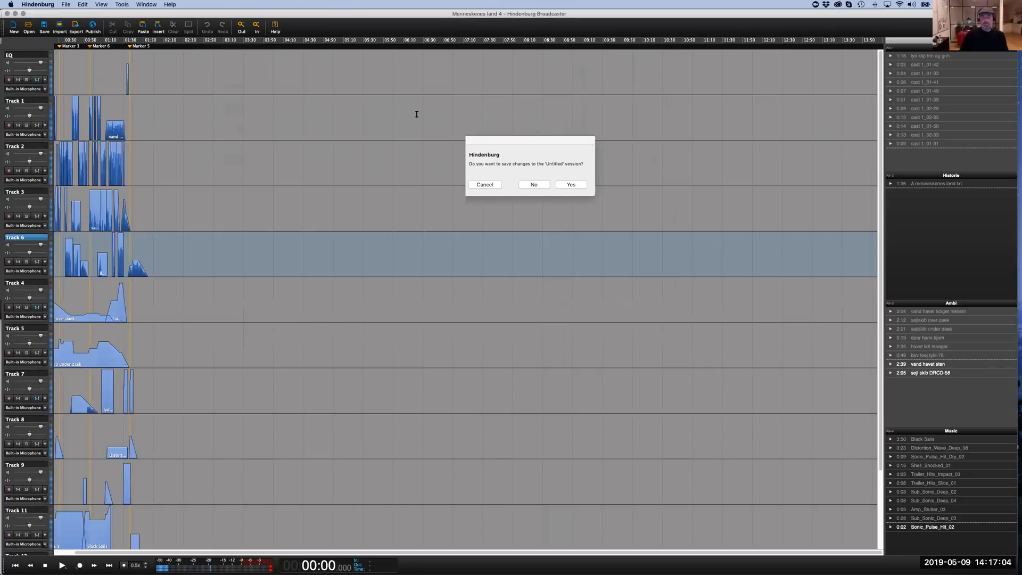
Place the playhead on Track 1 at about 00:48 and zoom in on the timeline around it
click(82, 104)
key(Up)
key(Up)
key(Up)
key(Up)
key(Up)
key(Up)
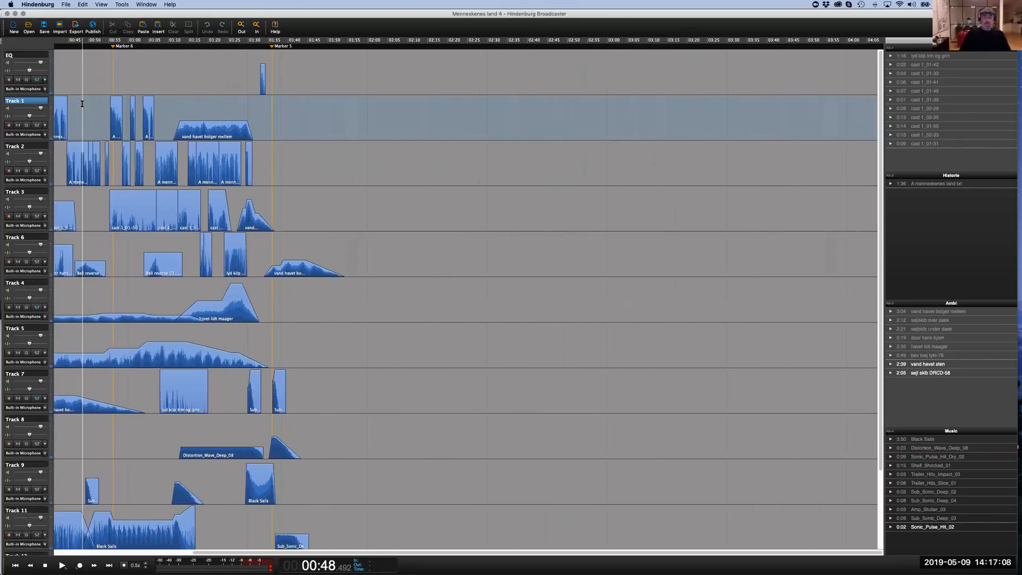
key(Up)
key(Up)
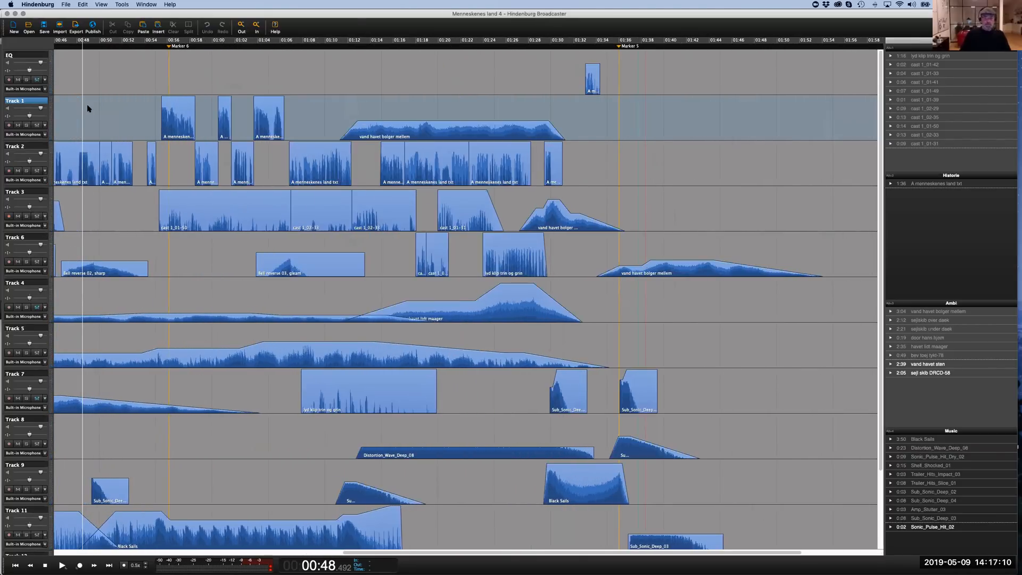
scroll(127, 123, left, 2)
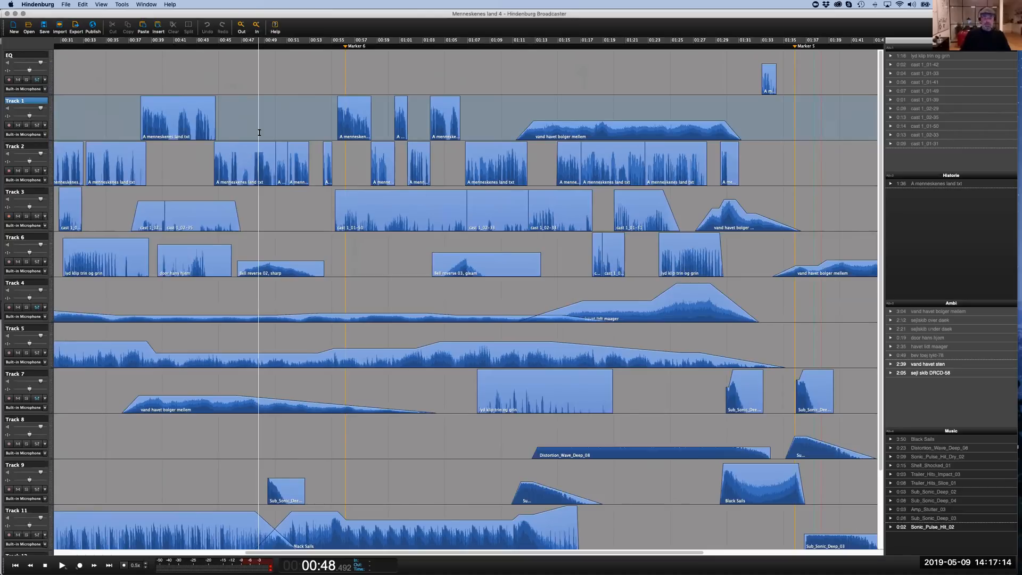
key(Down)
key(Down)
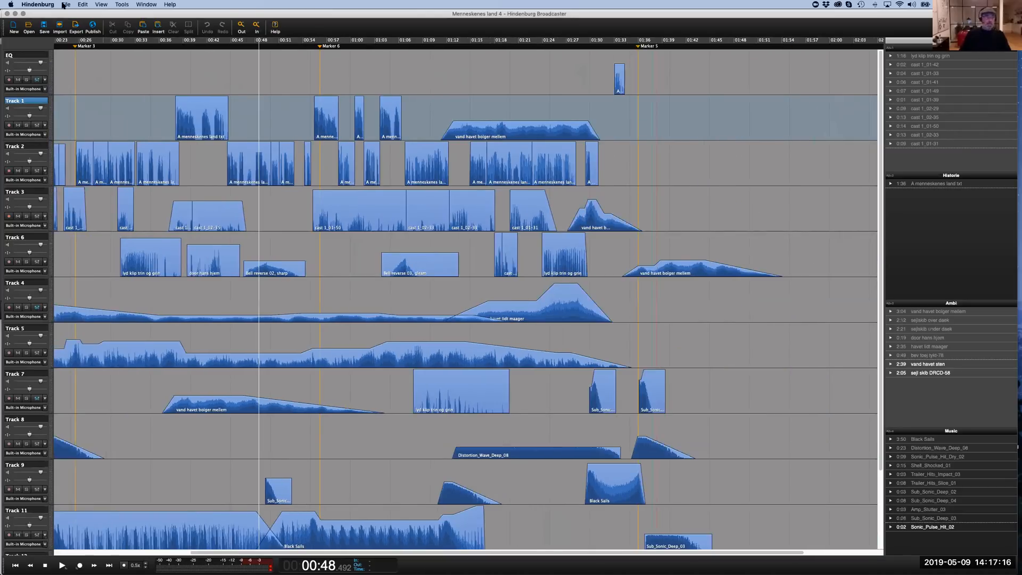
Open the A & B segment PODCAST Final Mix session from the recent sessions
click(65, 5)
mouse_move(87, 49)
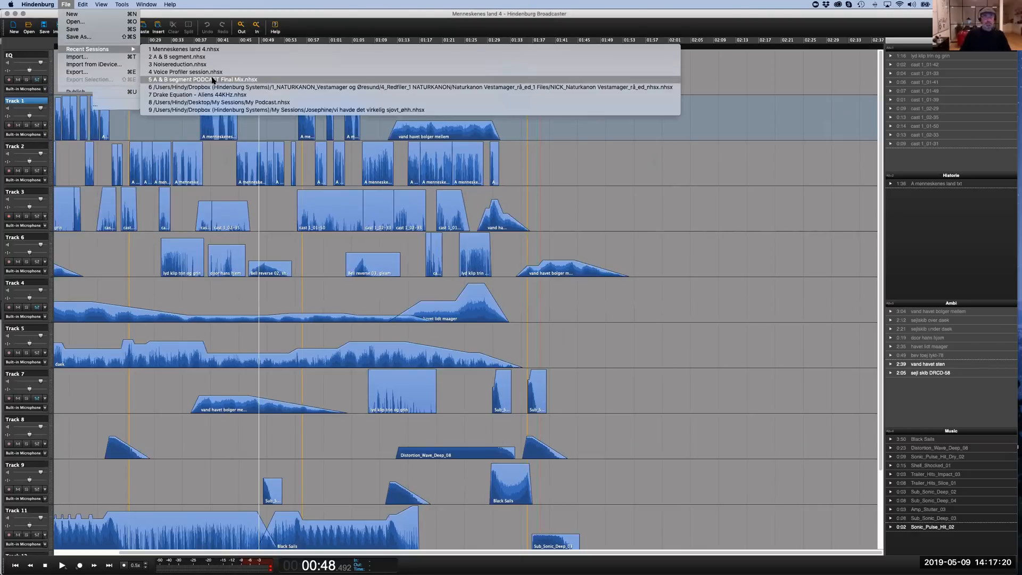
click(213, 80)
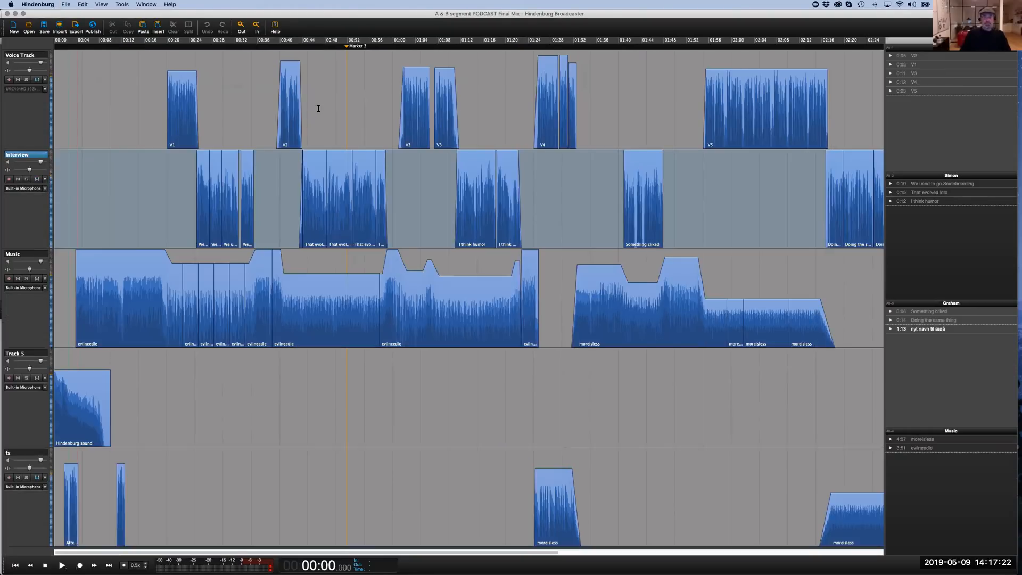
Select the V3 clips and all later clips plus the third evilneedle section, and shift them later to start at about 02:39
key(Down)
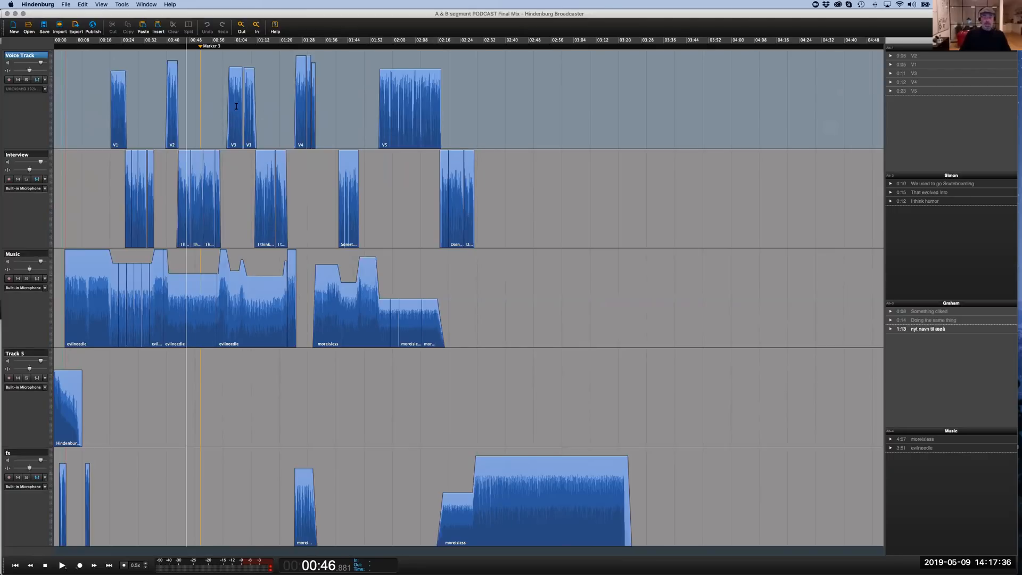
click(235, 131)
alt+shift+click(233, 95)
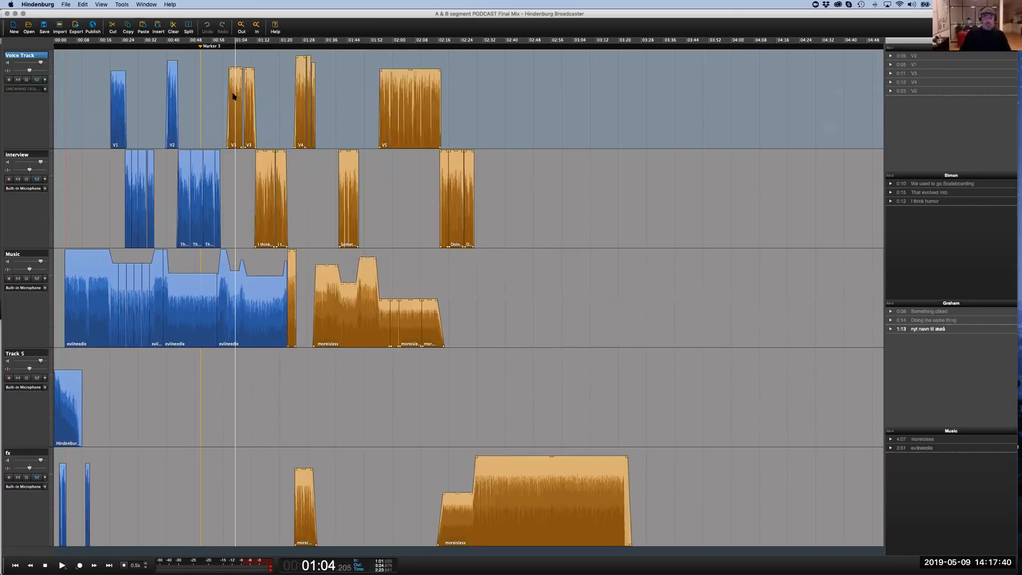
shift+click(226, 271)
drag(226, 295, 514, 293)
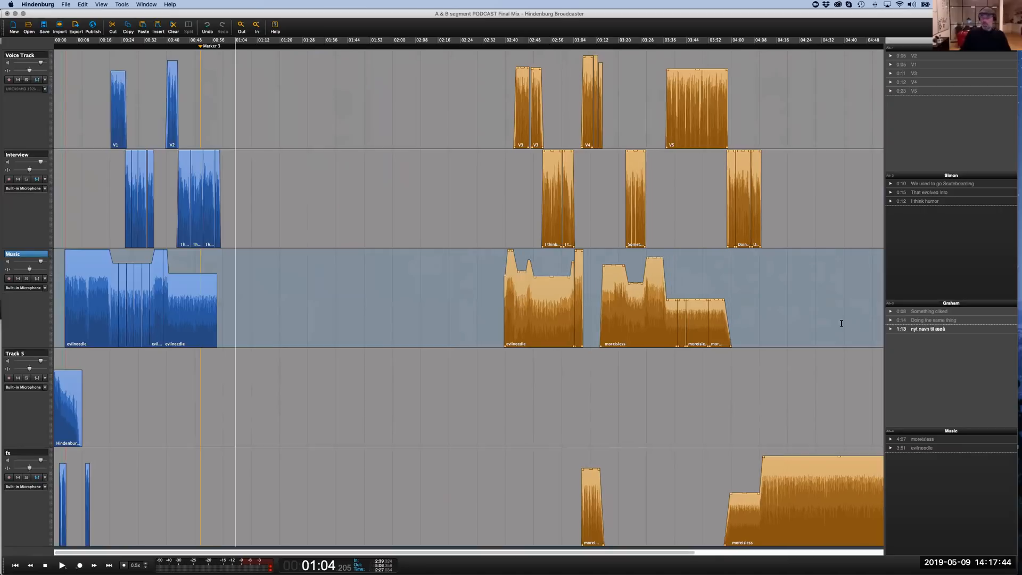
Insert the clipboard group nyt navn til øæå into the Voice Track gap and move the following clips earlier to start at about 02:11
click(928, 329)
drag(185, 297, 253, 116)
drag(531, 302, 454, 298)
click(398, 231)
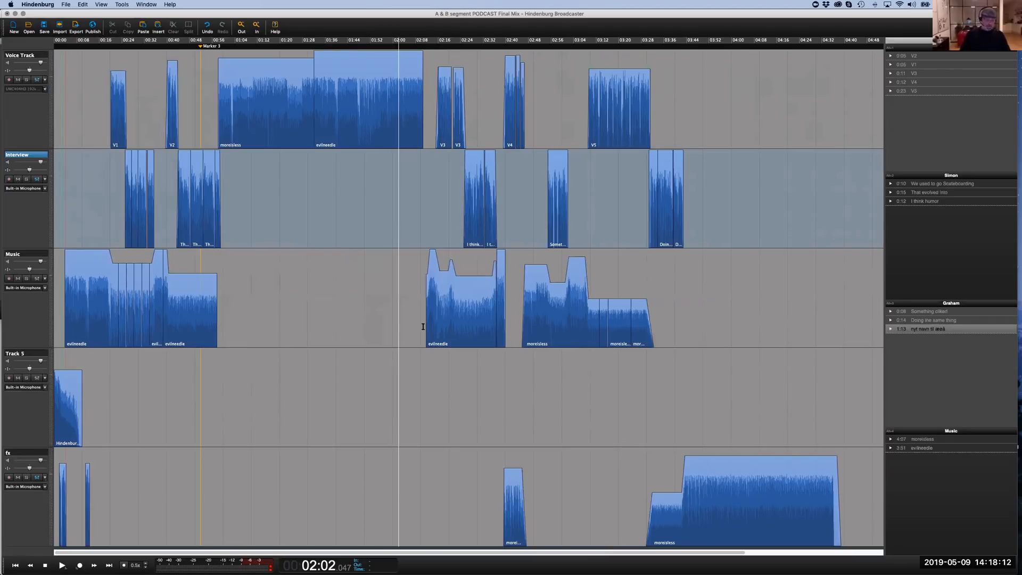
click(442, 301)
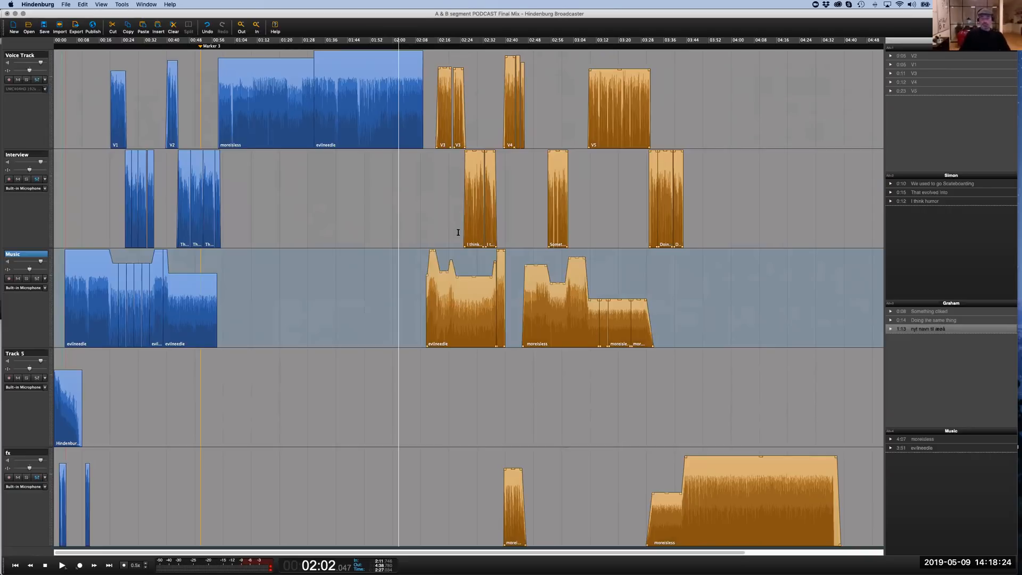
click(443, 203)
click(442, 204)
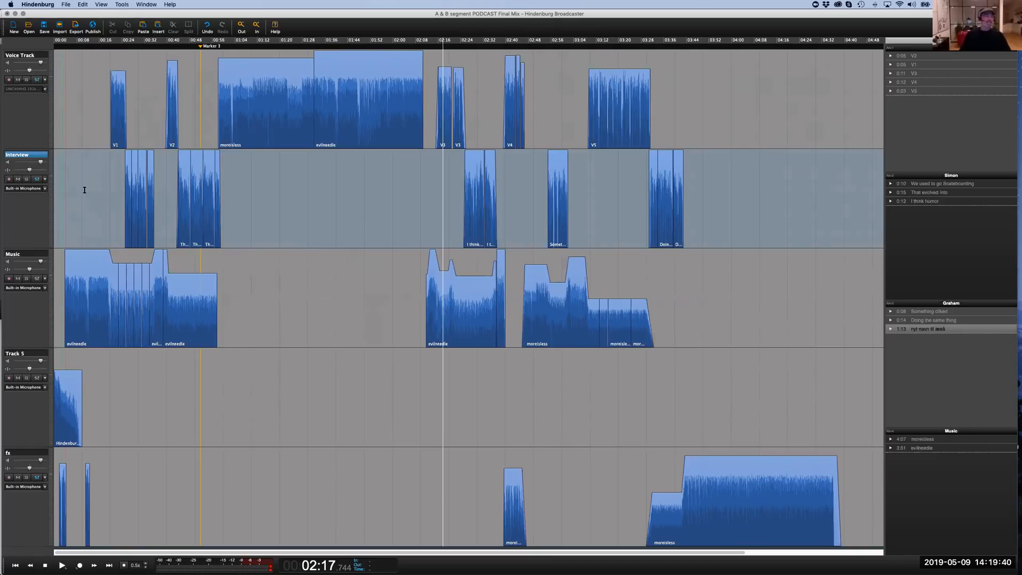
Close the A & B segment PODCAST Final Mix session without saving its changes, leaving an empty untitled session
key(super+w)
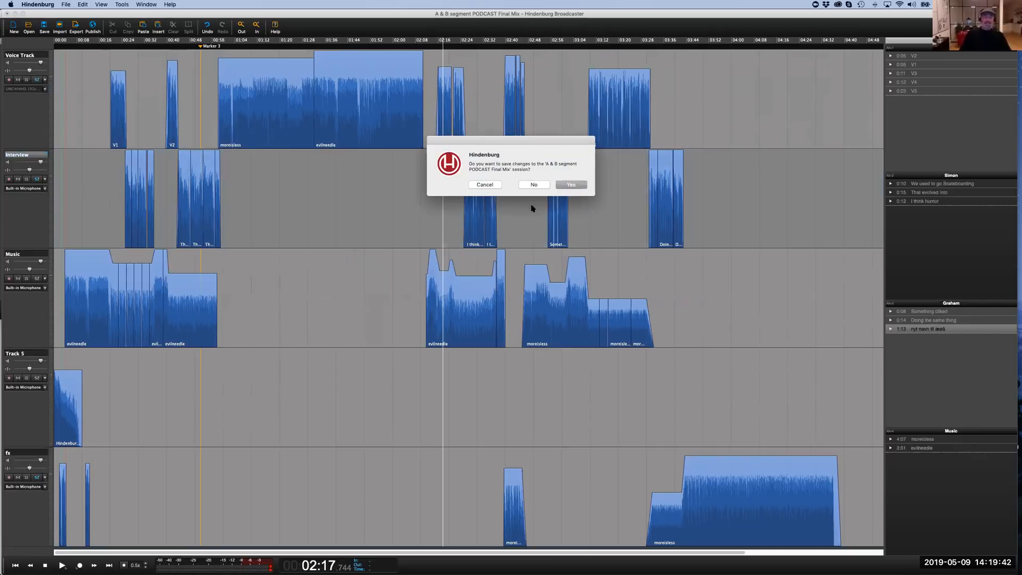
click(534, 184)
click(104, 99)
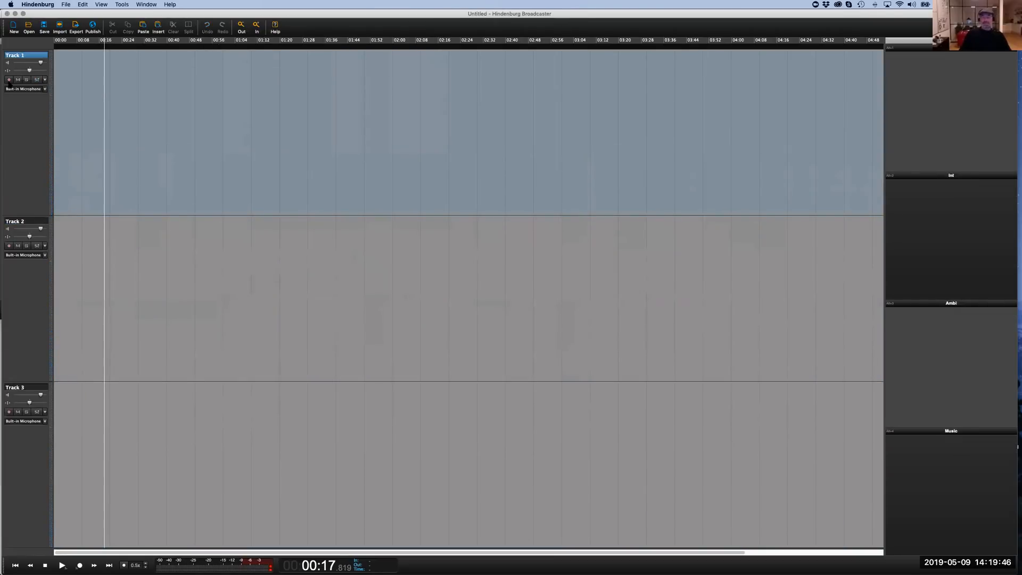
Arm Track 1 and record a clip about 6 seconds long on it, starting at about 00:03
click(8, 79)
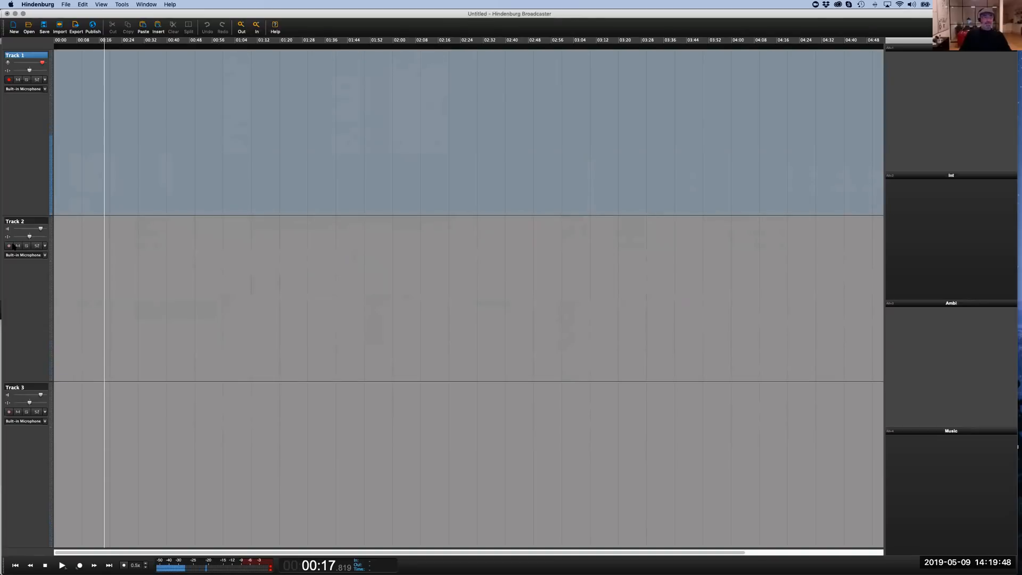
click(63, 136)
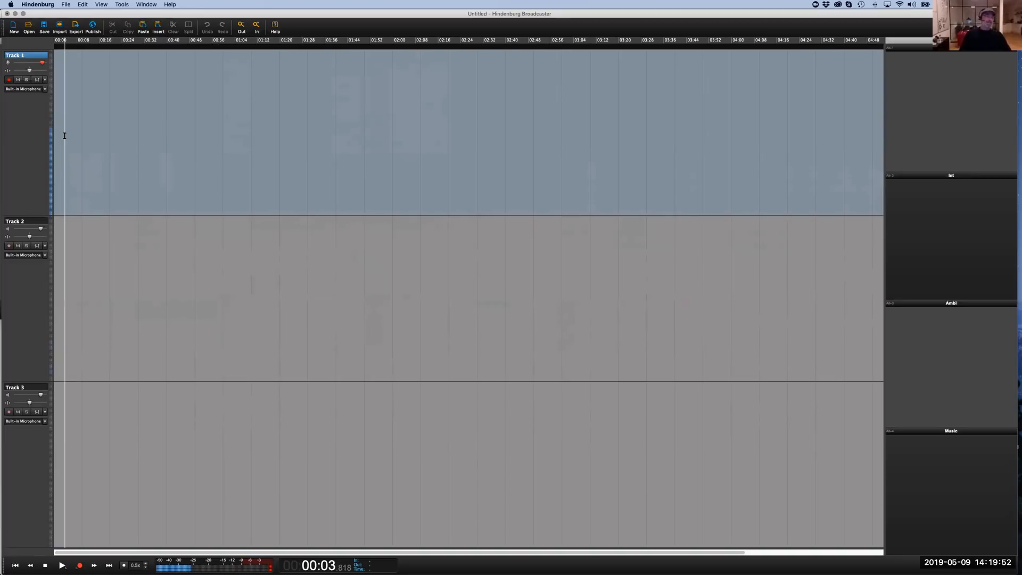
key(space)
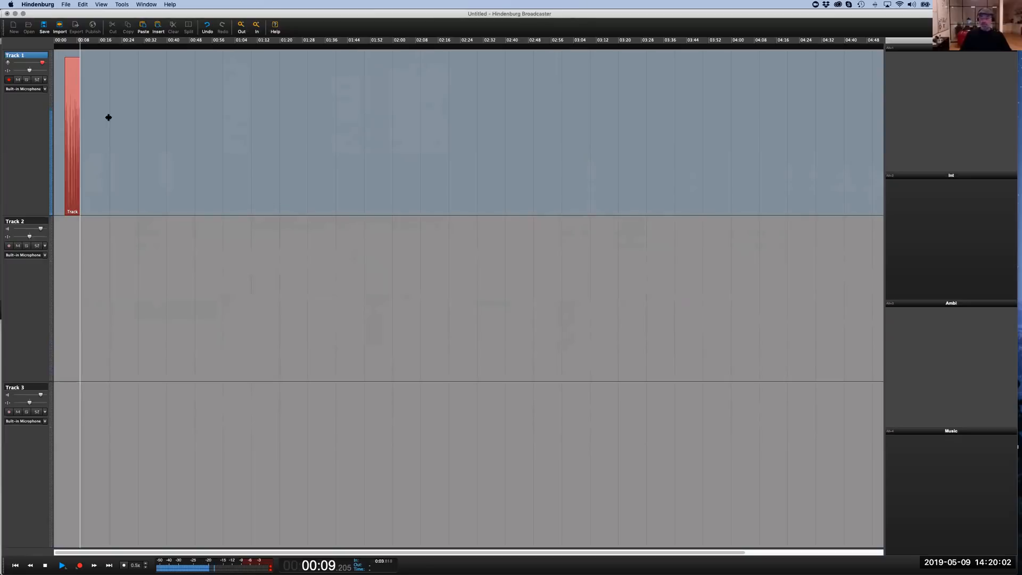
key(space)
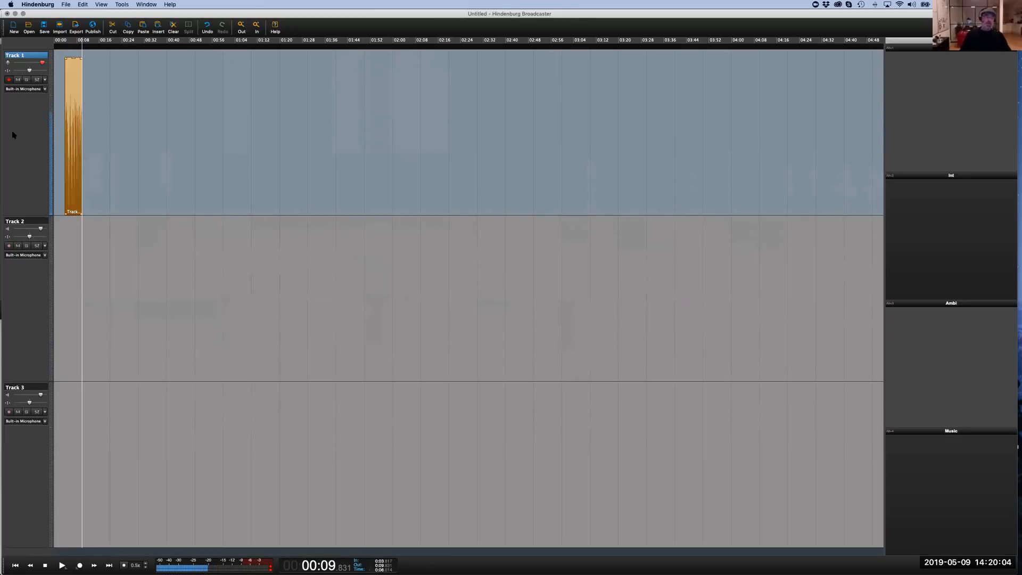
Arm Track 2 for recording, set Track 1's input to Logitech H820e and arm Track 1 as well
click(8, 246)
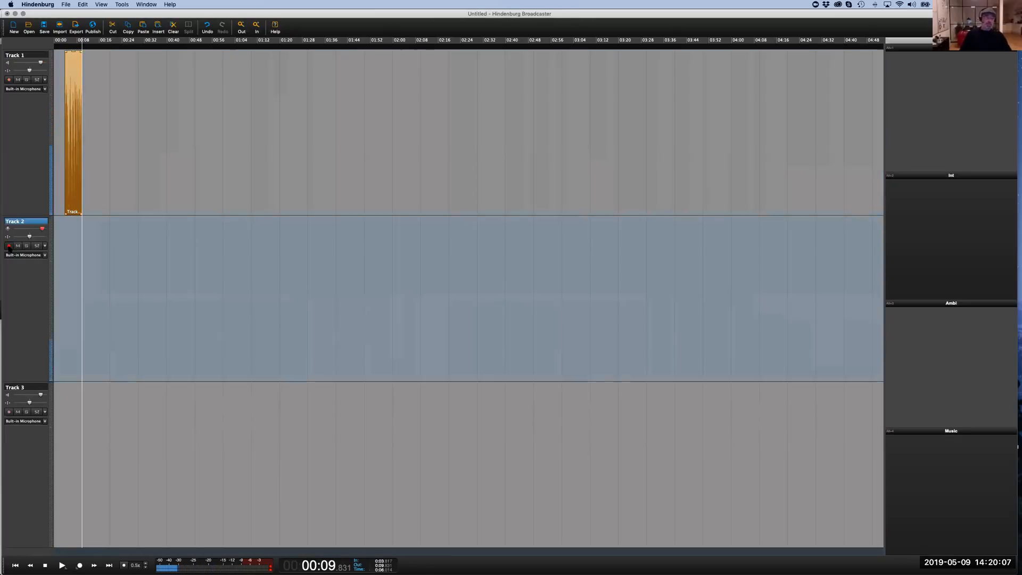
click(31, 89)
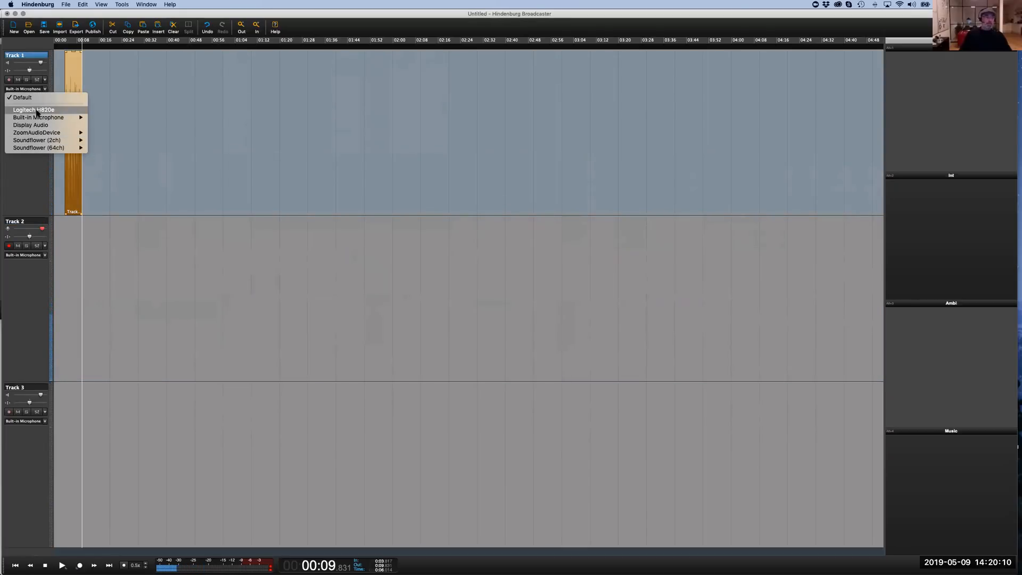
click(37, 110)
click(8, 80)
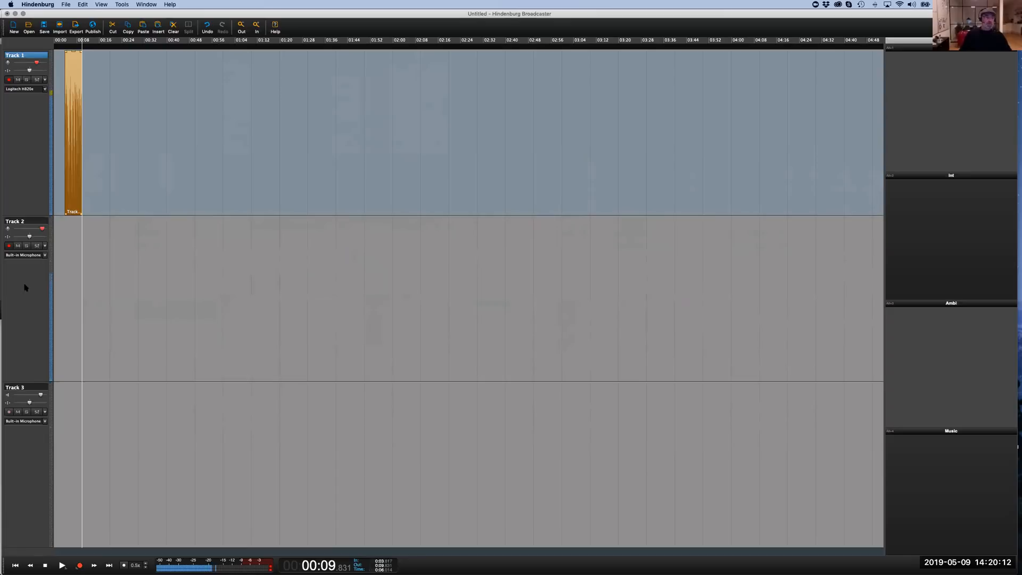
Set Track 3's input to Soundflower and arm the track for recording
click(24, 421)
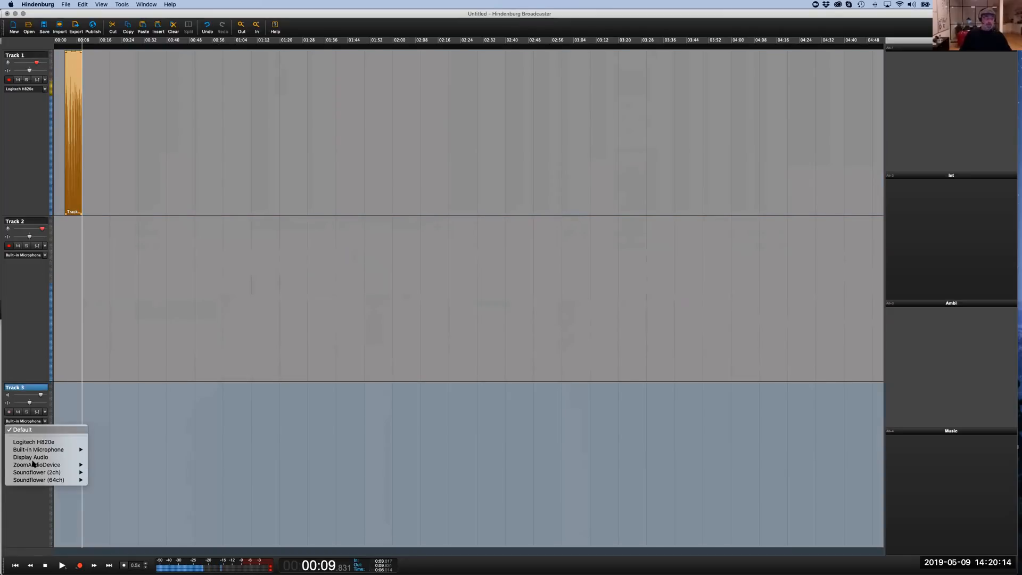
click(104, 475)
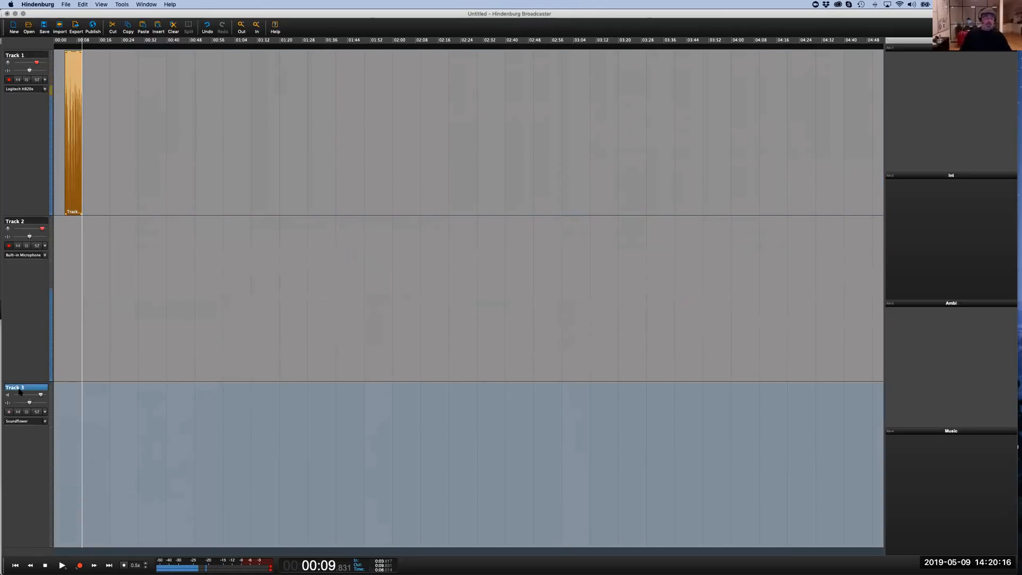
click(9, 412)
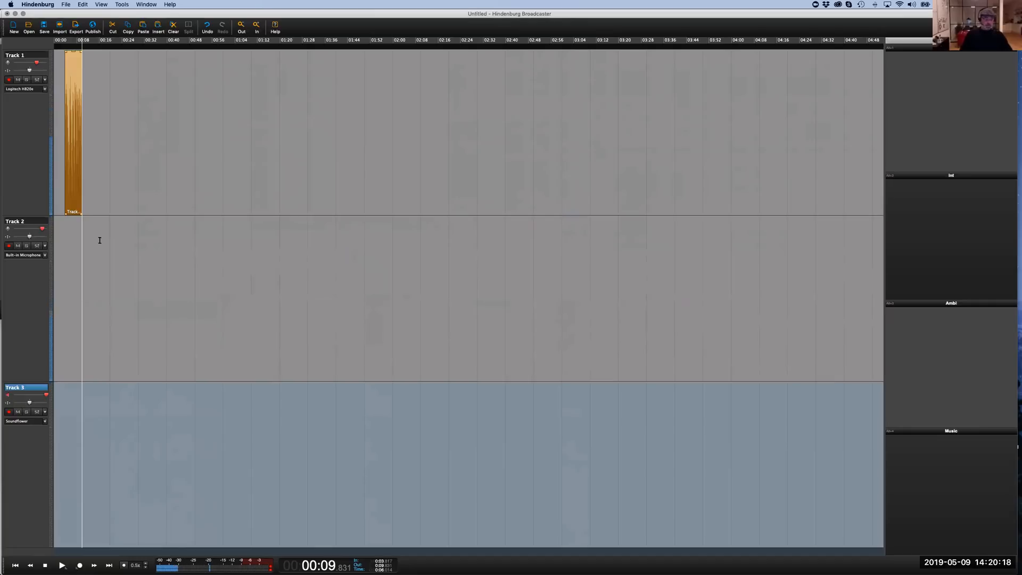
Record about 21 seconds on all three armed tracks at once from about 00:09, and select the new Track 1 clip
key(space)
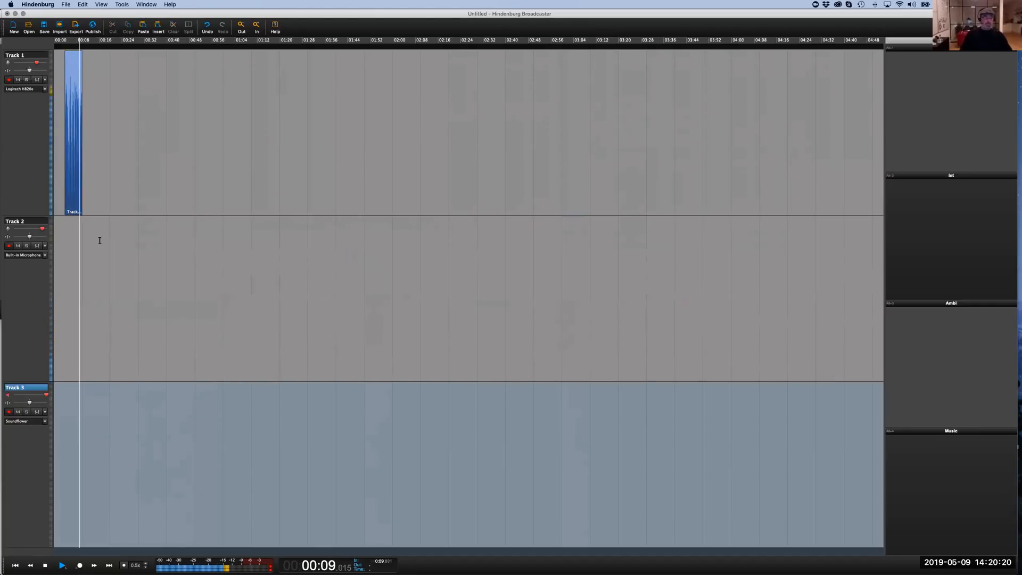
key(r)
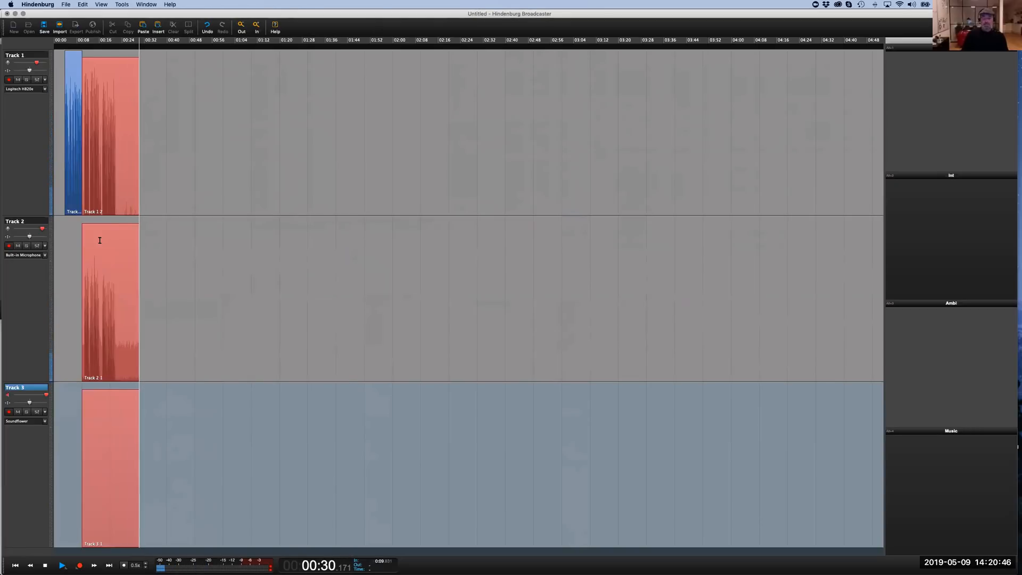
key(space)
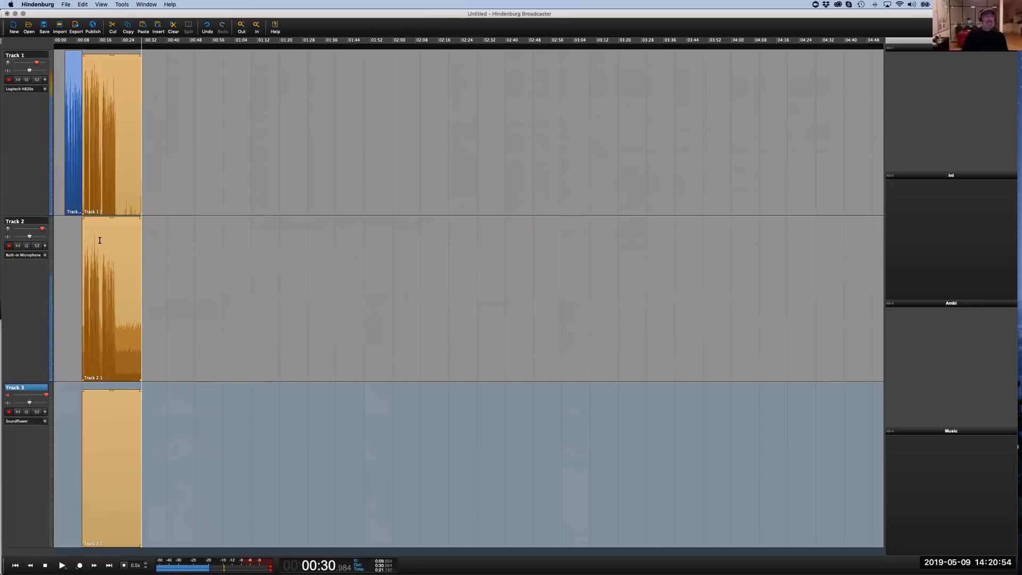
click(146, 169)
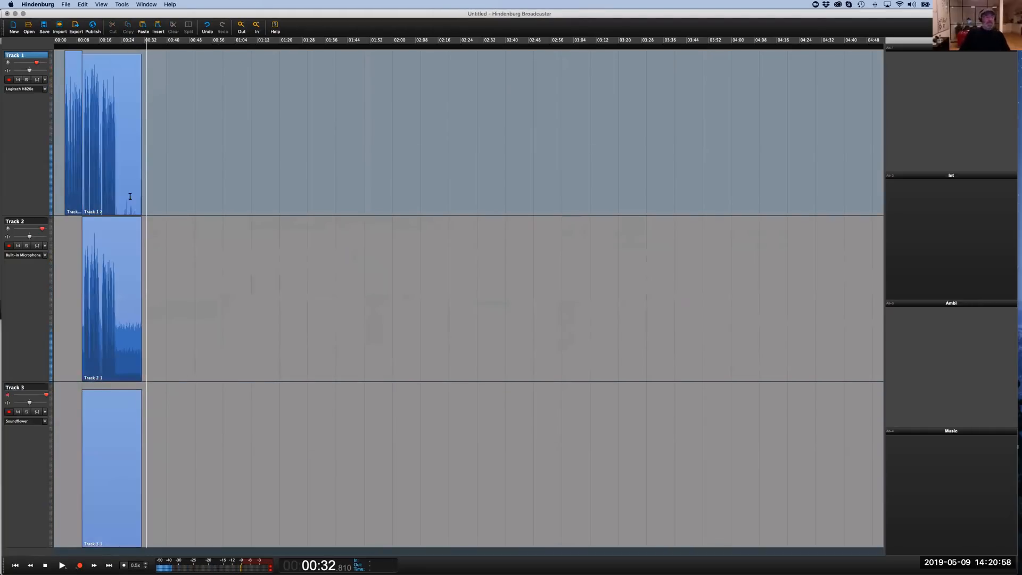
click(130, 142)
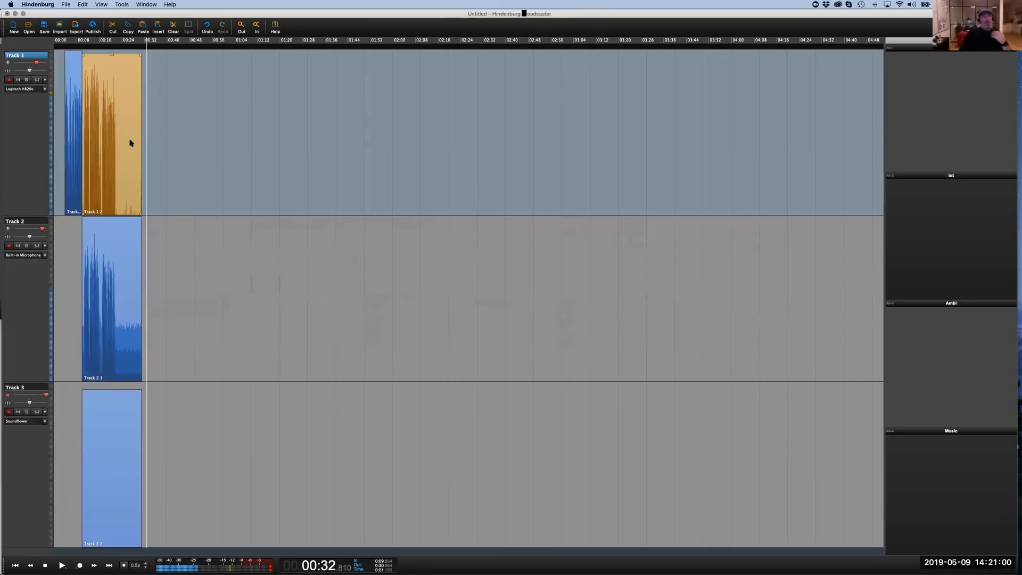